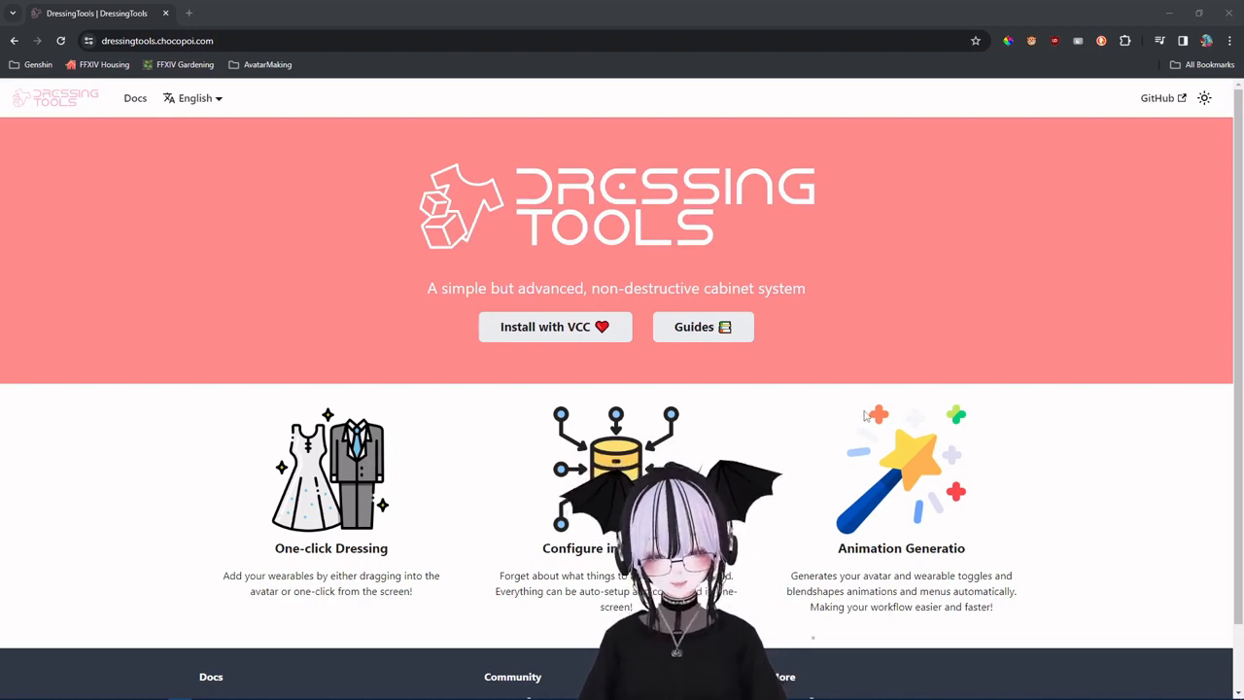
{"action": "scroll", "coordinate": [863, 415], "scroll_direction": "down", "scroll_amount": 1}
{"action": "scroll", "coordinate": [806, 417], "scroll_direction": "up", "scroll_amount": 1}
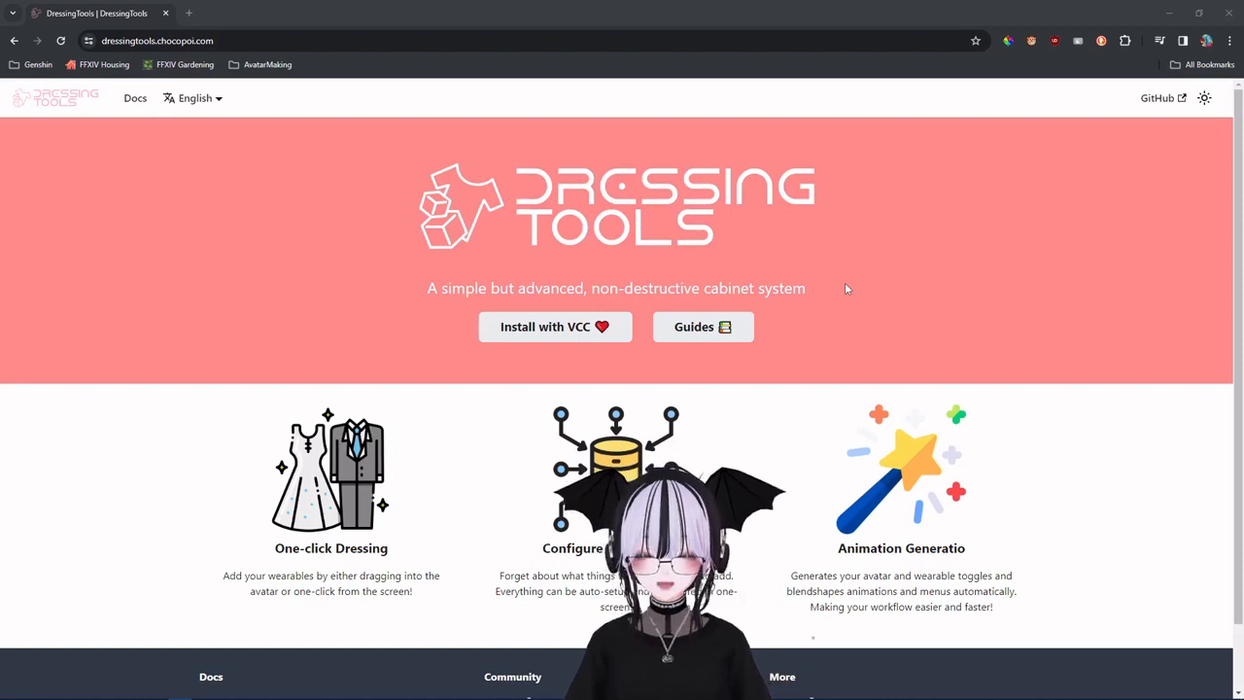
{"action": "scroll", "coordinate": [858, 370], "scroll_direction": "down", "scroll_amount": 2}
{"action": "scroll", "coordinate": [865, 394], "scroll_direction": "up", "scroll_amount": 2}
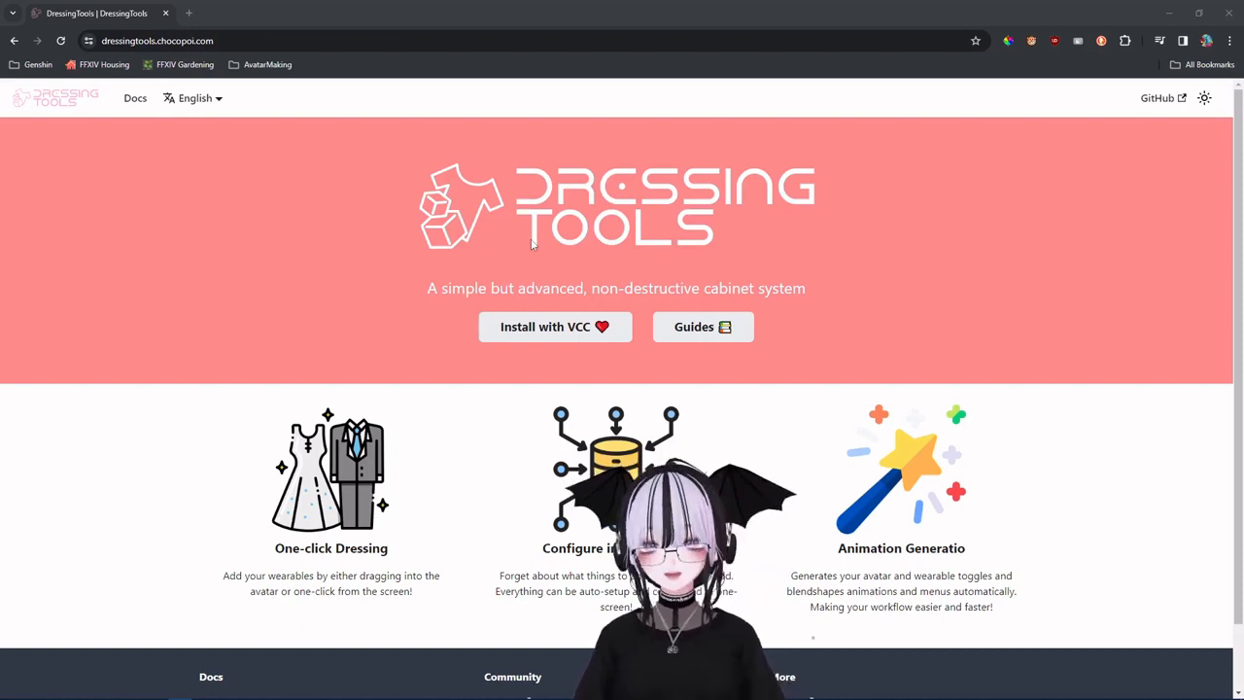
{"action": "scroll", "coordinate": [531, 244], "scroll_direction": "down", "scroll_amount": 1}
{"action": "scroll", "coordinate": [805, 334], "scroll_direction": "up", "scroll_amount": 1}
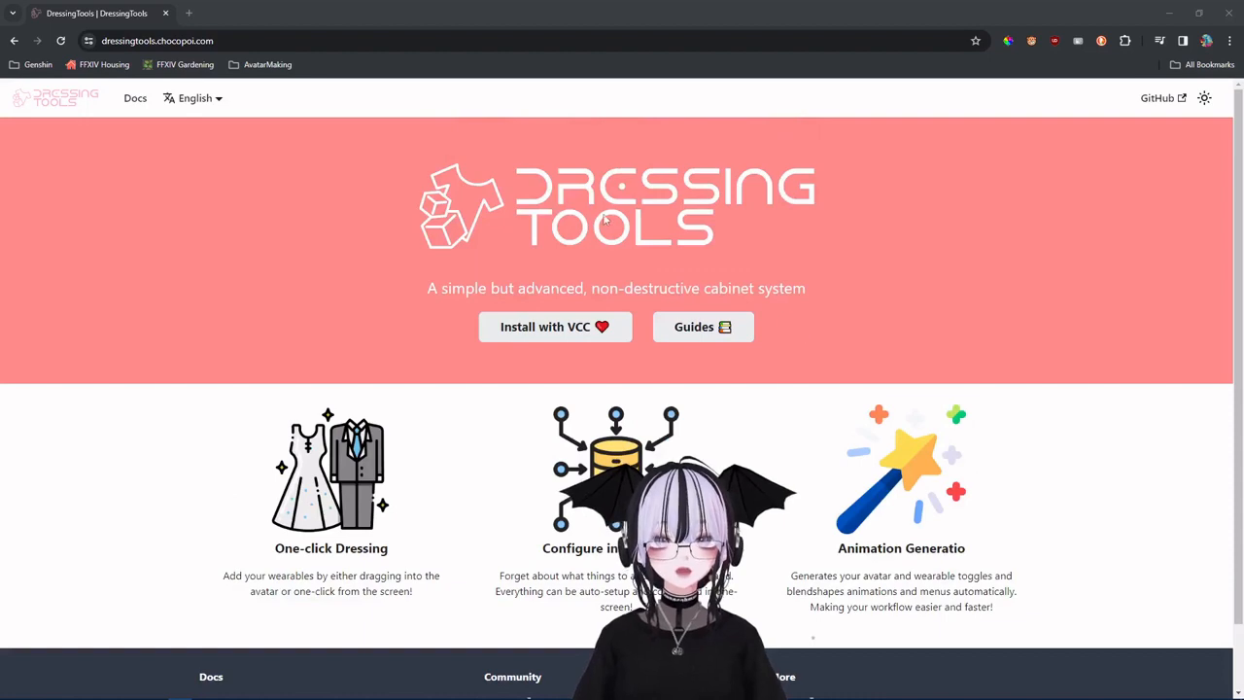
Open the Installation page in the Getting Started section of the DressingTools guides.
{"action": "left_click", "coordinate": [706, 328]}
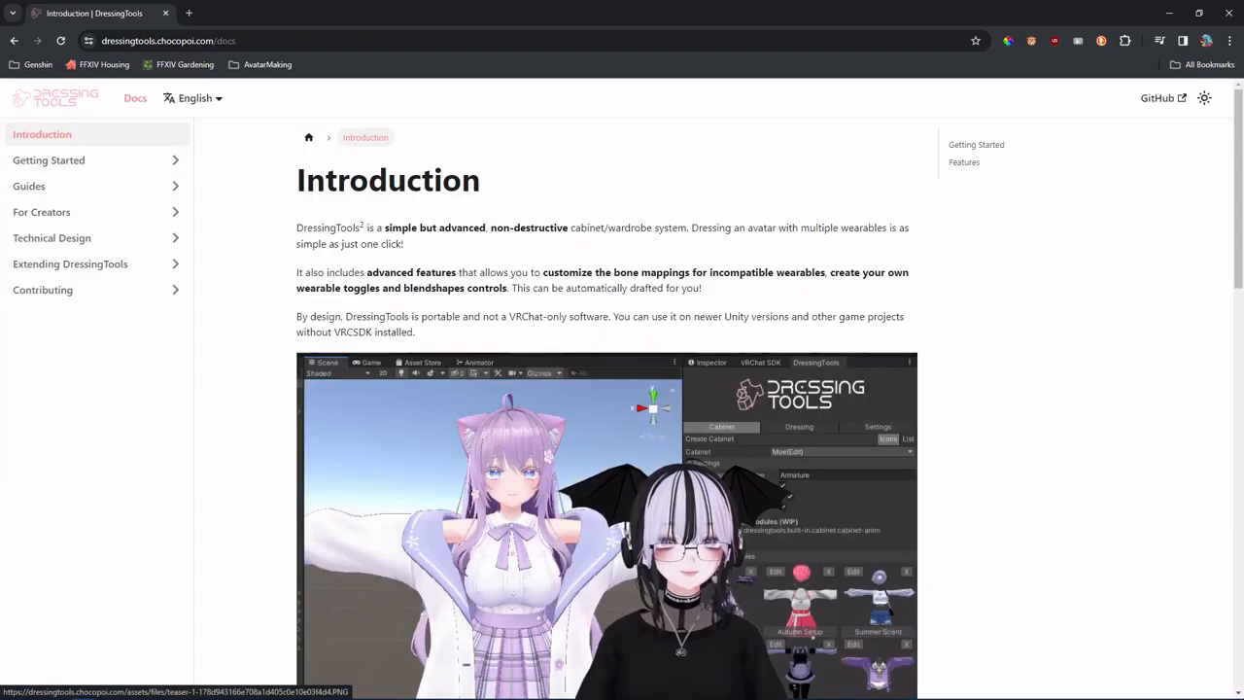
{"action": "left_click", "coordinate": [111, 161]}
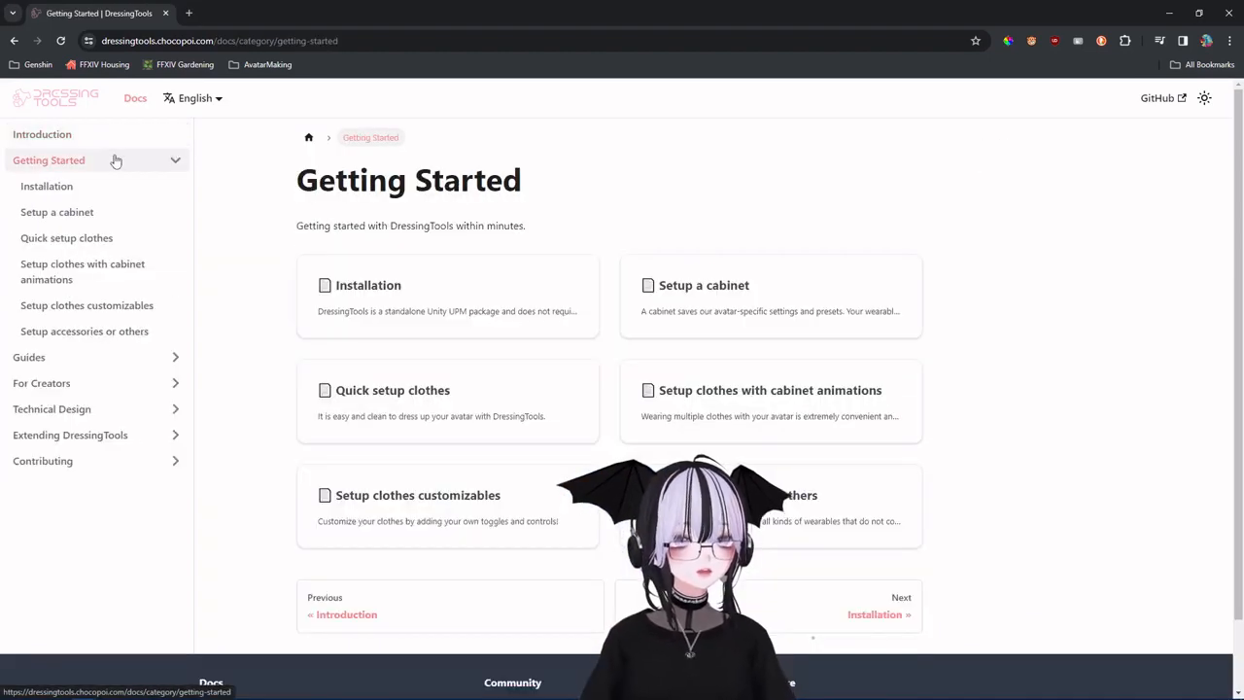
{"action": "left_click", "coordinate": [59, 191]}
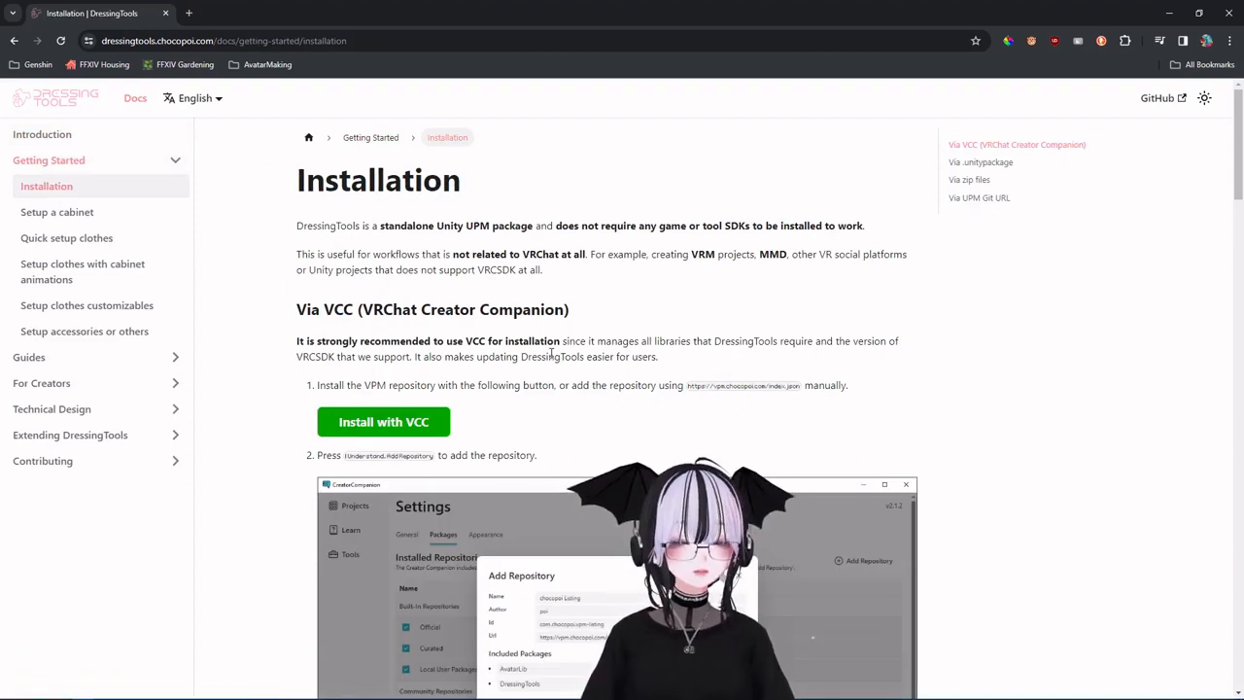
Launch CreatorCompanion through the VCC install link, and dismiss the Add Repository dialog after making the window taller.
{"action": "left_click", "coordinate": [387, 426]}
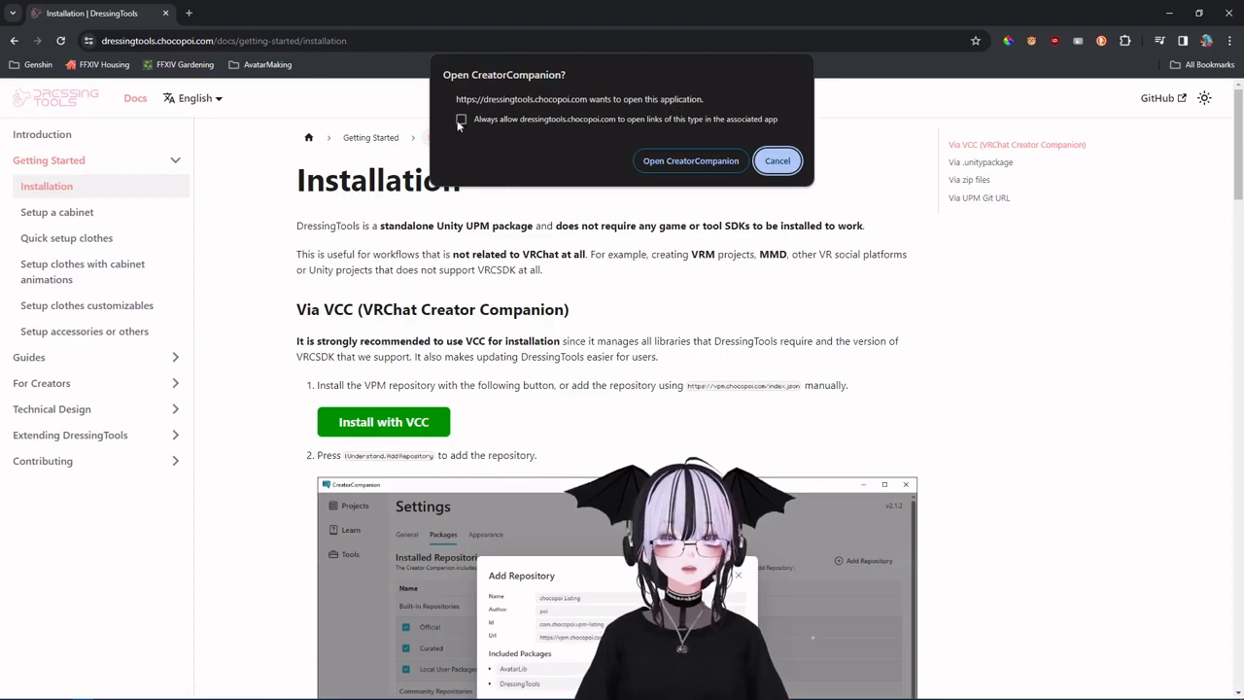
{"action": "left_click", "coordinate": [691, 160]}
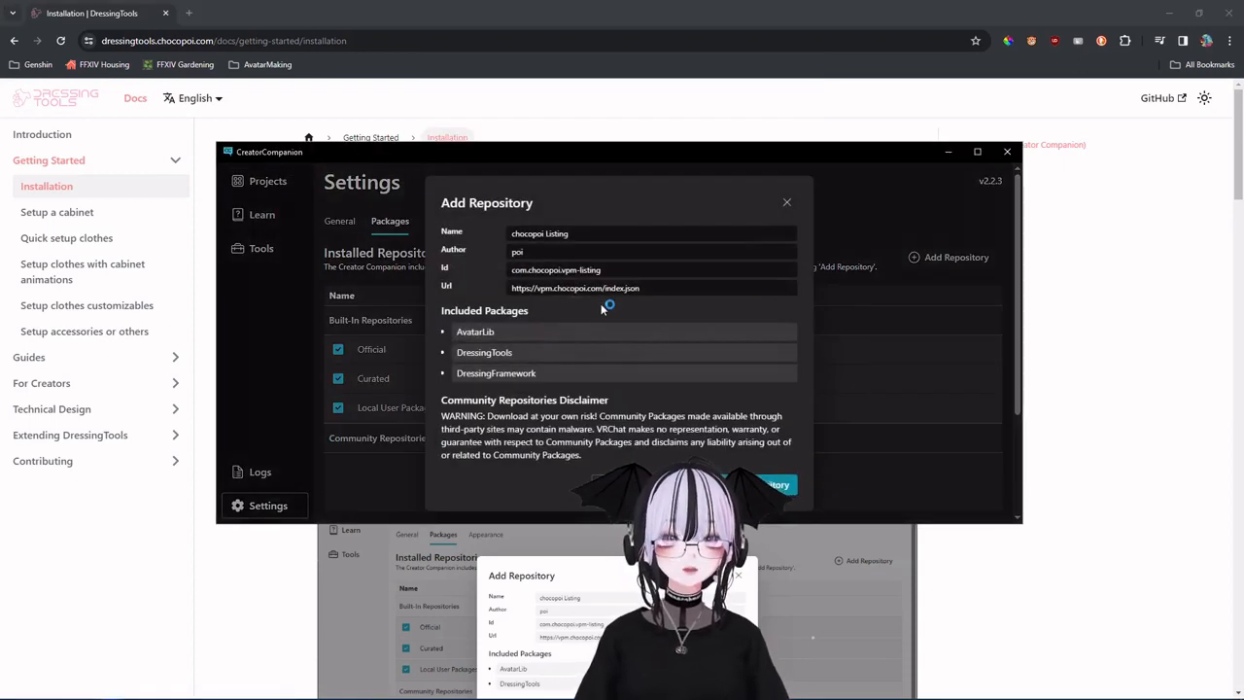
{"action": "left_click_drag", "start_coordinate": [497, 524], "coordinate": [486, 589]}
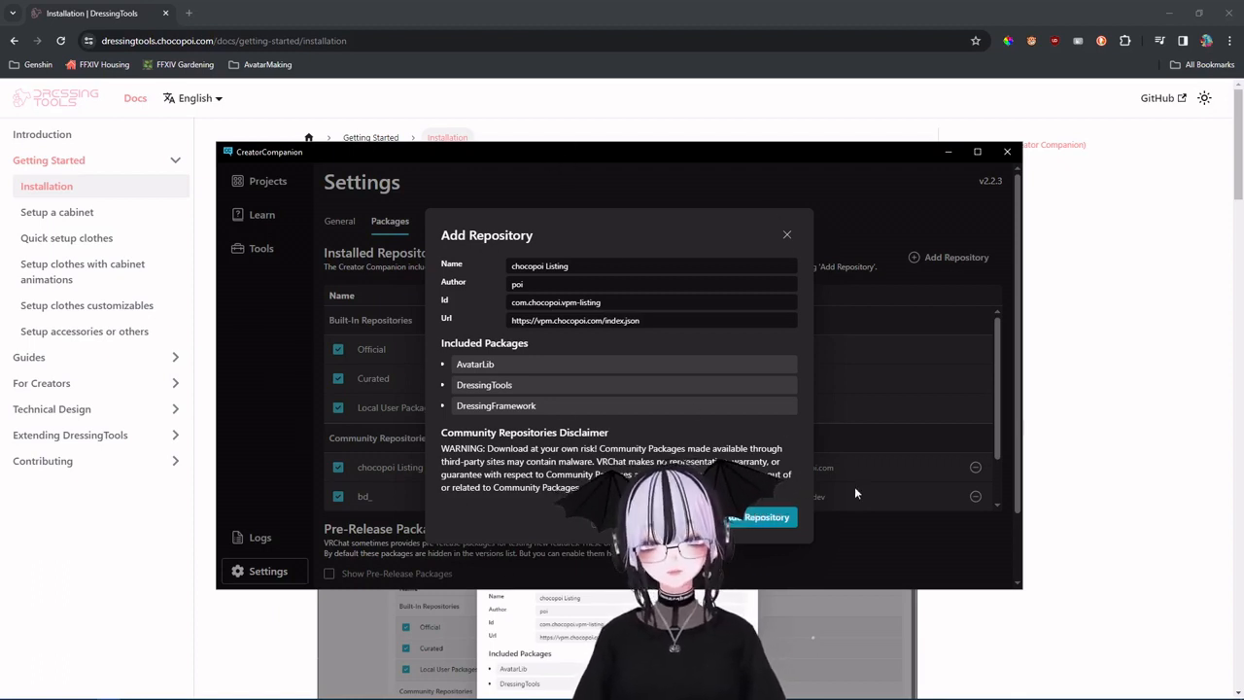
{"action": "left_click", "coordinate": [786, 238]}
Copy the VPM repository URL from the DressingTools installation page in Chrome and return to CreatorCompanion.
{"action": "key", "text": "alt+Tab"}
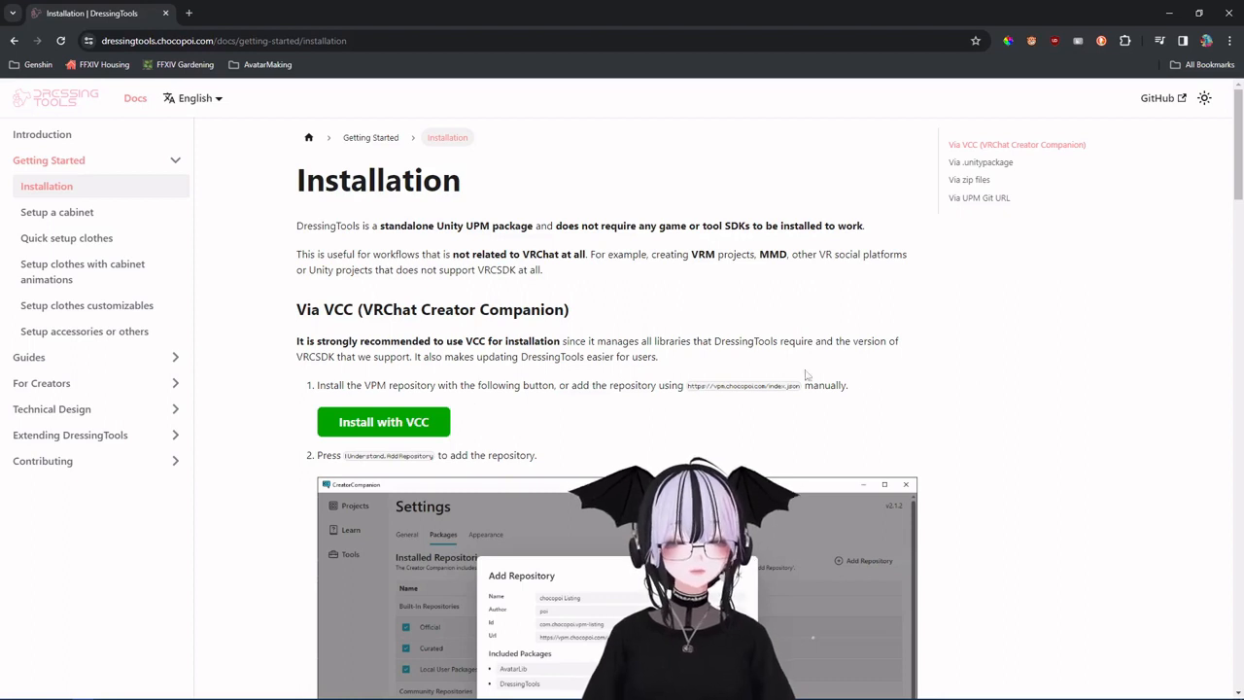
{"action": "left_click_drag", "start_coordinate": [689, 385], "coordinate": [801, 386]}
{"action": "key", "text": "ctrl+c"}
{"action": "left_click", "coordinate": [773, 386]}
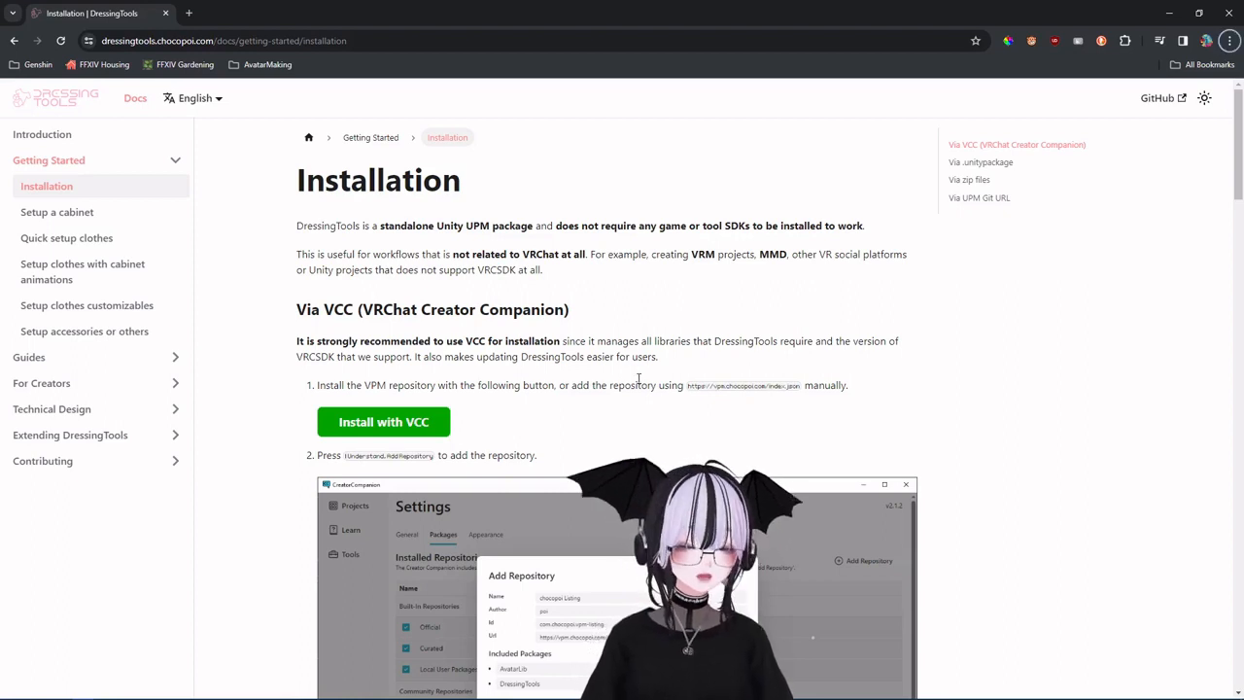
{"action": "key", "text": "alt+Tab"}
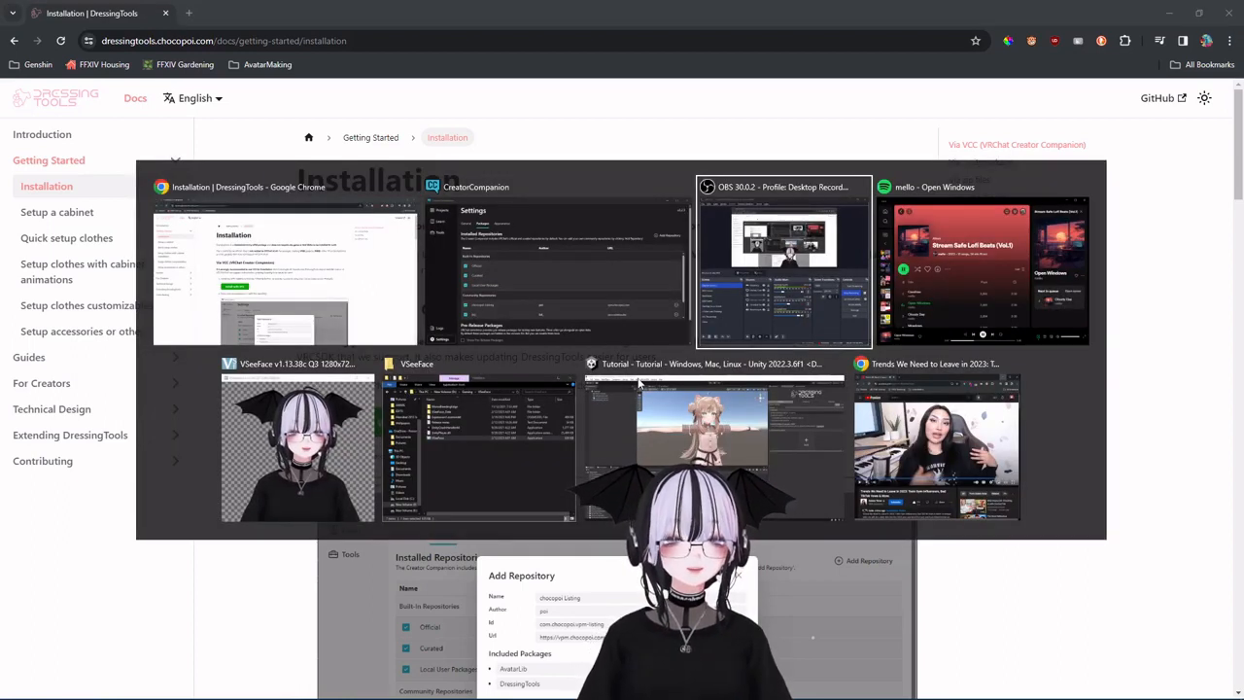
{"action": "key", "text": "Tab"}
{"action": "key", "text": "Tab"}
{"action": "key", "text": "Tab"}
{"action": "key", "text": "Tab"}
{"action": "key", "text": "Tab"}
{"action": "key", "text": "Tab"}
{"action": "key", "text": "Tab"}
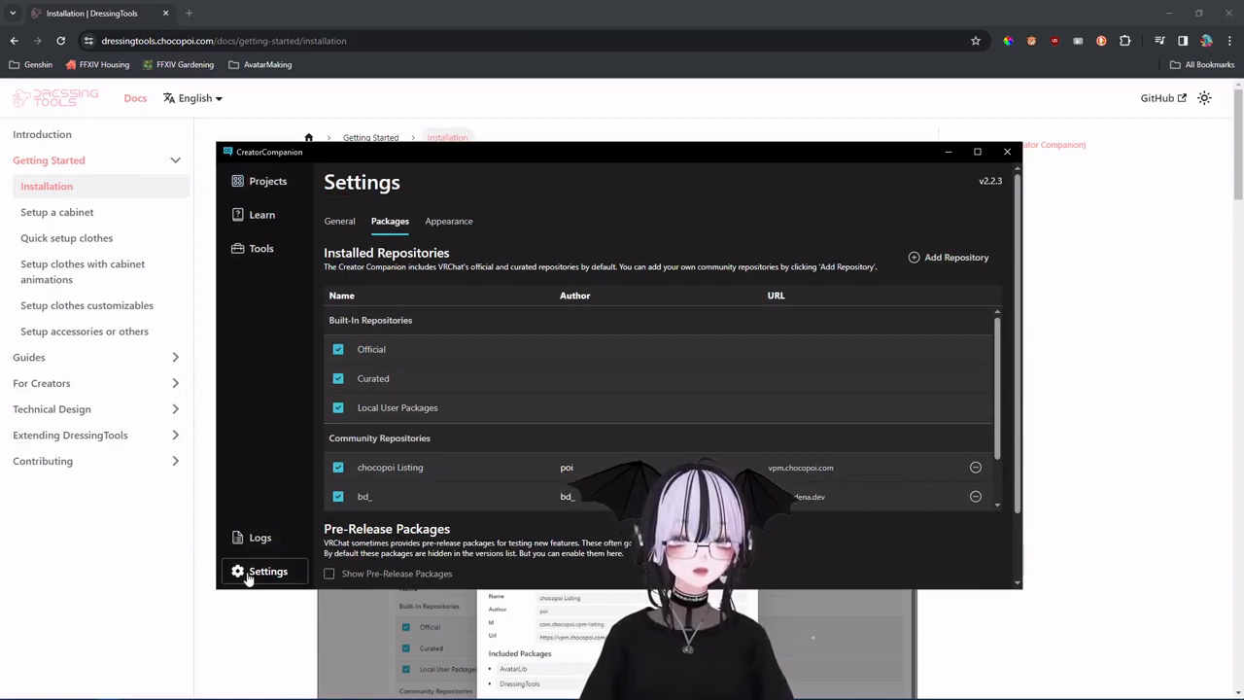
{"action": "left_click", "coordinate": [921, 256]}
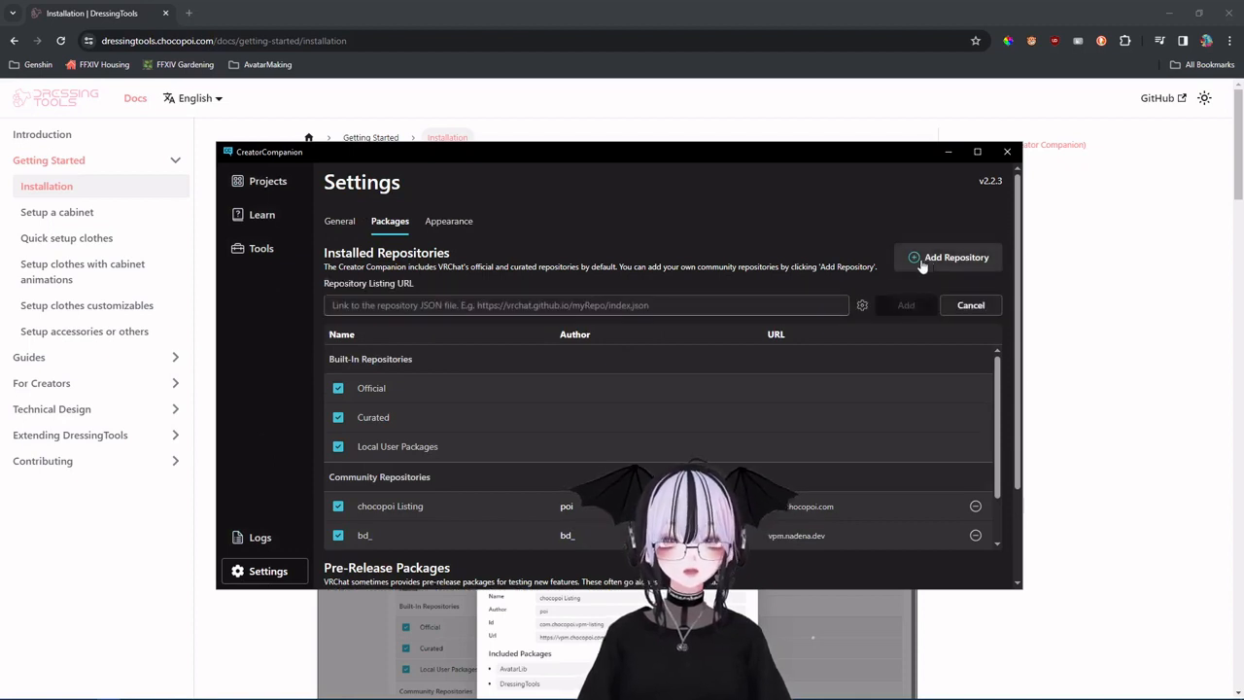
{"action": "left_click", "coordinate": [609, 306]}
{"action": "key", "text": "ctrl+v"}
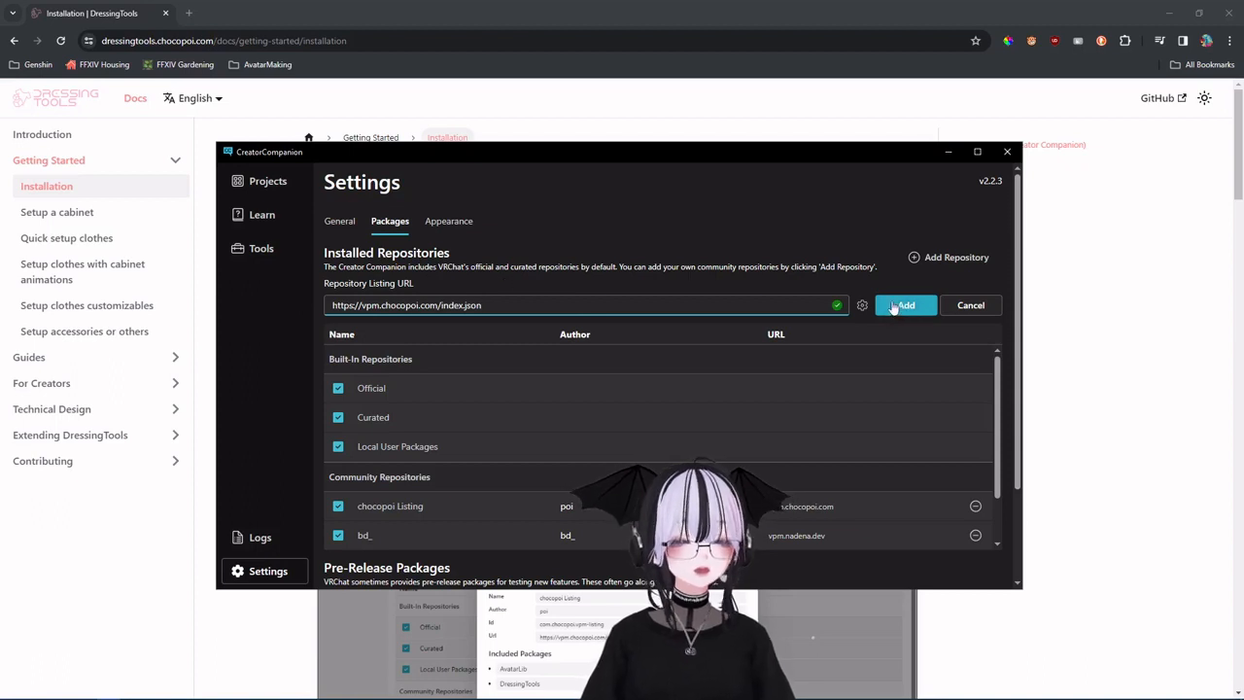
{"action": "left_click", "coordinate": [974, 309]}
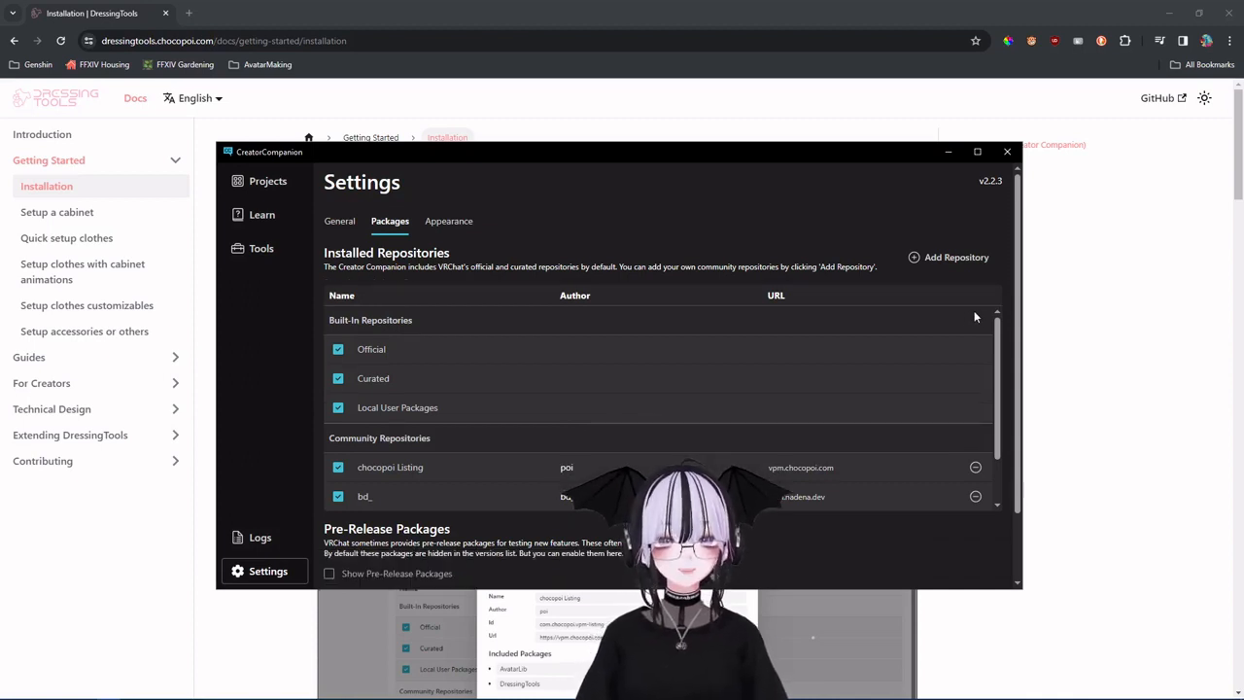
Create a new project named Tutorial Project from the Unity 2022 Avatar Project template.
{"action": "left_click", "coordinate": [264, 190]}
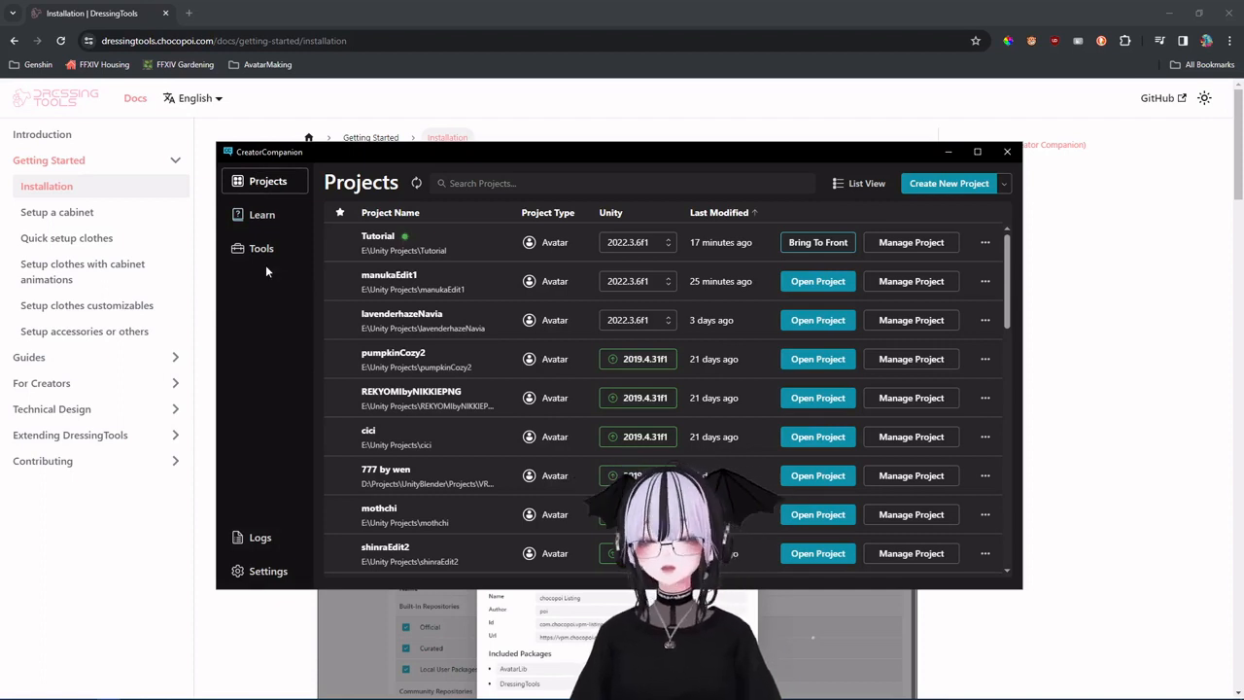
{"action": "left_click", "coordinate": [950, 183]}
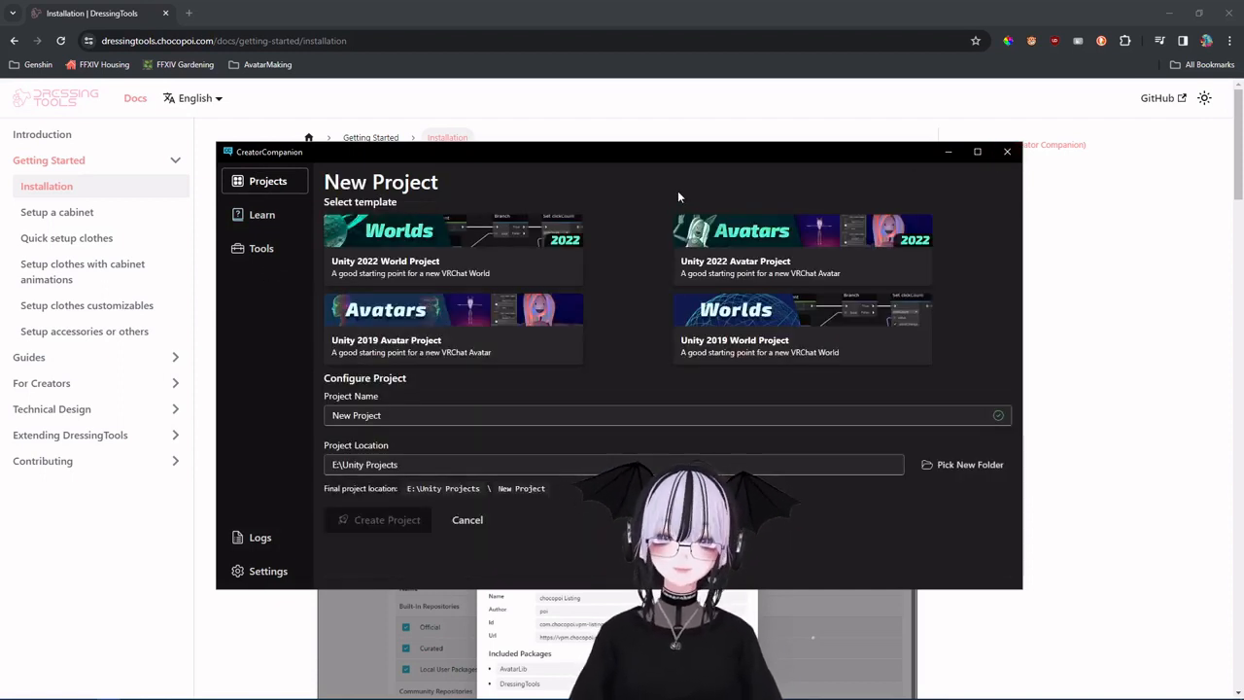
{"action": "left_click", "coordinate": [783, 259]}
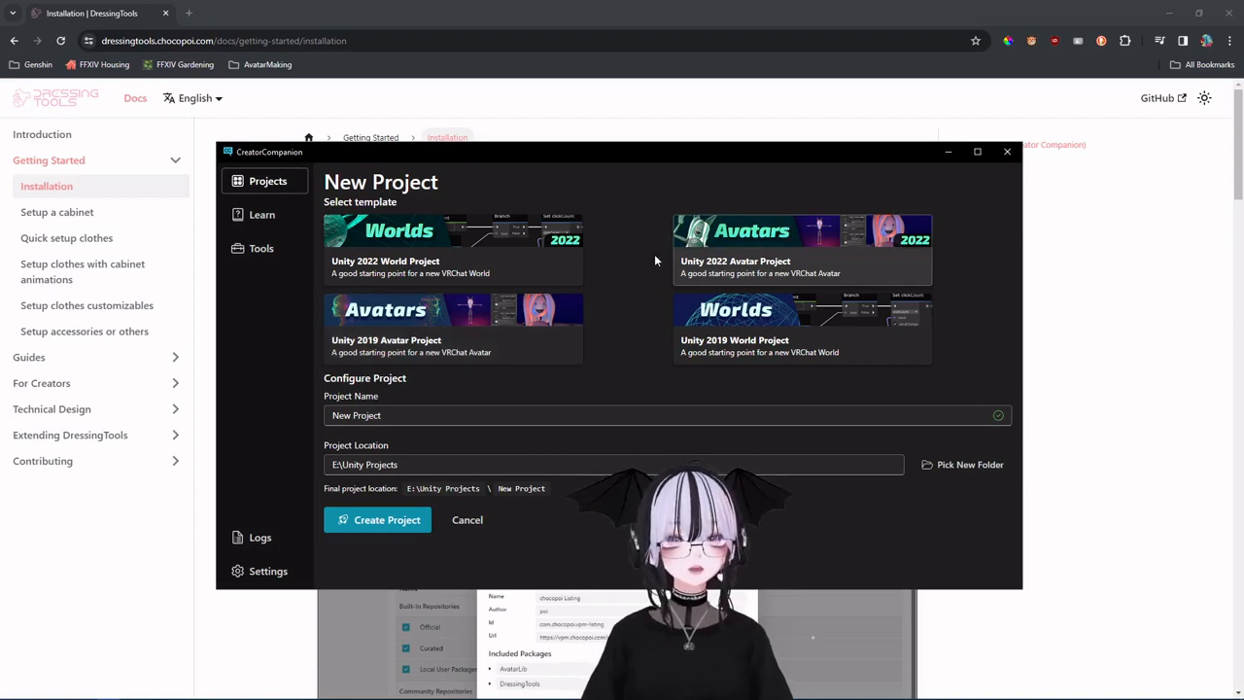
{"action": "left_click", "coordinate": [528, 334]}
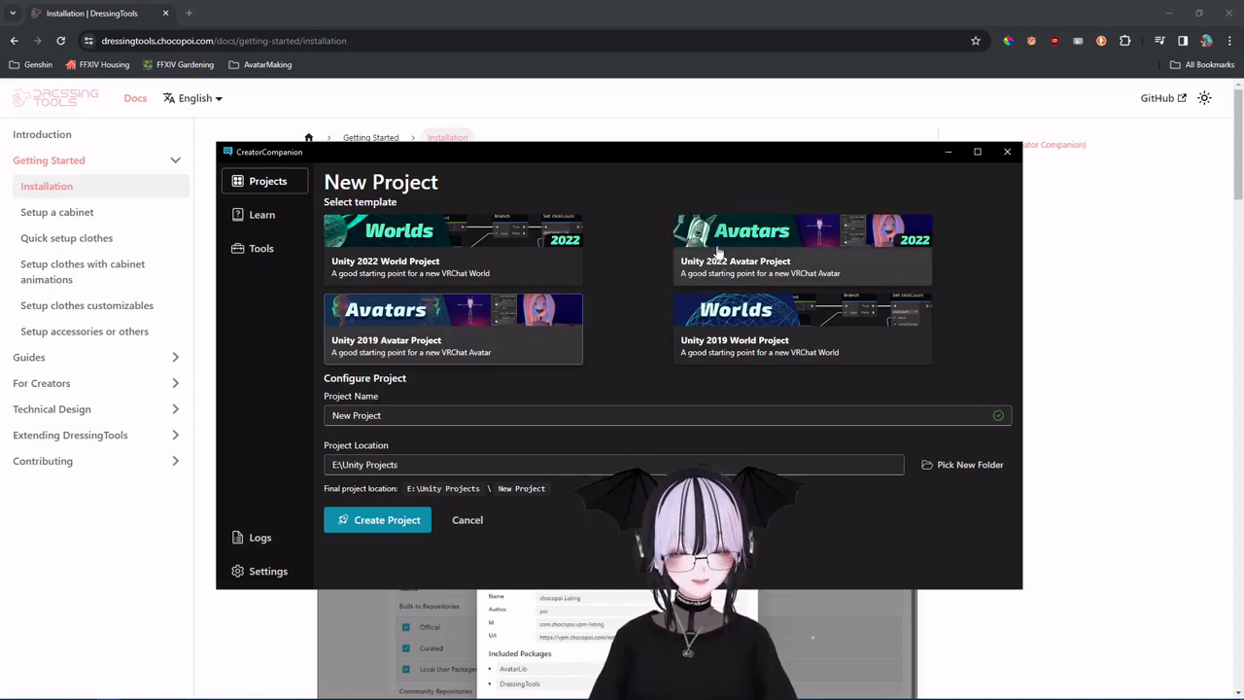
{"action": "left_click", "coordinate": [789, 241]}
{"action": "left_click_drag", "start_coordinate": [396, 415], "coordinate": [327, 412]}
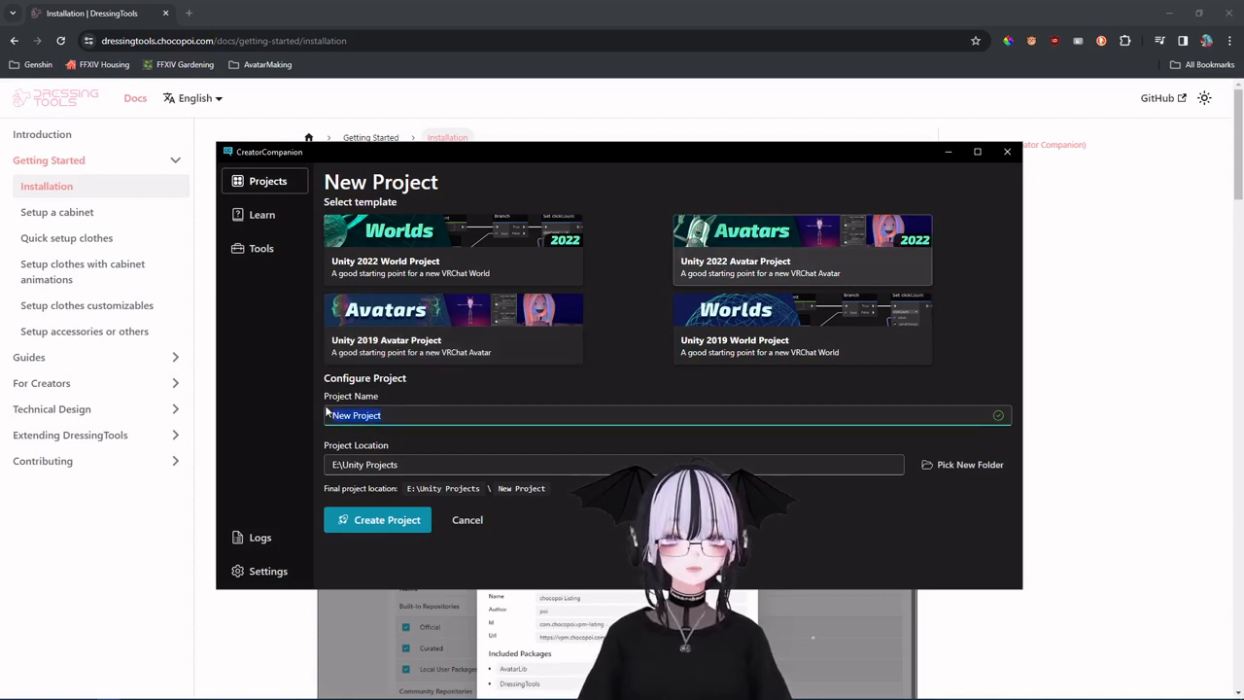
{"action": "type", "text": "Tutorial Project"}
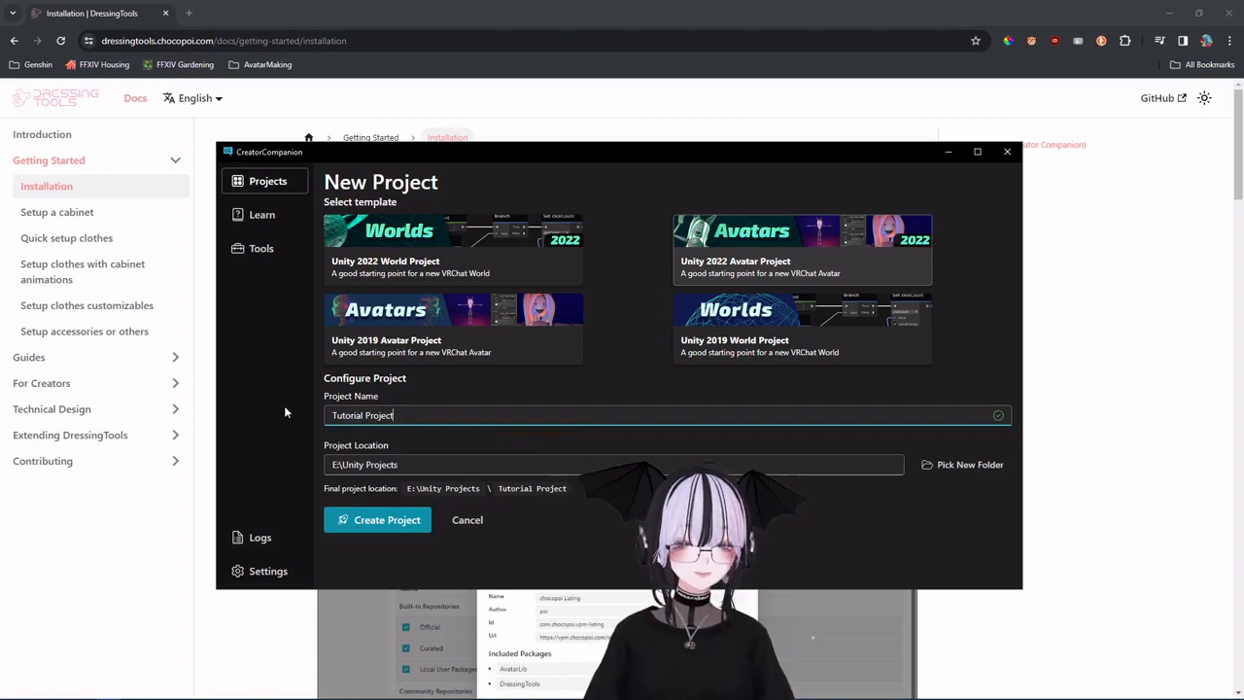
{"action": "left_click", "coordinate": [383, 529]}
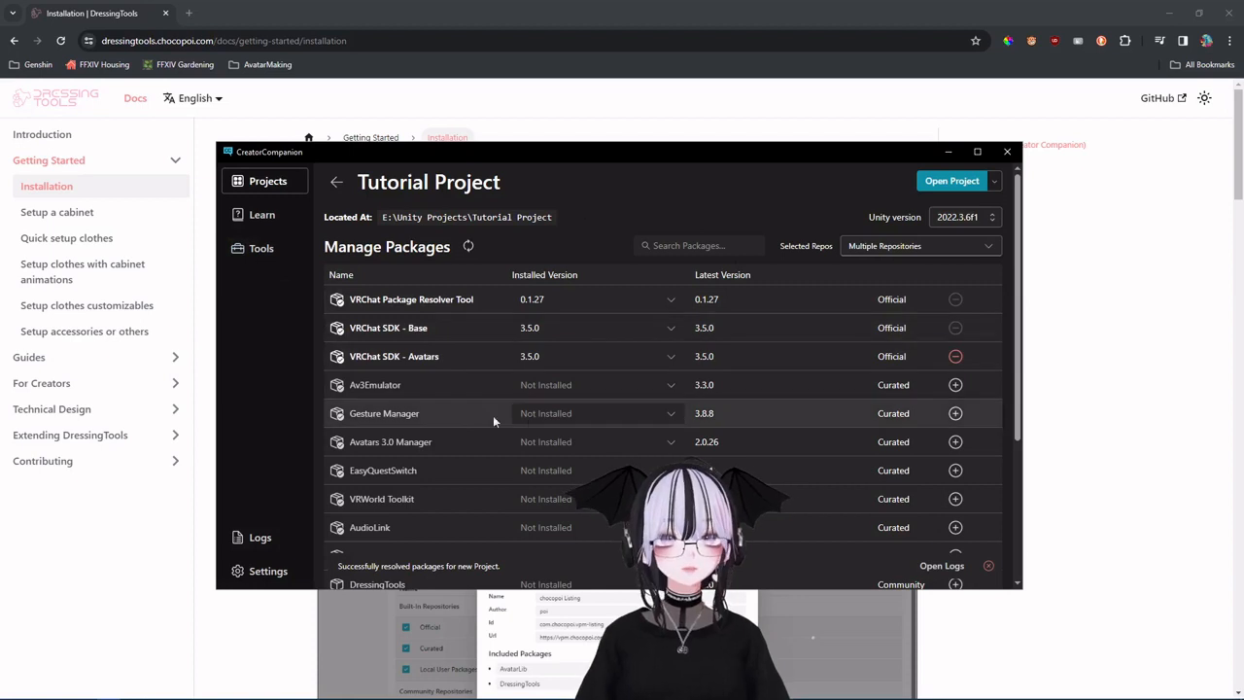
Add the DressingTools and Gesture Manager packages to Tutorial Project.
{"action": "scroll", "coordinate": [822, 416], "scroll_direction": "down", "scroll_amount": 2}
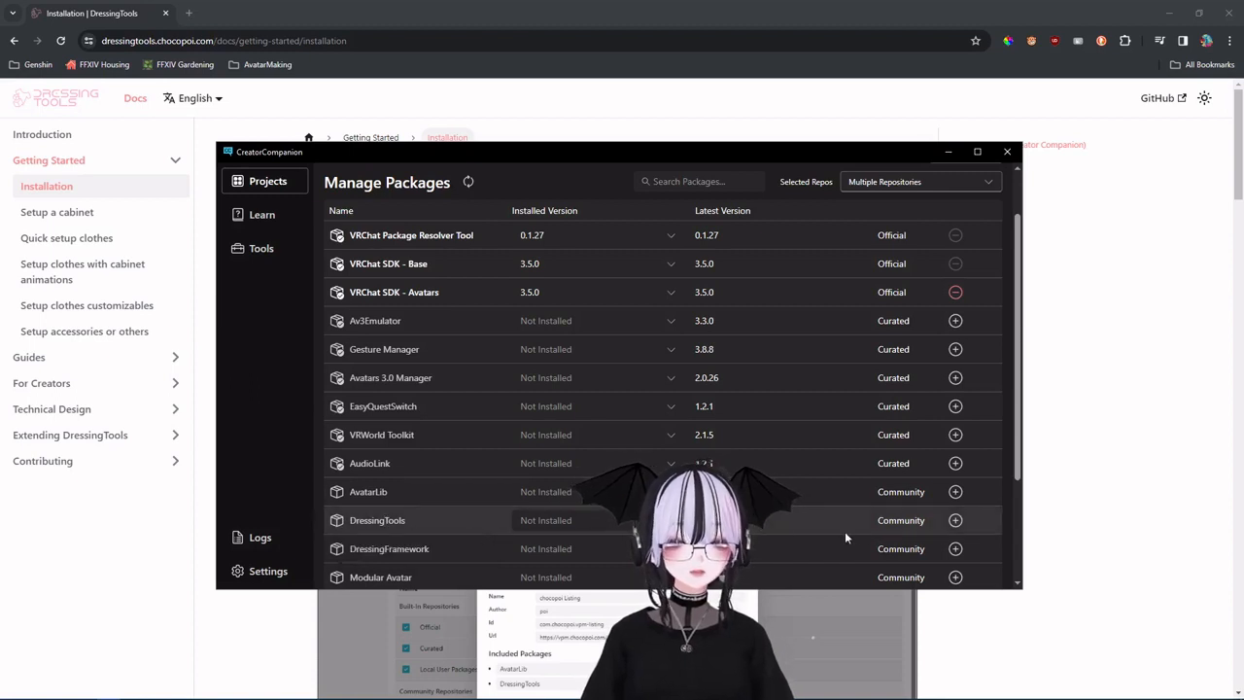
{"action": "left_click", "coordinate": [957, 527]}
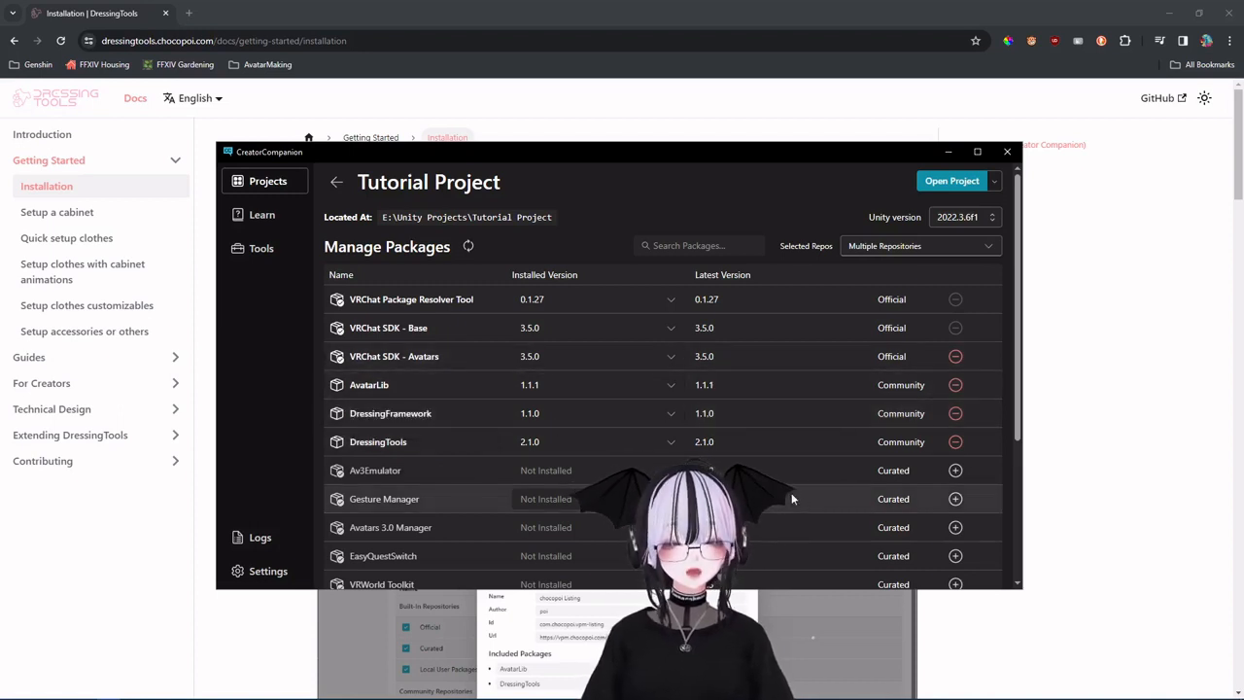
{"action": "left_click", "coordinate": [954, 499]}
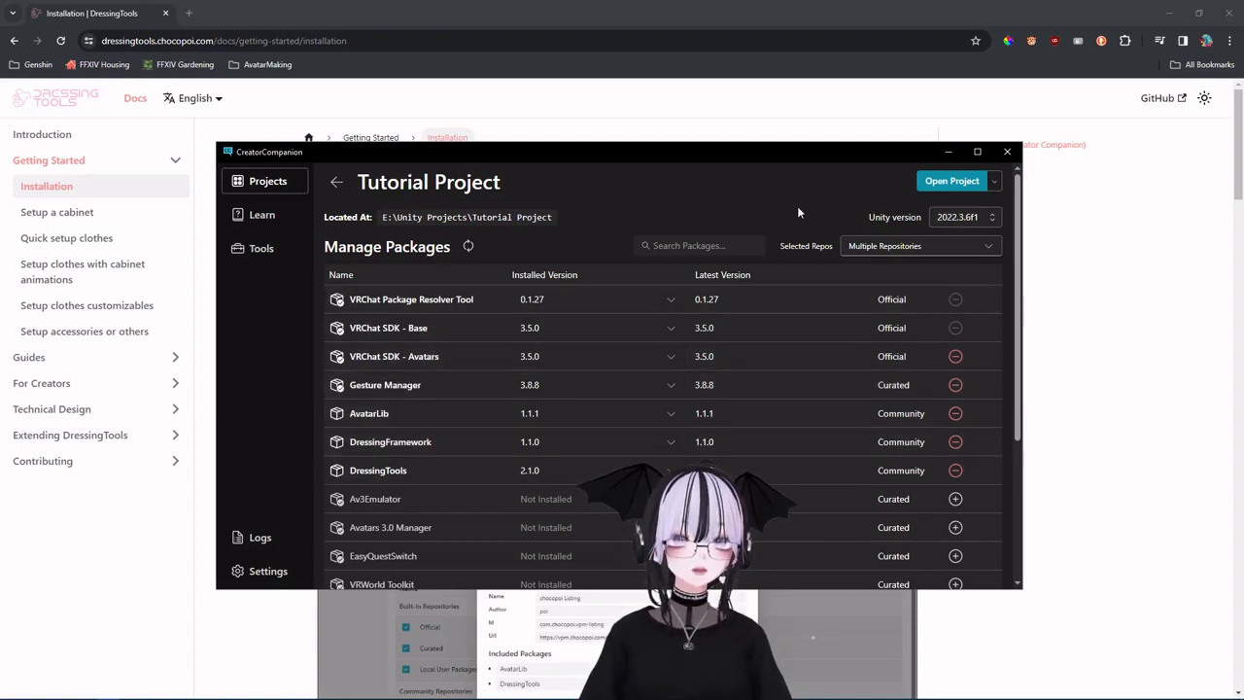
Open Tutorial Project, and bring up the already prepared Tutorial project in Unity with a taller Scene view.
{"action": "left_click", "coordinate": [965, 177]}
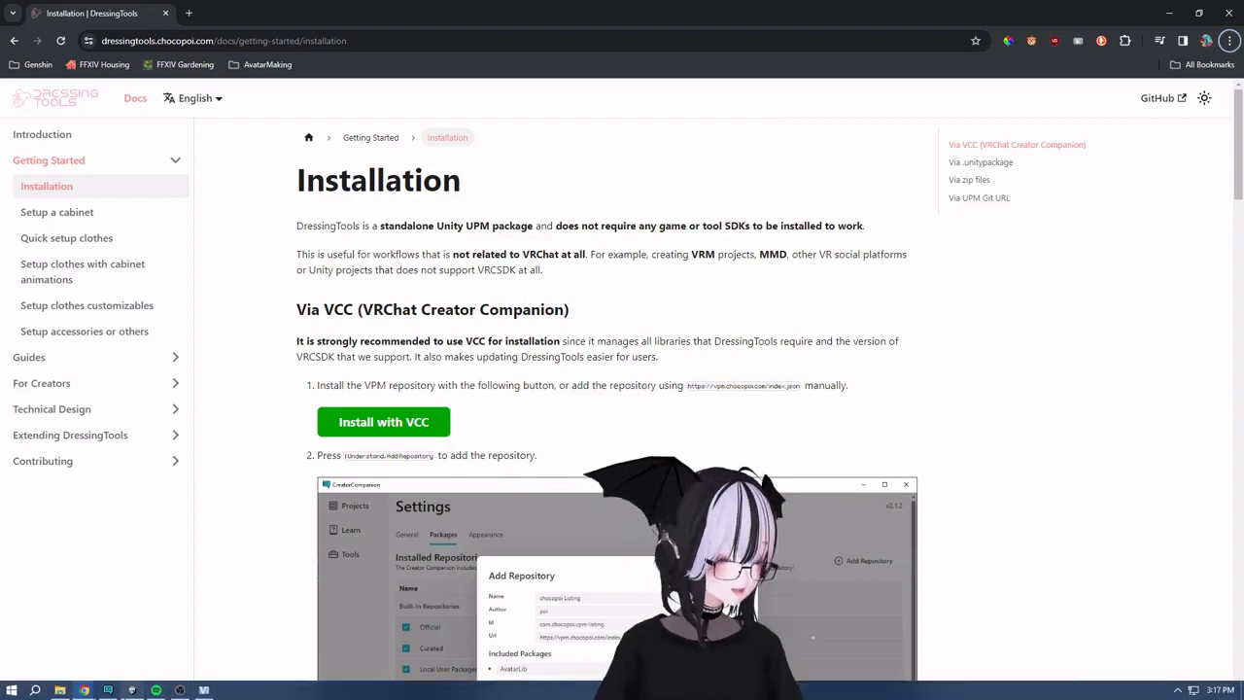
{"action": "left_click", "coordinate": [137, 692]}
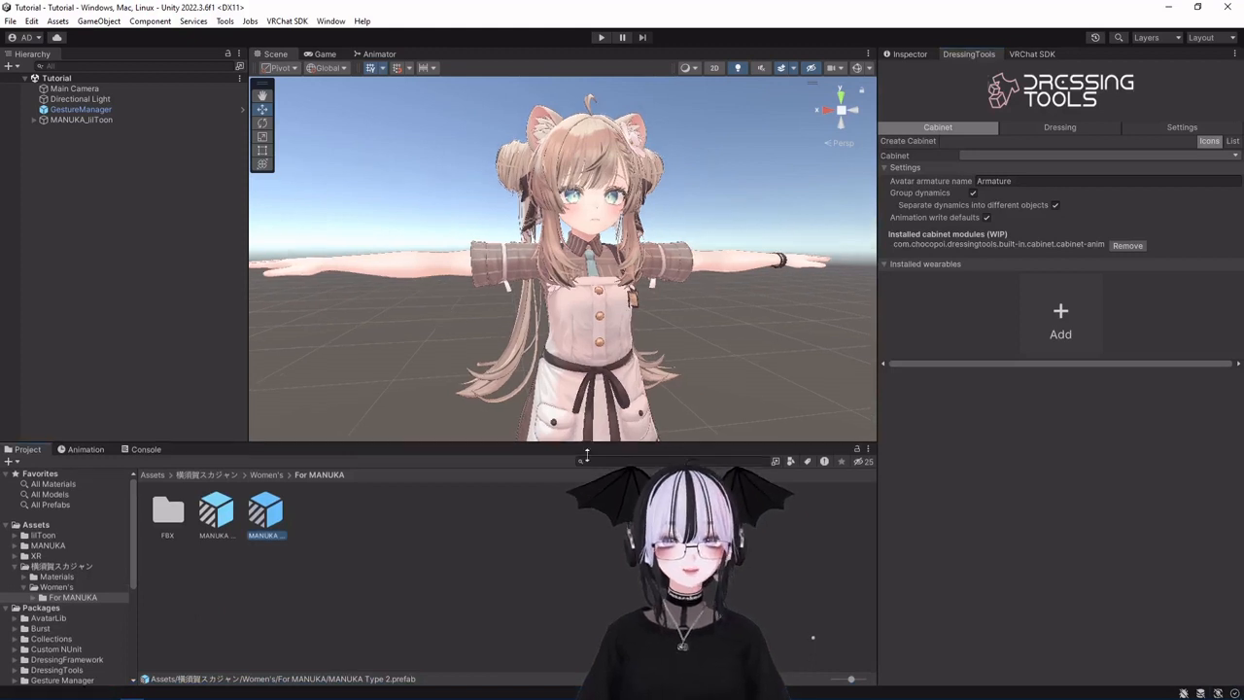
{"action": "left_click_drag", "start_coordinate": [593, 435], "coordinate": [593, 482]}
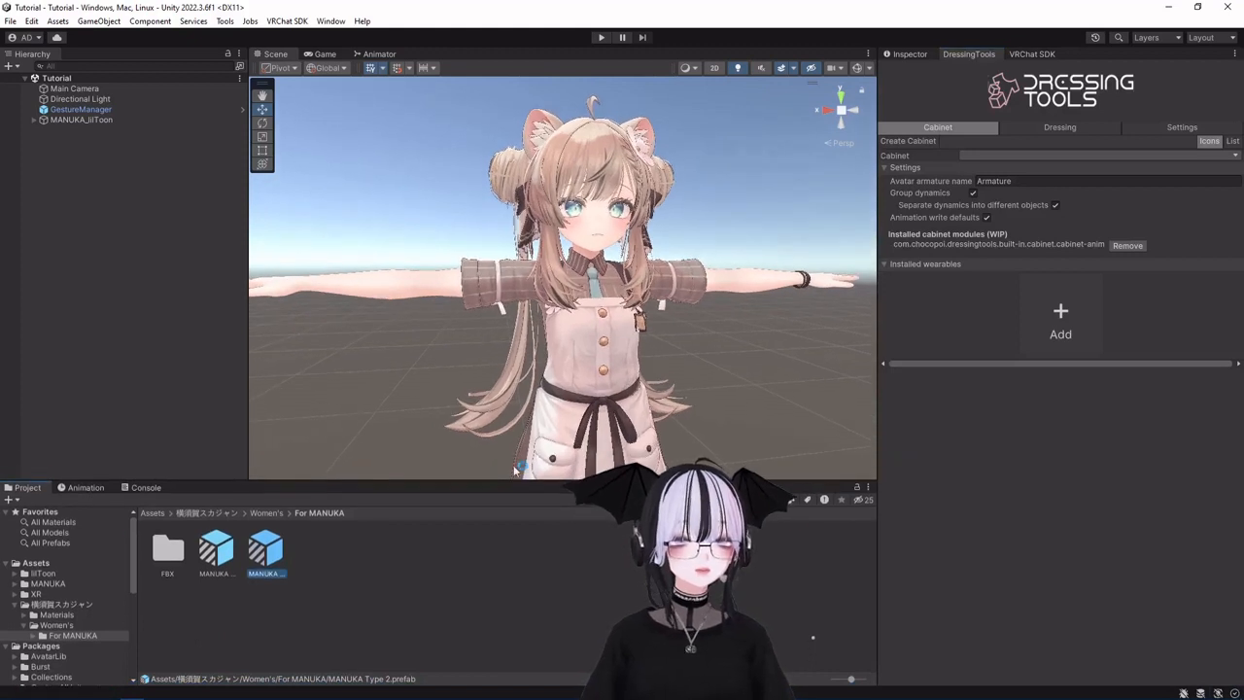
Look through the lilToon, MANUKA and 横須賀スカジャン asset folders and inspect the avatar in the scene.
{"action": "left_click", "coordinate": [44, 575]}
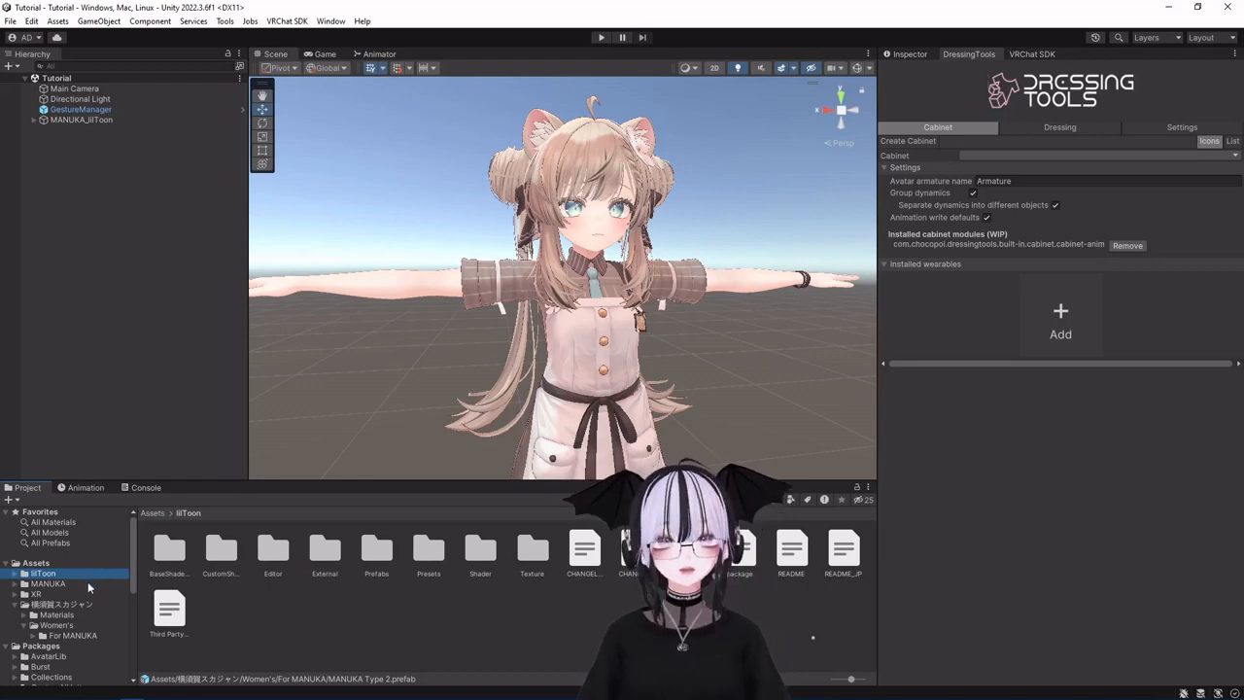
{"action": "left_click", "coordinate": [51, 585]}
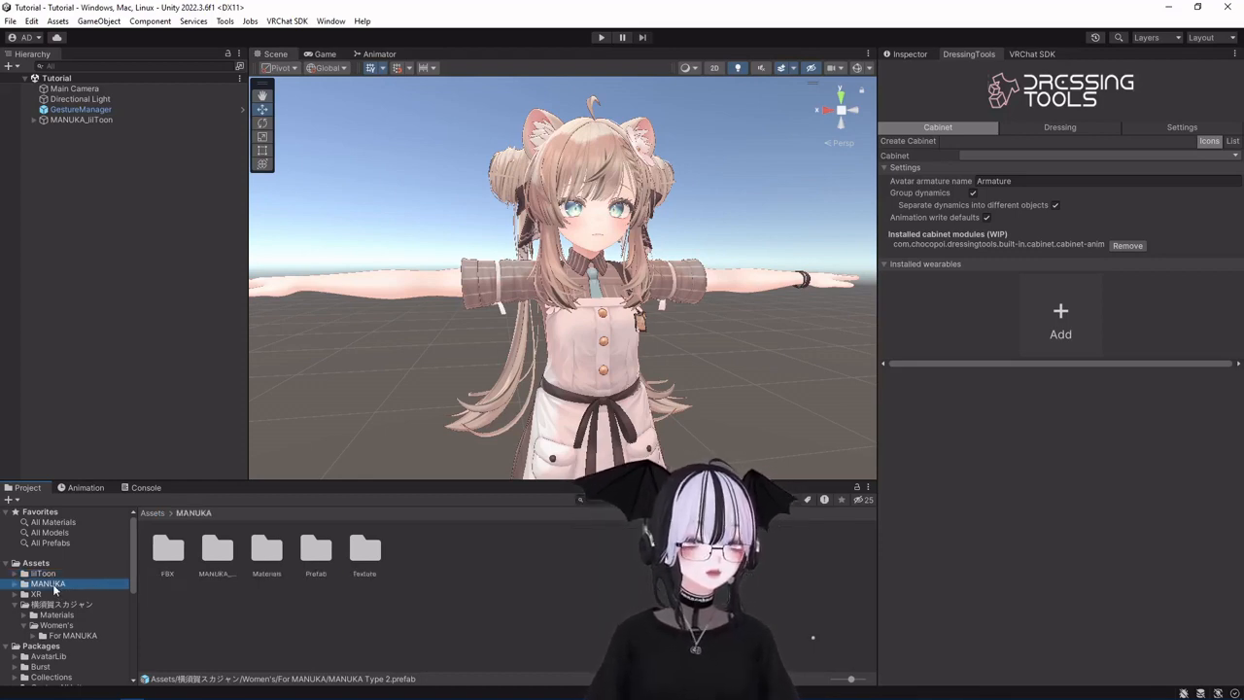
{"action": "scroll", "coordinate": [300, 204], "scroll_direction": "up", "scroll_amount": 5}
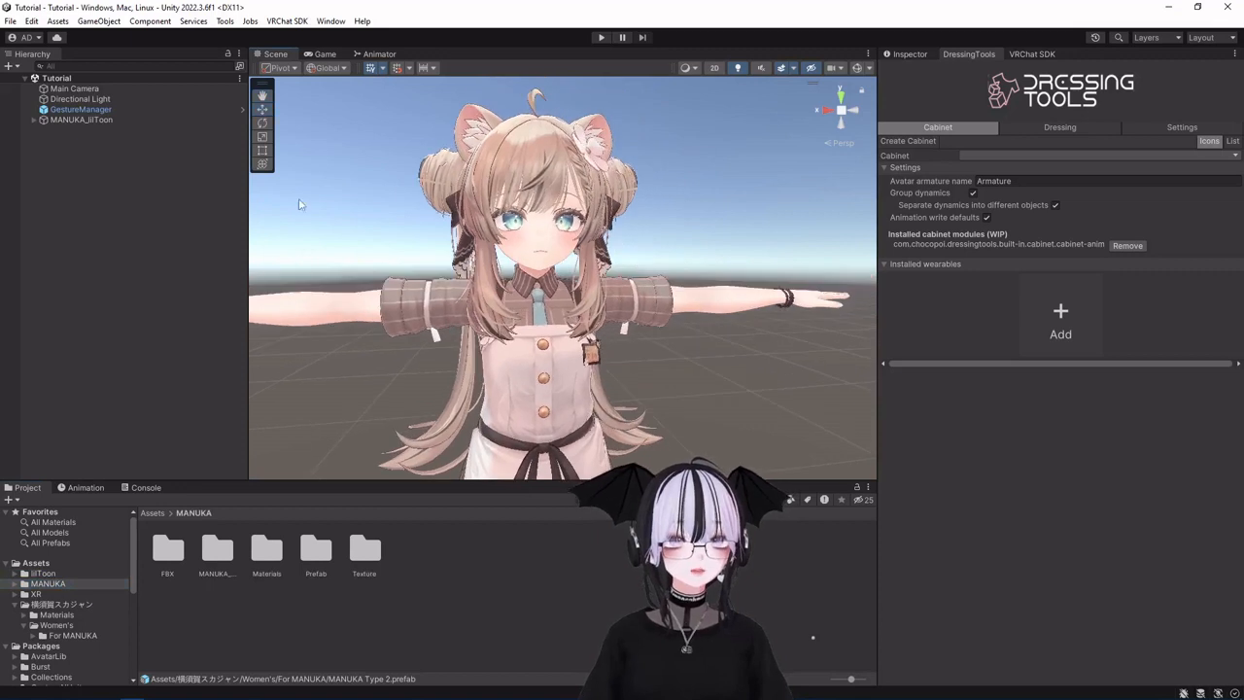
{"action": "scroll", "coordinate": [301, 204], "scroll_direction": "down", "scroll_amount": 3}
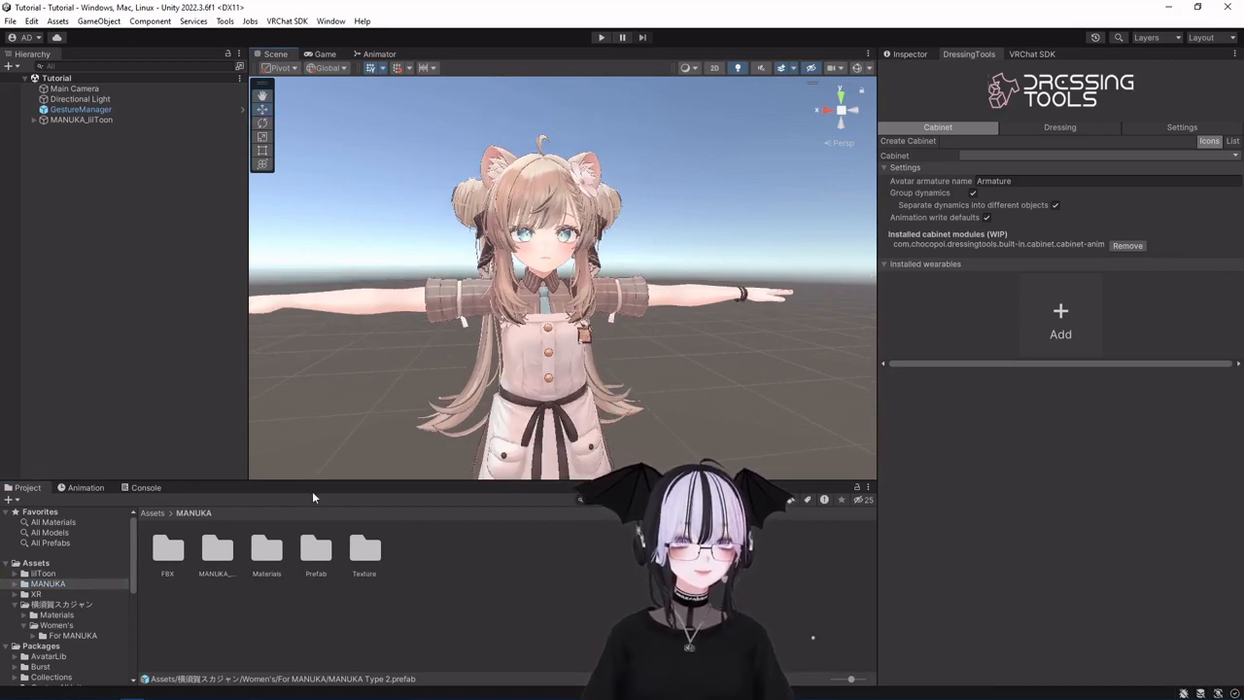
{"action": "left_click", "coordinate": [45, 606]}
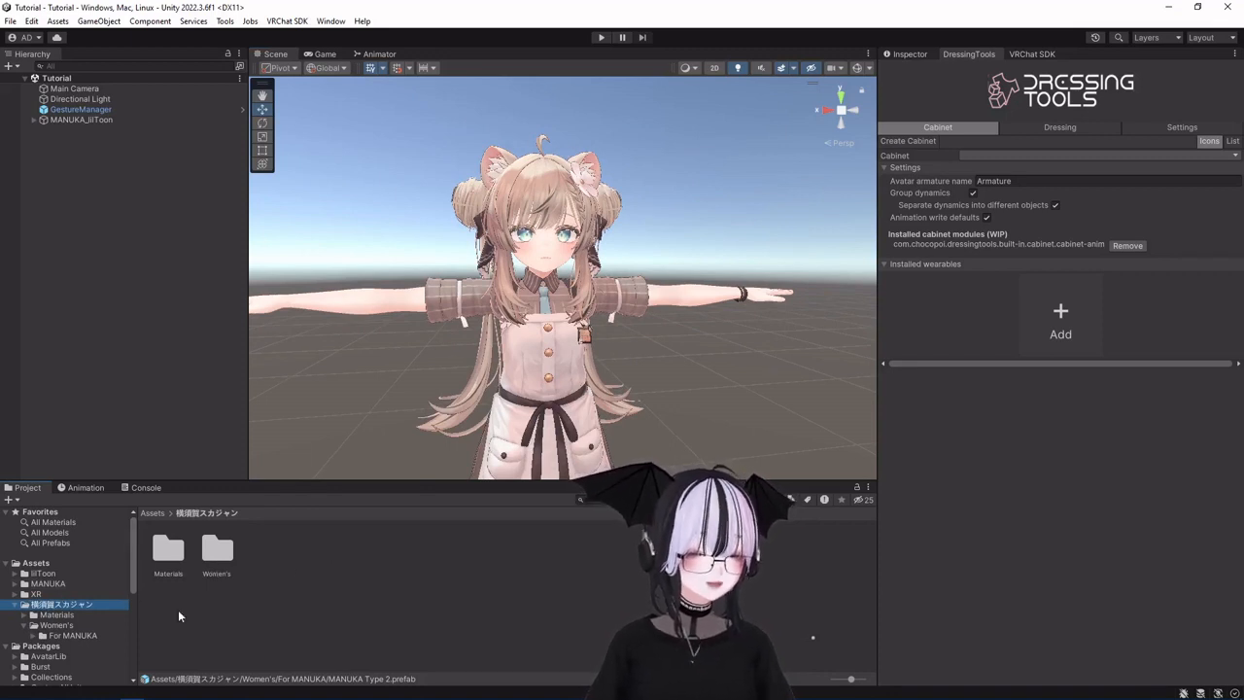
{"action": "scroll", "coordinate": [370, 274], "scroll_direction": "up", "scroll_amount": 3}
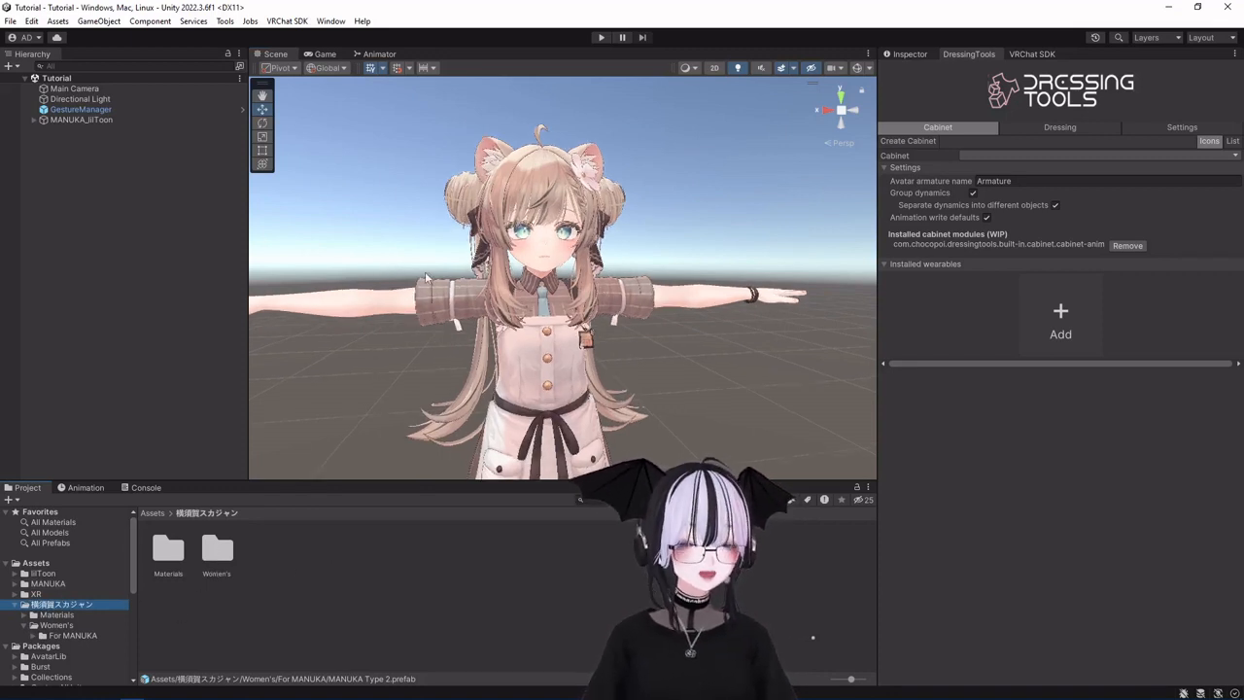
Inspect the MANUKA Type 2 prefab's properties and preview, and view the full avatar in the scene.
{"action": "scroll", "coordinate": [369, 274], "scroll_direction": "down", "scroll_amount": 2}
{"action": "left_click", "coordinate": [910, 54]}
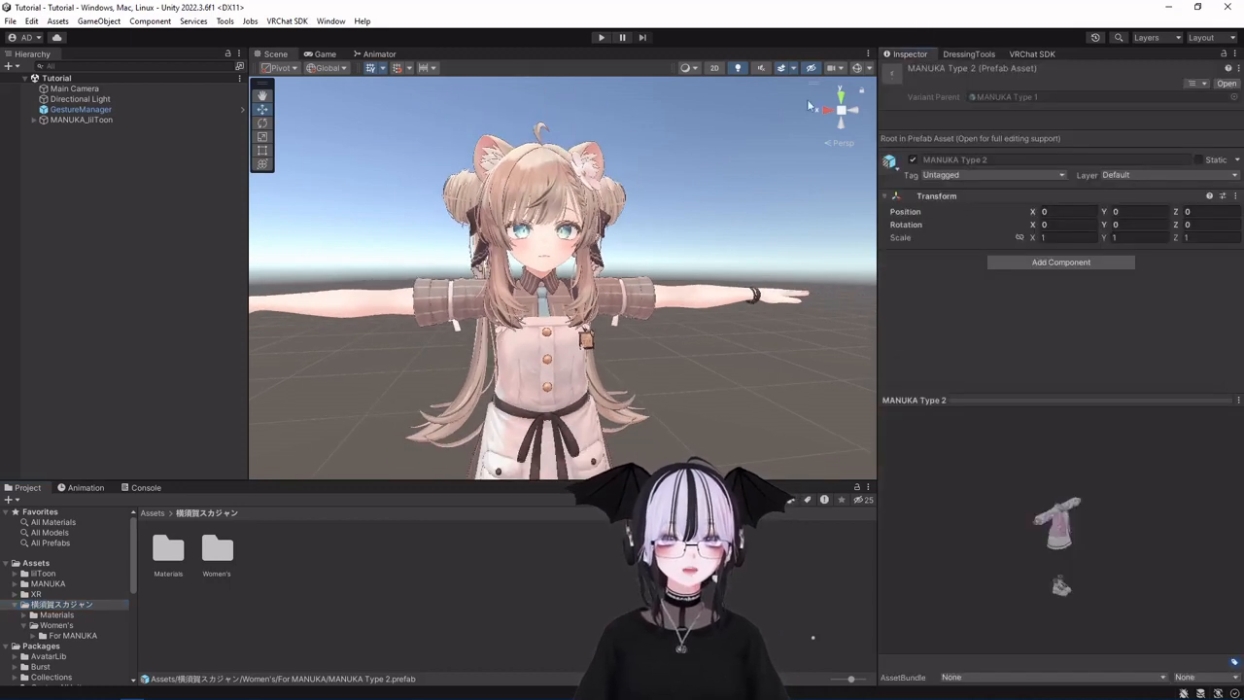
{"action": "scroll", "coordinate": [541, 367], "scroll_direction": "down", "scroll_amount": 4}
{"action": "scroll", "coordinate": [540, 362], "scroll_direction": "down", "scroll_amount": 4}
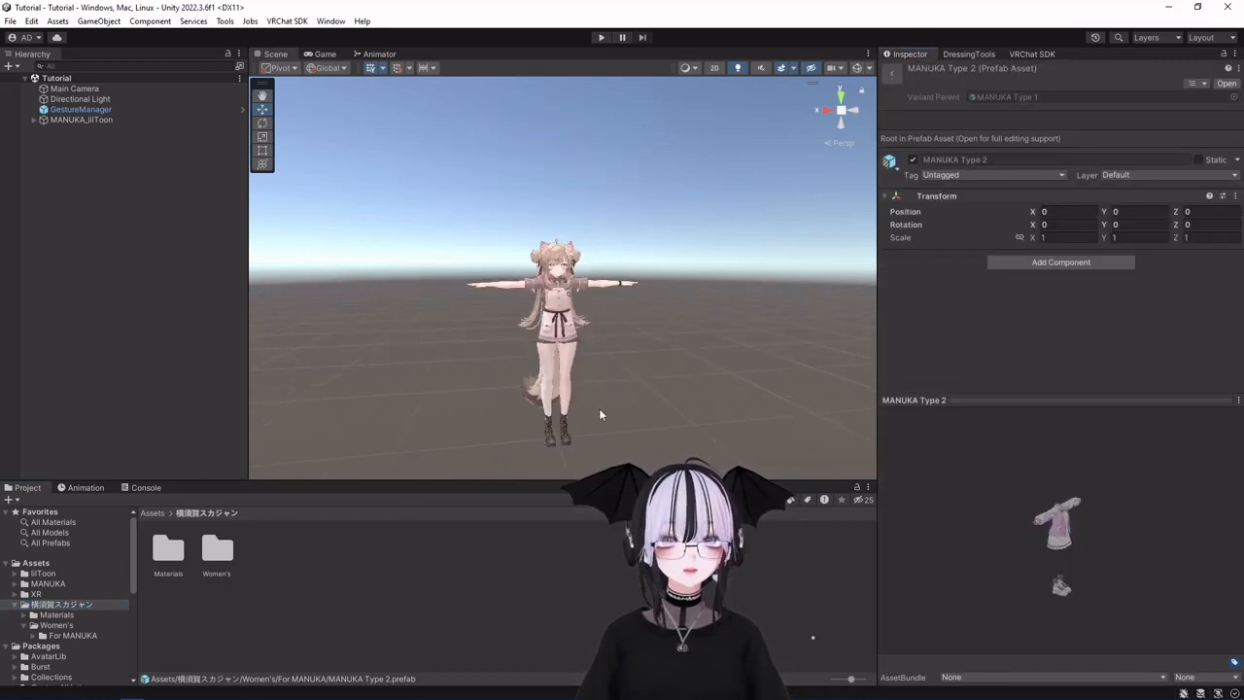
{"action": "scroll", "coordinate": [642, 400], "scroll_direction": "up", "scroll_amount": 4}
{"action": "scroll", "coordinate": [646, 410], "scroll_direction": "up", "scroll_amount": 2}
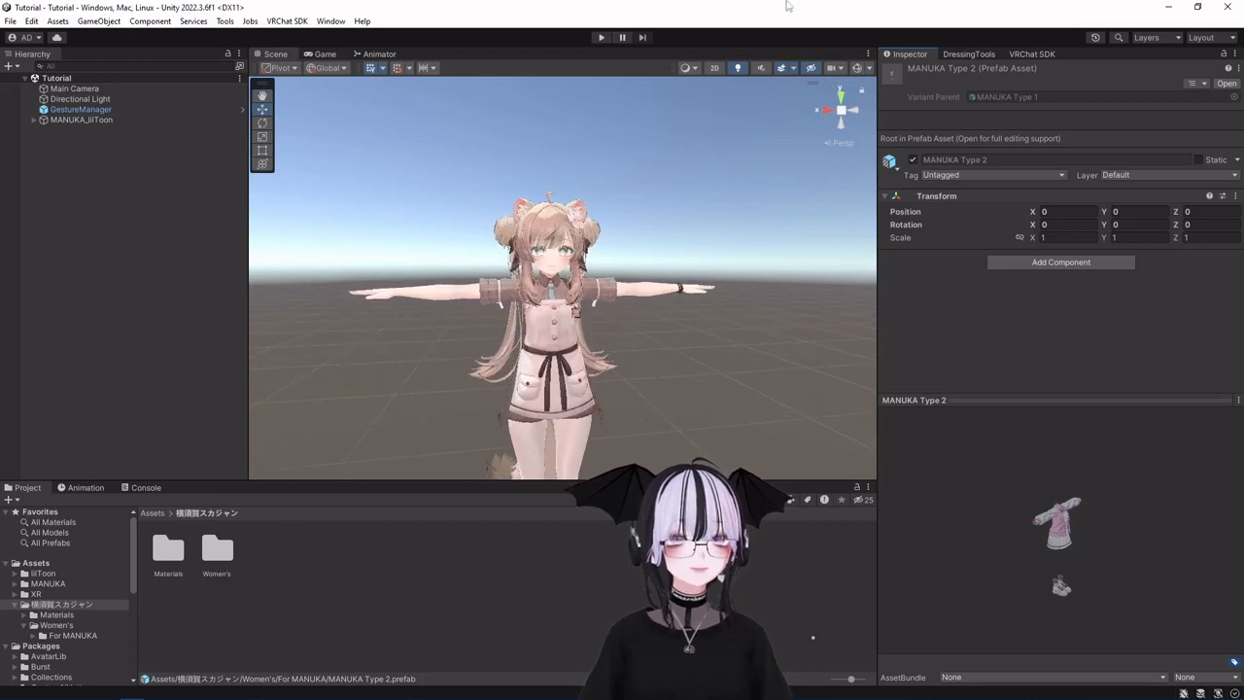
{"action": "scroll", "coordinate": [674, 379], "scroll_direction": "up", "scroll_amount": 2}
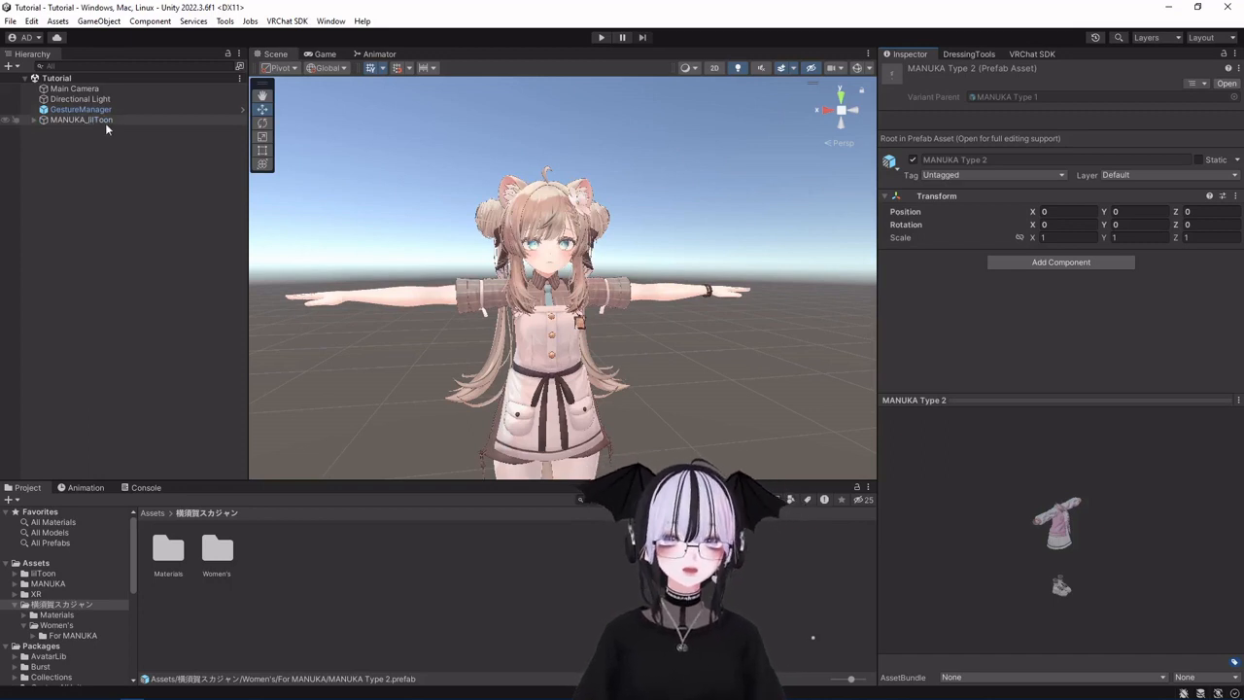
Open DressingTools and create a cabinet for the MANUKA_lilToon avatar.
{"action": "left_click", "coordinate": [225, 20]}
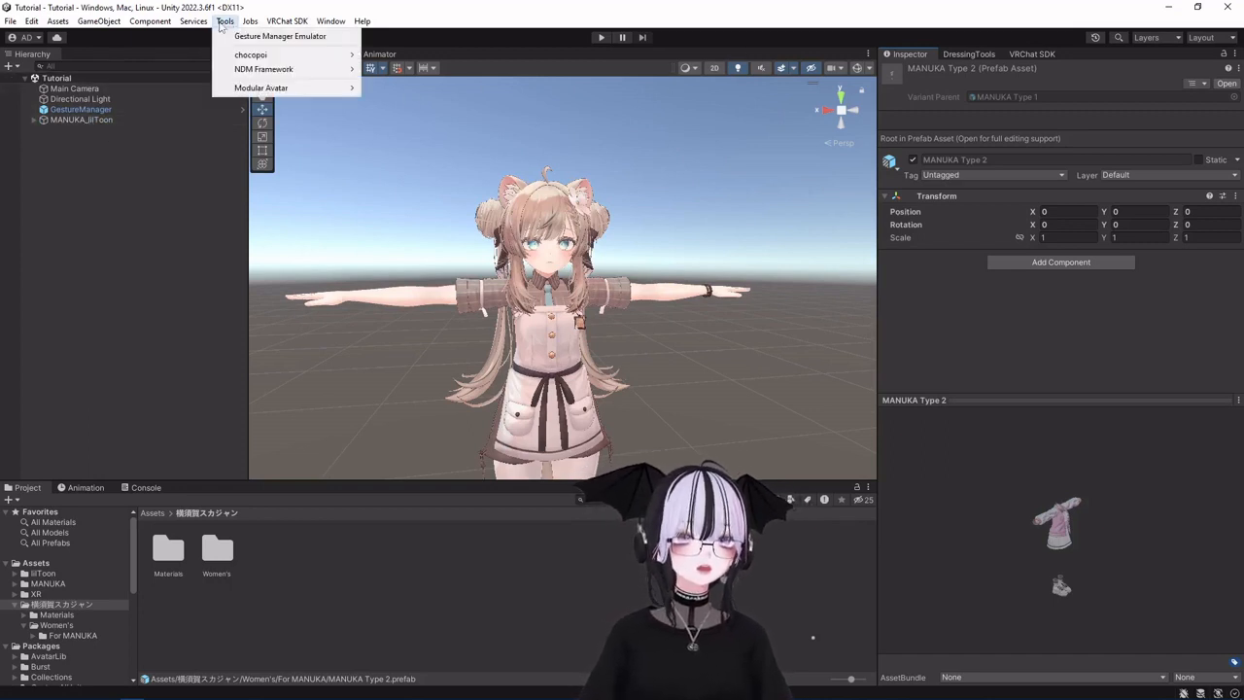
{"action": "mouse_move", "coordinate": [292, 54]}
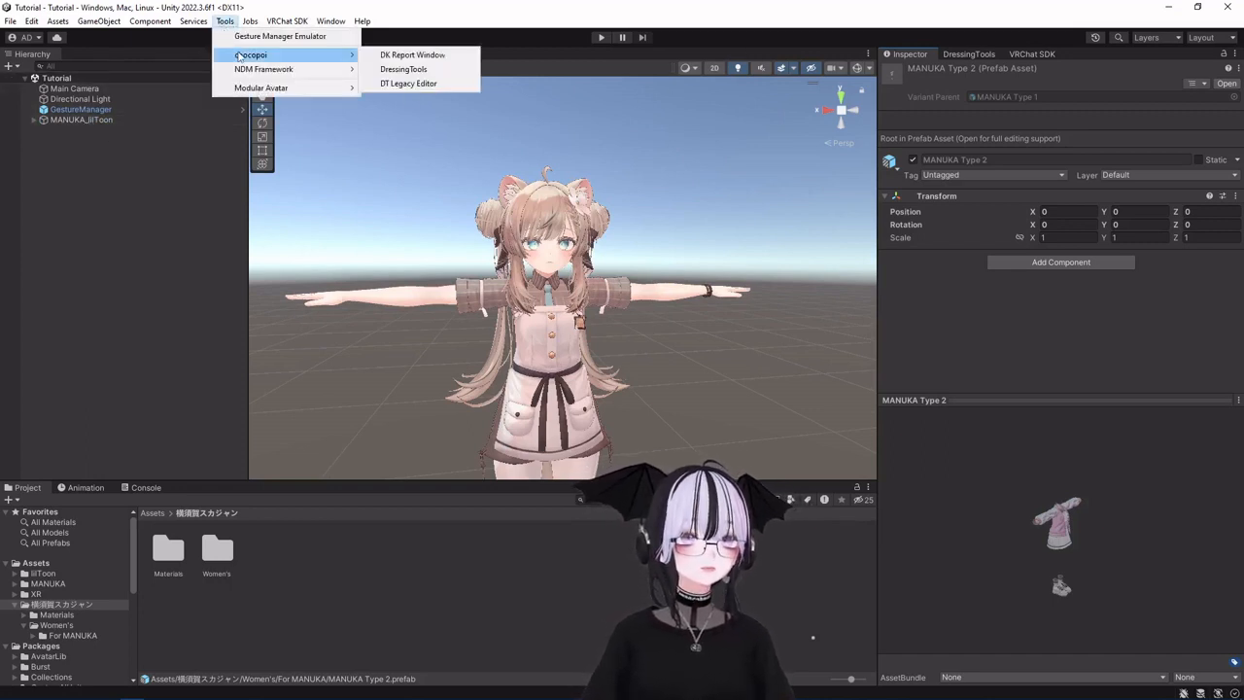
{"action": "left_click", "coordinate": [437, 70]}
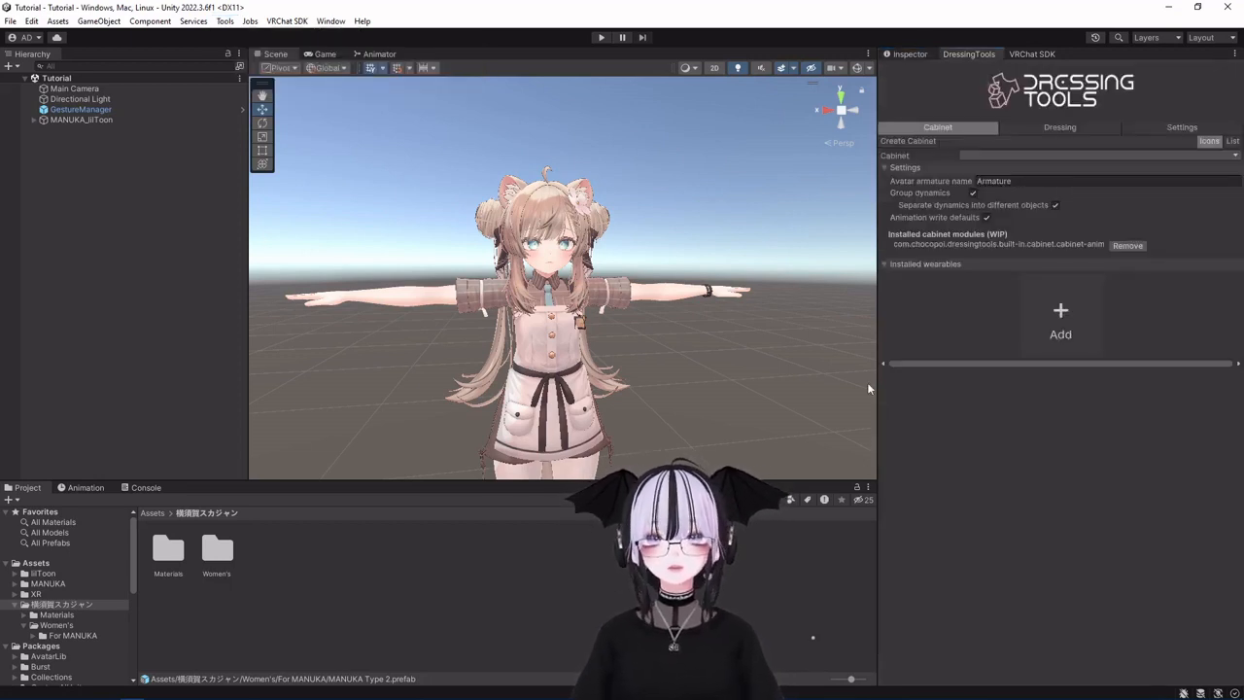
{"action": "left_click", "coordinate": [921, 140]}
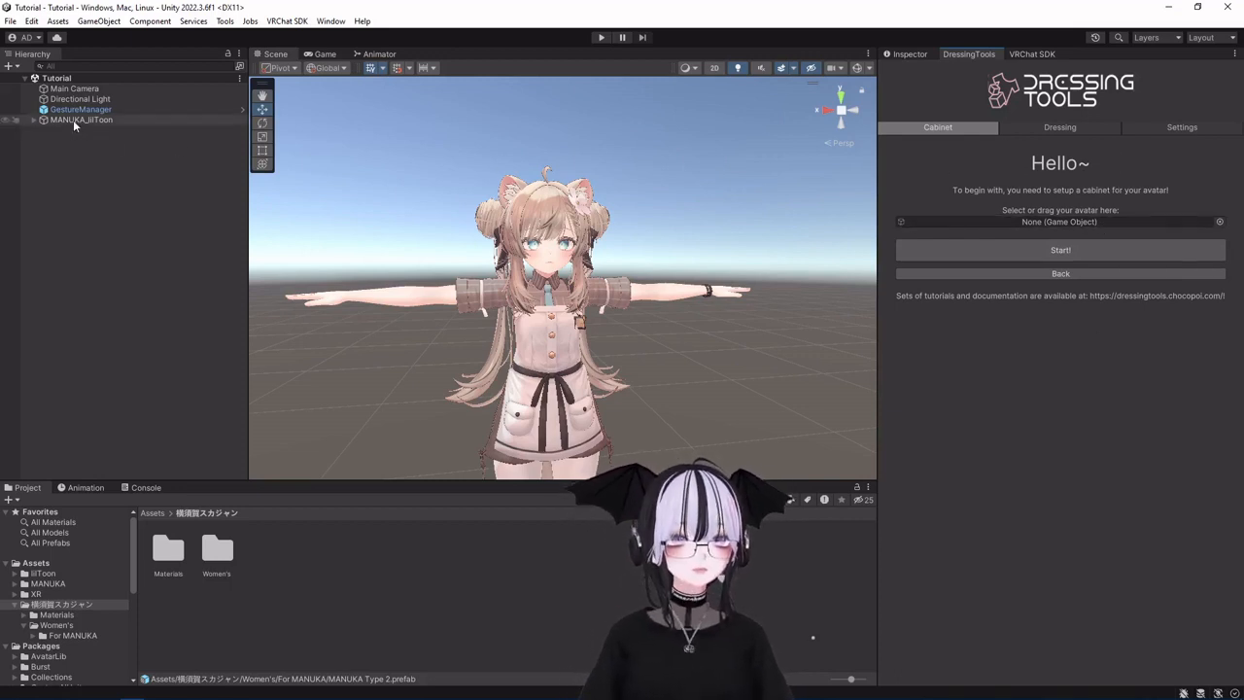
{"action": "left_click_drag", "start_coordinate": [72, 120], "coordinate": [986, 222]}
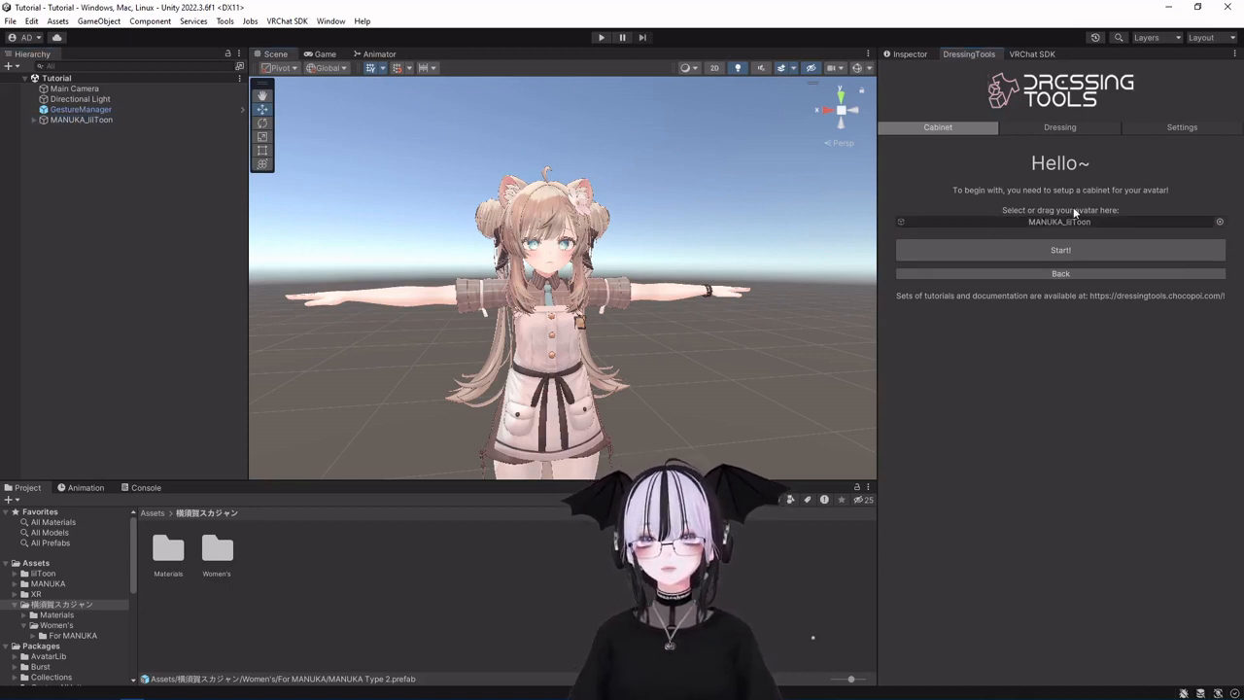
{"action": "left_click", "coordinate": [1054, 247]}
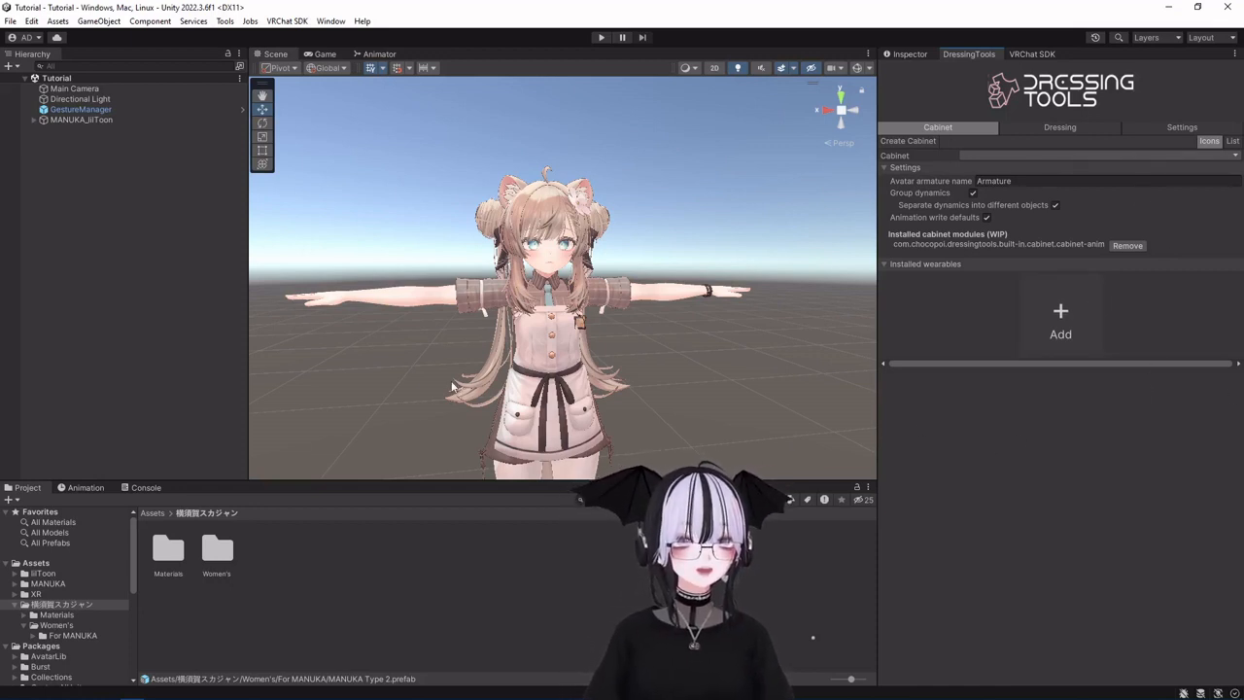
Delete the existing MANUKA Type 1 outfit from under the MANUKA_lilToon avatar.
{"action": "left_click", "coordinate": [34, 120]}
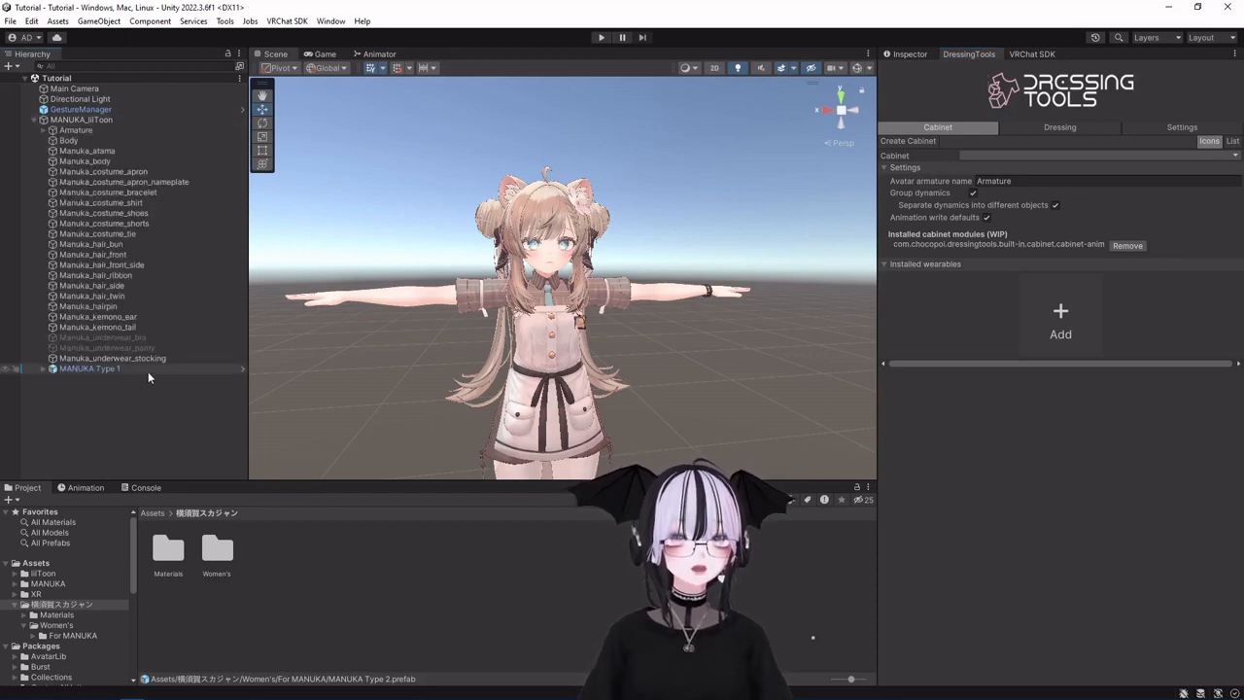
{"action": "scroll", "coordinate": [732, 304], "scroll_direction": "up", "scroll_amount": 1}
{"action": "scroll", "coordinate": [731, 311], "scroll_direction": "up", "scroll_amount": 1}
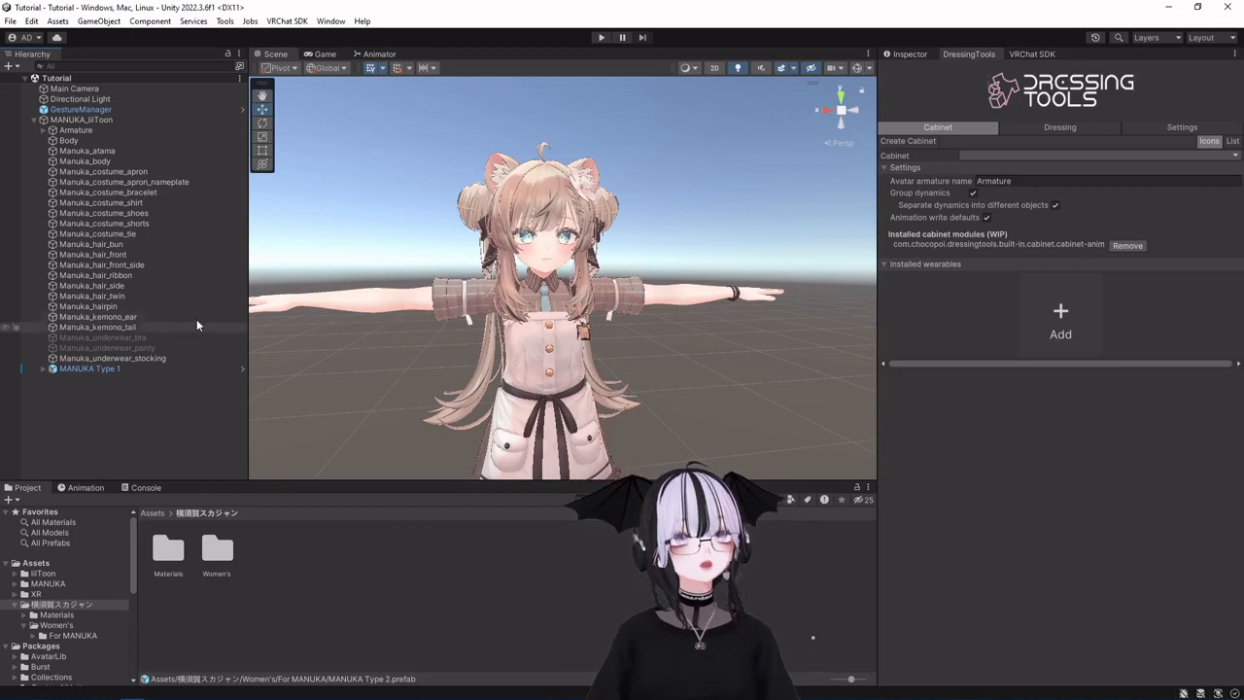
{"action": "scroll", "coordinate": [768, 326], "scroll_direction": "down", "scroll_amount": 1}
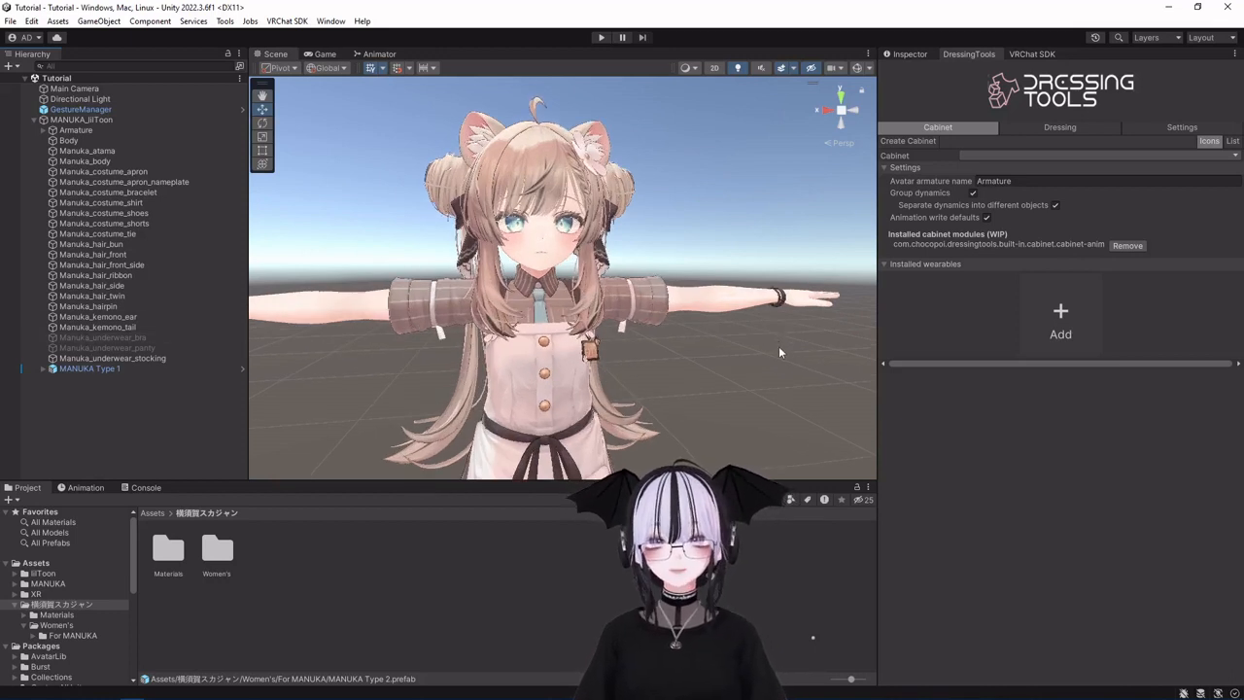
{"action": "scroll", "coordinate": [782, 356], "scroll_direction": "down", "scroll_amount": 1}
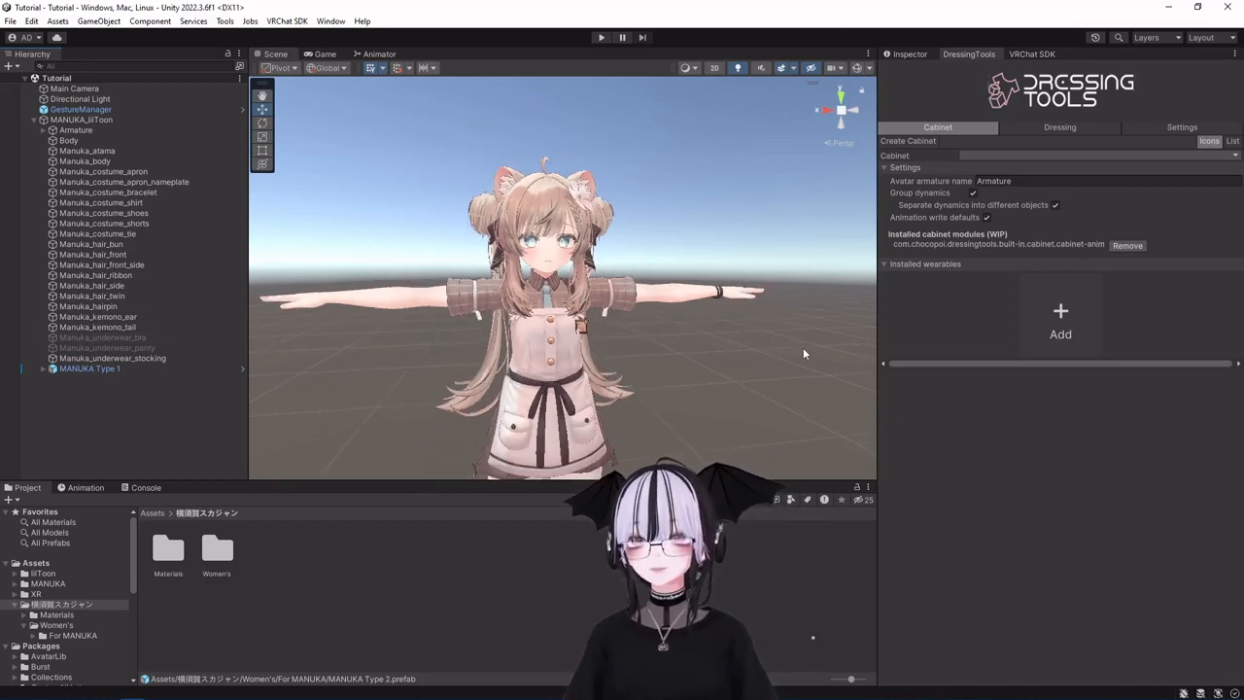
{"action": "scroll", "coordinate": [804, 354], "scroll_direction": "down", "scroll_amount": 2}
{"action": "scroll", "coordinate": [817, 357], "scroll_direction": "up", "scroll_amount": 1}
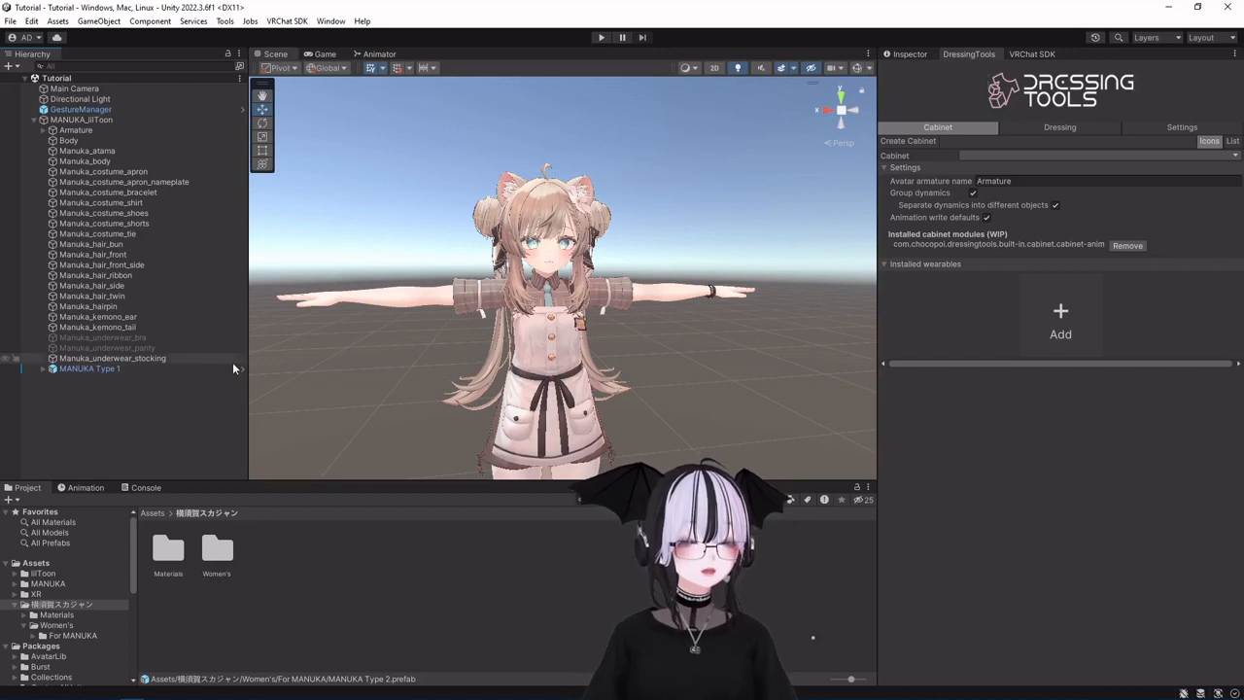
{"action": "left_click", "coordinate": [134, 370]}
{"action": "key", "text": "Delete"}
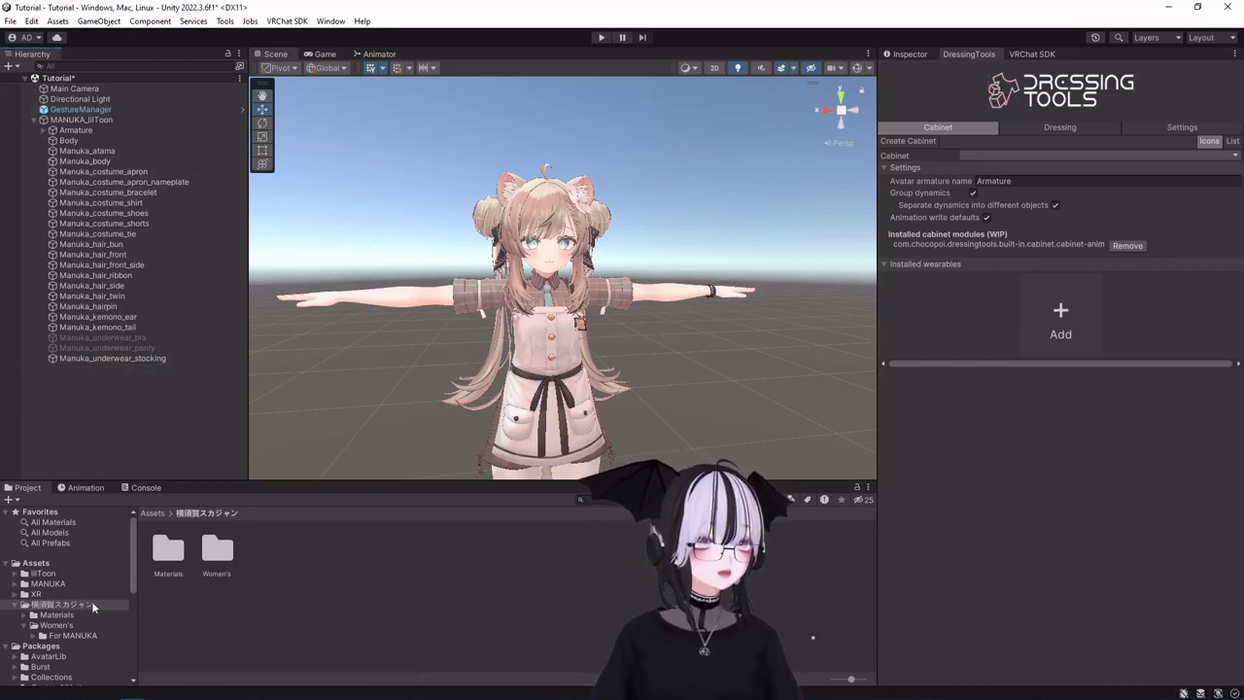
Preview the MANUKA Type 1 prefab from the Women's/For MANUKA folder and place it under the MANUKA_lilToon avatar.
{"action": "double_click", "coordinate": [220, 552]}
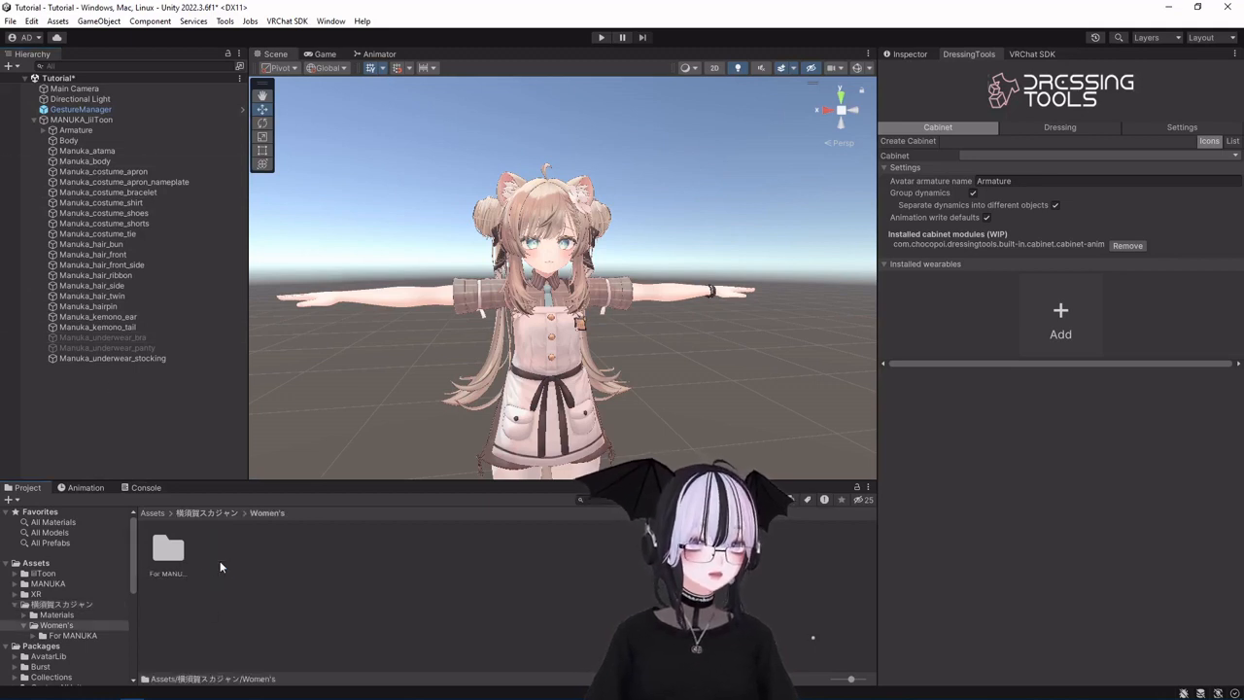
{"action": "double_click", "coordinate": [169, 550]}
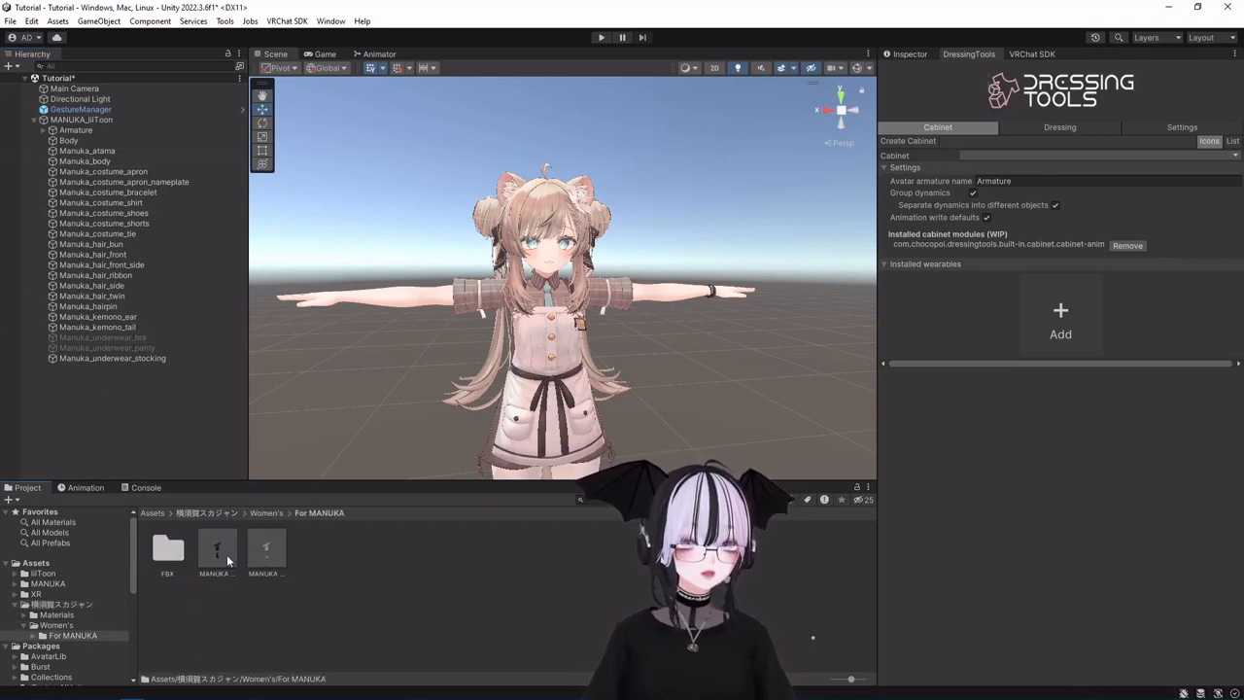
{"action": "left_click", "coordinate": [227, 554]}
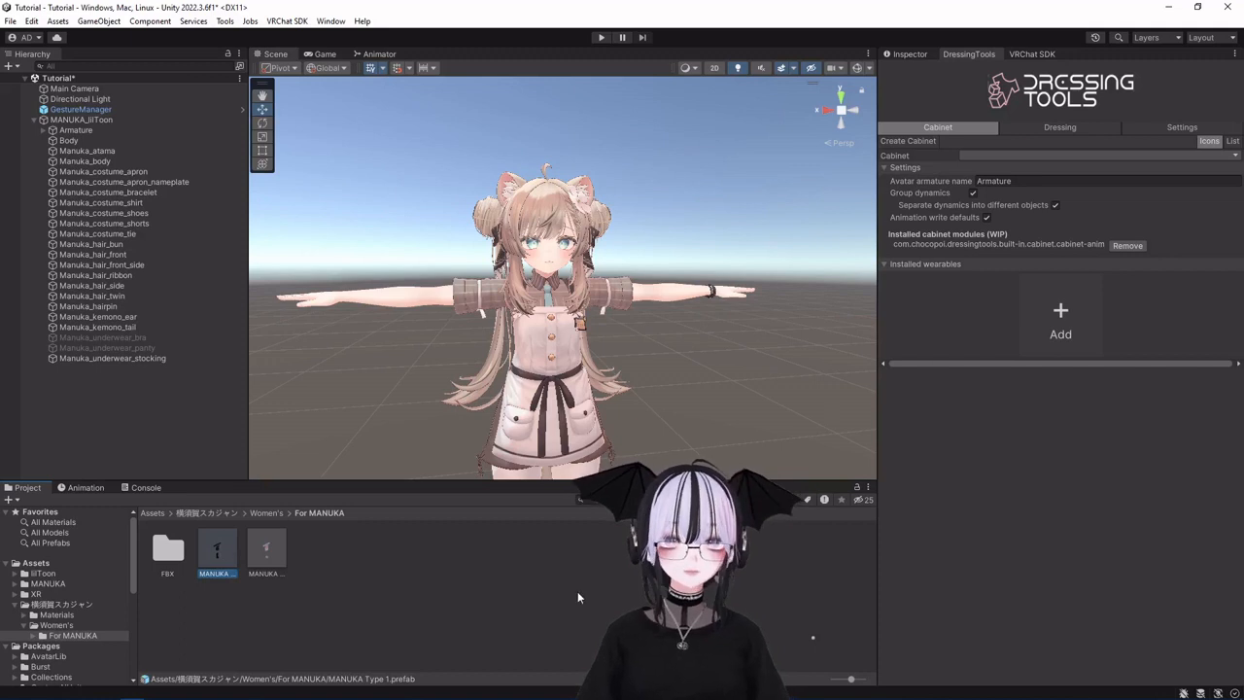
{"action": "left_click", "coordinate": [912, 55]}
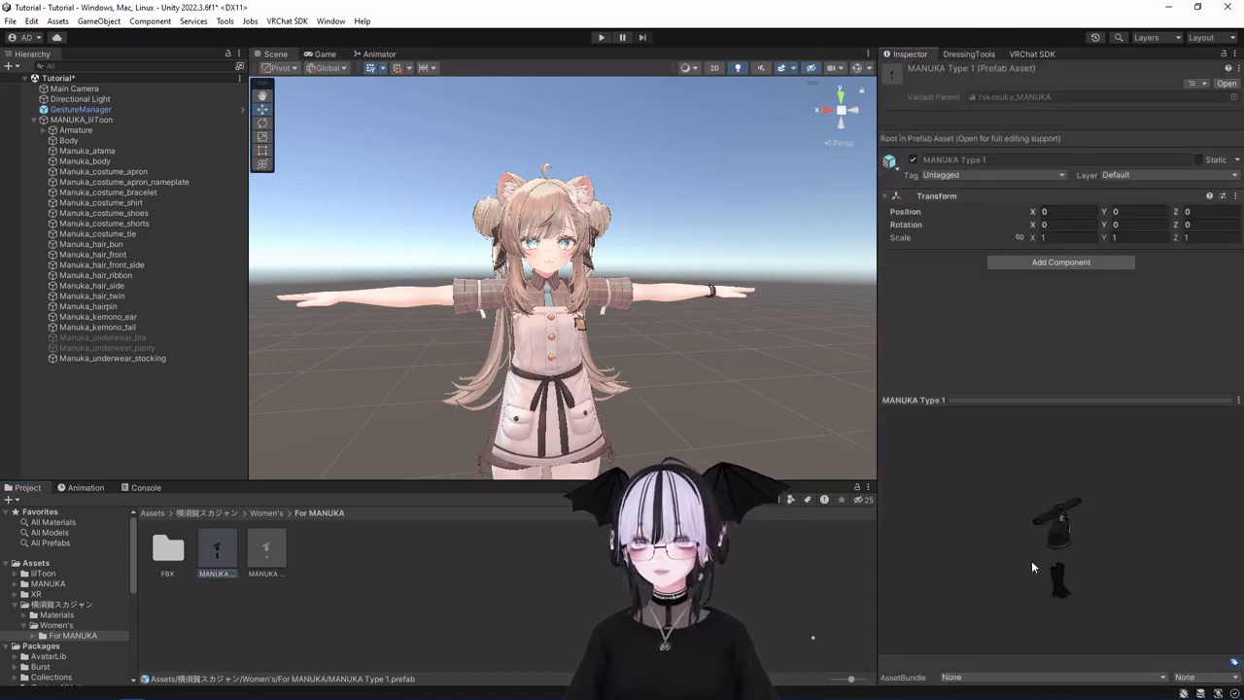
{"action": "left_click_drag", "start_coordinate": [1011, 487], "coordinate": [1047, 480]}
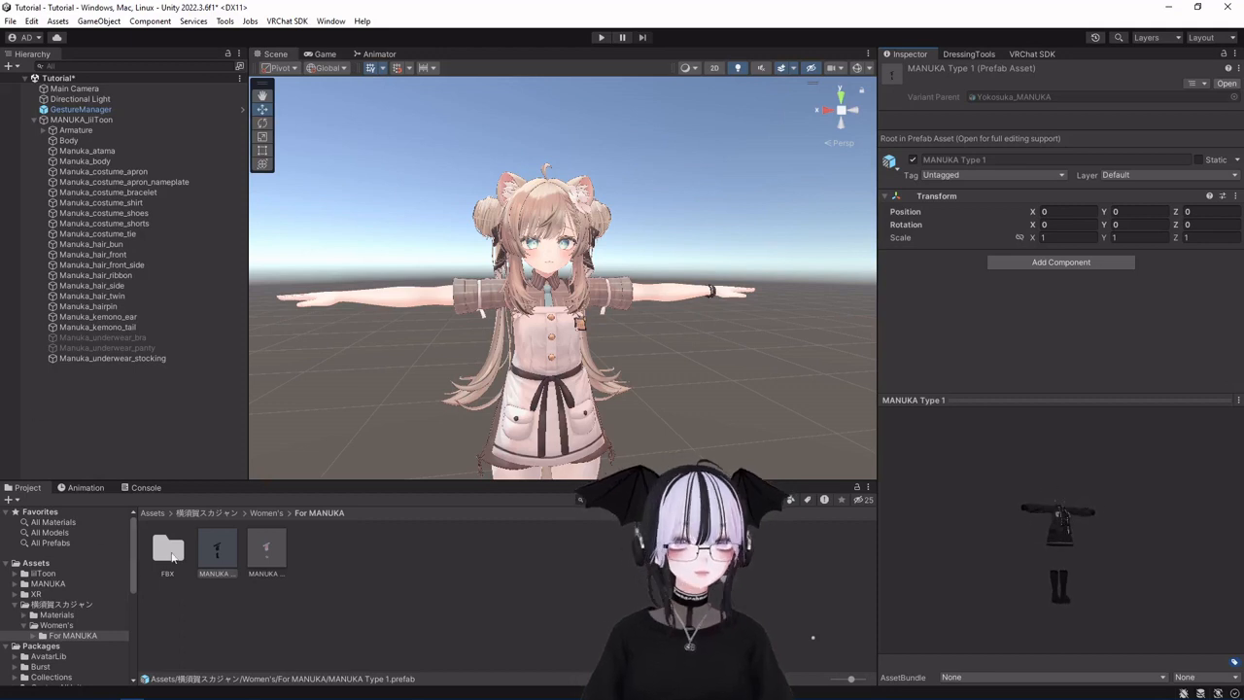
{"action": "left_click_drag", "start_coordinate": [70, 123], "coordinate": [70, 120]}
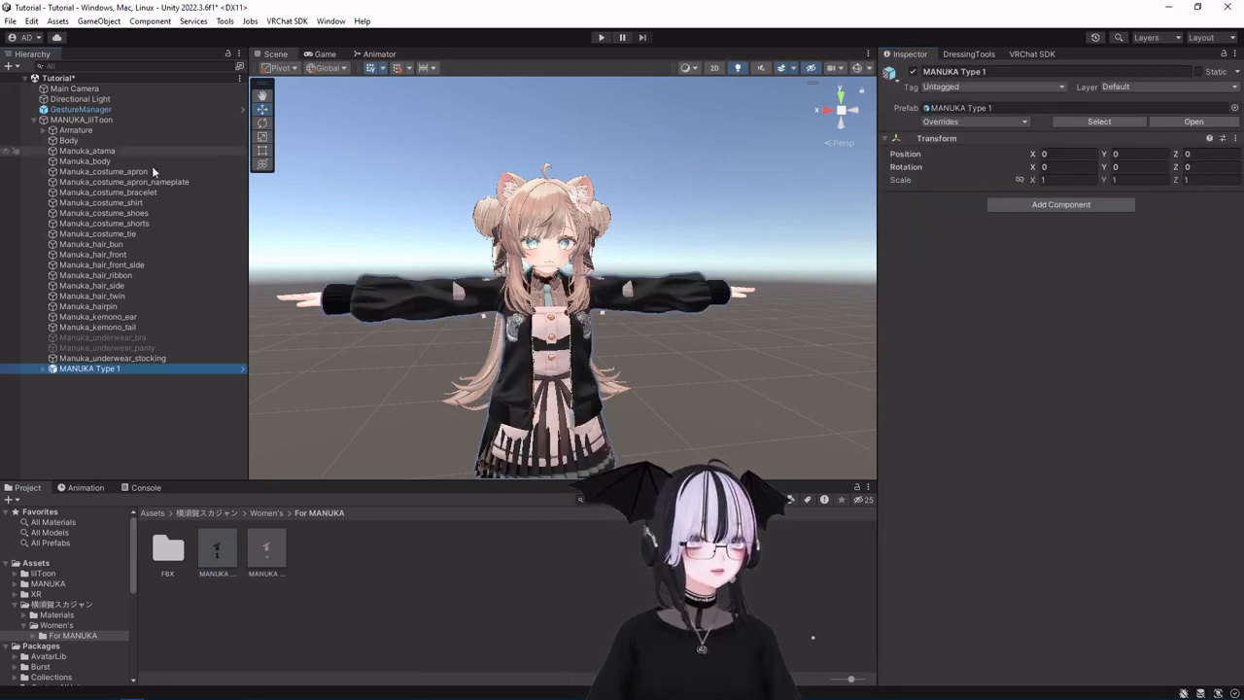
Inspect how the MANUKA Type 1 outfit sits on the avatar, and return to the DressingTools cabinet.
{"action": "scroll", "coordinate": [691, 396], "scroll_direction": "down", "scroll_amount": 2}
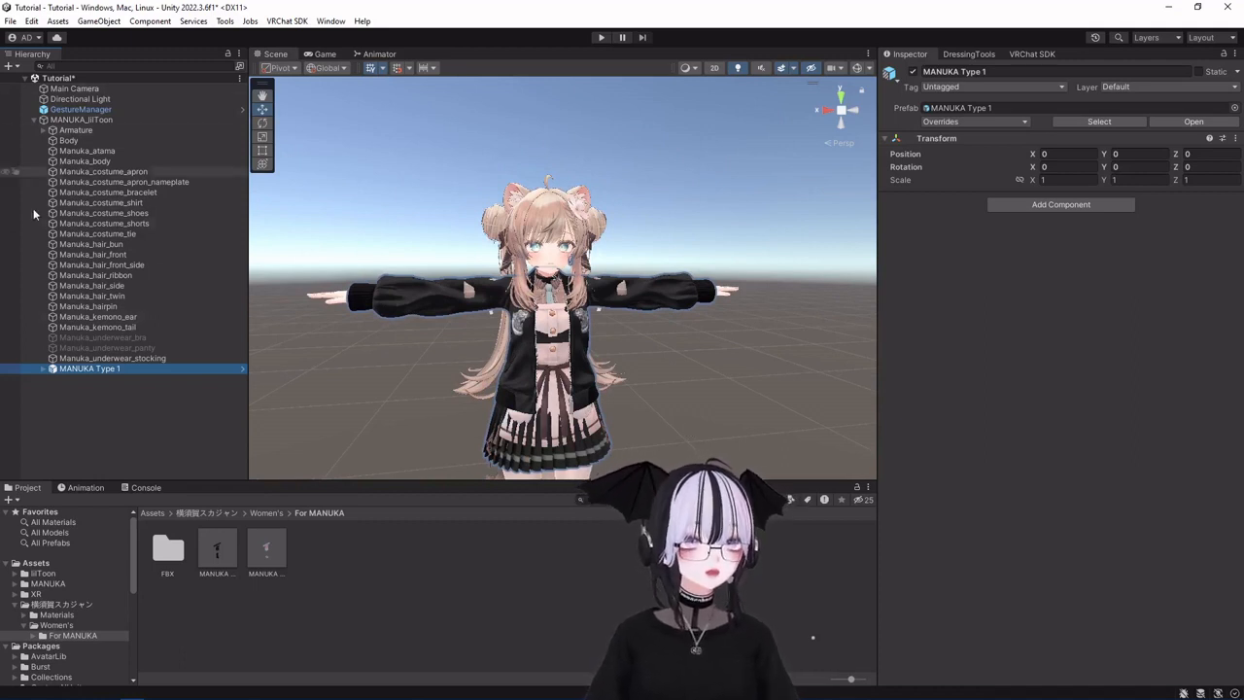
{"action": "scroll", "coordinate": [699, 371], "scroll_direction": "down", "scroll_amount": 3}
{"action": "mouse_move", "coordinate": [647, 351]}
{"action": "middle_mouse_down"}
{"action": "mouse_move", "coordinate": [489, 305]}
{"action": "mouse_move", "coordinate": [632, 340]}
{"action": "middle_mouse_up"}
{"action": "scroll", "coordinate": [630, 353], "scroll_direction": "up", "scroll_amount": 3}
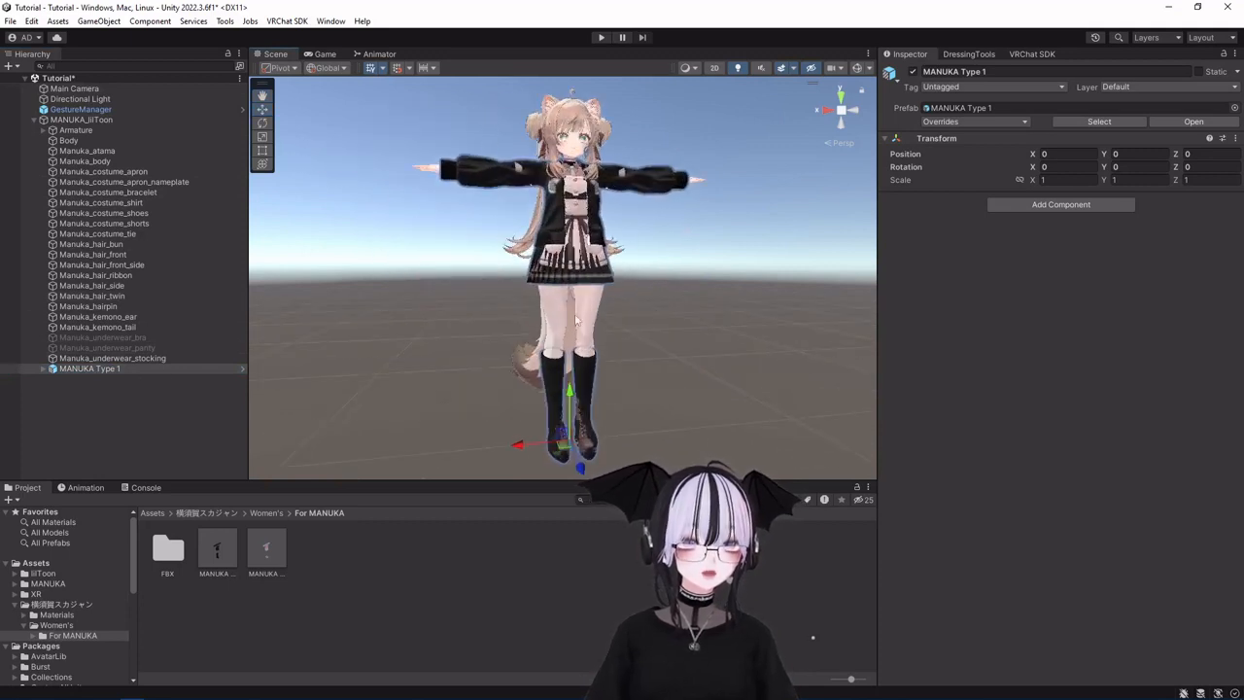
{"action": "scroll", "coordinate": [721, 321], "scroll_direction": "up", "scroll_amount": 3}
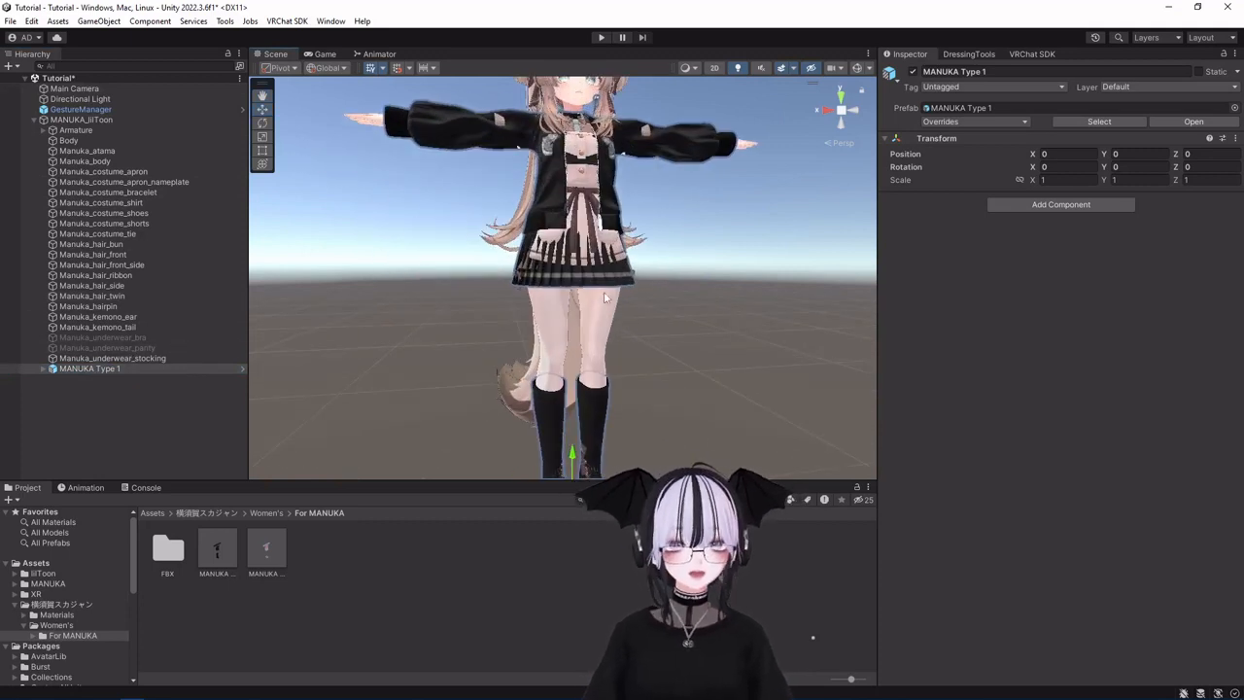
{"action": "middle_click_drag", "start_coordinate": [603, 291], "coordinate": [551, 283]}
{"action": "scroll", "coordinate": [547, 413], "scroll_direction": "up", "scroll_amount": 2}
{"action": "scroll", "coordinate": [548, 412], "scroll_direction": "down", "scroll_amount": 3}
{"action": "middle_click_drag", "start_coordinate": [588, 242], "coordinate": [575, 383]}
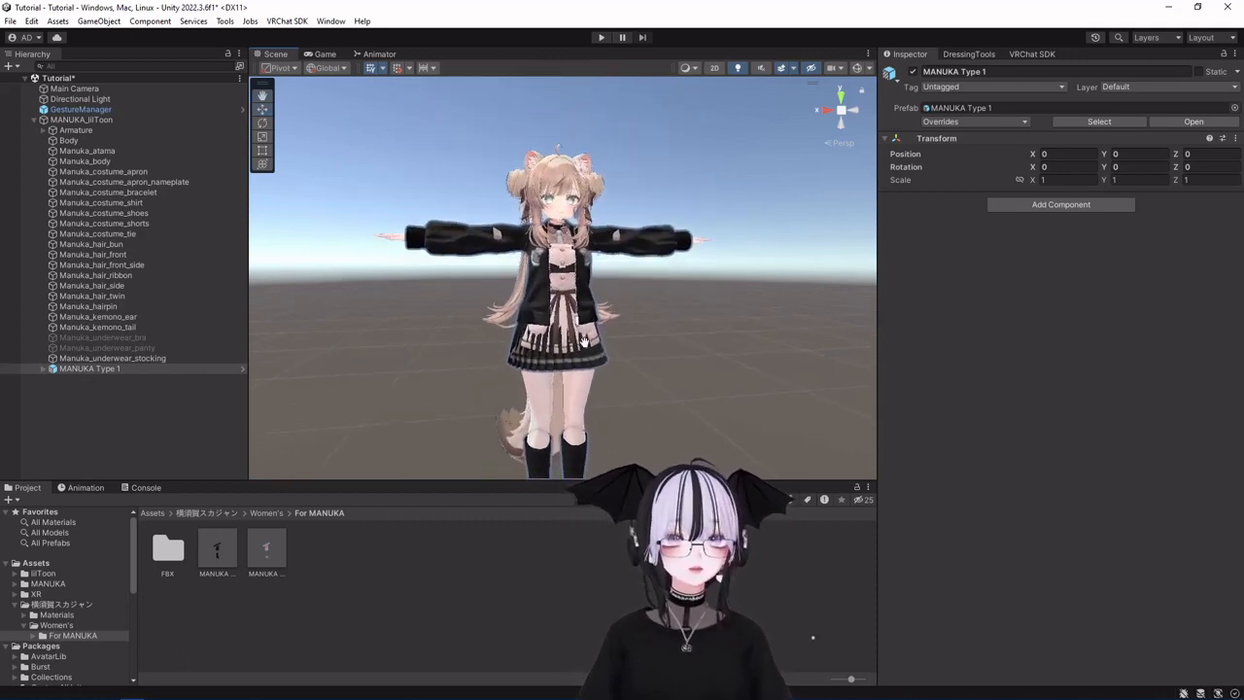
{"action": "scroll", "coordinate": [574, 383], "scroll_direction": "up", "scroll_amount": 3}
{"action": "left_click", "coordinate": [967, 55]}
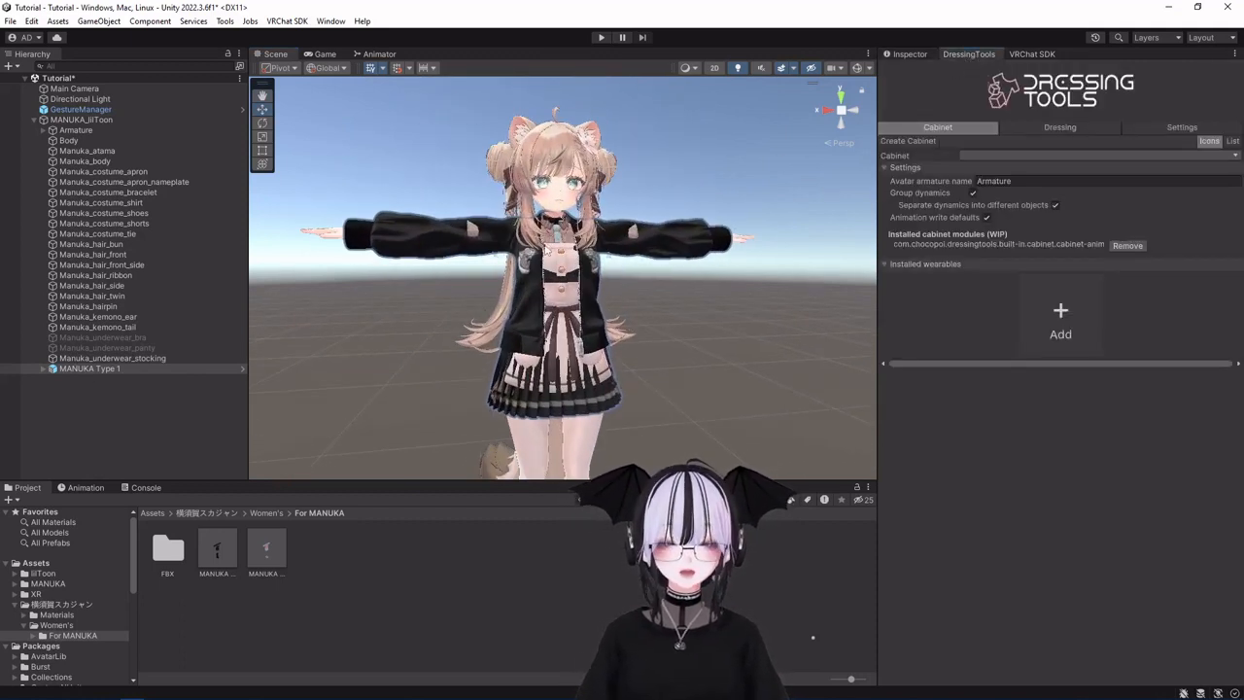
{"action": "right_click", "coordinate": [81, 369]}
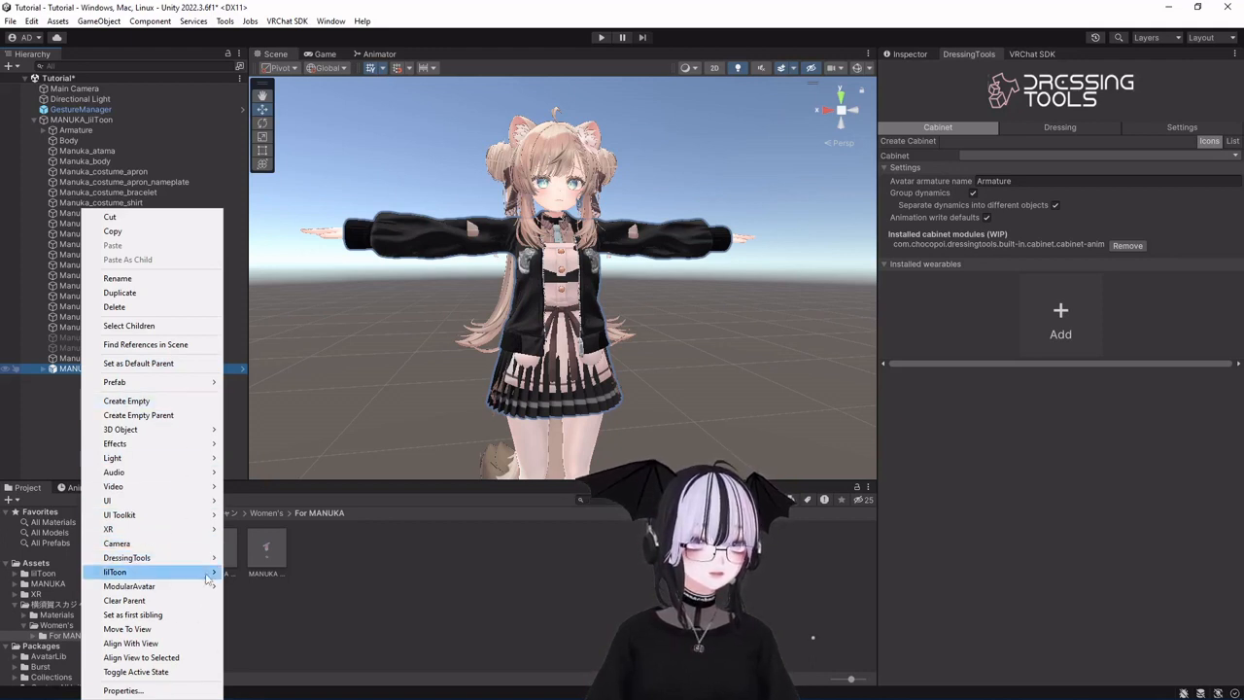
{"action": "mouse_move", "coordinate": [212, 558]}
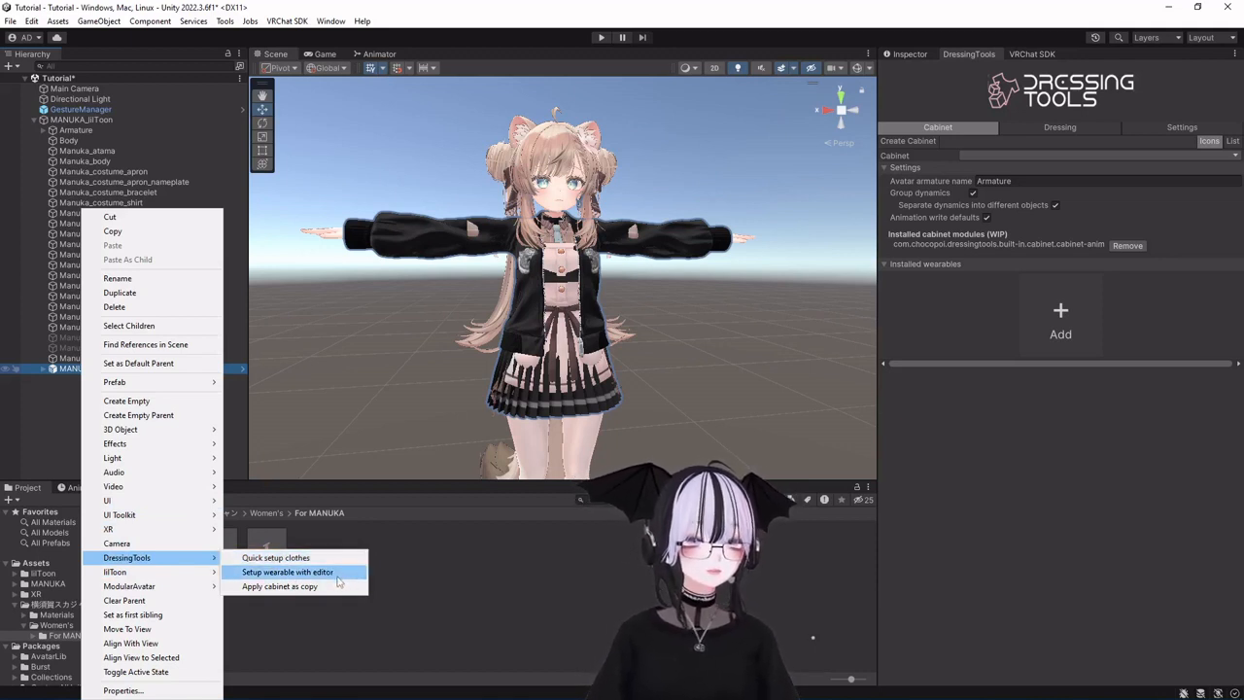
{"action": "left_click", "coordinate": [960, 444]}
Start adding a wearable to the avatar's cabinet and assign MANUKA Type 1 as the wearable.
{"action": "scroll", "coordinate": [588, 294], "scroll_direction": "up", "scroll_amount": 2}
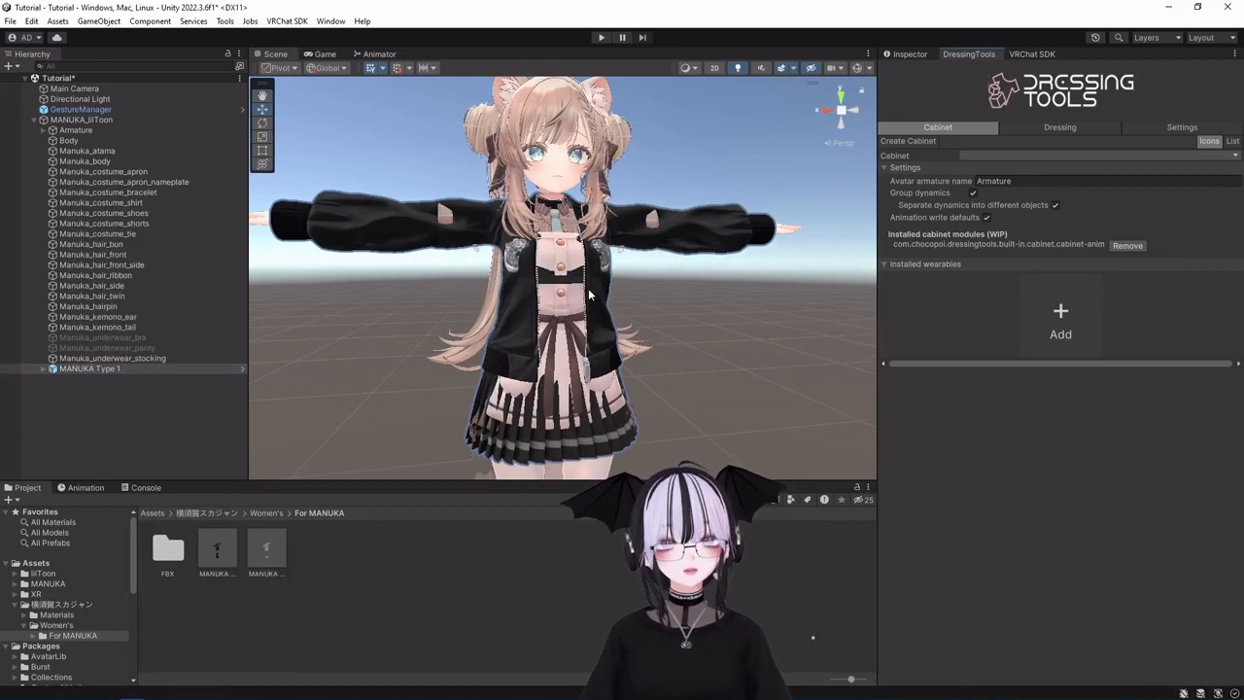
{"action": "middle_click_drag", "start_coordinate": [544, 231], "coordinate": [603, 226]}
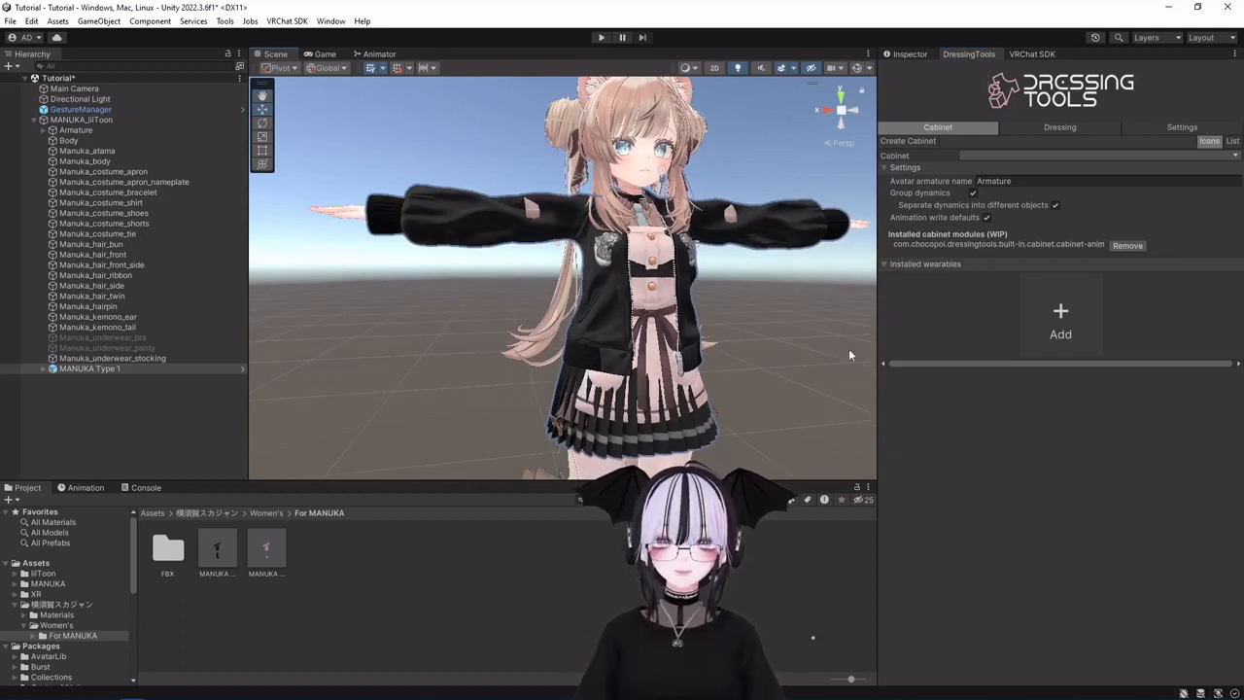
{"action": "left_click", "coordinate": [1061, 323]}
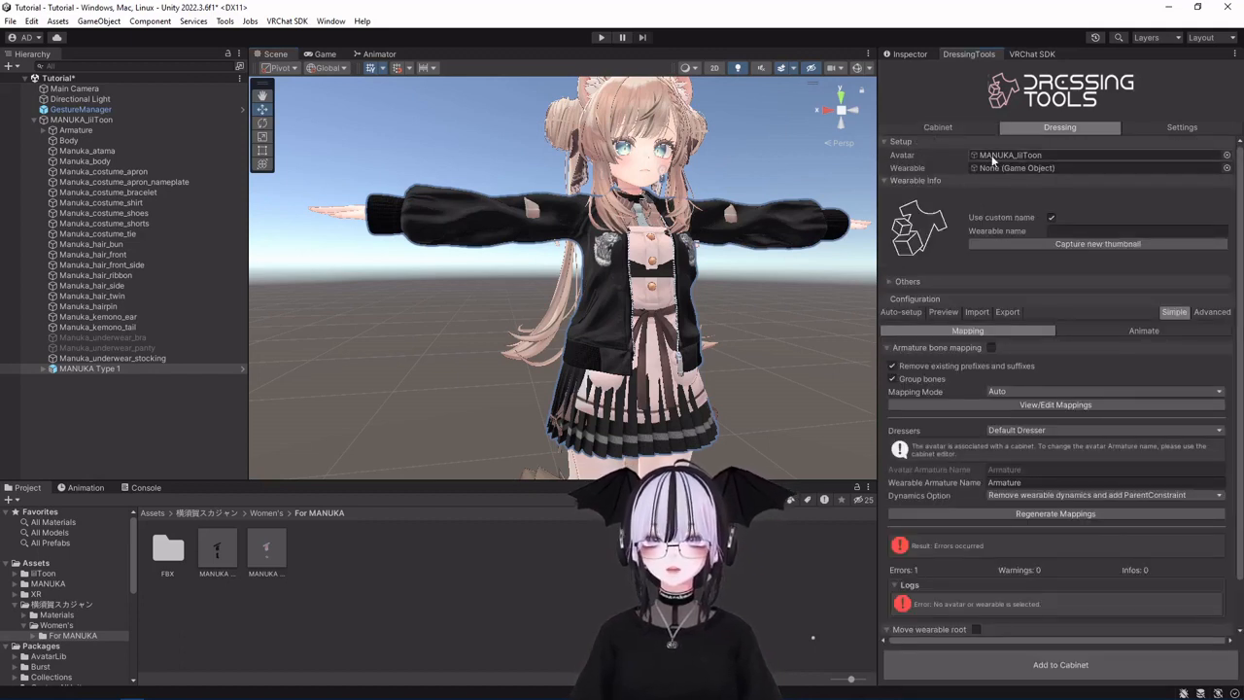
{"action": "left_click_drag", "start_coordinate": [85, 369], "coordinate": [1002, 167]}
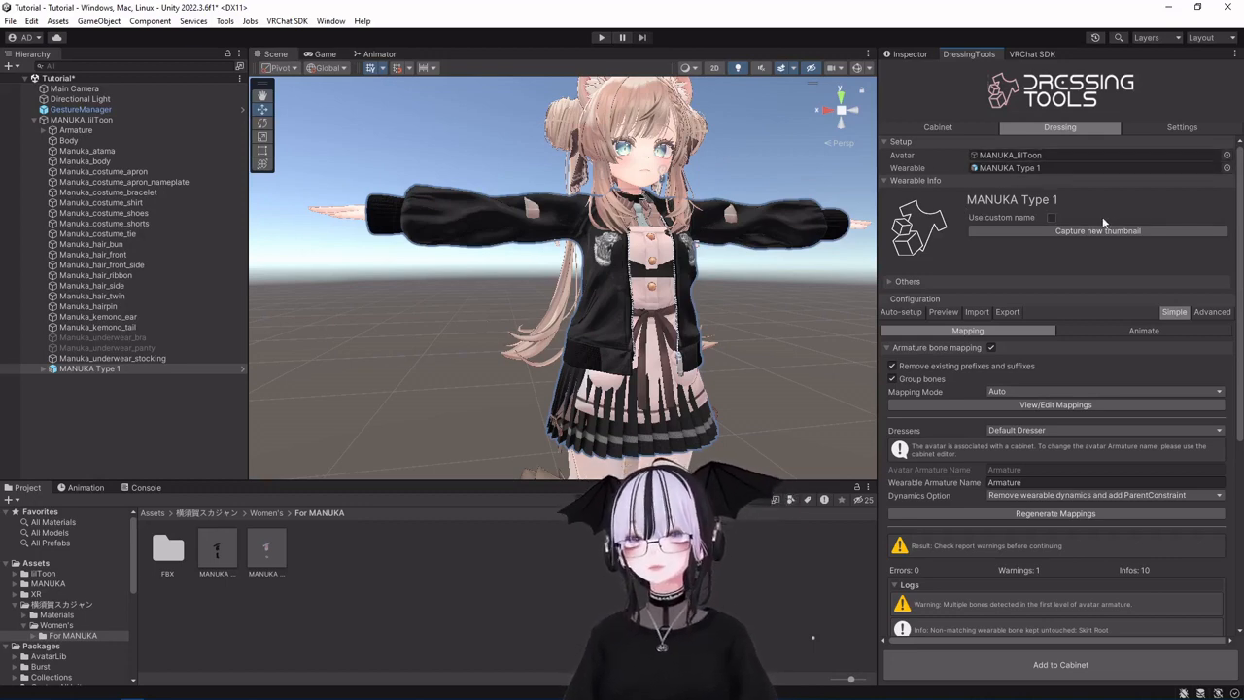
Enable a custom name for the wearable and set it to Bomber Jacket.
{"action": "left_click", "coordinate": [1051, 218]}
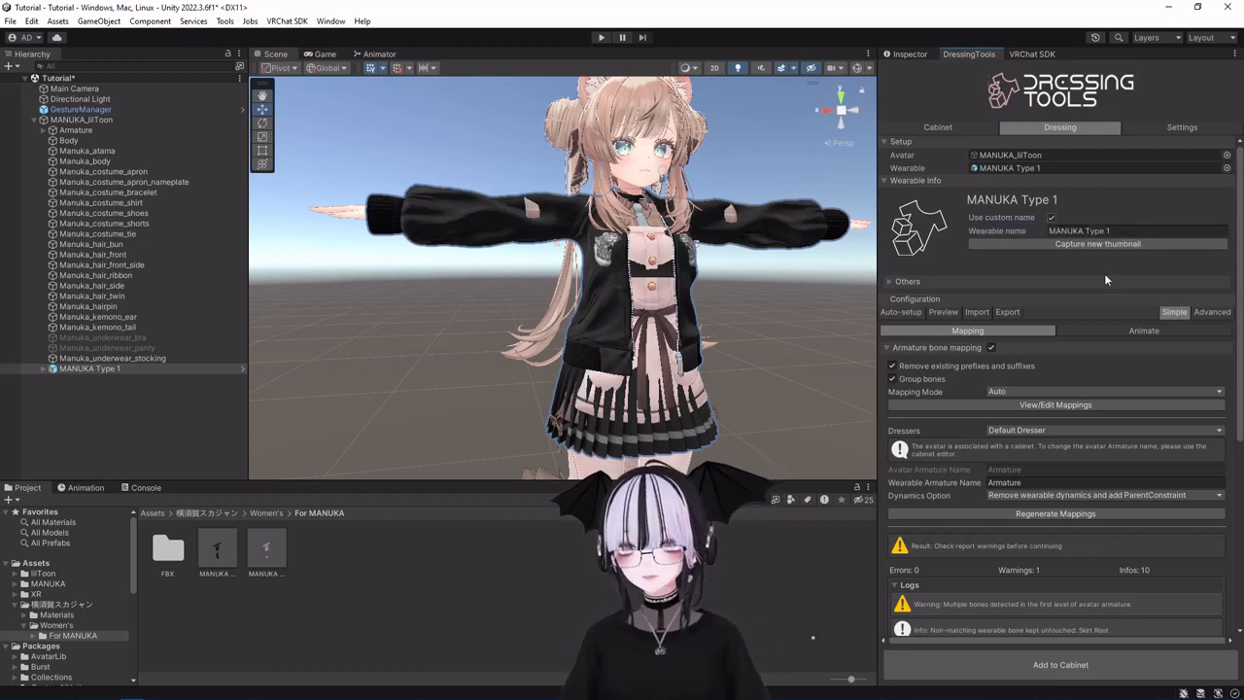
{"action": "left_click", "coordinate": [1132, 231]}
{"action": "type", "text": "Bomber Jacket"}
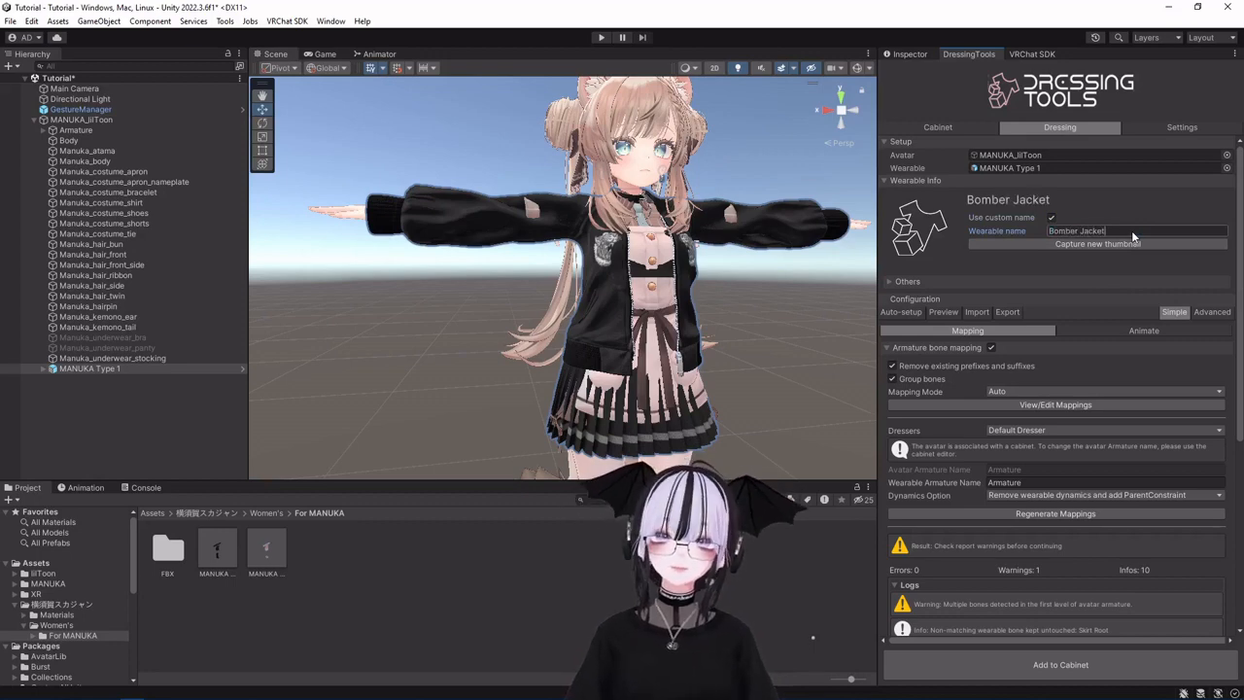
Capture a new thumbnail of the Bomber Jacket wearable from the scene view.
{"action": "left_click", "coordinate": [1060, 245]}
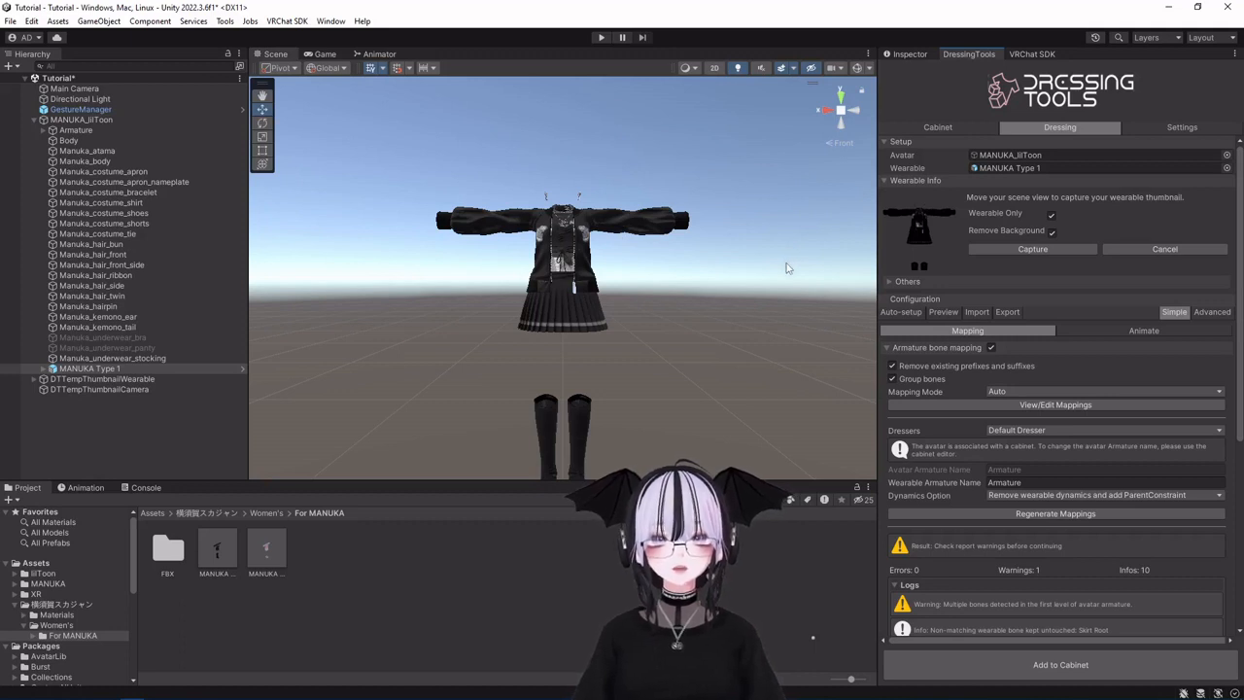
{"action": "left_click", "coordinate": [1001, 249]}
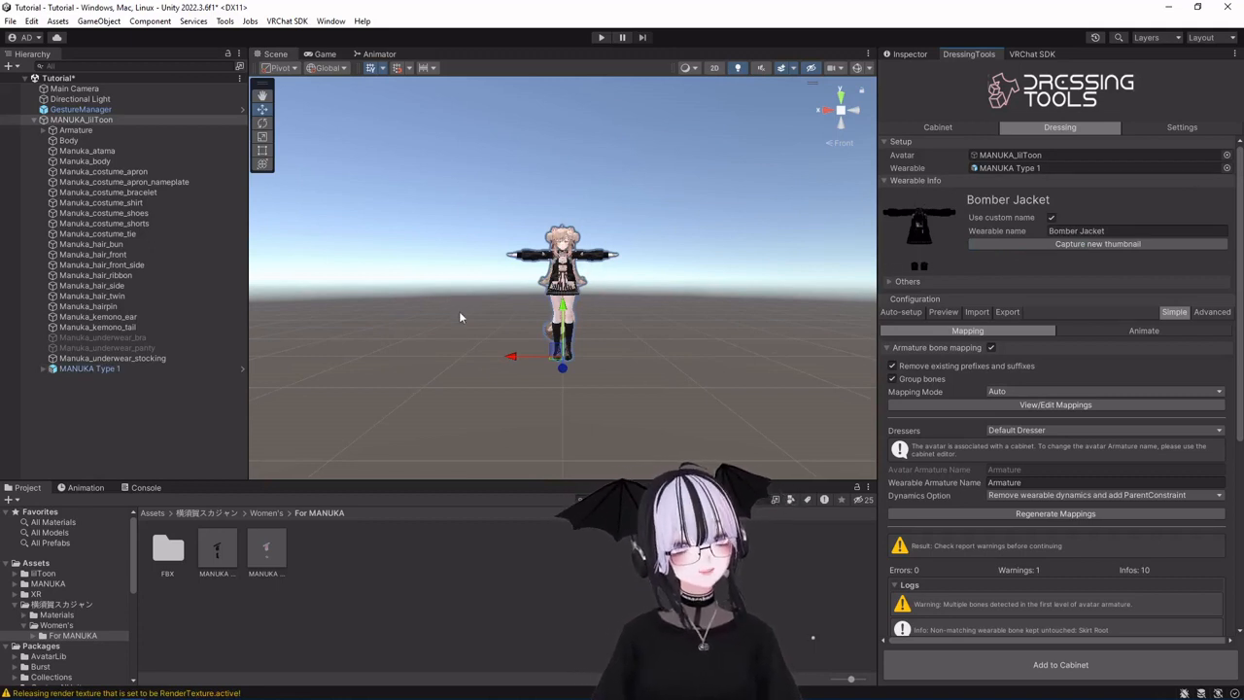
{"action": "scroll", "coordinate": [680, 336], "scroll_direction": "up", "scroll_amount": 6}
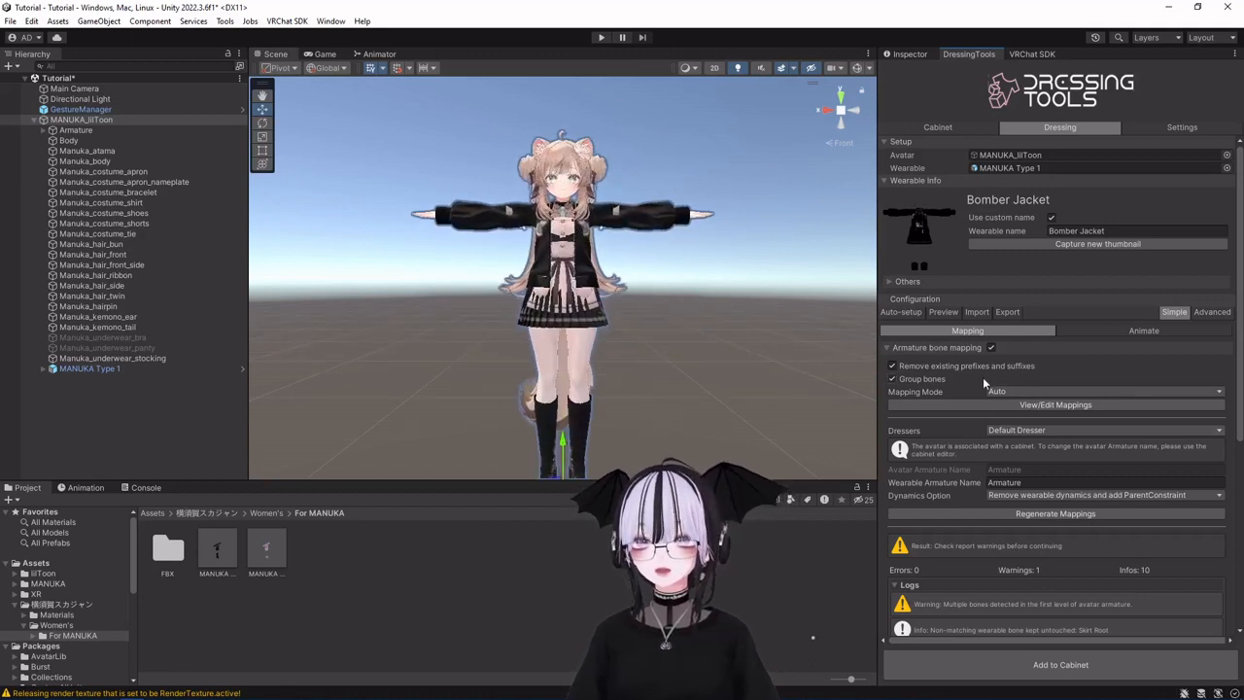
Review the wearable's armature bone mapping settings and report logs, and examine how the outfit overlaps the avatar's original clothes.
{"action": "scroll", "coordinate": [982, 377], "scroll_direction": "down", "scroll_amount": 5}
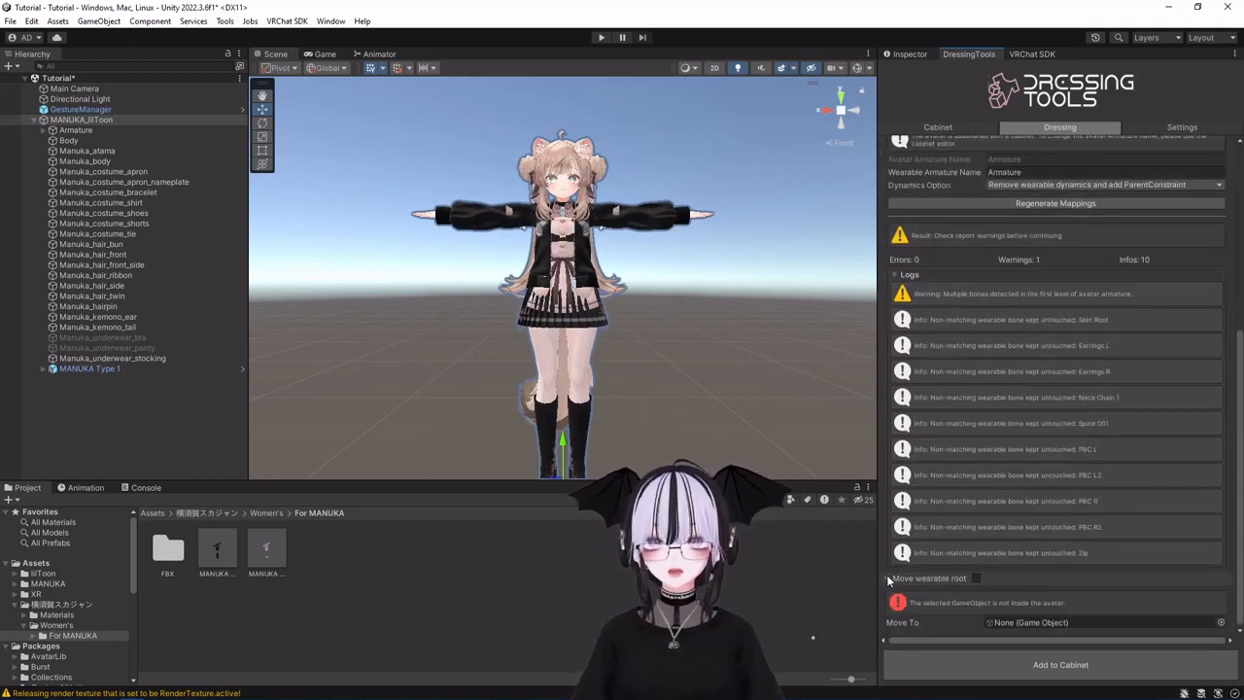
{"action": "scroll", "coordinate": [982, 381], "scroll_direction": "up", "scroll_amount": 1}
{"action": "scroll", "coordinate": [1013, 385], "scroll_direction": "up", "scroll_amount": 5}
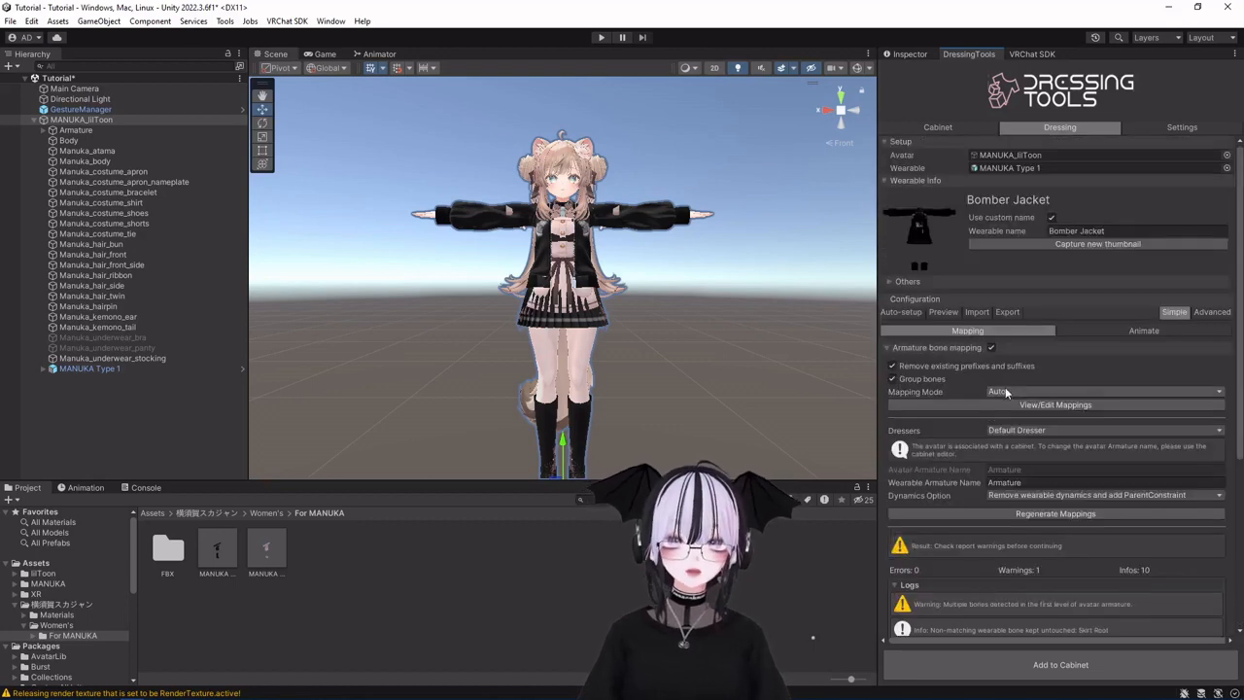
{"action": "scroll", "coordinate": [547, 207], "scroll_direction": "up", "scroll_amount": 2}
{"action": "scroll", "coordinate": [548, 206], "scroll_direction": "up", "scroll_amount": 3}
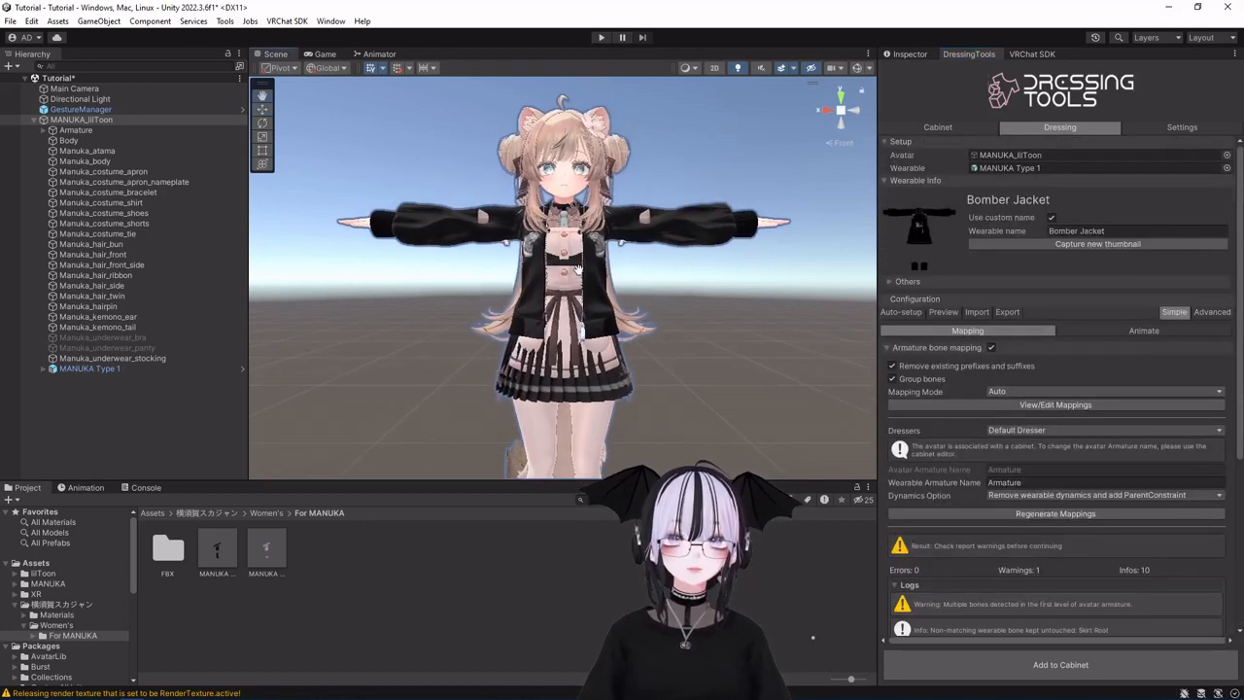
{"action": "scroll", "coordinate": [651, 333], "scroll_direction": "down", "scroll_amount": 1}
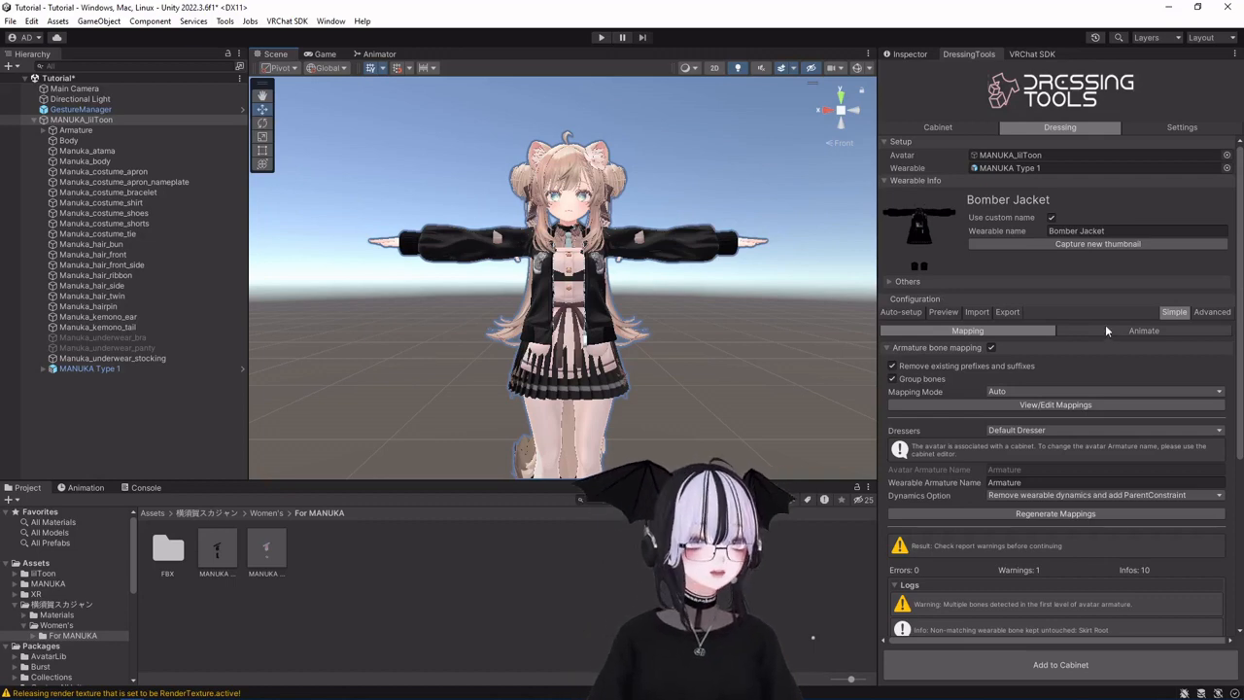
{"action": "scroll", "coordinate": [628, 318], "scroll_direction": "up", "scroll_amount": 4}
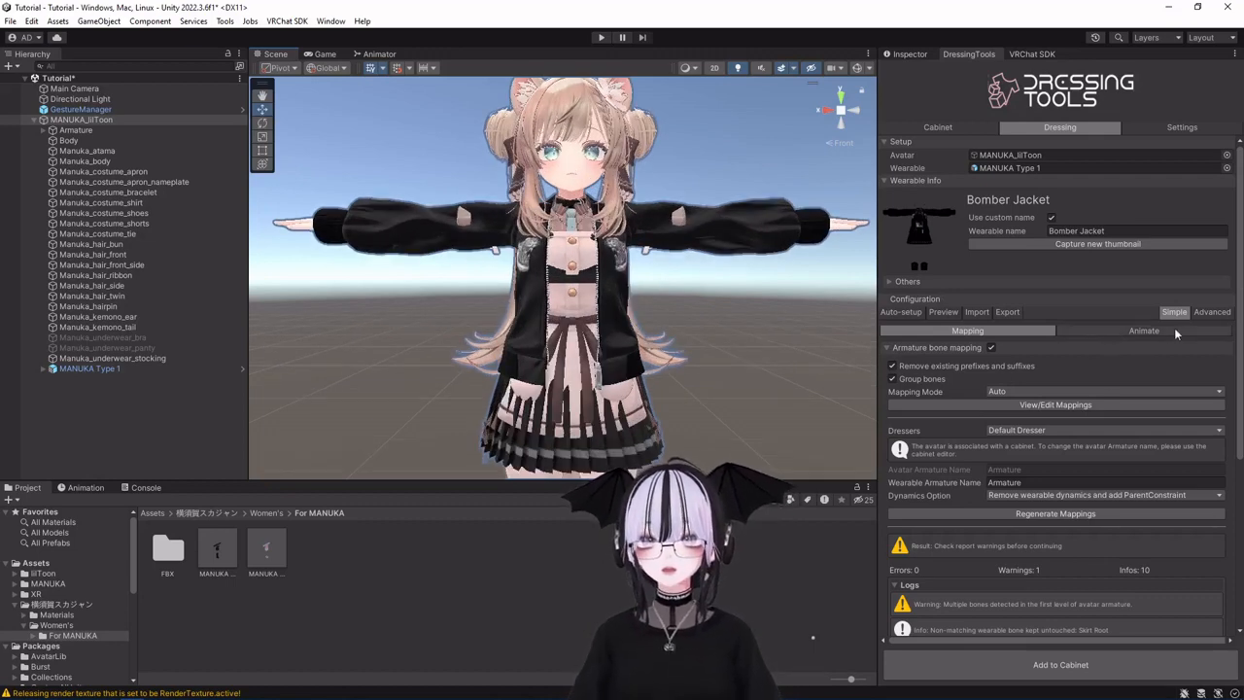
In the avatar's on-wear animation, add Manuka_costume_apron as a toggle that is switched off, and check the preview.
{"action": "left_click", "coordinate": [1127, 330]}
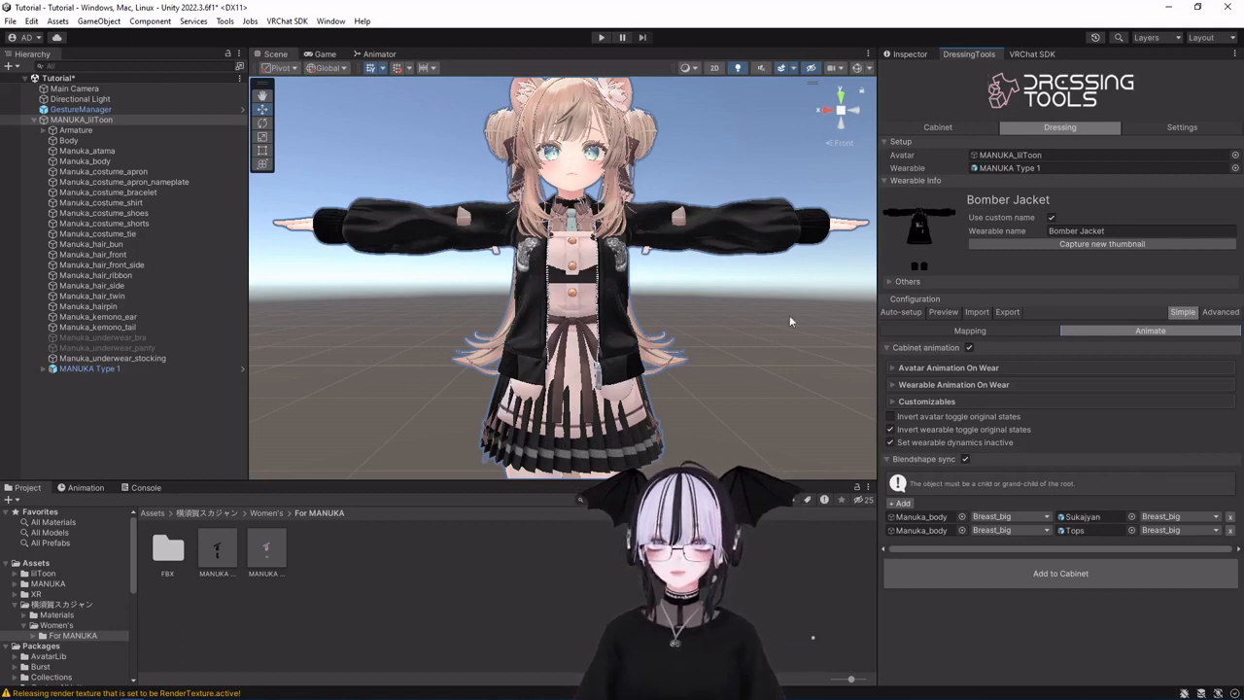
{"action": "left_click", "coordinate": [896, 370]}
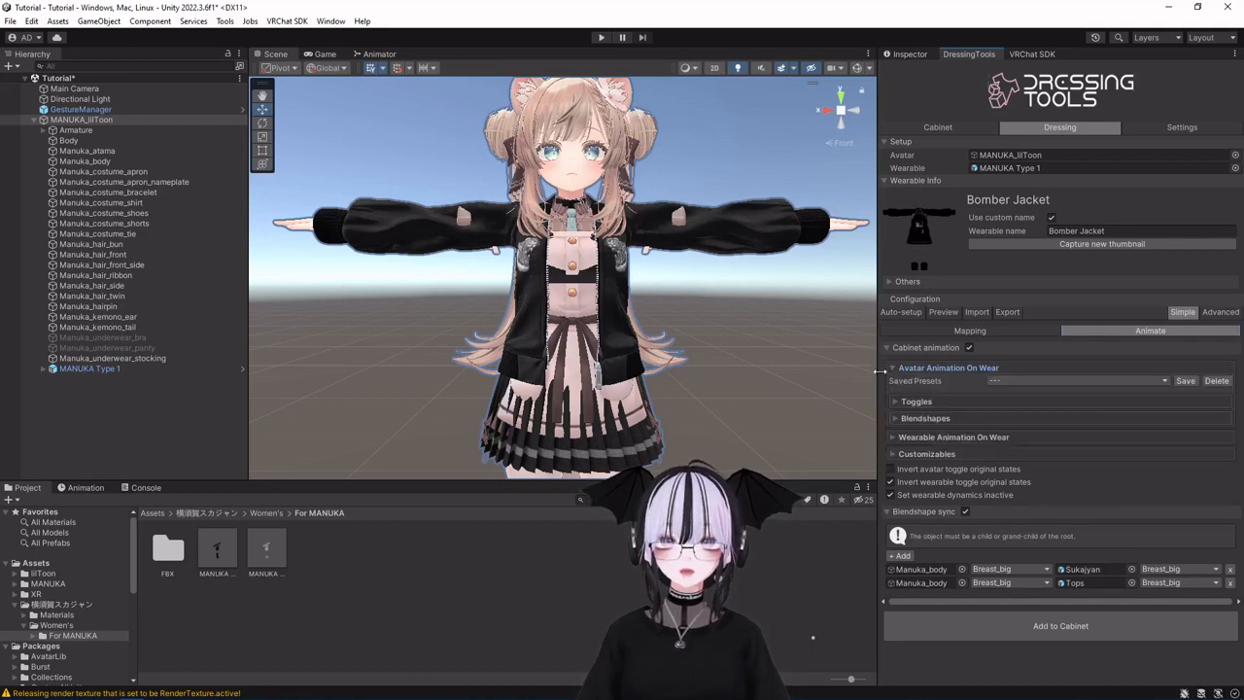
{"action": "left_click", "coordinate": [895, 402]}
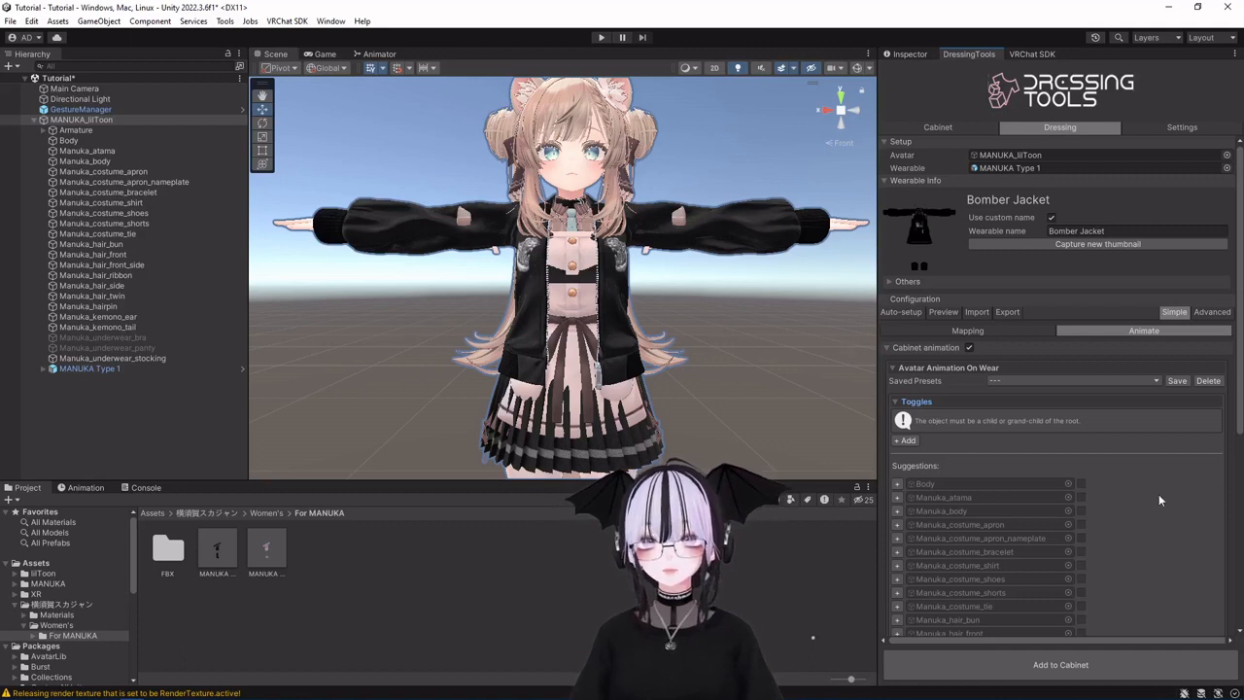
{"action": "scroll", "coordinate": [1158, 494], "scroll_direction": "down", "scroll_amount": 3}
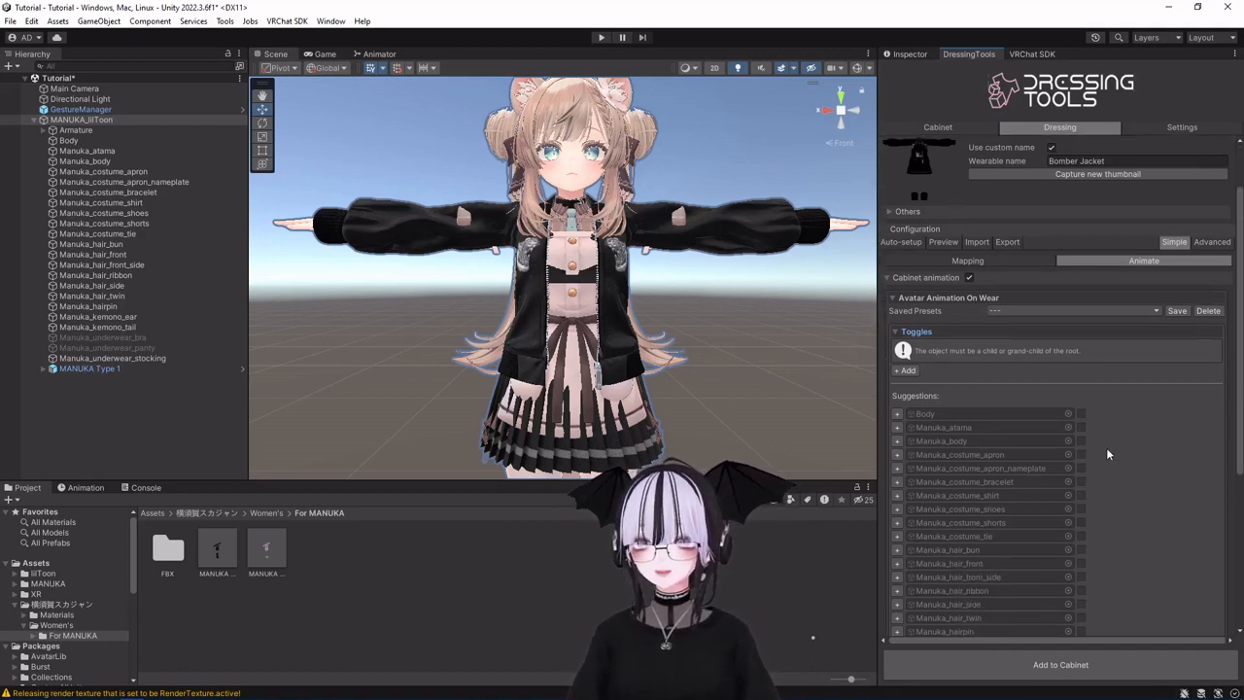
{"action": "scroll", "coordinate": [1106, 448], "scroll_direction": "down", "scroll_amount": 3}
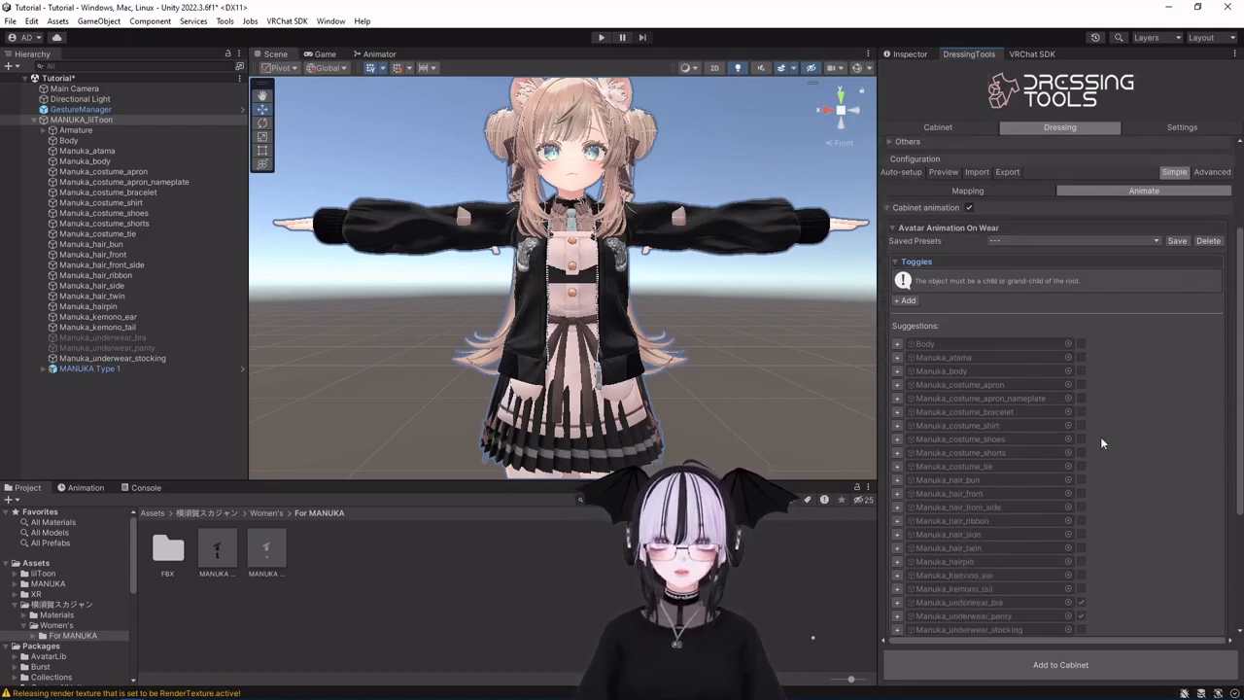
{"action": "scroll", "coordinate": [1033, 354], "scroll_direction": "down", "scroll_amount": 3}
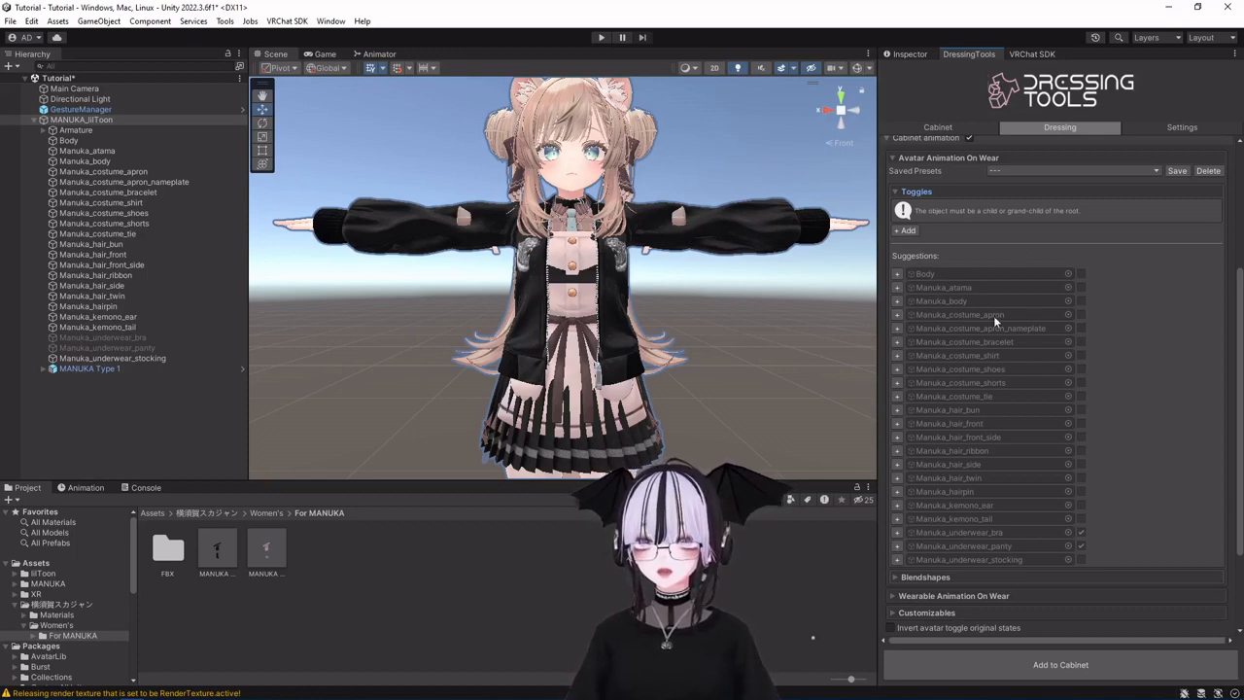
{"action": "left_click", "coordinate": [898, 316]}
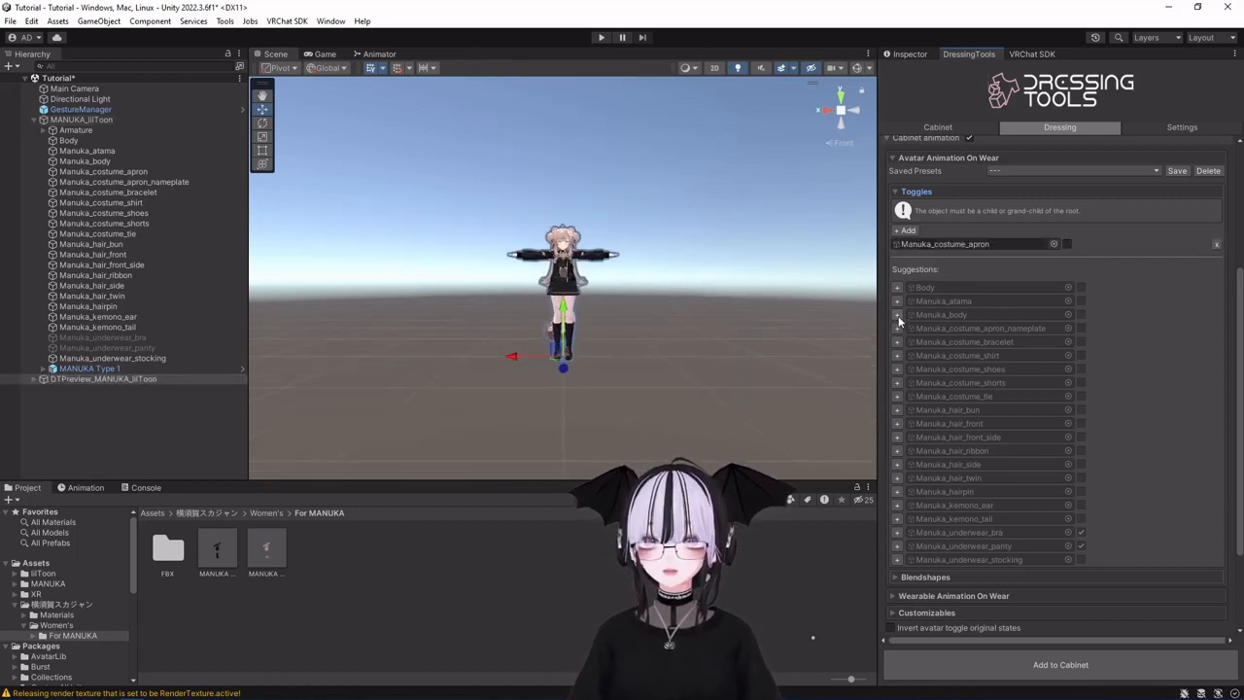
{"action": "scroll", "coordinate": [651, 301], "scroll_direction": "up", "scroll_amount": 5}
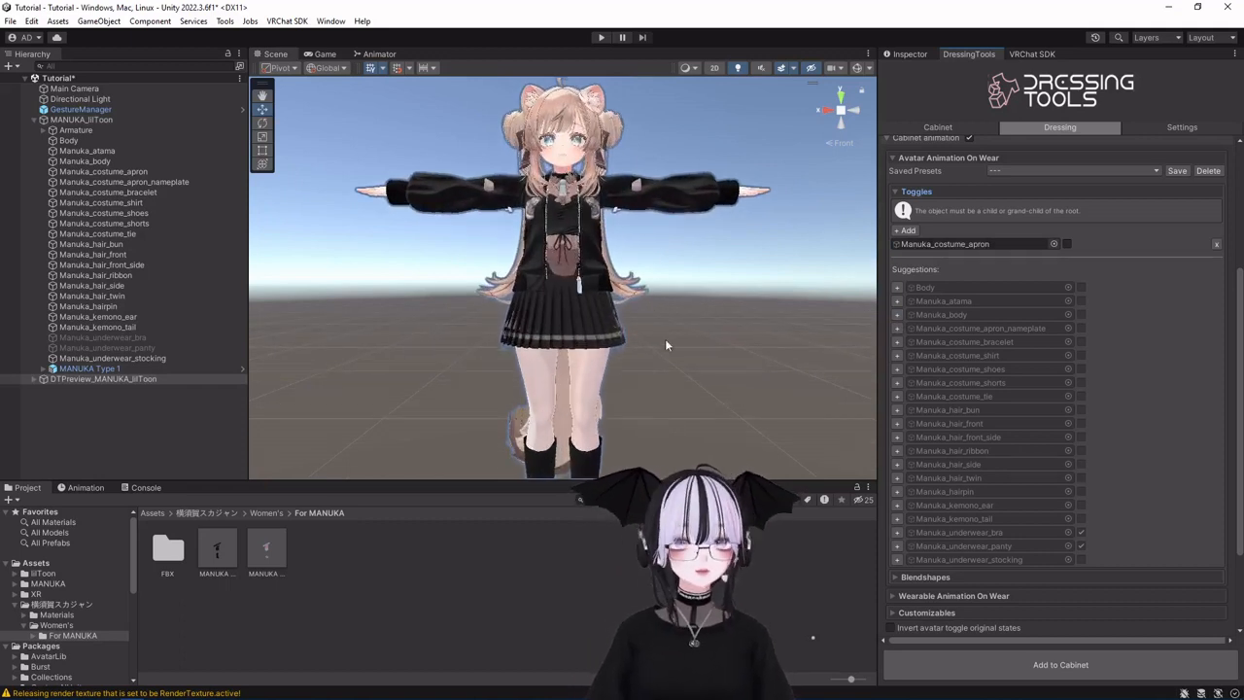
{"action": "scroll", "coordinate": [661, 366], "scroll_direction": "up", "scroll_amount": 2}
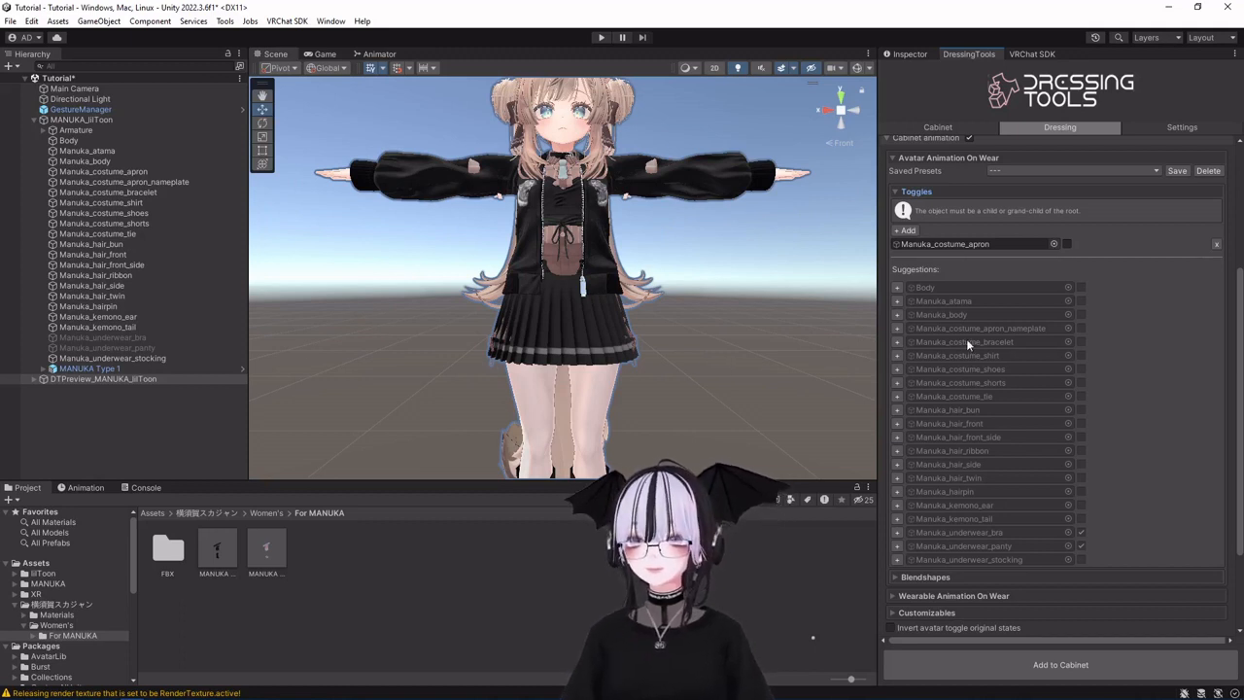
Add the costume's apron nameplate, shirt, shoes, shorts and tie to the avatar's on-wear toggles, all switched off.
{"action": "left_click", "coordinate": [897, 328]}
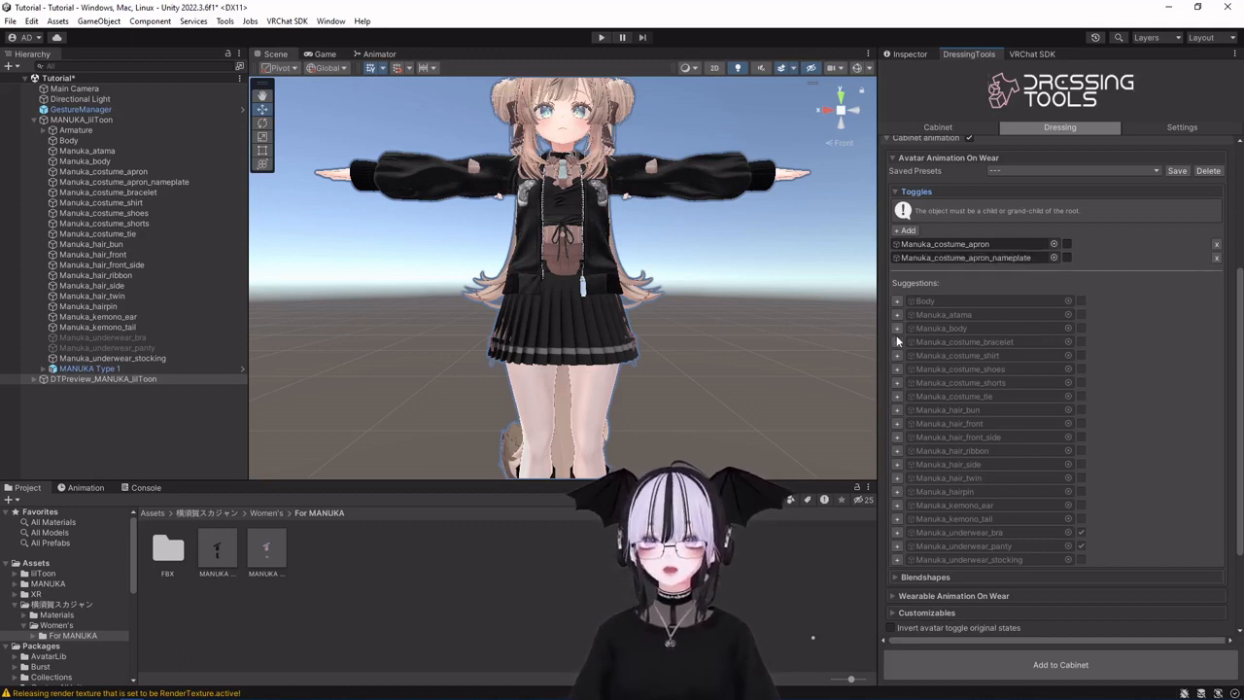
{"action": "left_click", "coordinate": [897, 355]}
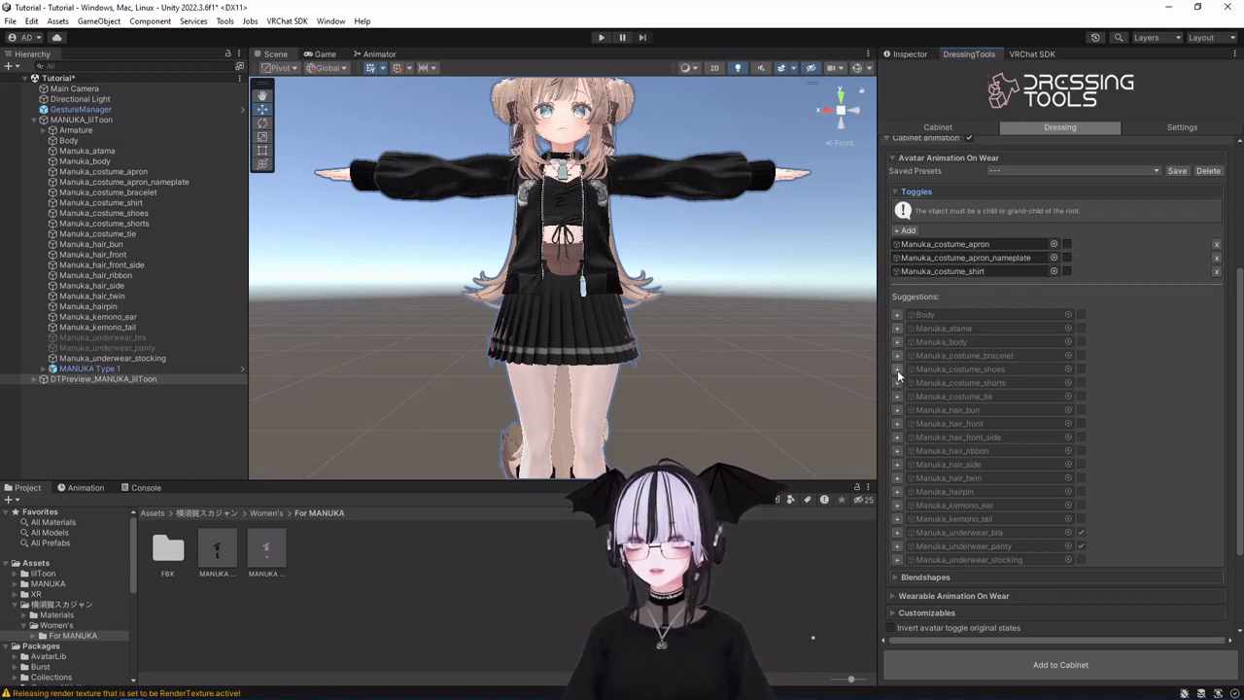
{"action": "left_click", "coordinate": [898, 369]}
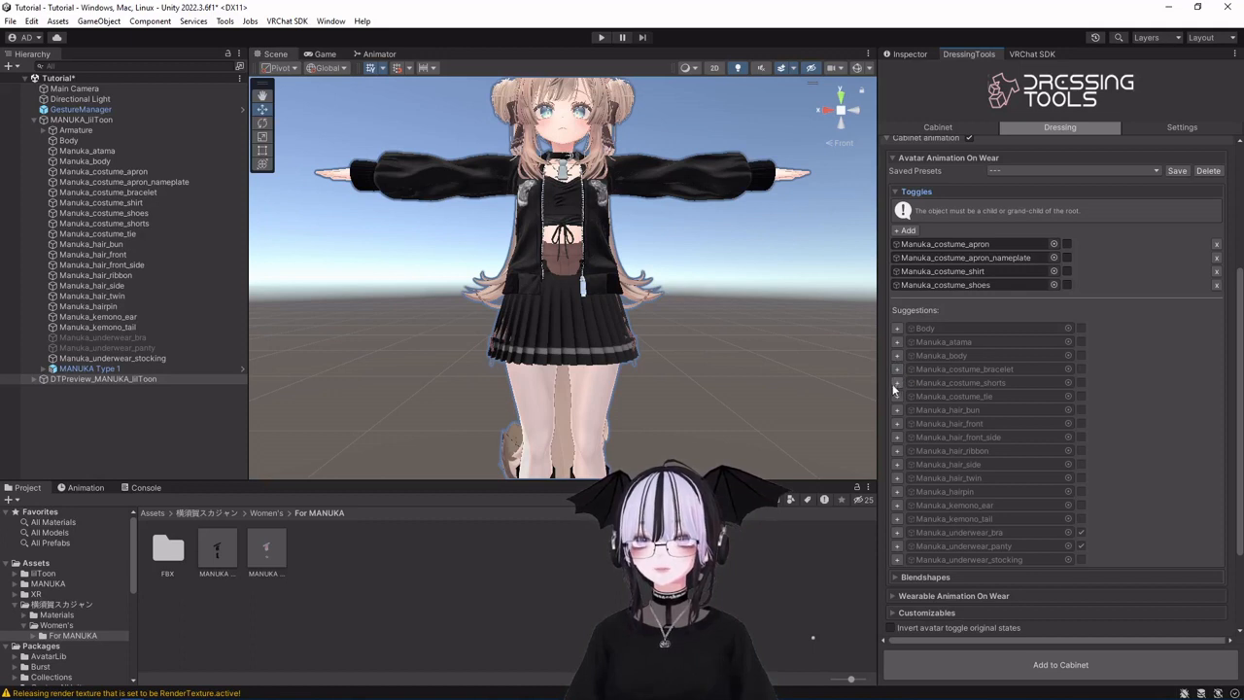
{"action": "left_click", "coordinate": [898, 383]}
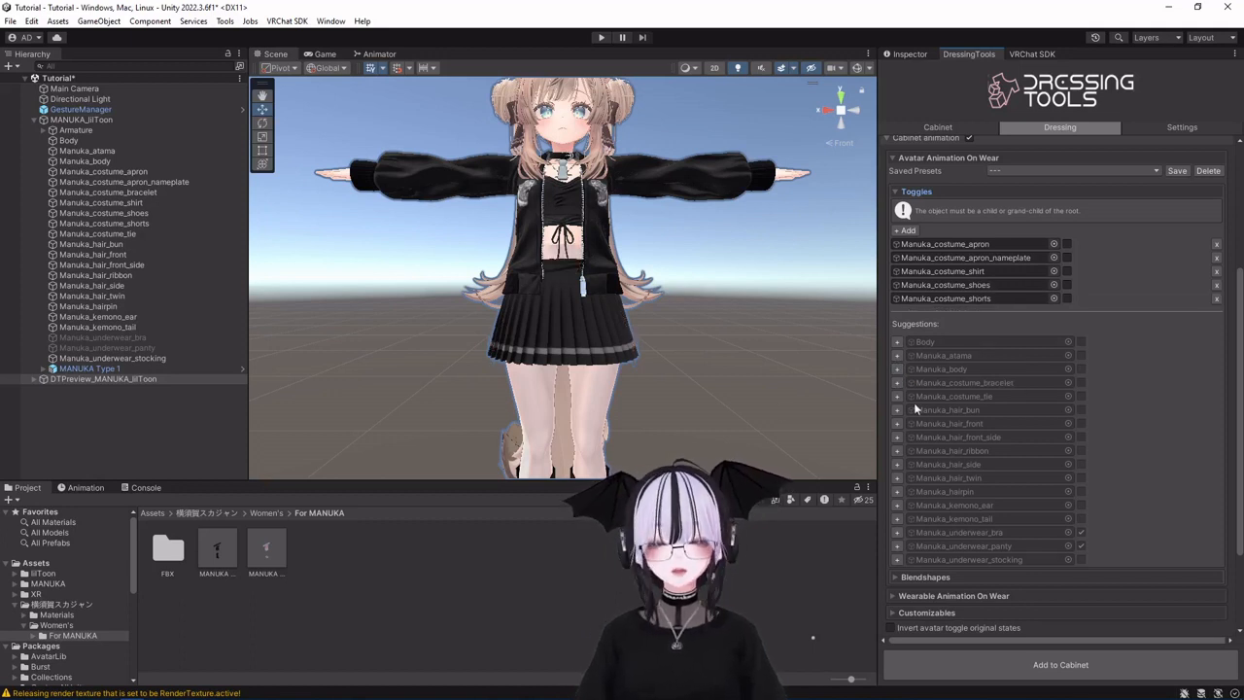
{"action": "left_click", "coordinate": [898, 396]}
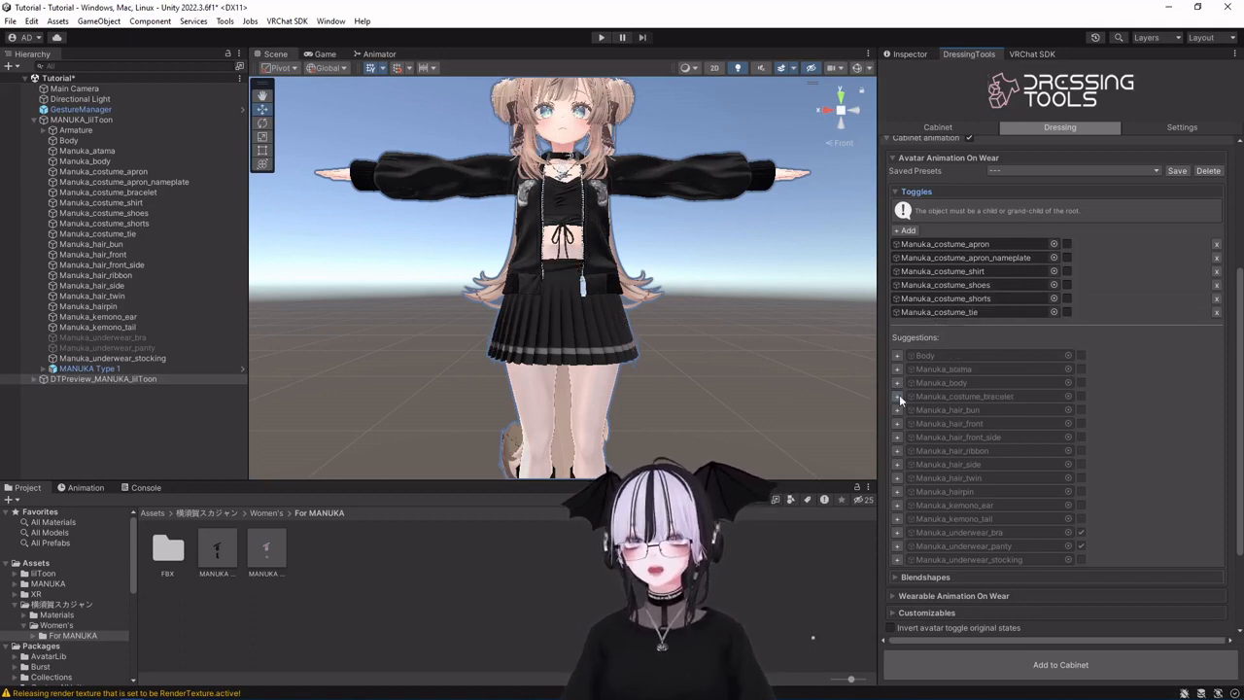
Add Manuka_underwear_stocking to the avatar's on-wear toggles, switched off, and inspect the legs in the preview.
{"action": "scroll", "coordinate": [649, 327], "scroll_direction": "down", "scroll_amount": 4}
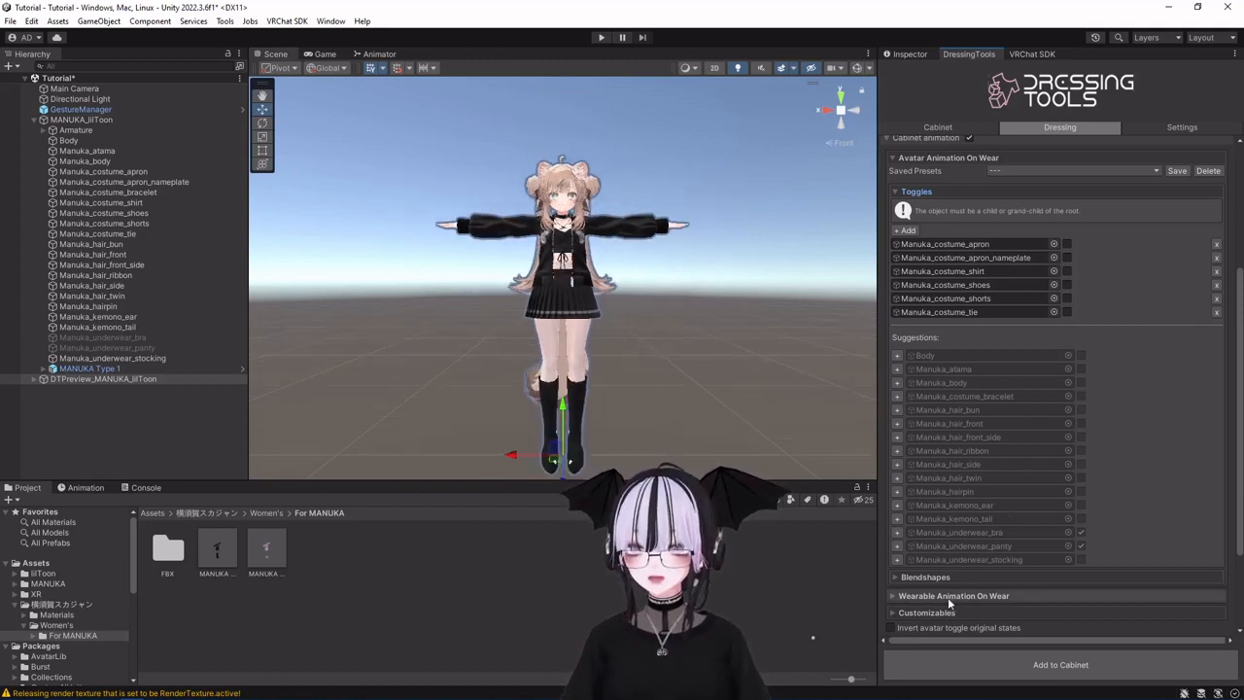
{"action": "left_click", "coordinate": [899, 559]}
{"action": "scroll", "coordinate": [686, 339], "scroll_direction": "up", "scroll_amount": 2}
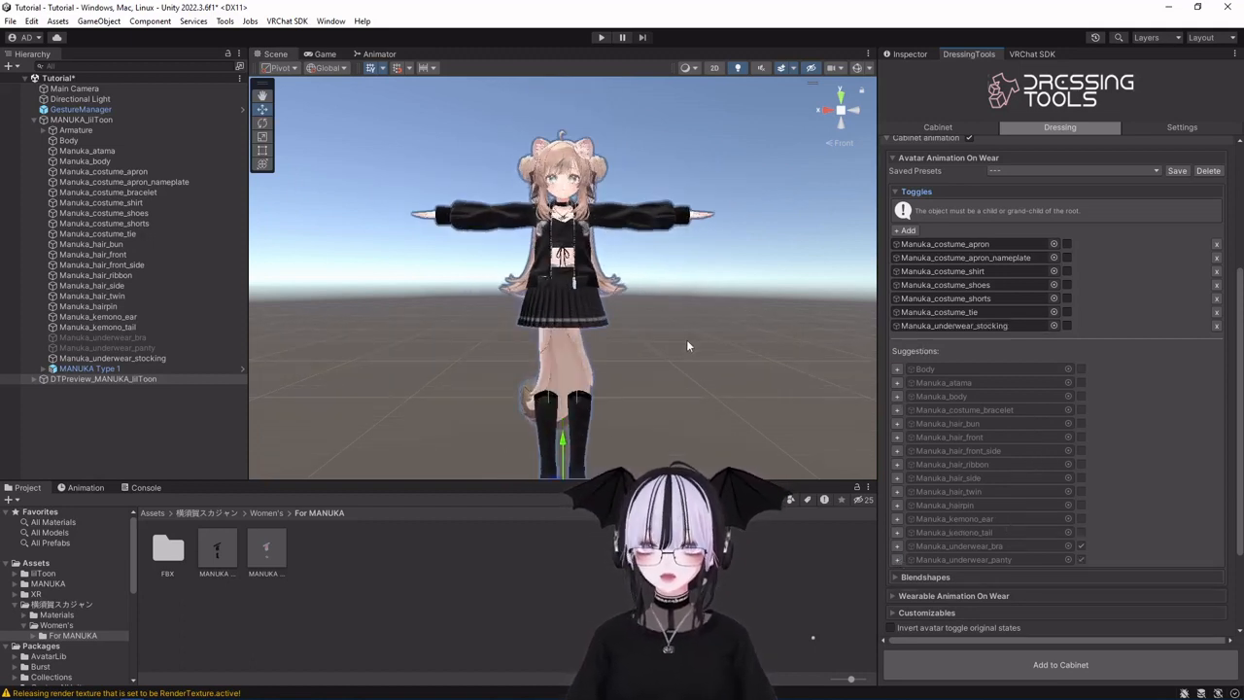
{"action": "scroll", "coordinate": [685, 360], "scroll_direction": "up", "scroll_amount": 2}
{"action": "scroll", "coordinate": [684, 364], "scroll_direction": "up", "scroll_amount": 2}
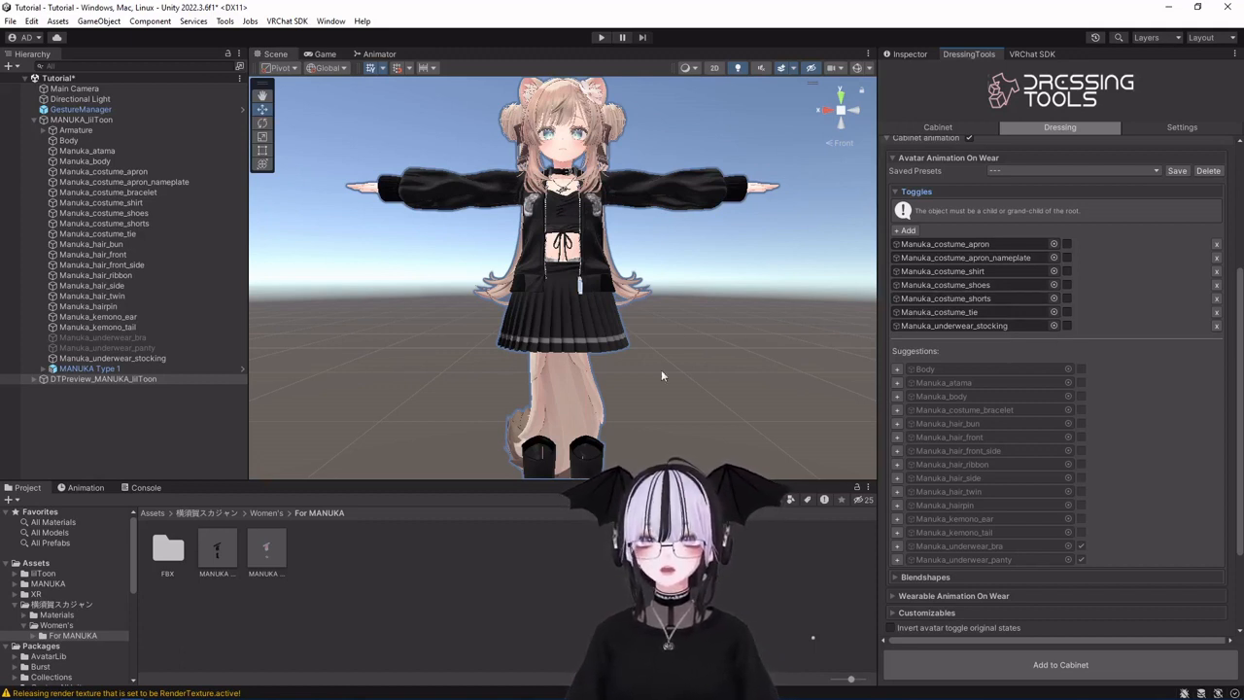
Open the blendshape settings of the avatar's on-wear animation and look through the suggested objects.
{"action": "scroll", "coordinate": [1087, 366], "scroll_direction": "down", "scroll_amount": 3}
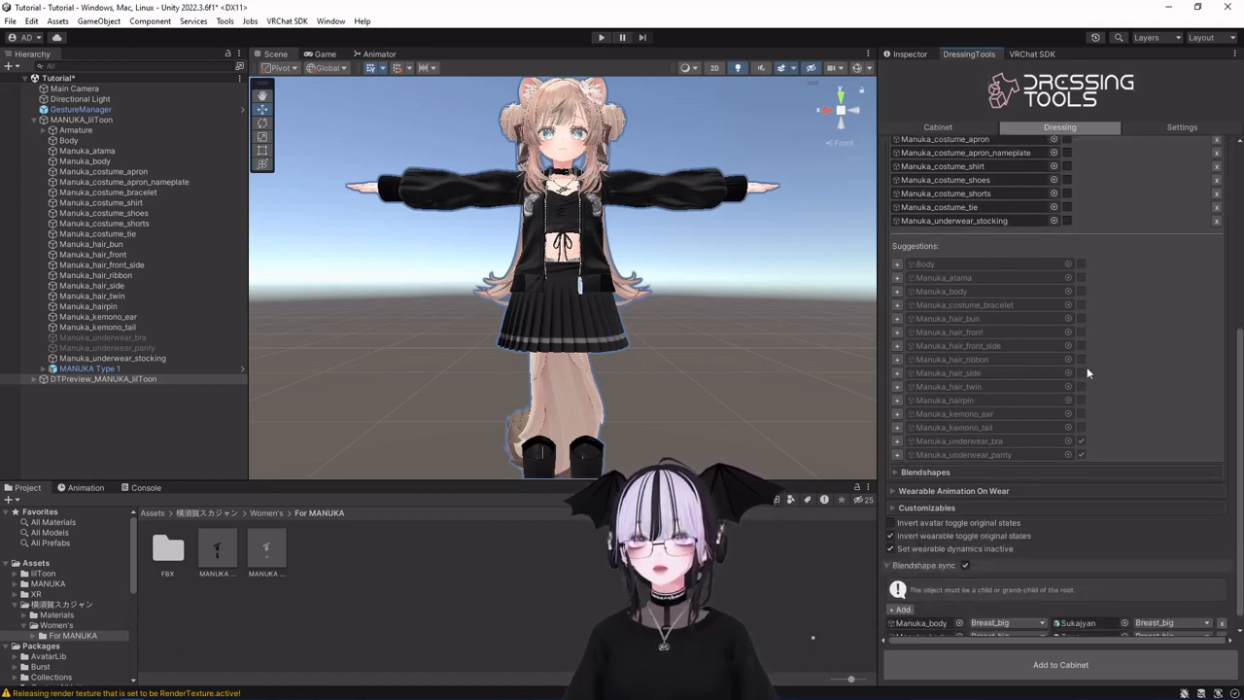
{"action": "scroll", "coordinate": [1087, 366], "scroll_direction": "up", "scroll_amount": 2}
{"action": "scroll", "coordinate": [1081, 384], "scroll_direction": "down", "scroll_amount": 3}
{"action": "left_click", "coordinate": [1079, 472]}
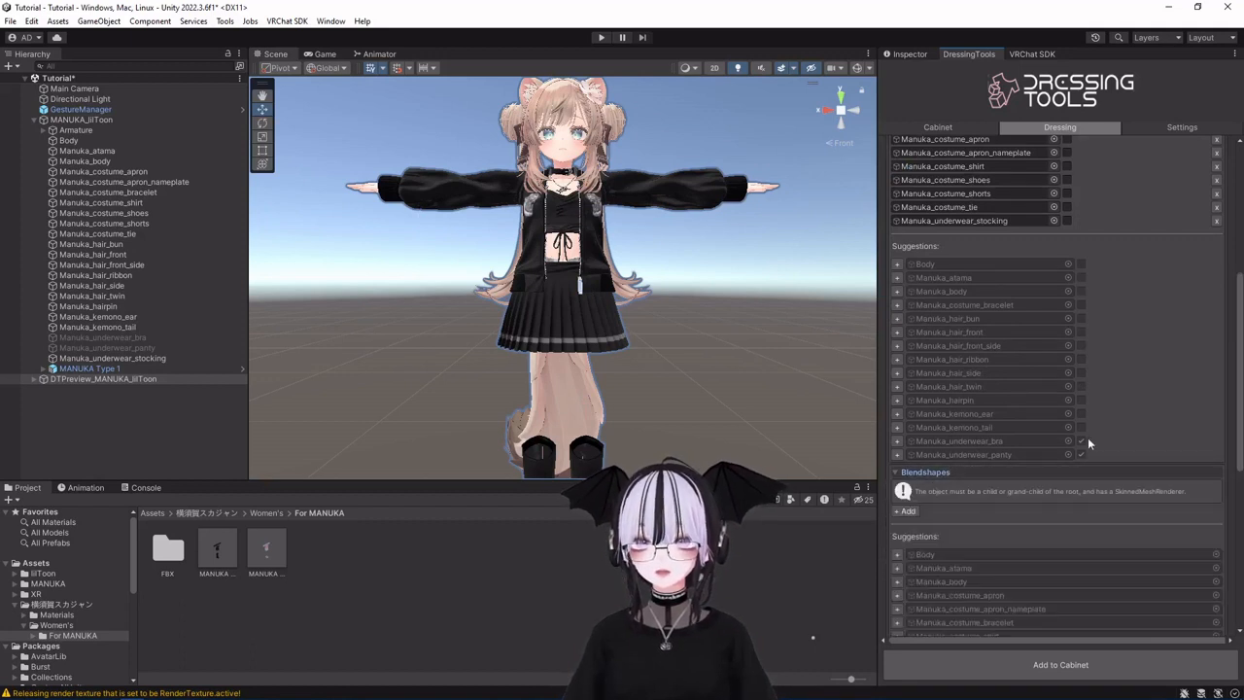
{"action": "scroll", "coordinate": [1079, 439], "scroll_direction": "down", "scroll_amount": 3}
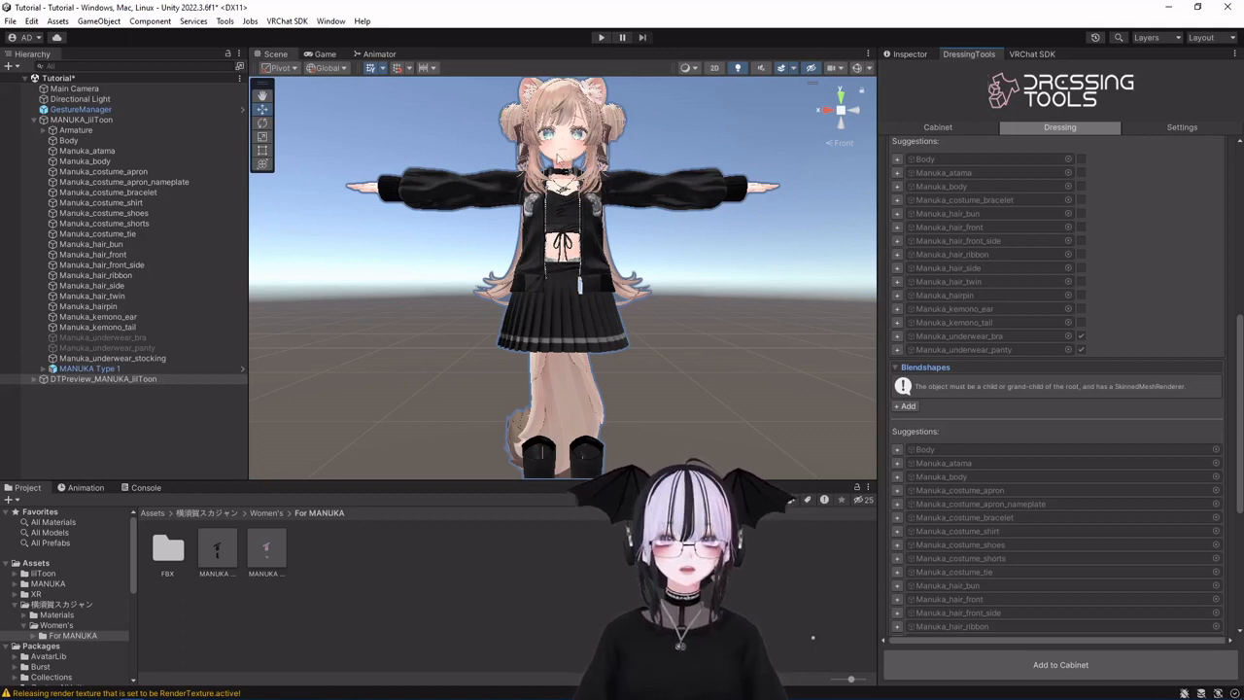
Select the preview avatar's Manuka_body mesh and examine its blendshape values.
{"action": "left_click", "coordinate": [558, 156]}
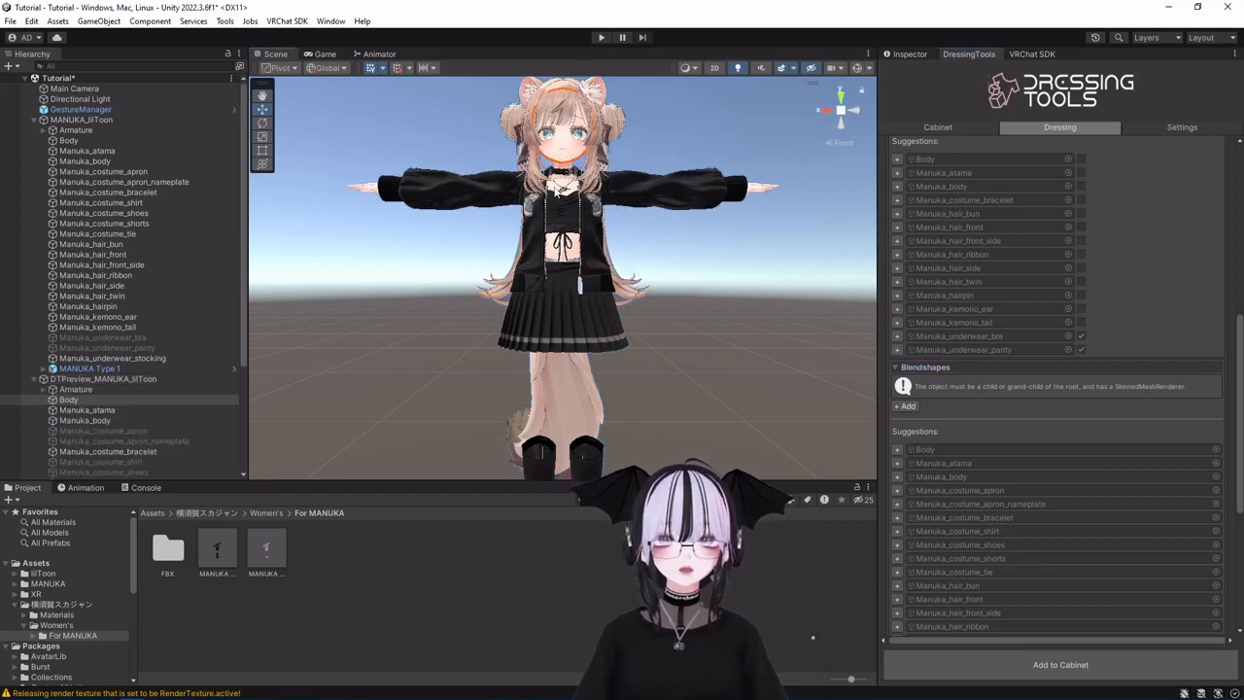
{"action": "left_click", "coordinate": [558, 190]}
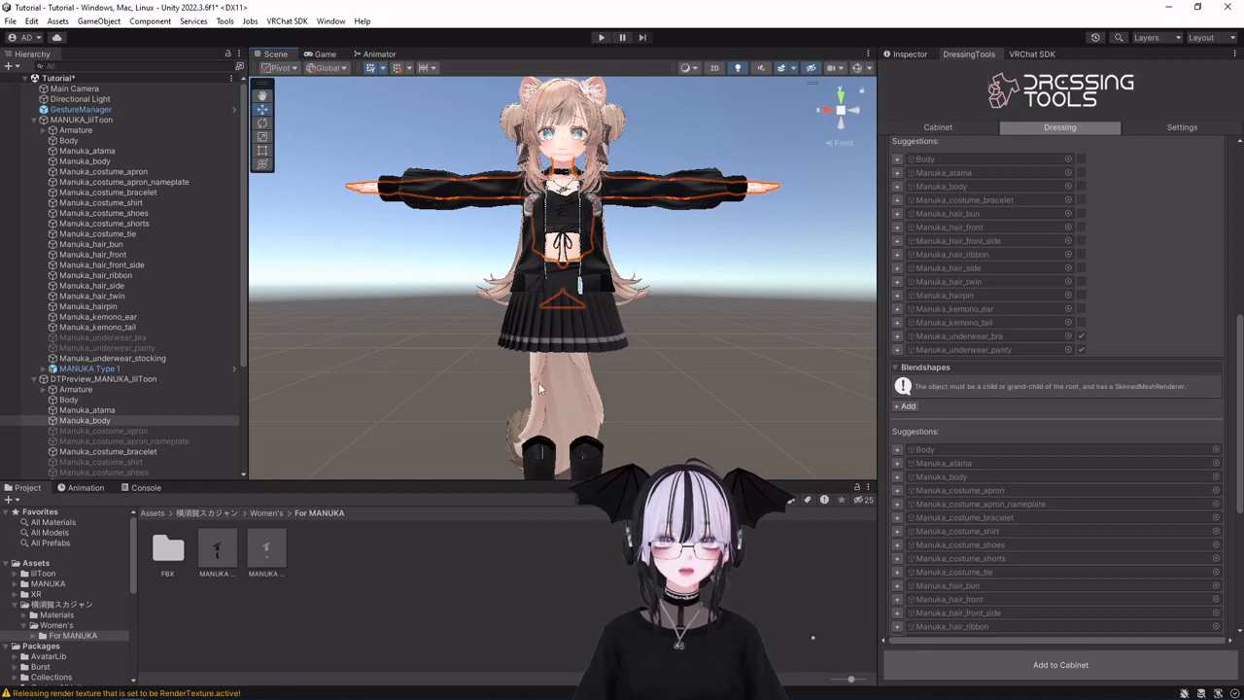
{"action": "left_click", "coordinate": [912, 54]}
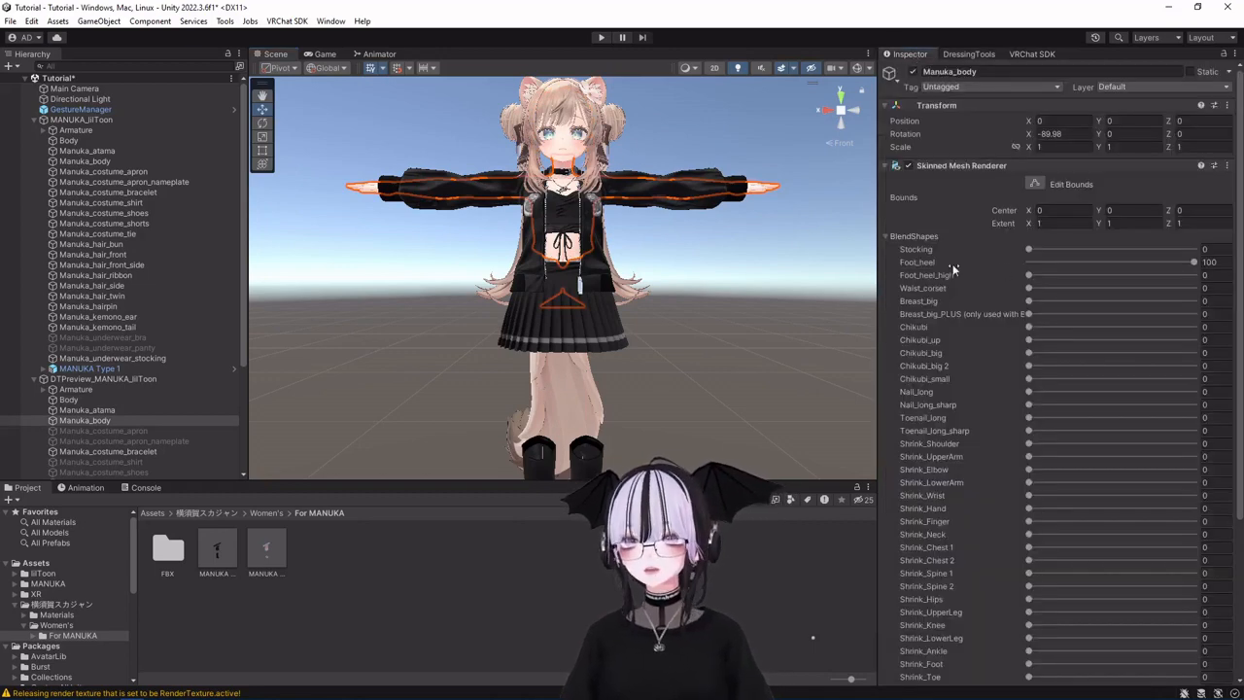
{"action": "scroll", "coordinate": [986, 280], "scroll_direction": "down", "scroll_amount": 3}
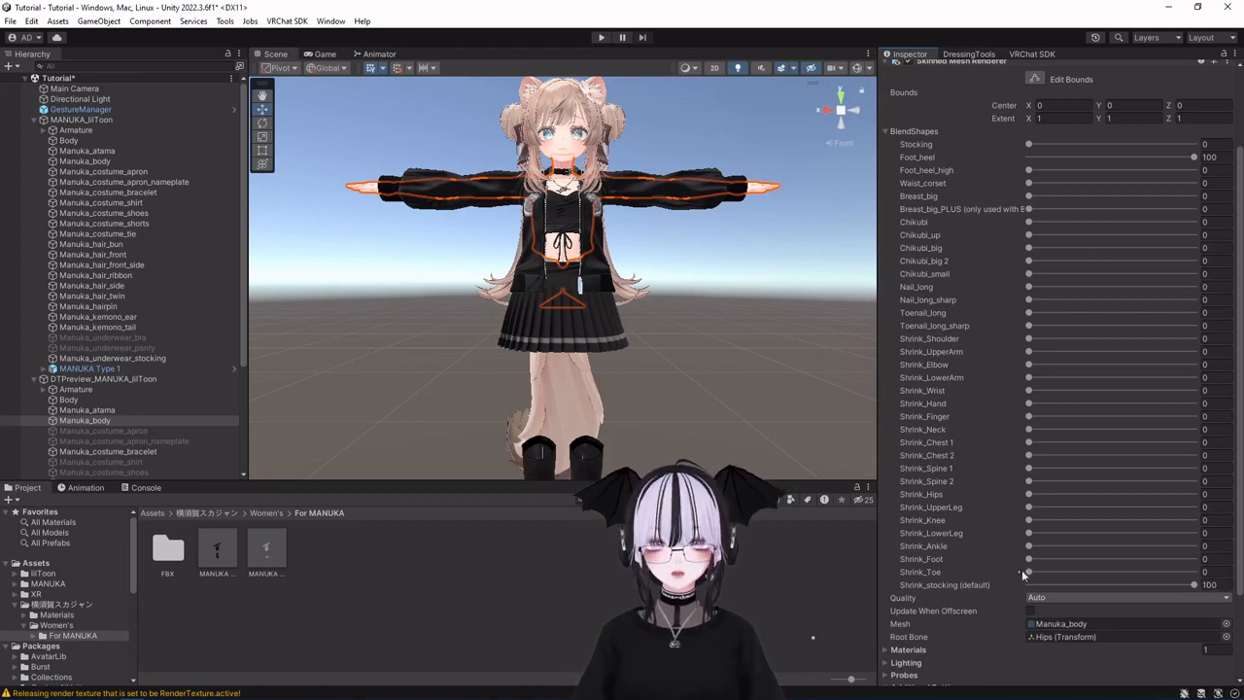
Return to the DressingTools wearable setup and add a blendshape entry for Manuka_body to the avatar's on-wear animation.
{"action": "left_click", "coordinate": [962, 56]}
{"action": "scroll", "coordinate": [1009, 421], "scroll_direction": "up", "scroll_amount": 3}
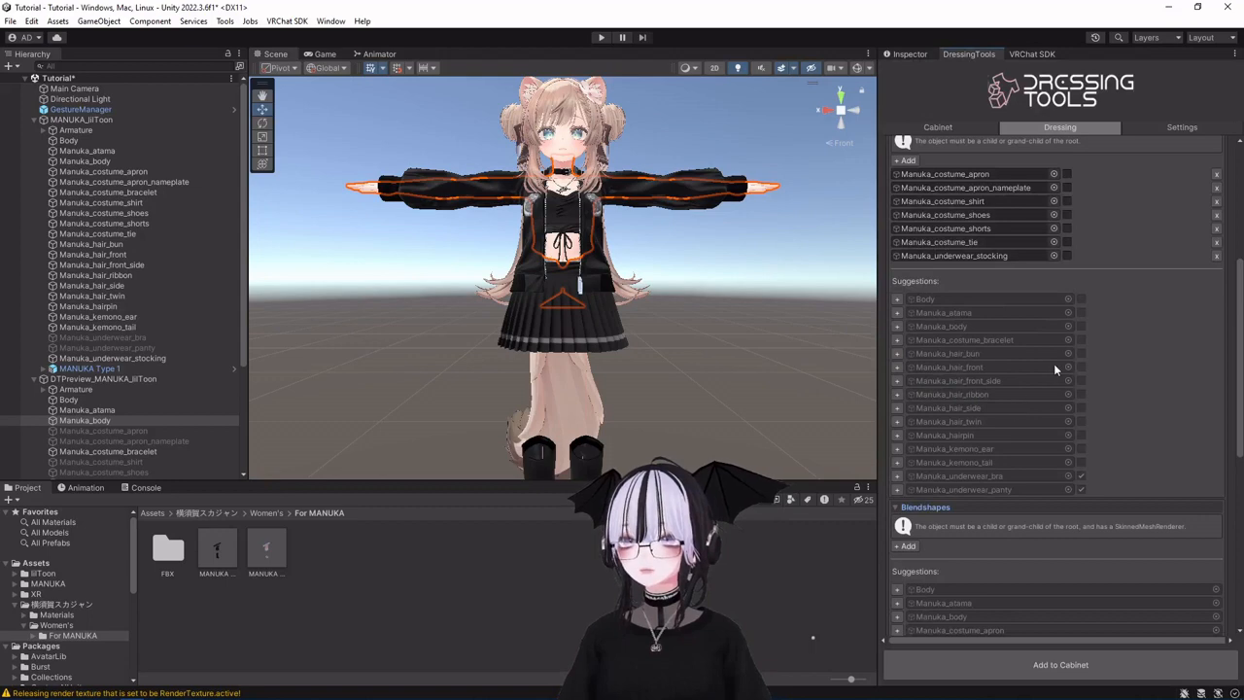
{"action": "scroll", "coordinate": [1063, 344], "scroll_direction": "down", "scroll_amount": 7}
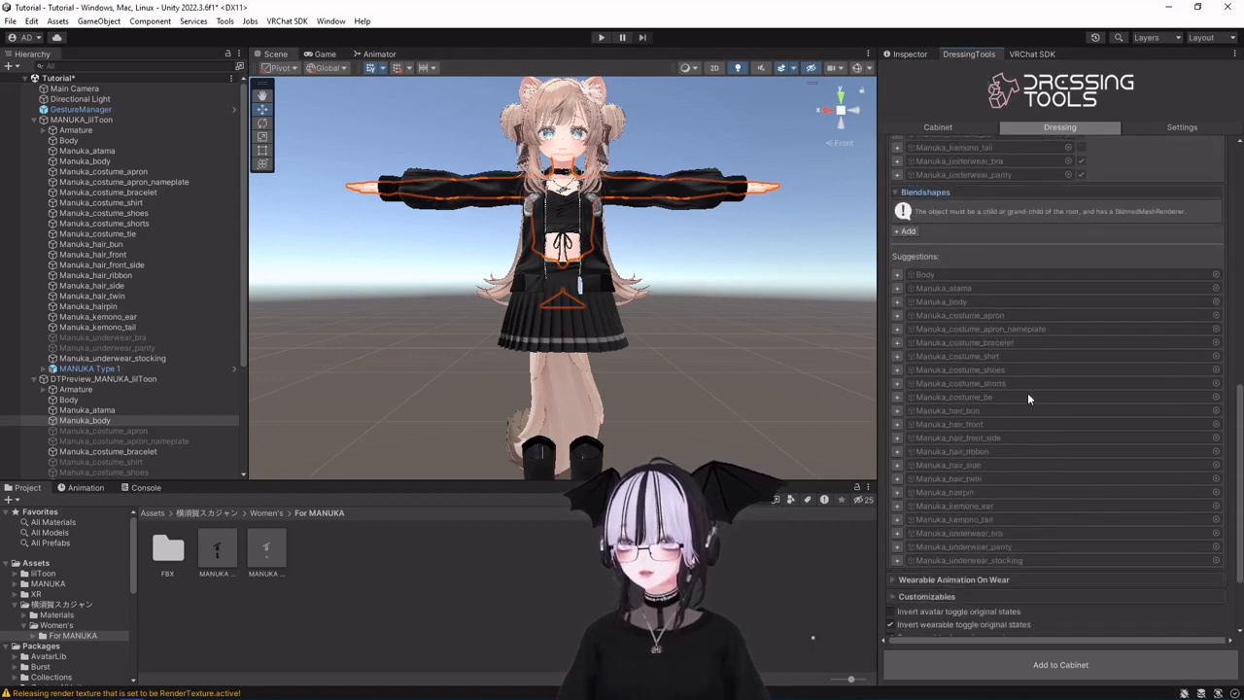
{"action": "left_click", "coordinate": [897, 302]}
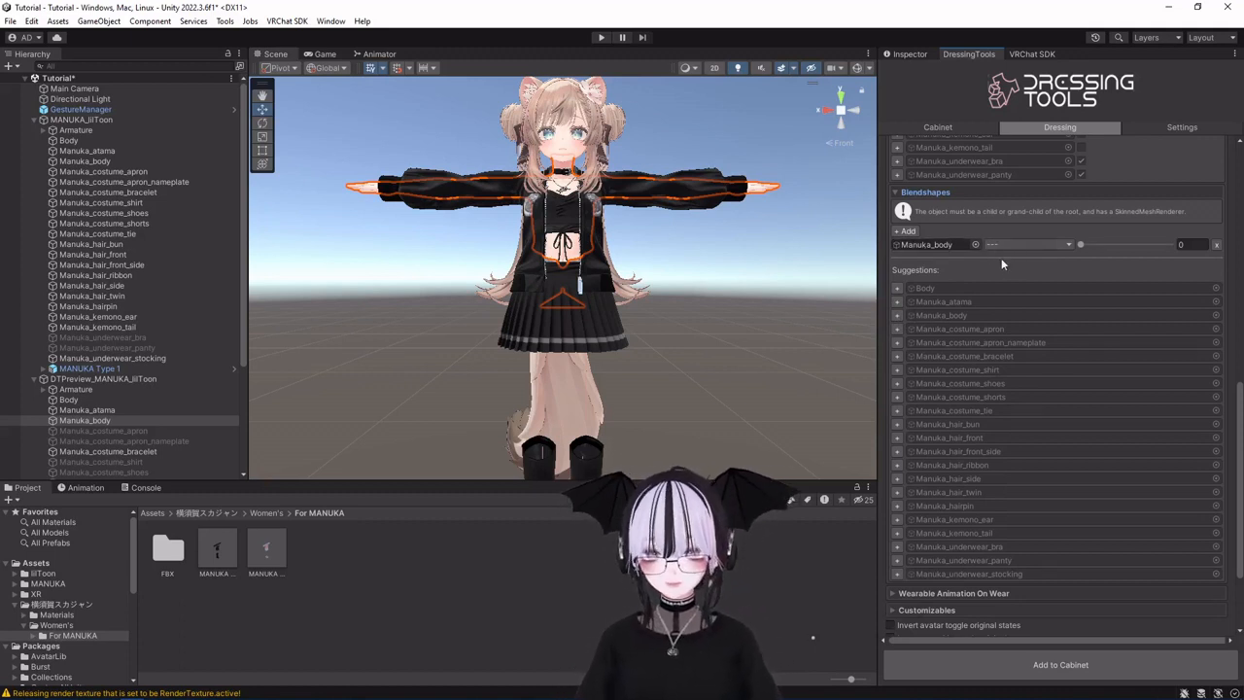
Set the avatar's on-wear Manuka_body blendshape entry to Shrink_stocking (default) with a value of 0 and inspect the preview legs.
{"action": "left_click", "coordinate": [1029, 244]}
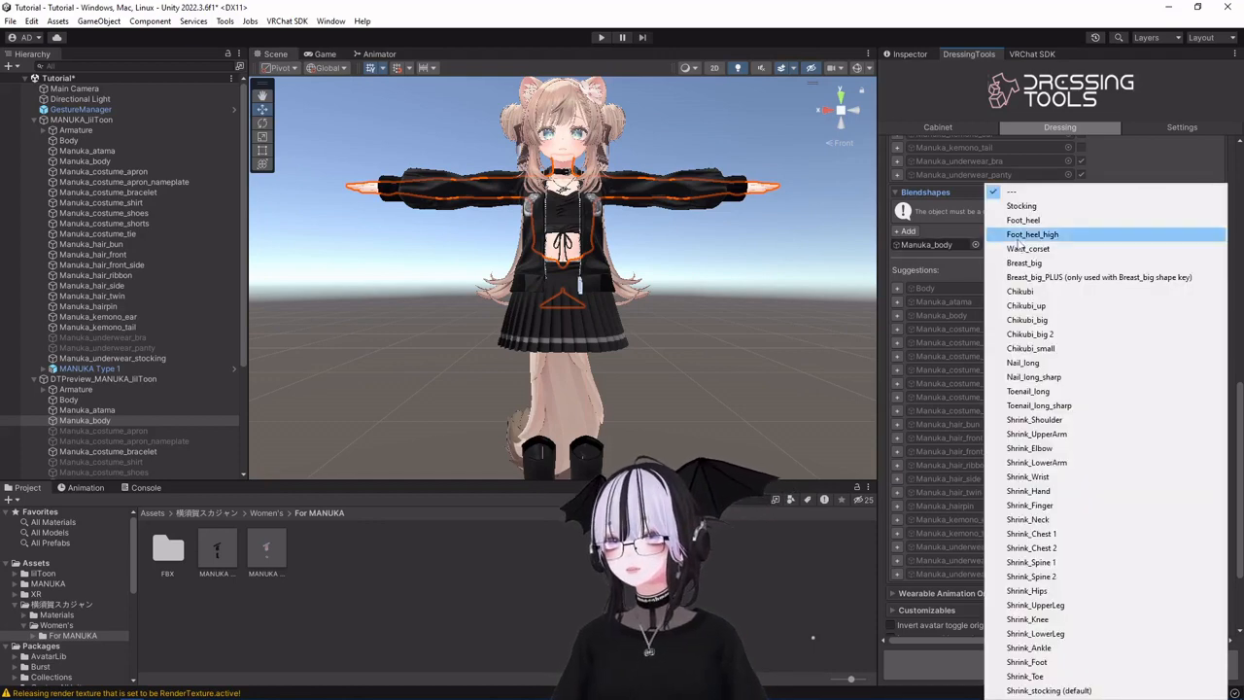
{"action": "left_click", "coordinate": [1069, 692]}
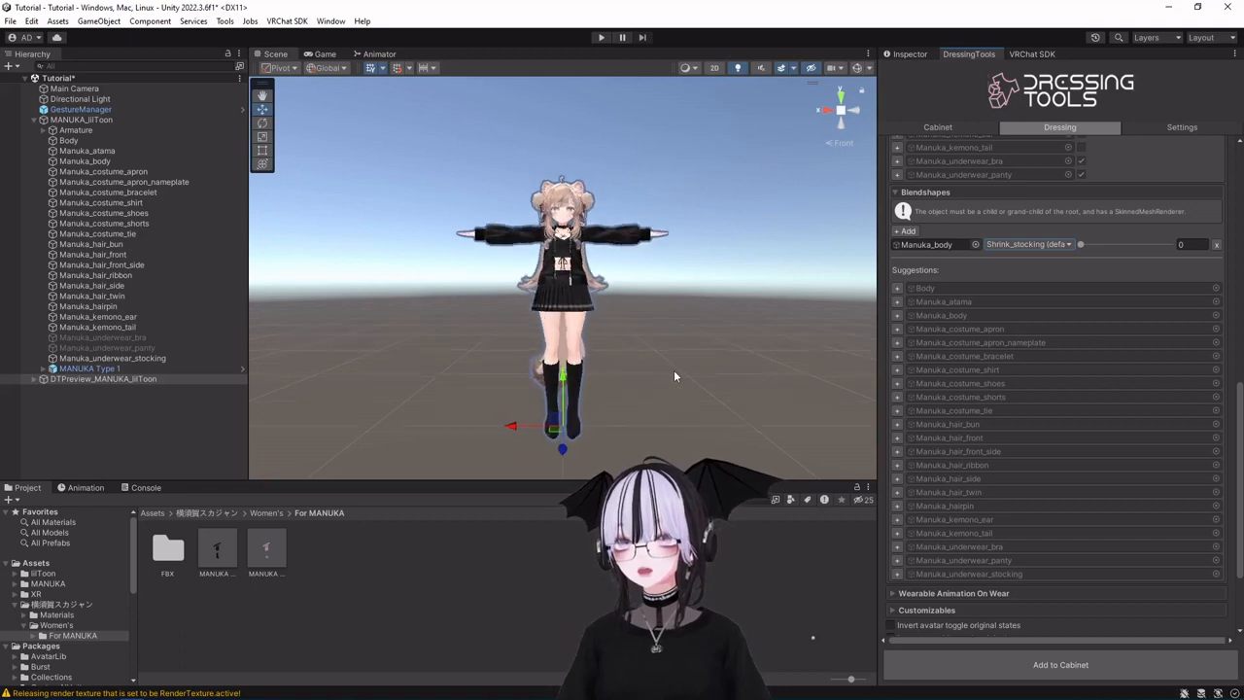
{"action": "scroll", "coordinate": [673, 369], "scroll_direction": "up", "scroll_amount": 4}
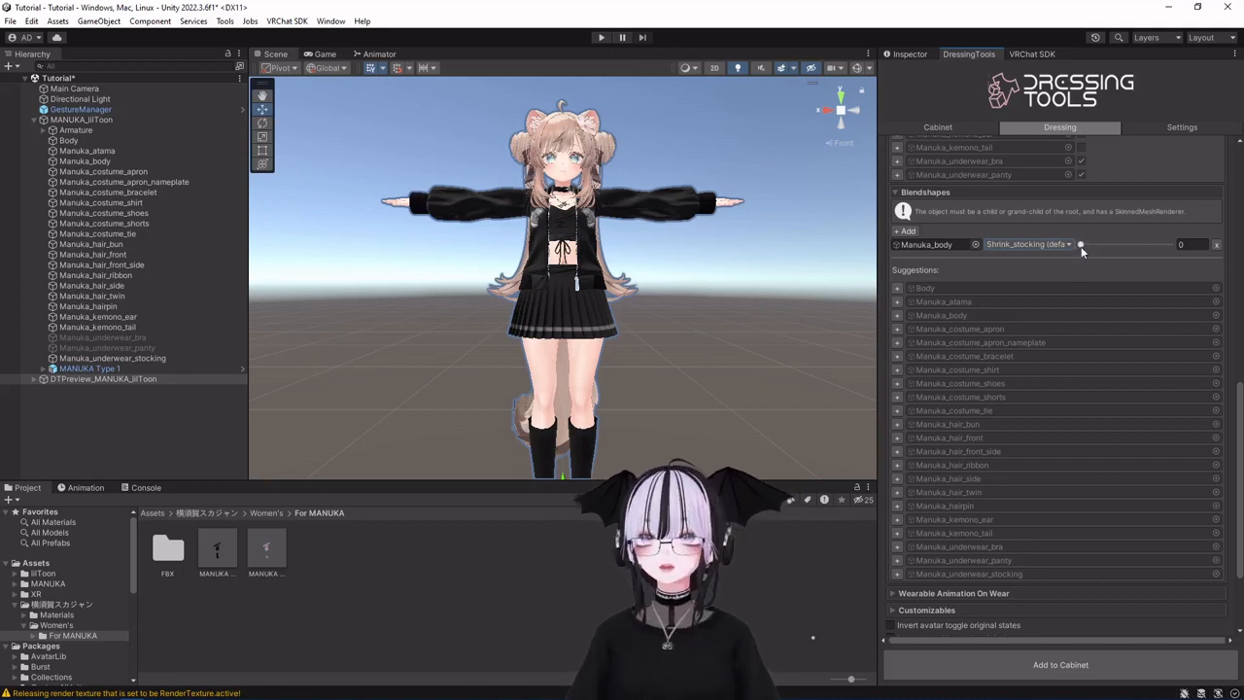
{"action": "left_click_drag", "start_coordinate": [1079, 245], "coordinate": [1044, 255]}
{"action": "scroll", "coordinate": [630, 306], "scroll_direction": "down", "scroll_amount": 3}
{"action": "mouse_move", "coordinate": [526, 329]}
{"action": "middle_mouse_down"}
{"action": "mouse_move", "coordinate": [565, 221]}
{"action": "mouse_move", "coordinate": [547, 321]}
{"action": "mouse_move", "coordinate": [522, 330]}
{"action": "middle_mouse_up"}
{"action": "scroll", "coordinate": [615, 307], "scroll_direction": "up", "scroll_amount": 3}
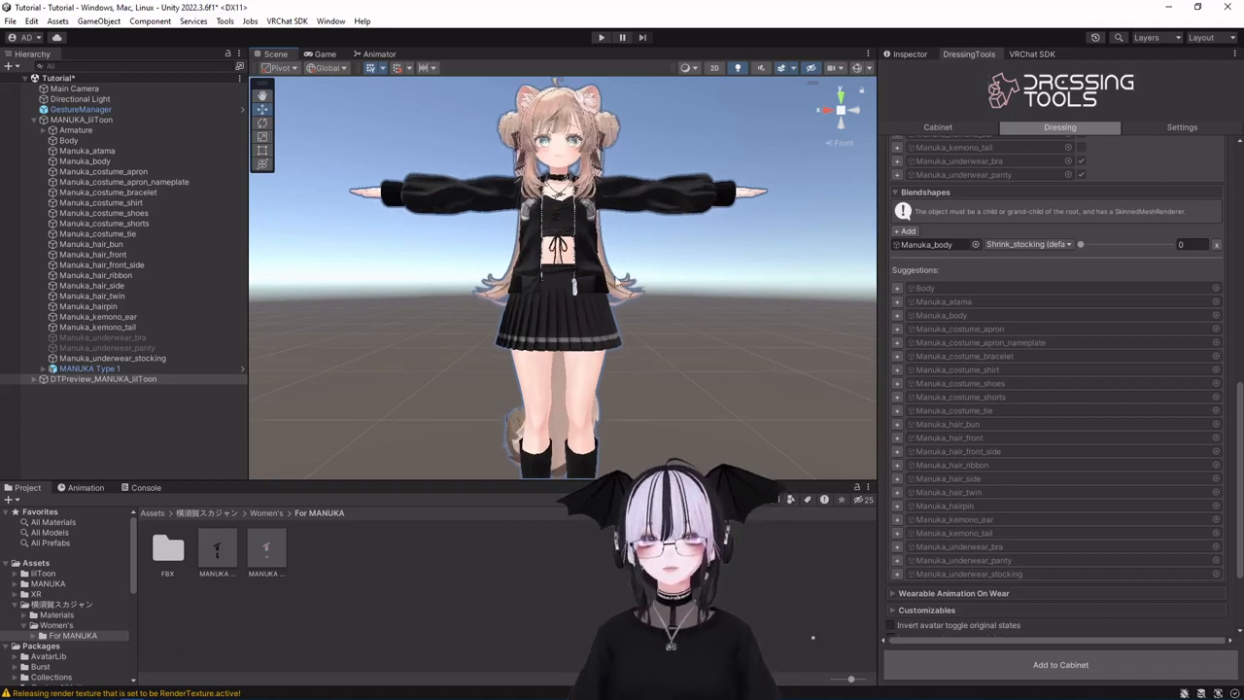
Examine the existing blendshape sync pairs and inspect how the jacket and top fit the preview avatar's chest.
{"action": "scroll", "coordinate": [613, 345], "scroll_direction": "up", "scroll_amount": 5}
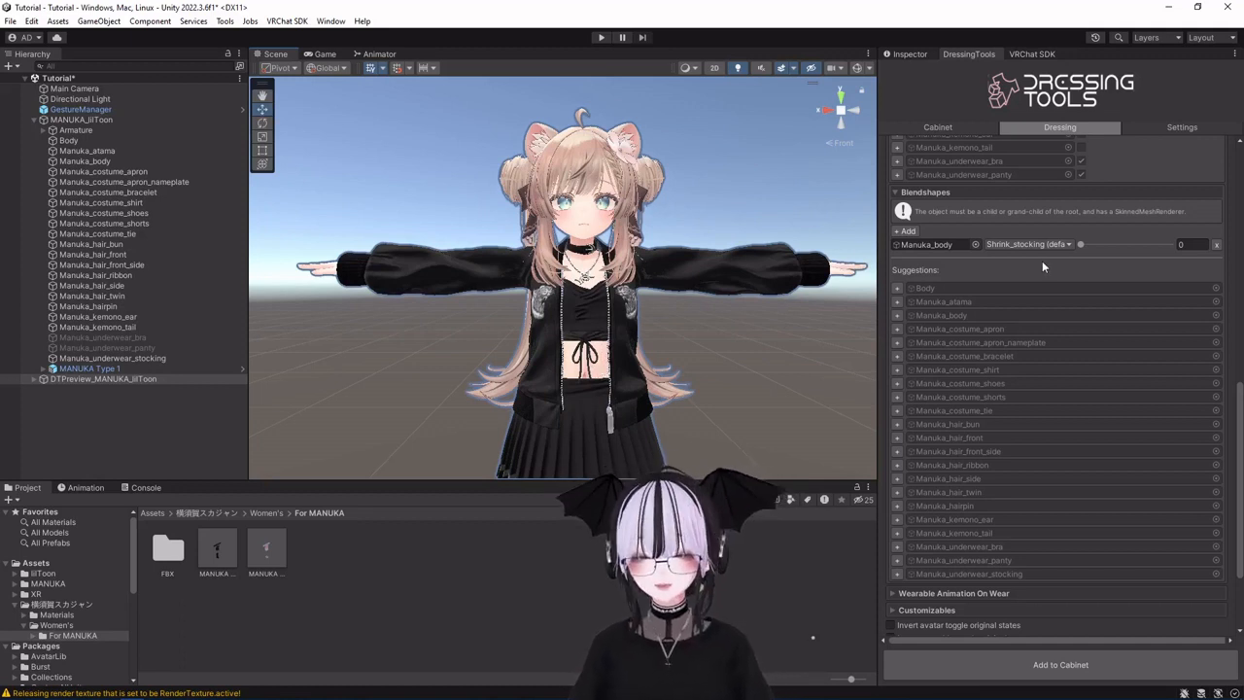
{"action": "scroll", "coordinate": [1042, 261], "scroll_direction": "down", "scroll_amount": 3}
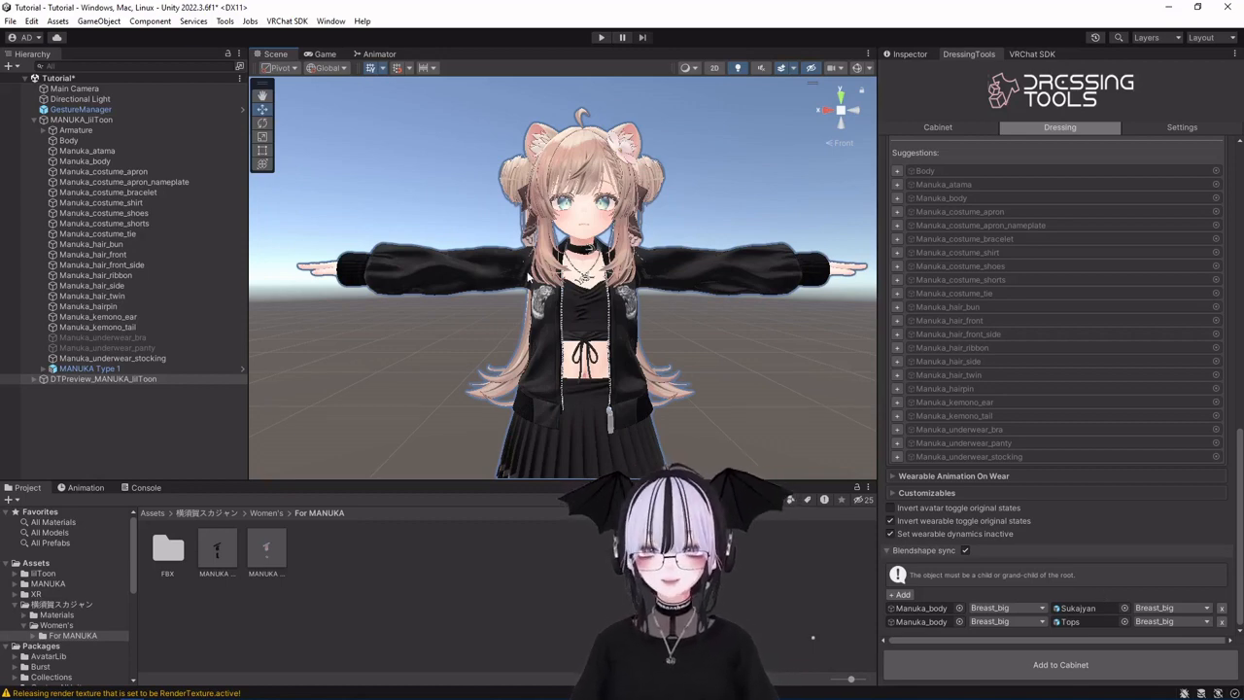
{"action": "right_click_drag", "start_coordinate": [527, 276], "coordinate": [731, 317]}
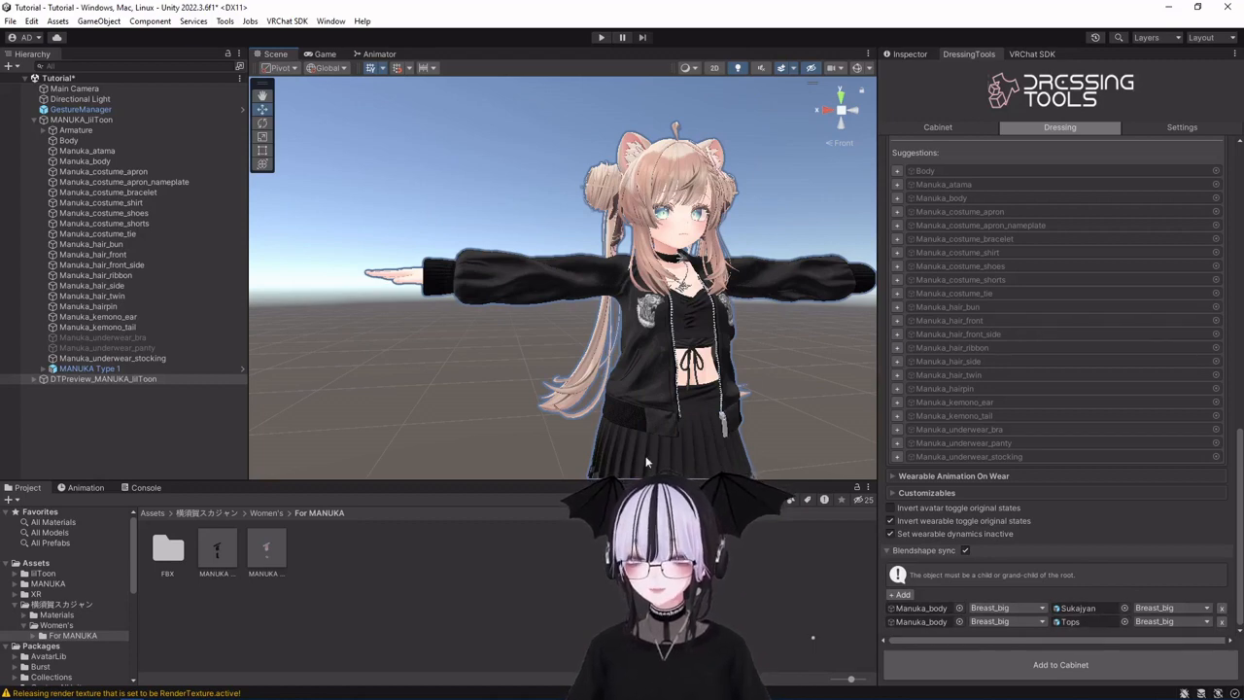
{"action": "scroll", "coordinate": [646, 461], "scroll_direction": "up", "scroll_amount": 5}
{"action": "middle_click_drag", "start_coordinate": [539, 331], "coordinate": [466, 338]}
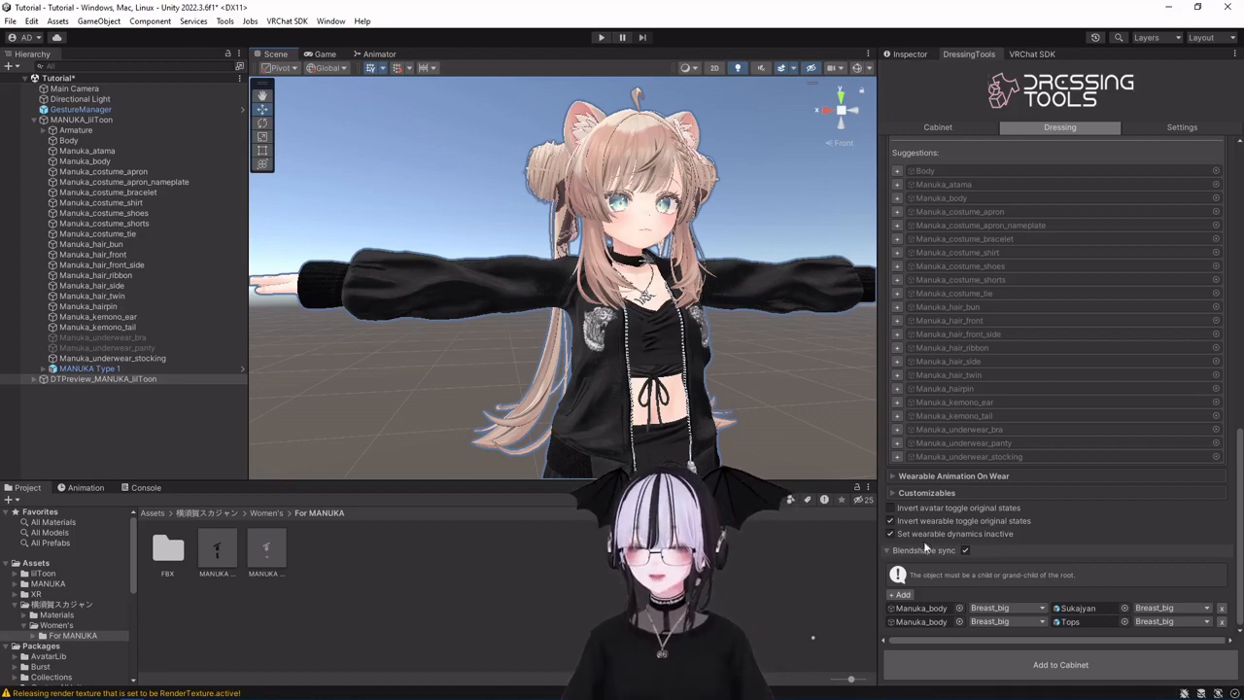
{"action": "scroll", "coordinate": [1146, 435], "scroll_direction": "up", "scroll_amount": 2}
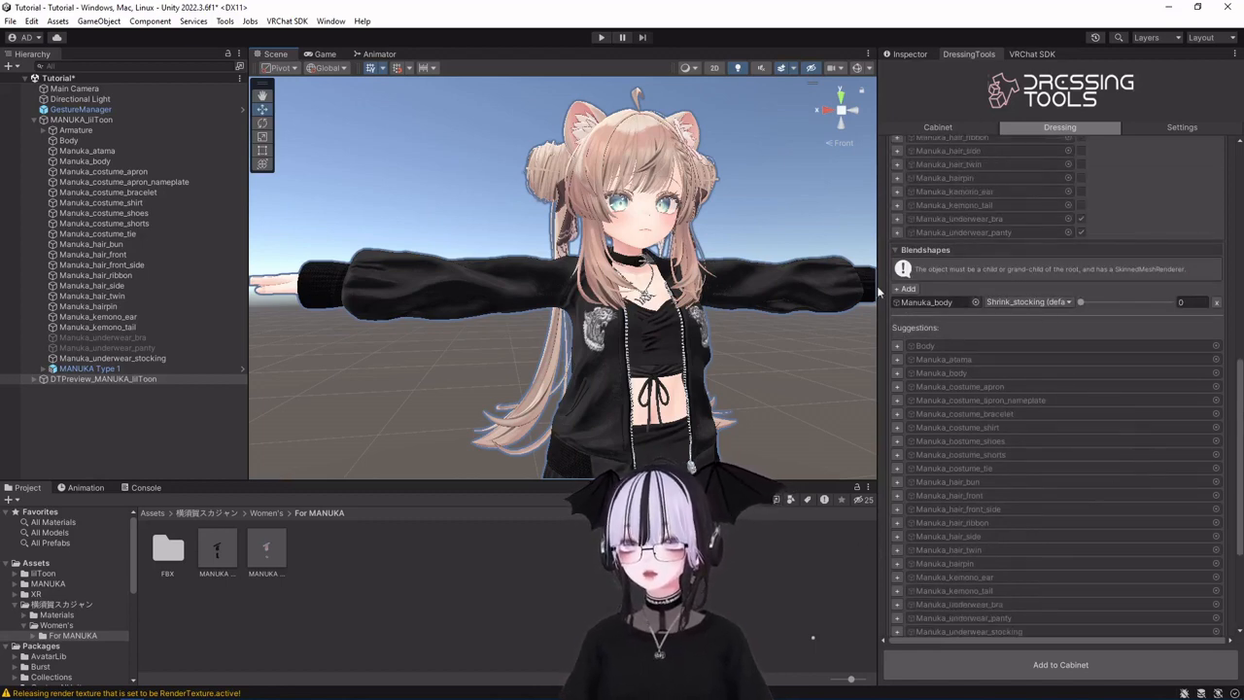
{"action": "scroll", "coordinate": [1028, 501], "scroll_direction": "down", "scroll_amount": 5}
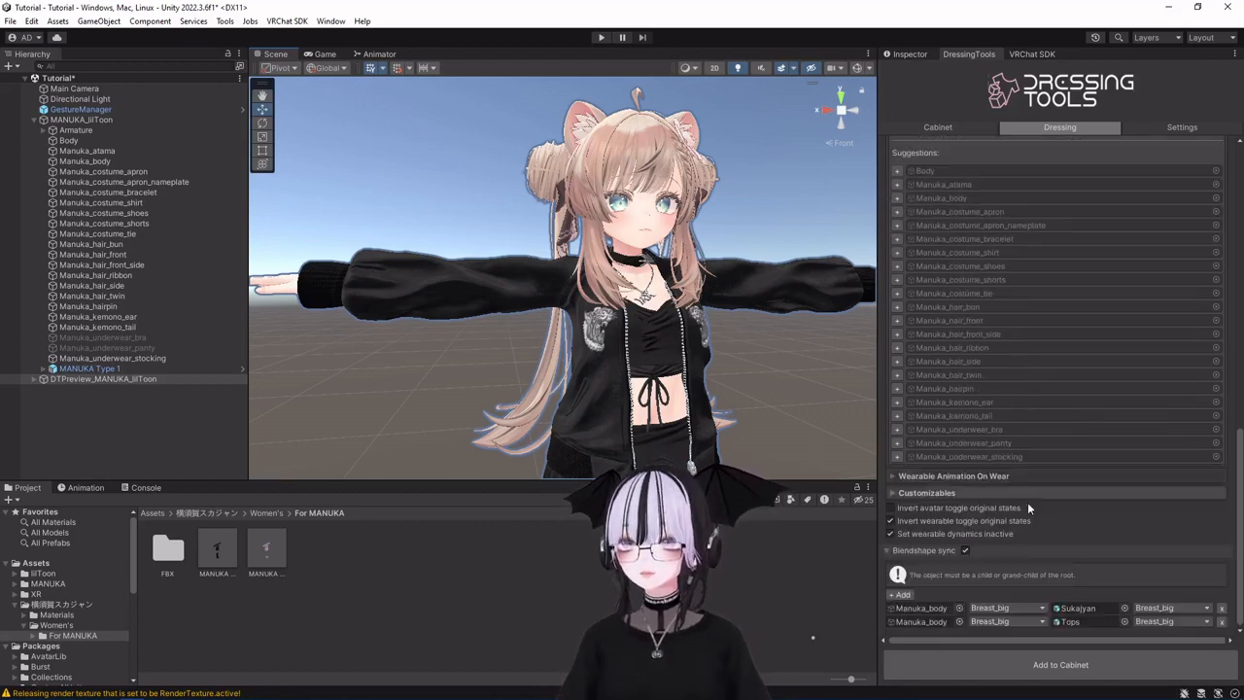
Add a blendshape sync entry linking Manuka_body's Breast_big_PLUS to the same blendshape on the outfit's Sukajyan.
{"action": "left_click", "coordinate": [902, 595]}
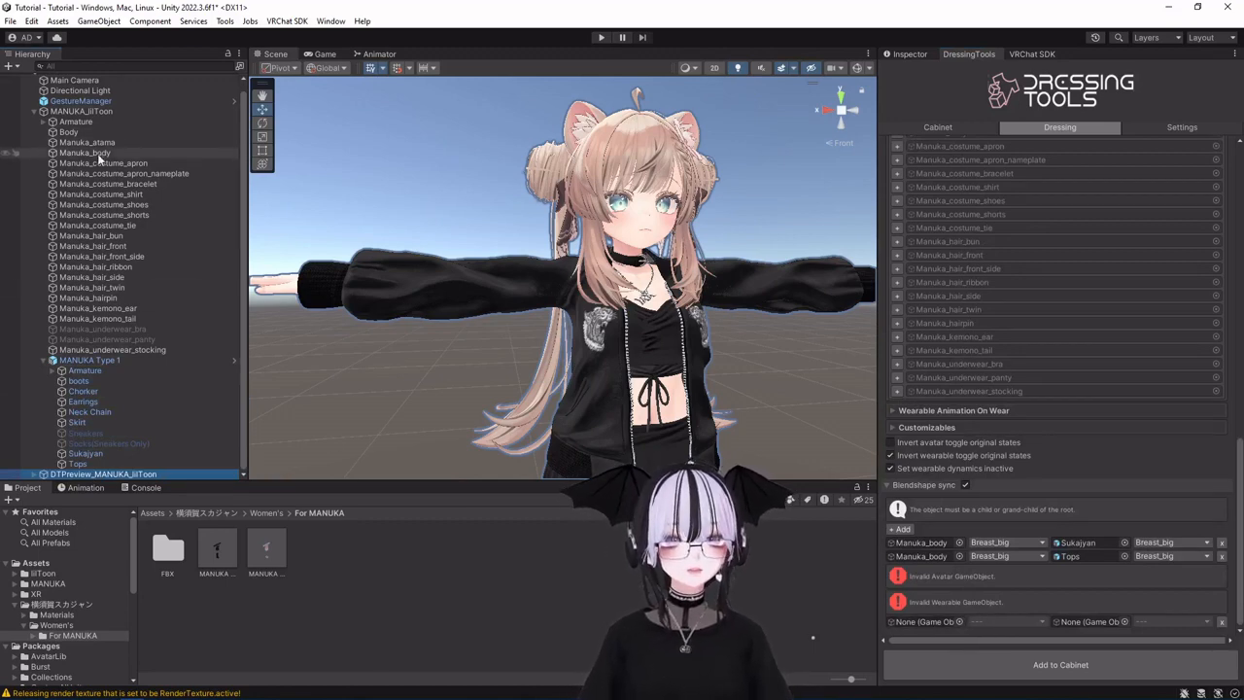
{"action": "left_click_drag", "start_coordinate": [98, 159], "coordinate": [908, 622]}
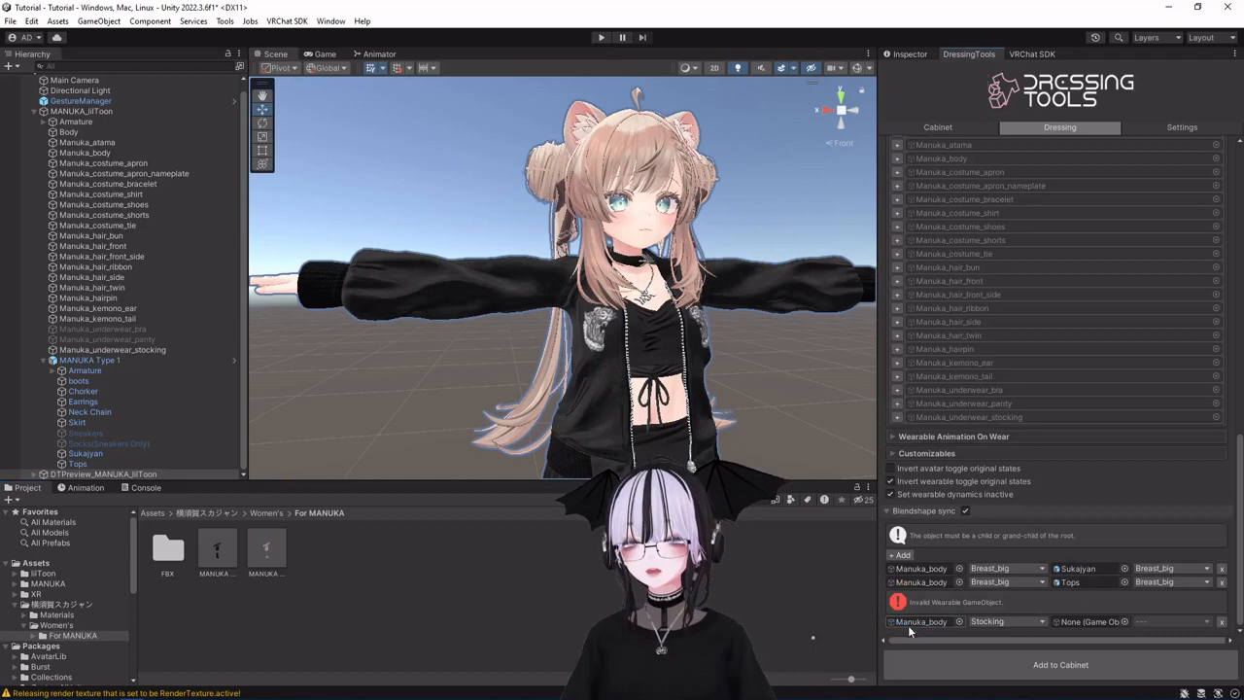
{"action": "left_click", "coordinate": [993, 625]}
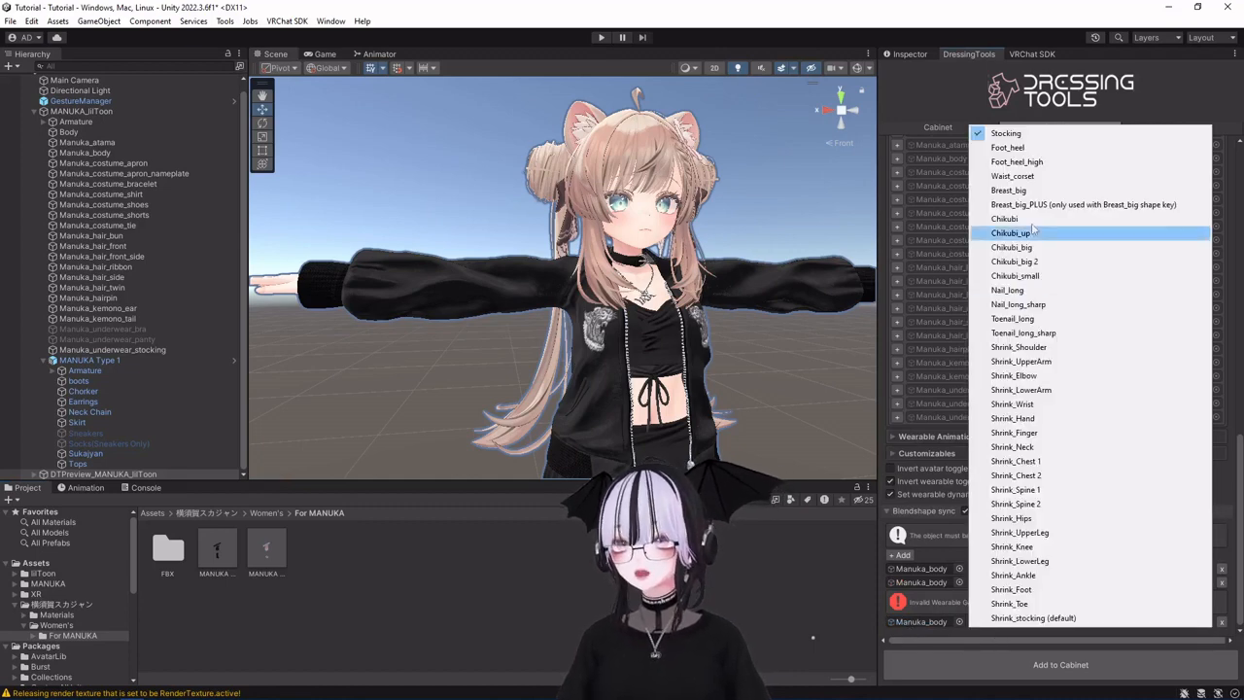
{"action": "left_click", "coordinate": [1011, 204]}
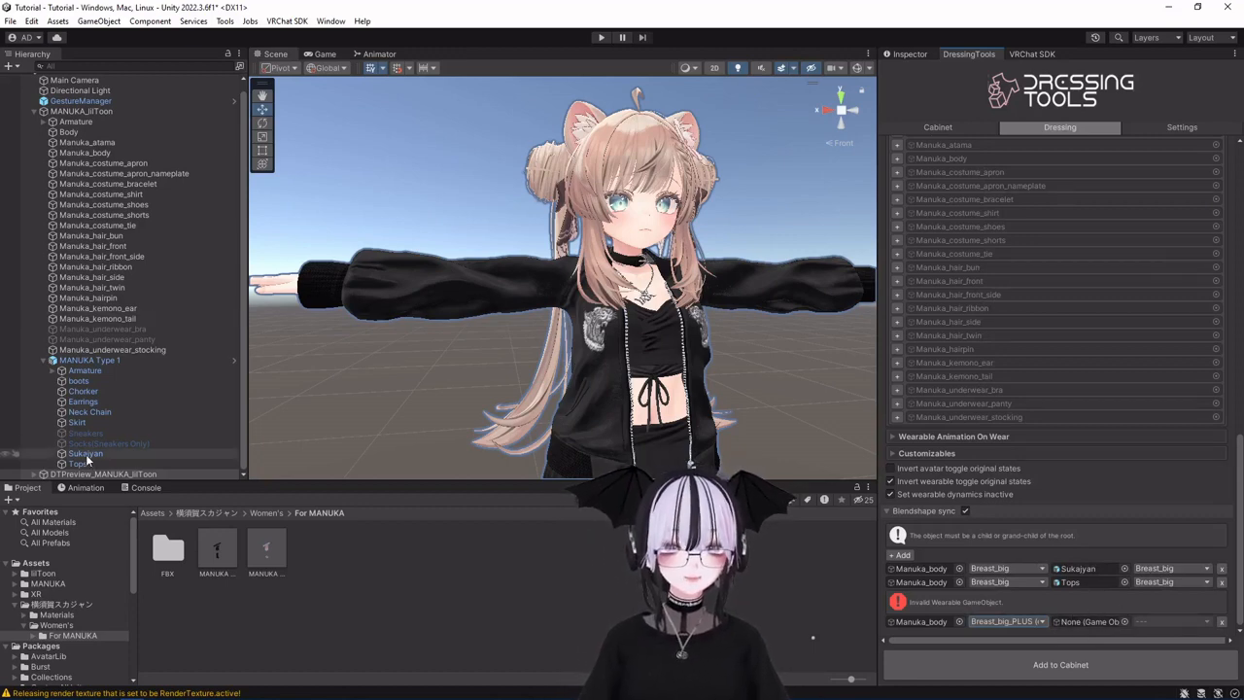
{"action": "left_click_drag", "start_coordinate": [89, 451], "coordinate": [1081, 622]}
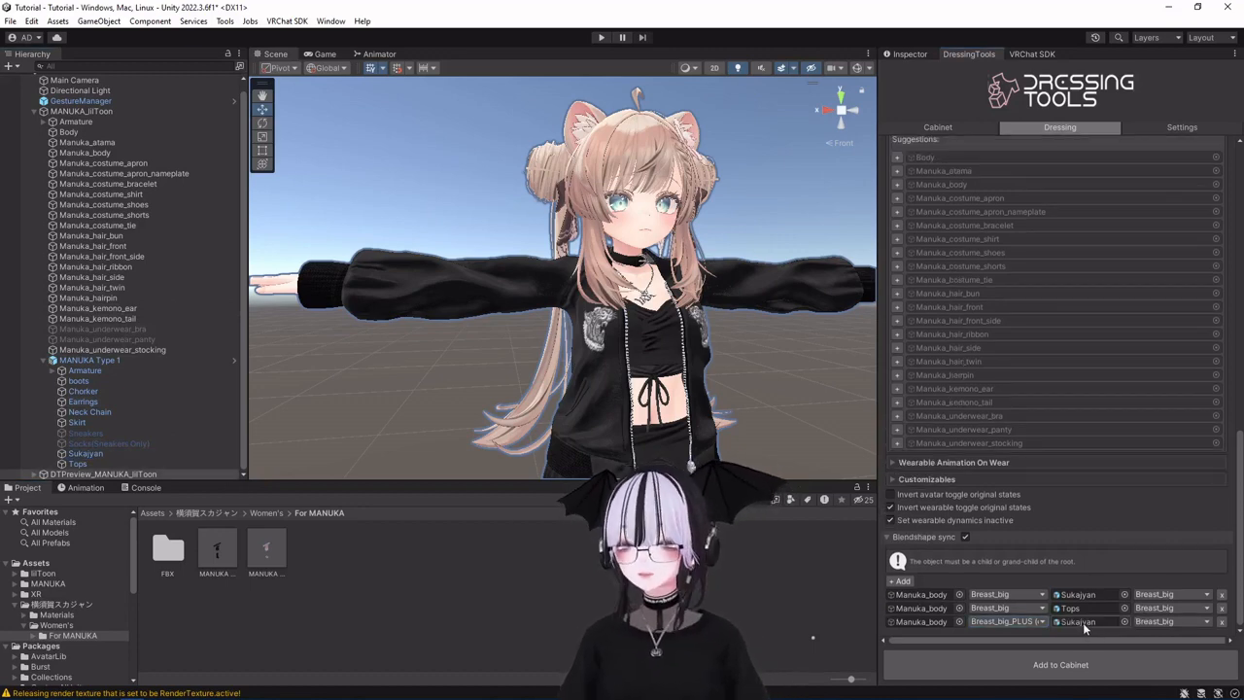
{"action": "left_click", "coordinate": [1171, 622]}
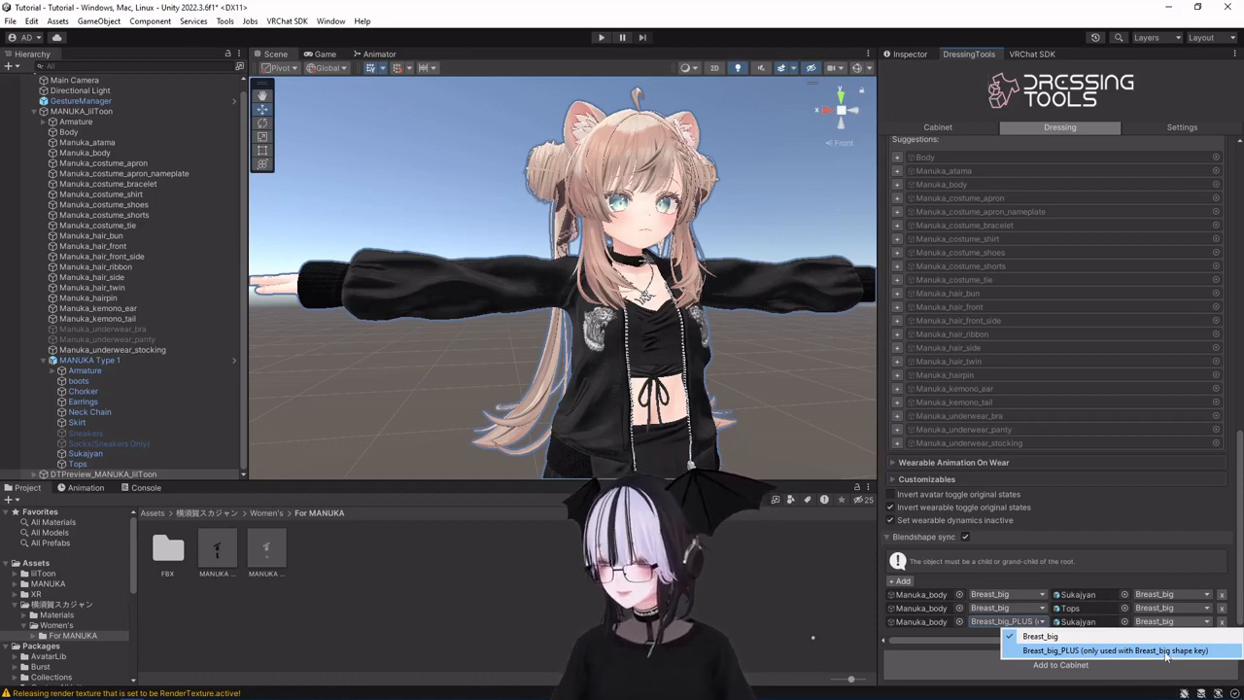
{"action": "left_click", "coordinate": [1166, 651]}
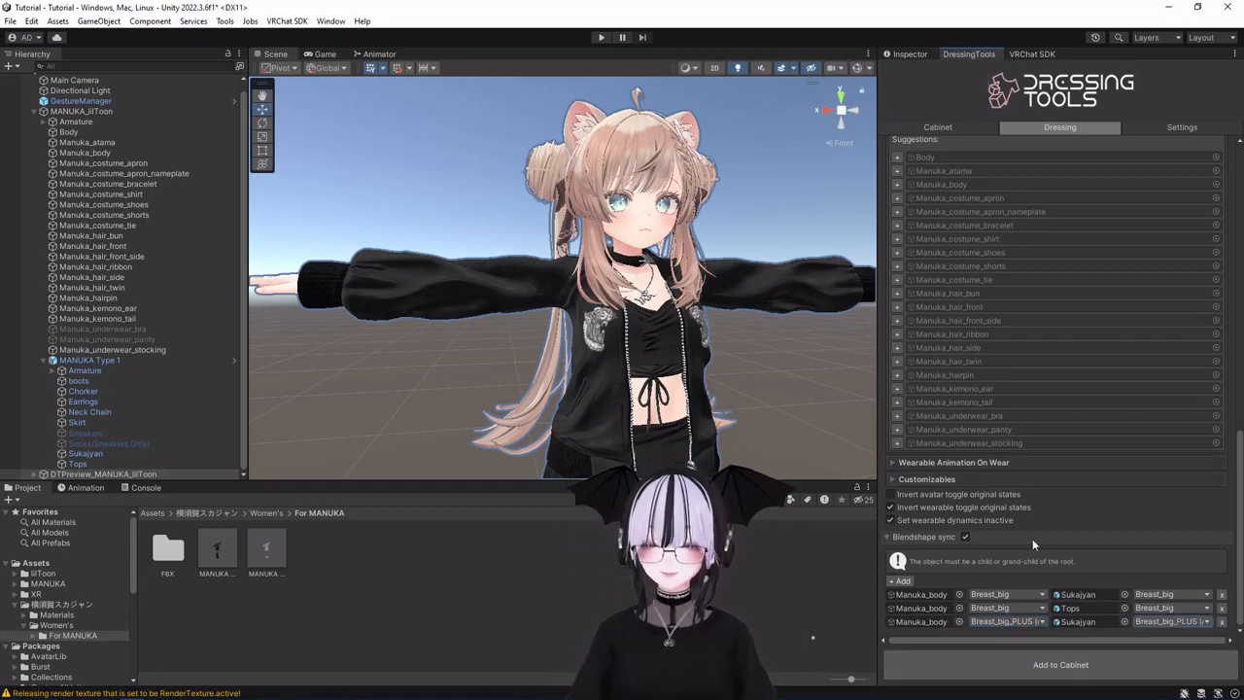
Add another blendshape sync entry linking Manuka_body's Breast_big_PLUS to Breast_big_PLUS on the outfit's Tops.
{"action": "left_click", "coordinate": [902, 582]}
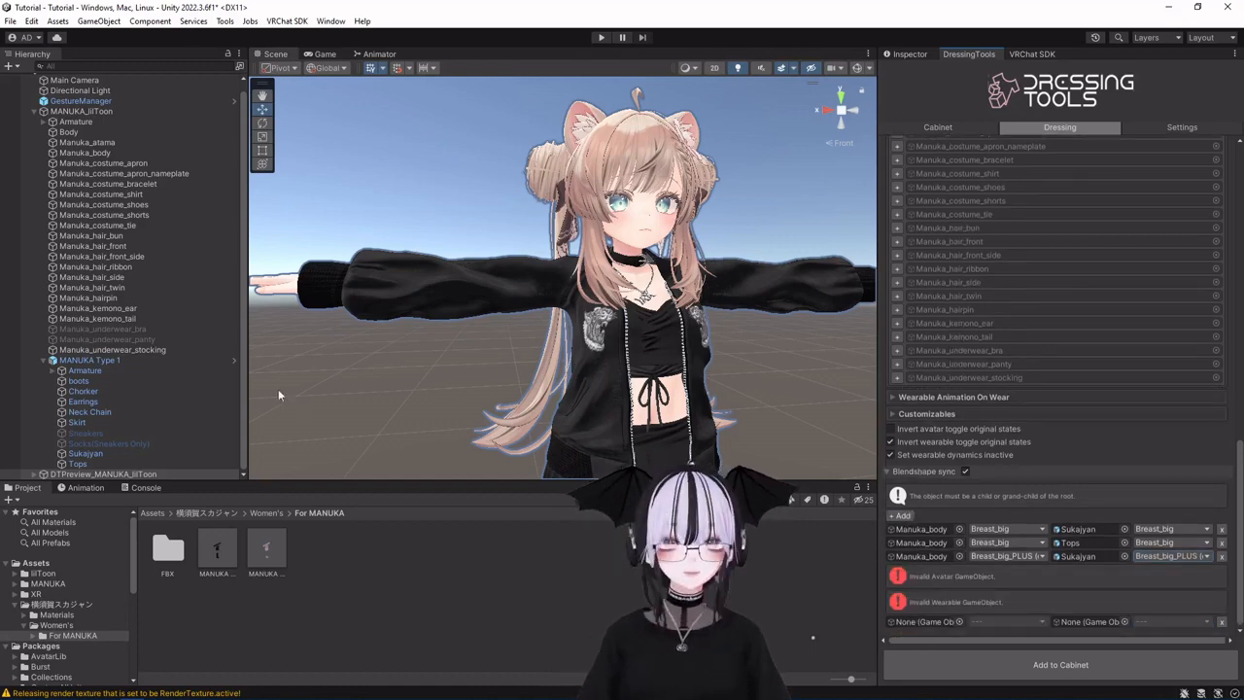
{"action": "left_click_drag", "start_coordinate": [102, 153], "coordinate": [920, 621]}
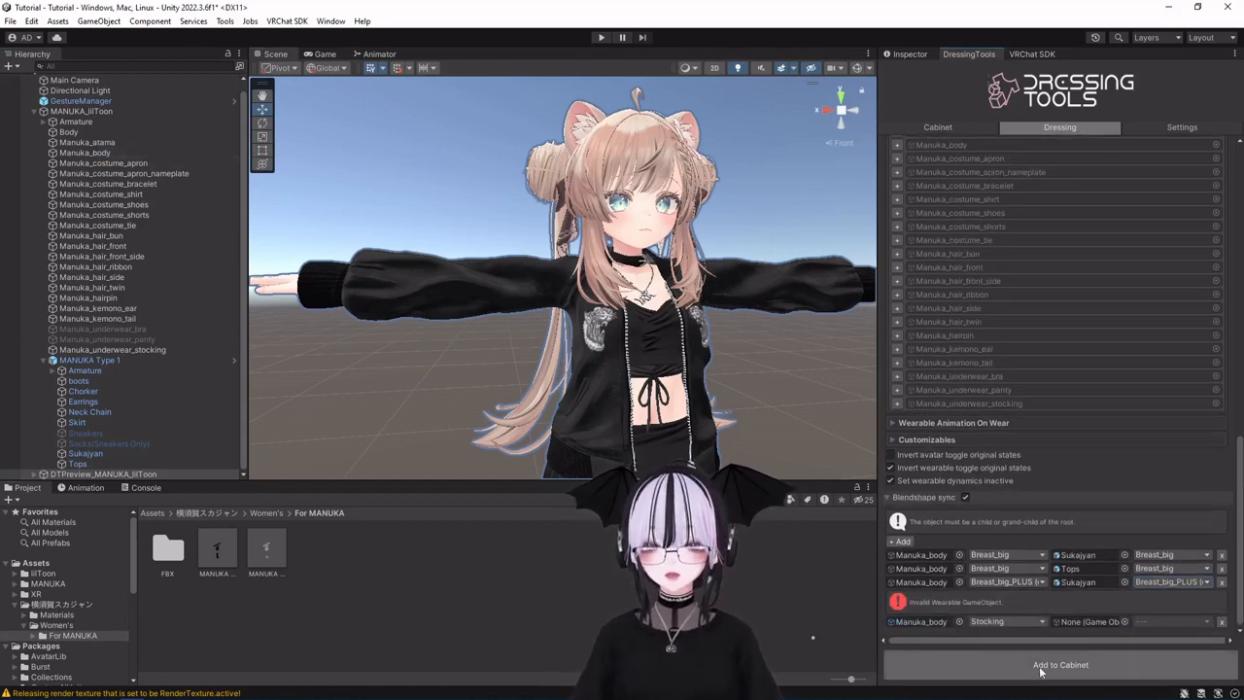
{"action": "left_click", "coordinate": [1027, 624]}
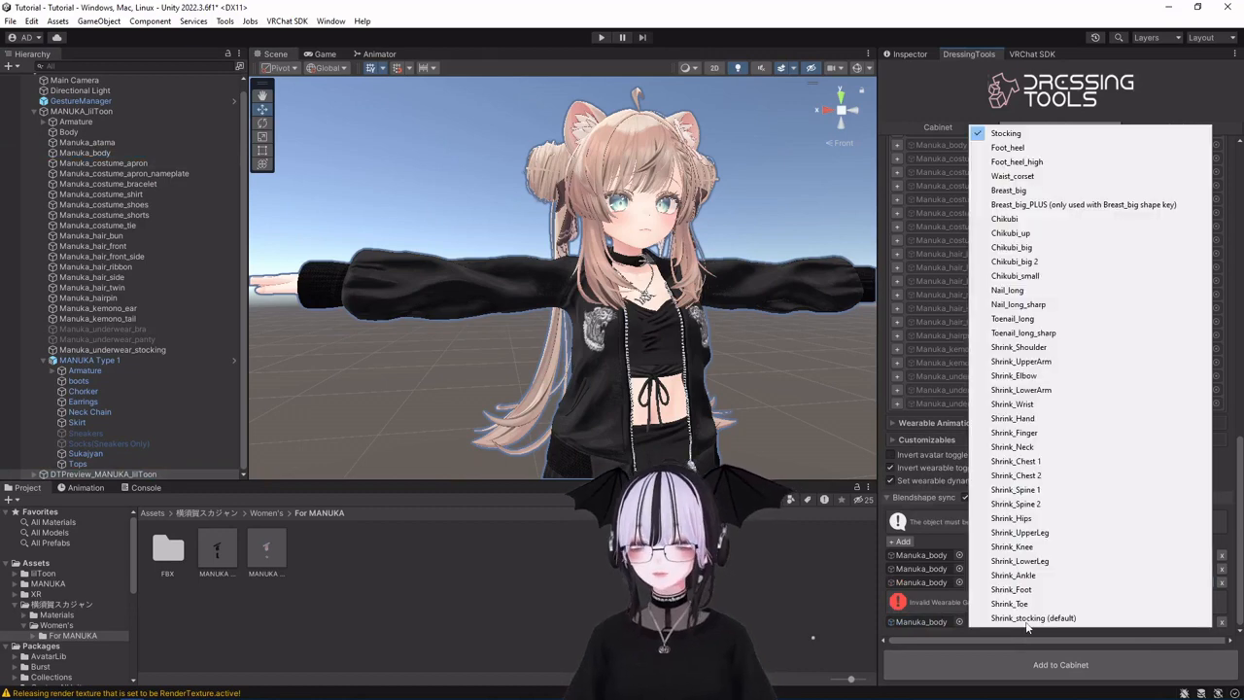
{"action": "left_click", "coordinate": [1069, 204]}
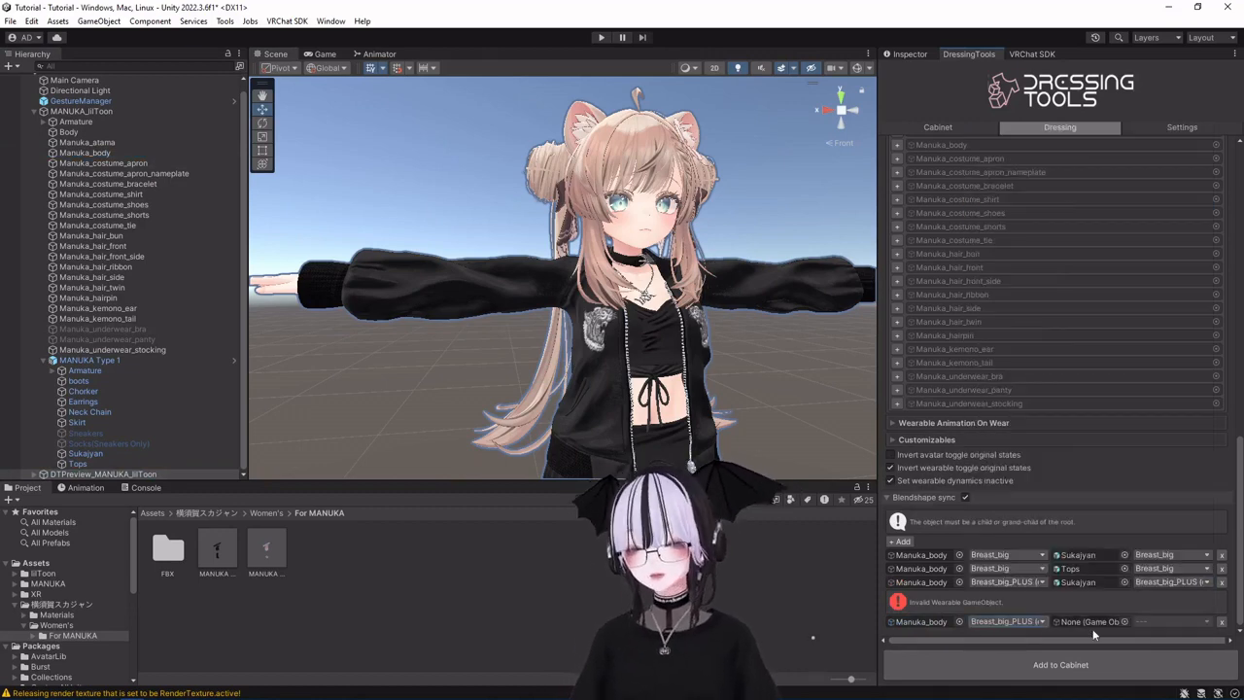
{"action": "left_click_drag", "start_coordinate": [77, 464], "coordinate": [1081, 621]}
{"action": "left_click", "coordinate": [1195, 622]}
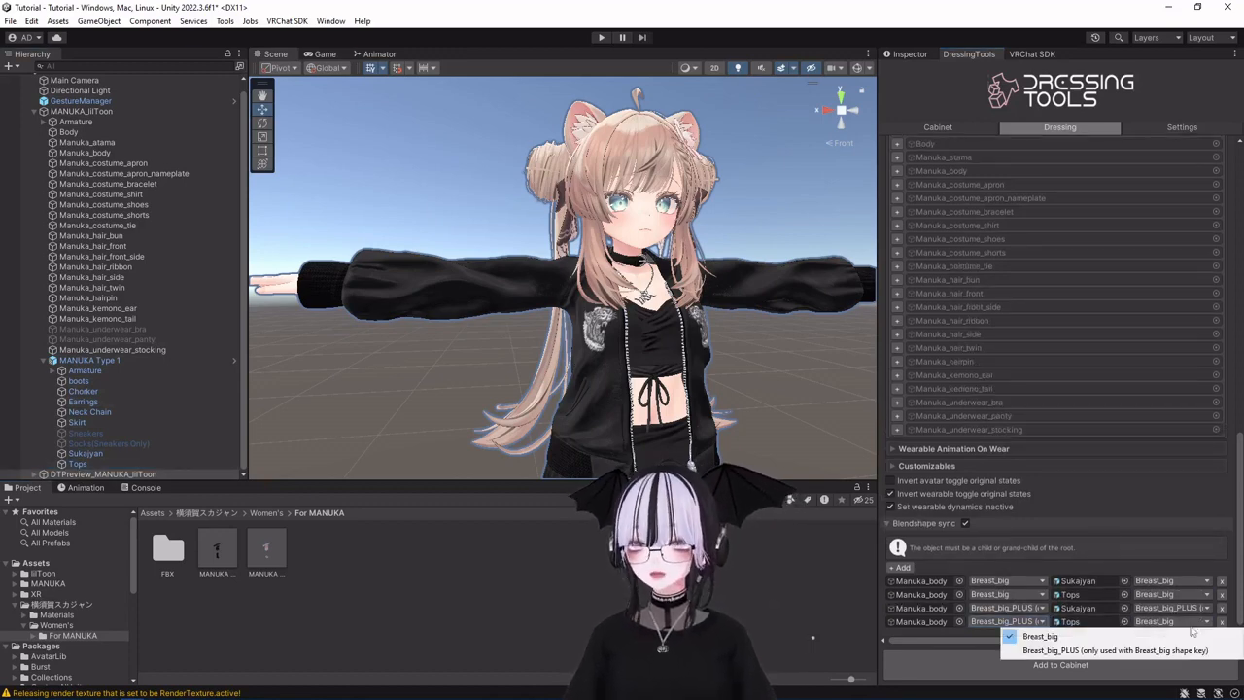
{"action": "left_click", "coordinate": [1069, 648]}
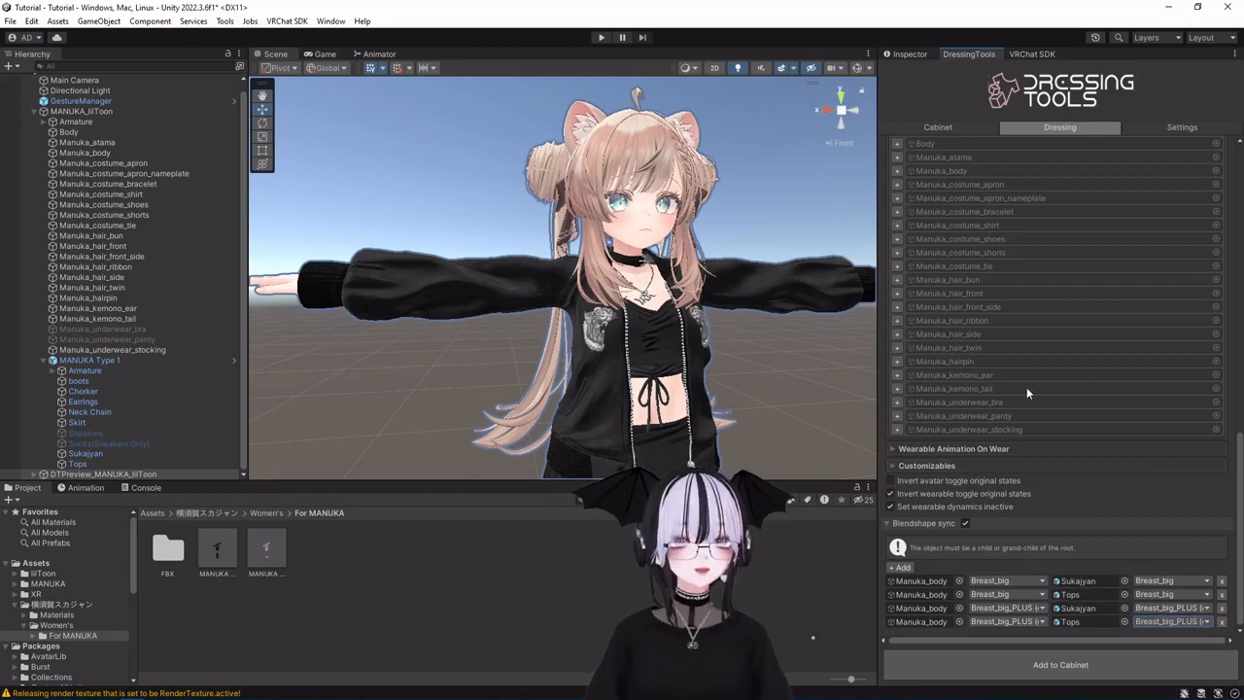
Review the avatar's on-wear blendshape entry and the blendshape sync list, and inspect the outfit on the preview avatar.
{"action": "scroll", "coordinate": [952, 405], "scroll_direction": "up", "scroll_amount": 3}
{"action": "scroll", "coordinate": [1127, 423], "scroll_direction": "up", "scroll_amount": 2}
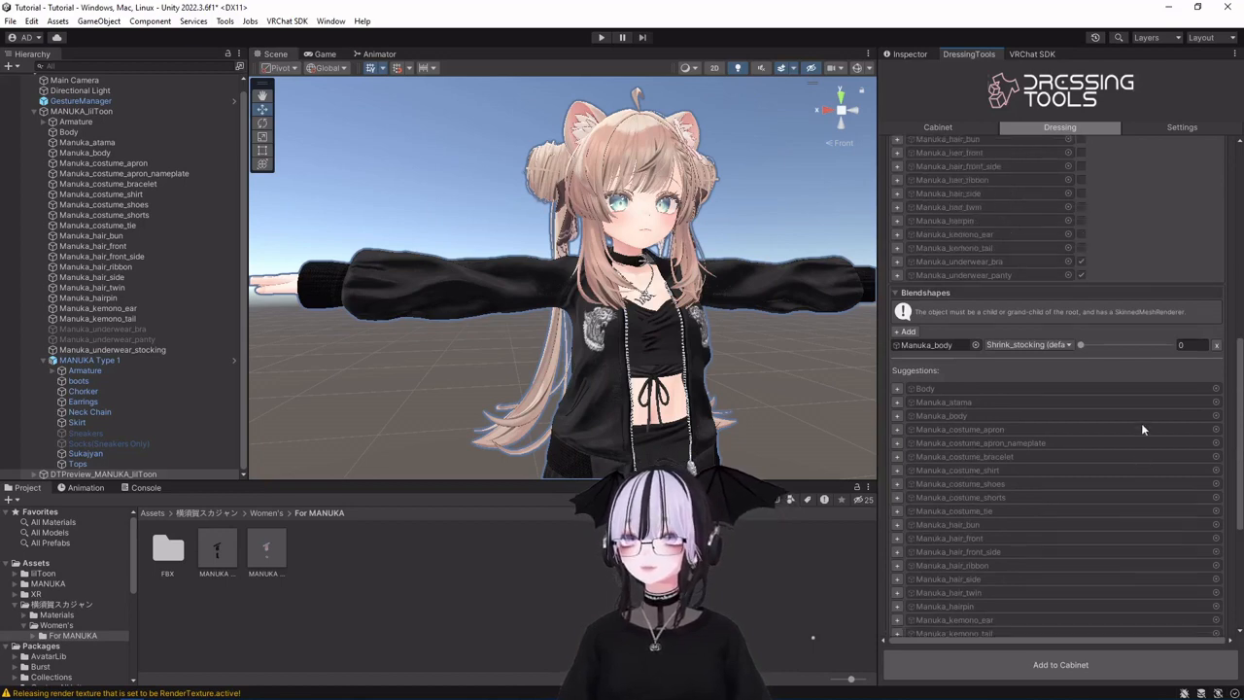
{"action": "scroll", "coordinate": [514, 251], "scroll_direction": "down", "scroll_amount": 5}
{"action": "right_click_drag", "start_coordinate": [514, 250], "coordinate": [705, 237]}
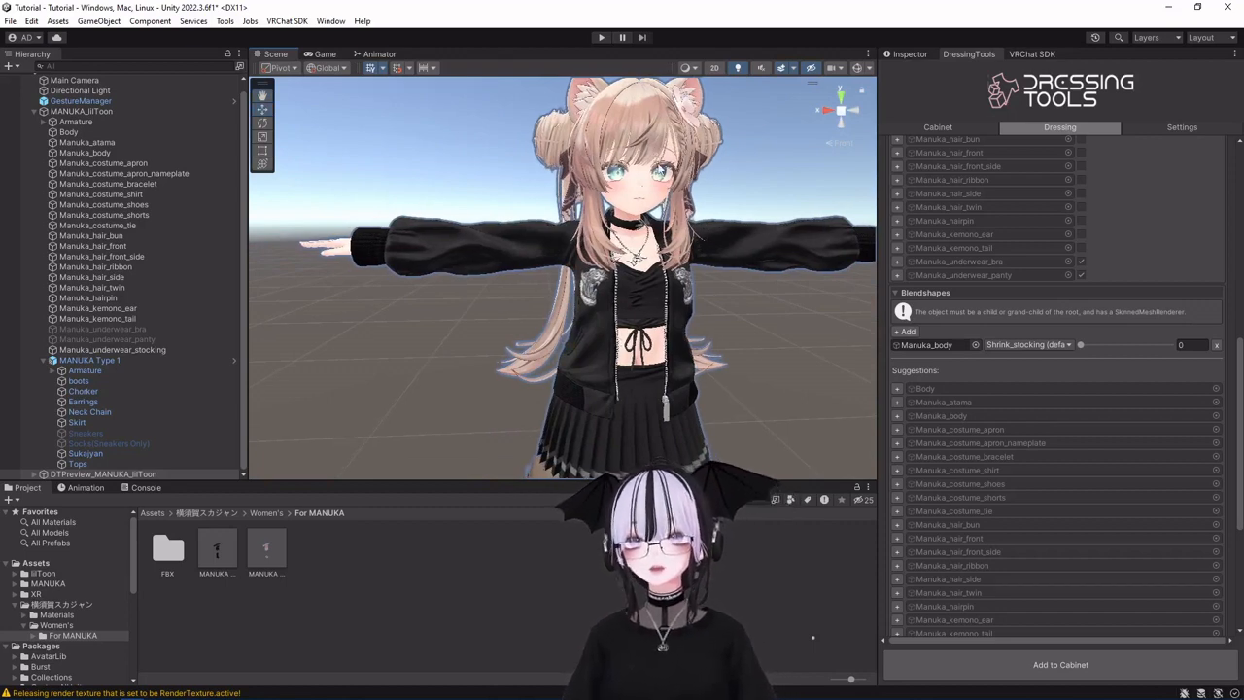
{"action": "scroll", "coordinate": [652, 251], "scroll_direction": "up", "scroll_amount": 3}
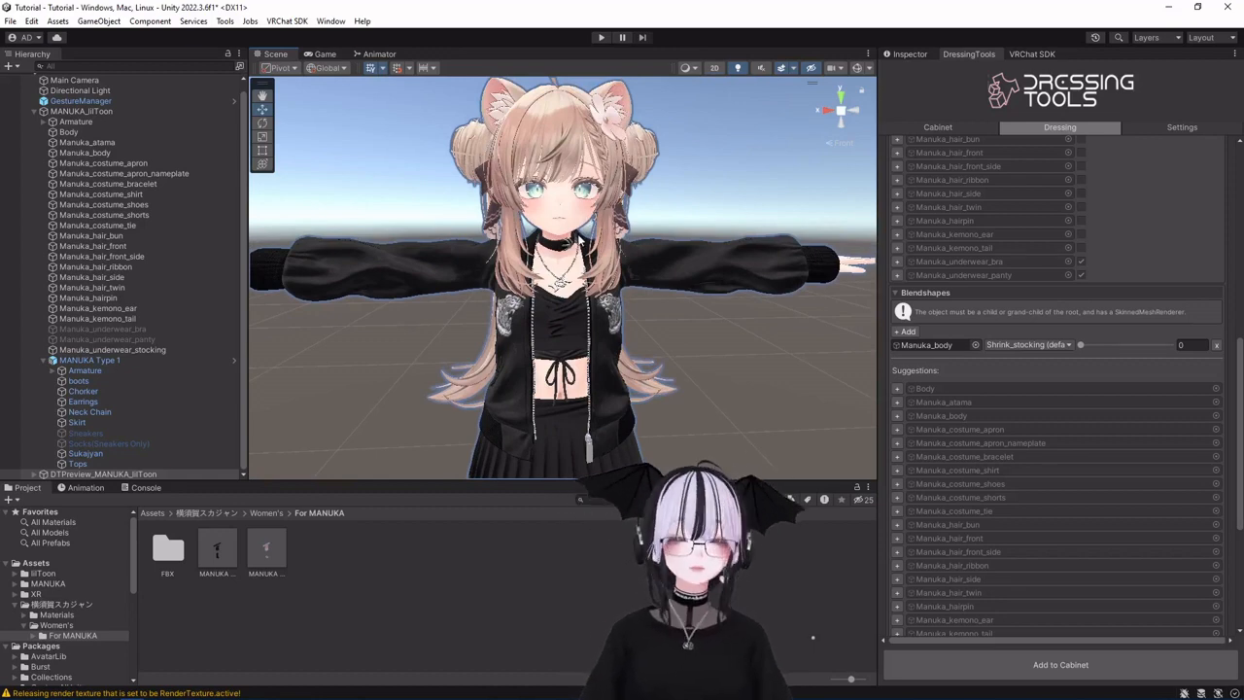
{"action": "scroll", "coordinate": [1092, 372], "scroll_direction": "down", "scroll_amount": 8}
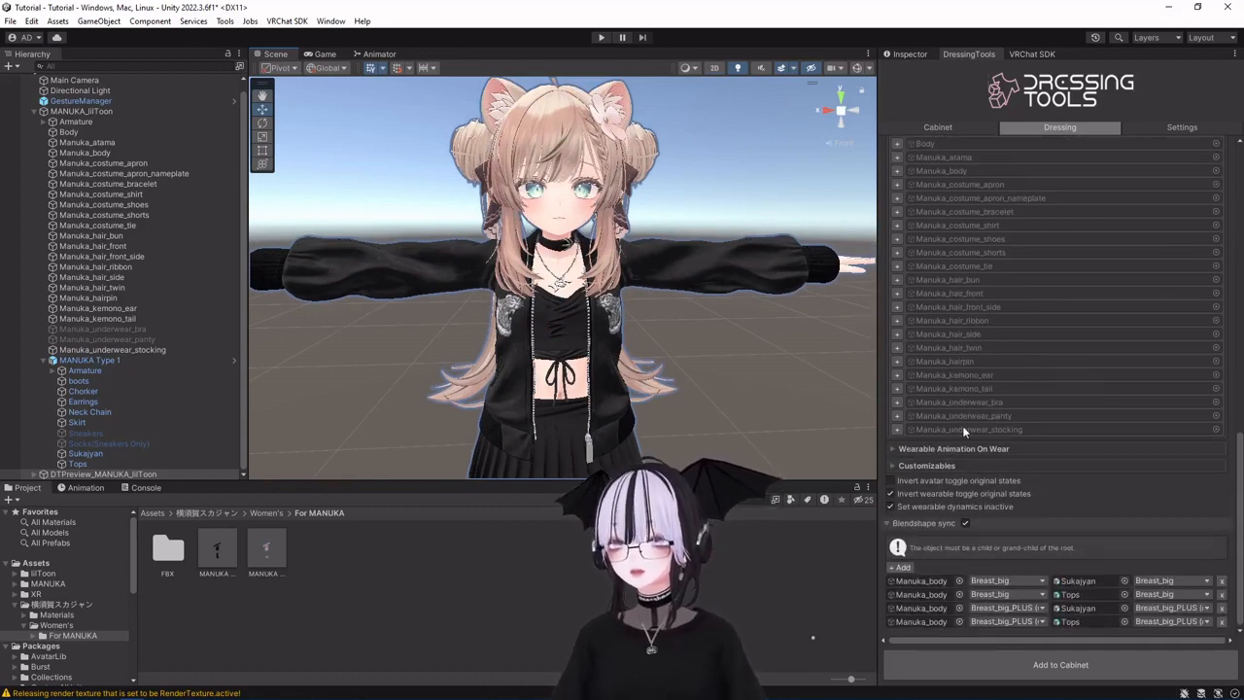
{"action": "scroll", "coordinate": [760, 318], "scroll_direction": "down", "scroll_amount": 2}
{"action": "middle_click_drag", "start_coordinate": [695, 372], "coordinate": [725, 343]}
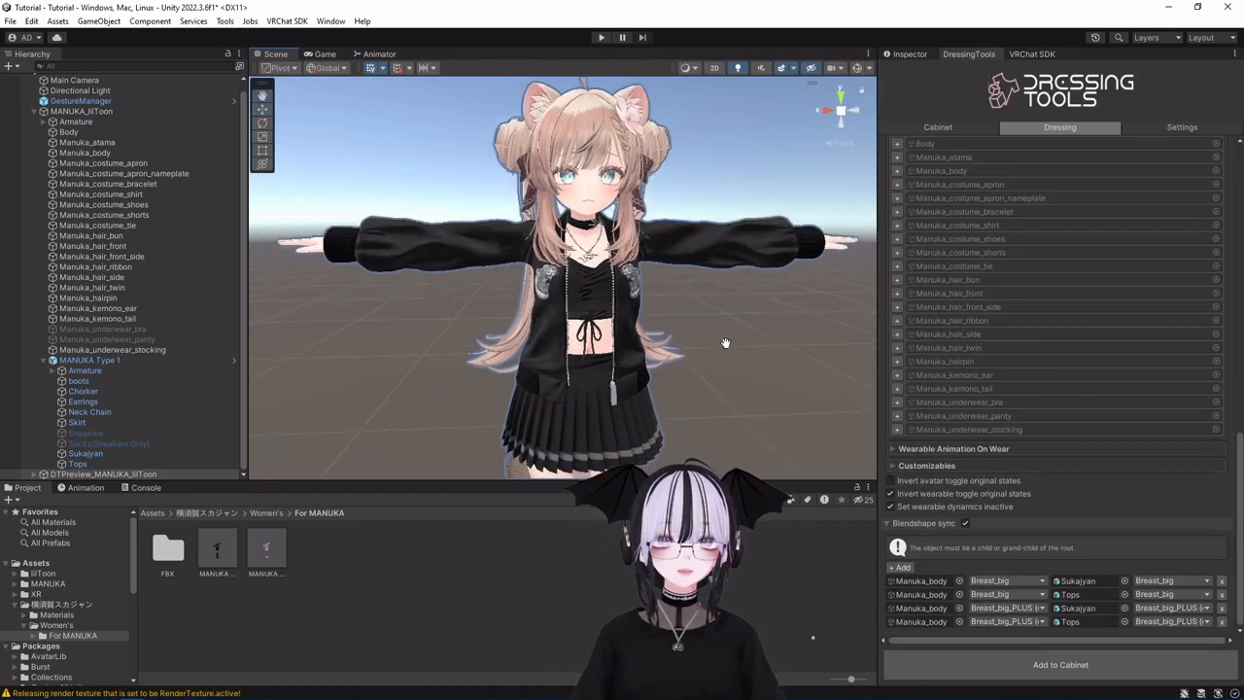
{"action": "scroll", "coordinate": [741, 343], "scroll_direction": "down", "scroll_amount": 2}
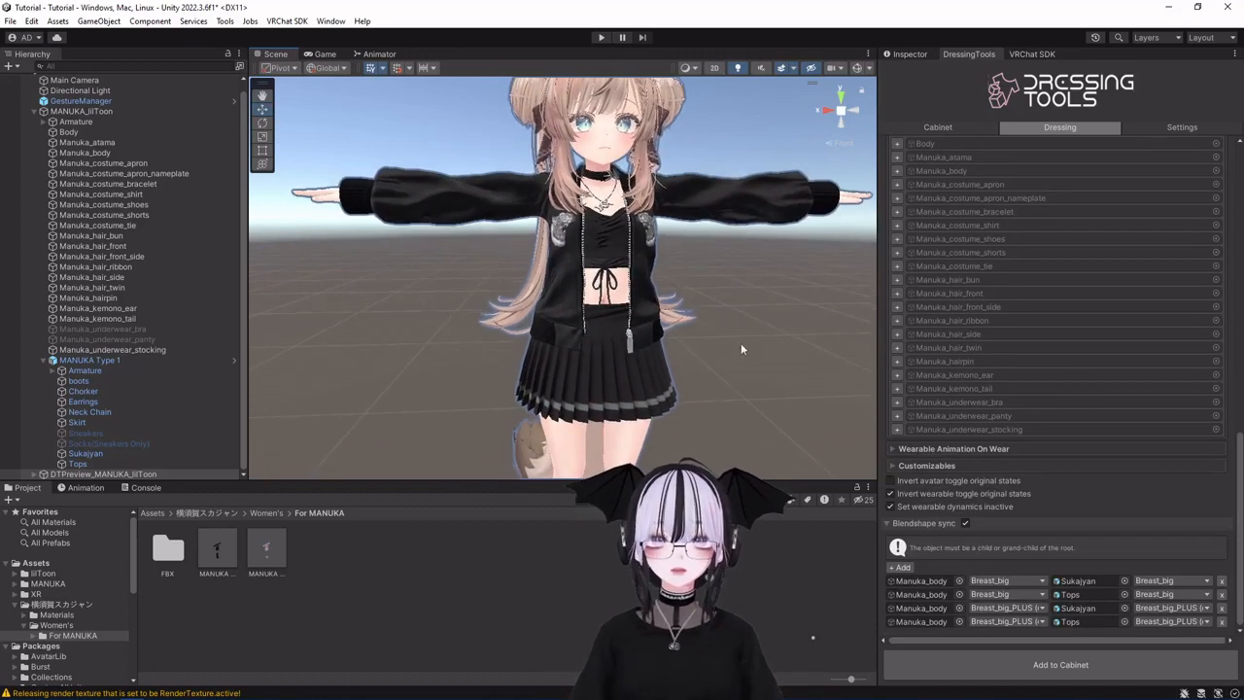
Open the wearable's on-wear animation toggles and examine the listed outfit parts and suggestions against the preview avatar.
{"action": "left_click", "coordinate": [892, 449]}
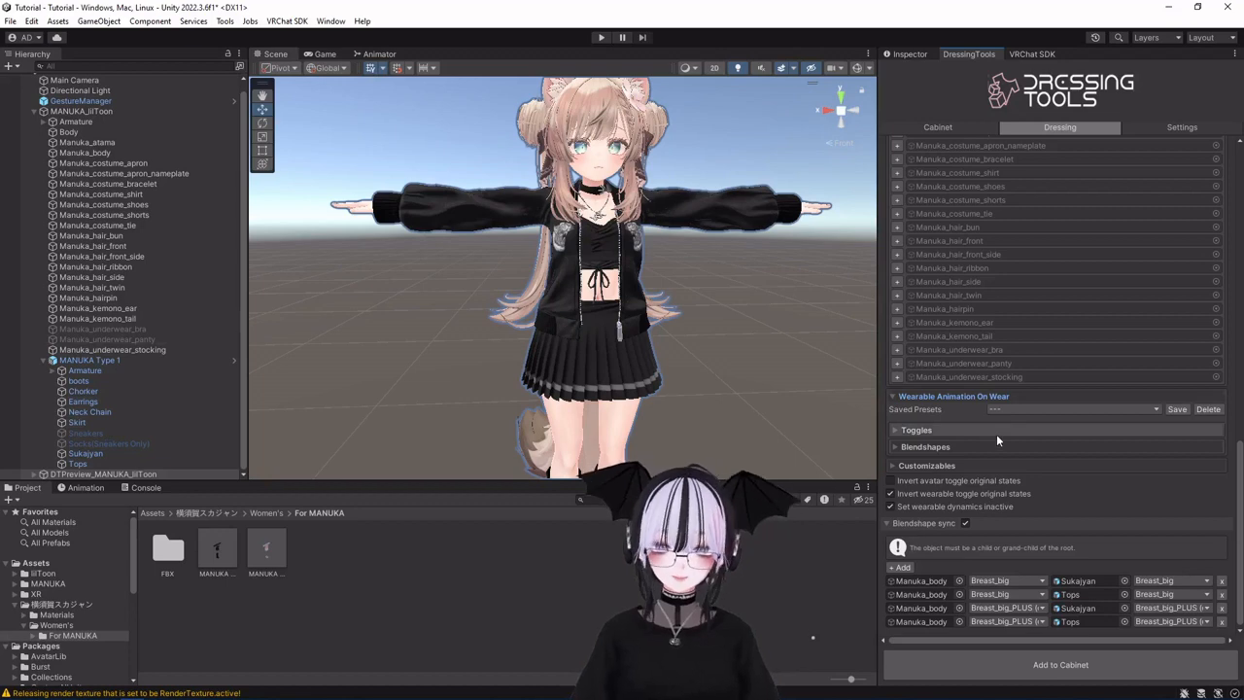
{"action": "scroll", "coordinate": [484, 375], "scroll_direction": "up", "scroll_amount": 3}
{"action": "scroll", "coordinate": [654, 408], "scroll_direction": "down", "scroll_amount": 9}
{"action": "scroll", "coordinate": [661, 420], "scroll_direction": "up", "scroll_amount": 5}
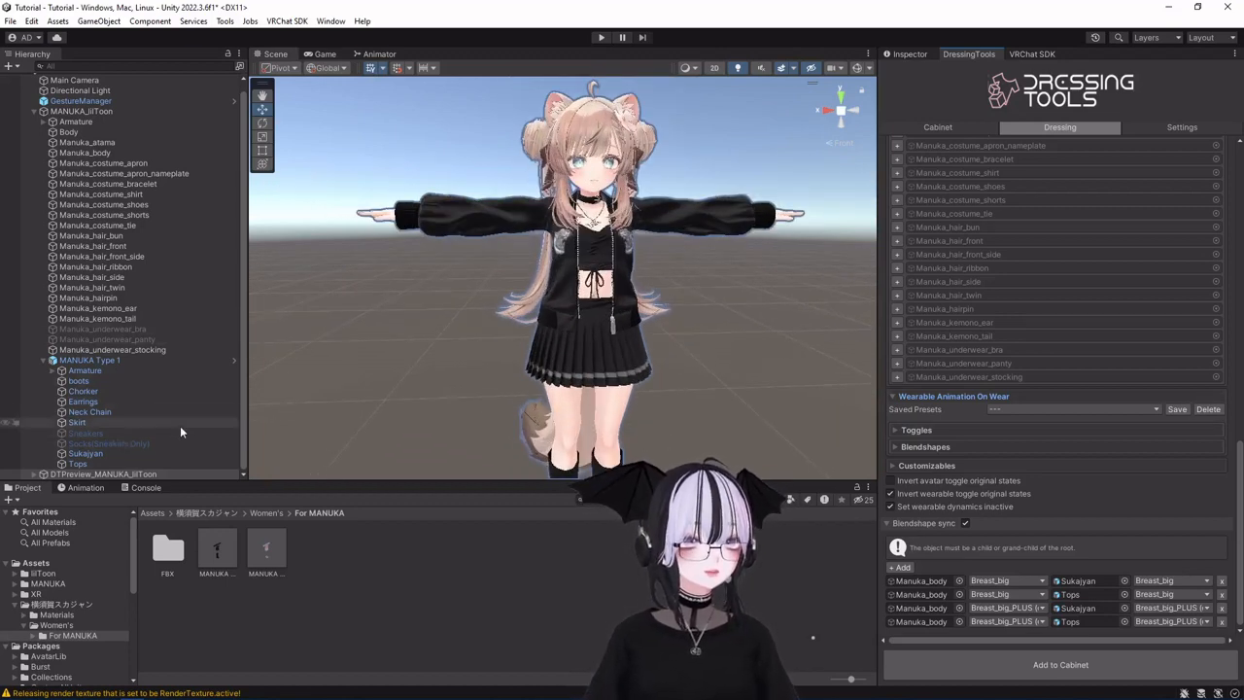
{"action": "middle_click_drag", "start_coordinate": [738, 397], "coordinate": [742, 272]}
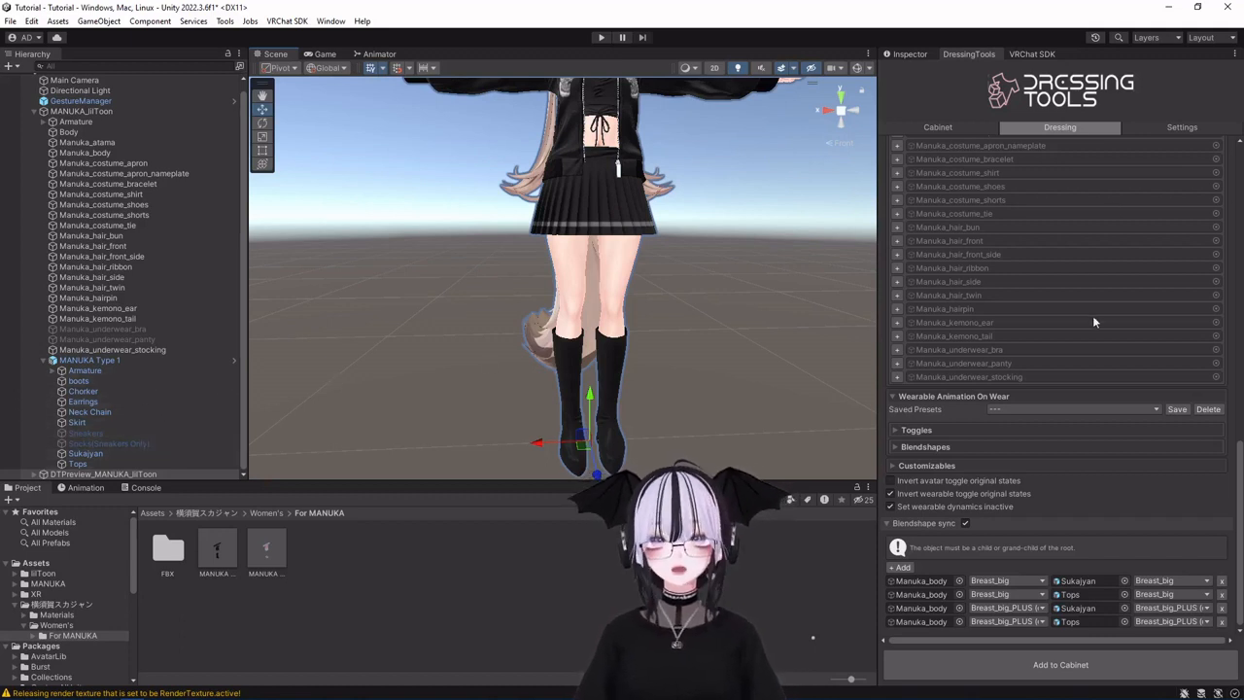
{"action": "left_click", "coordinate": [895, 430]}
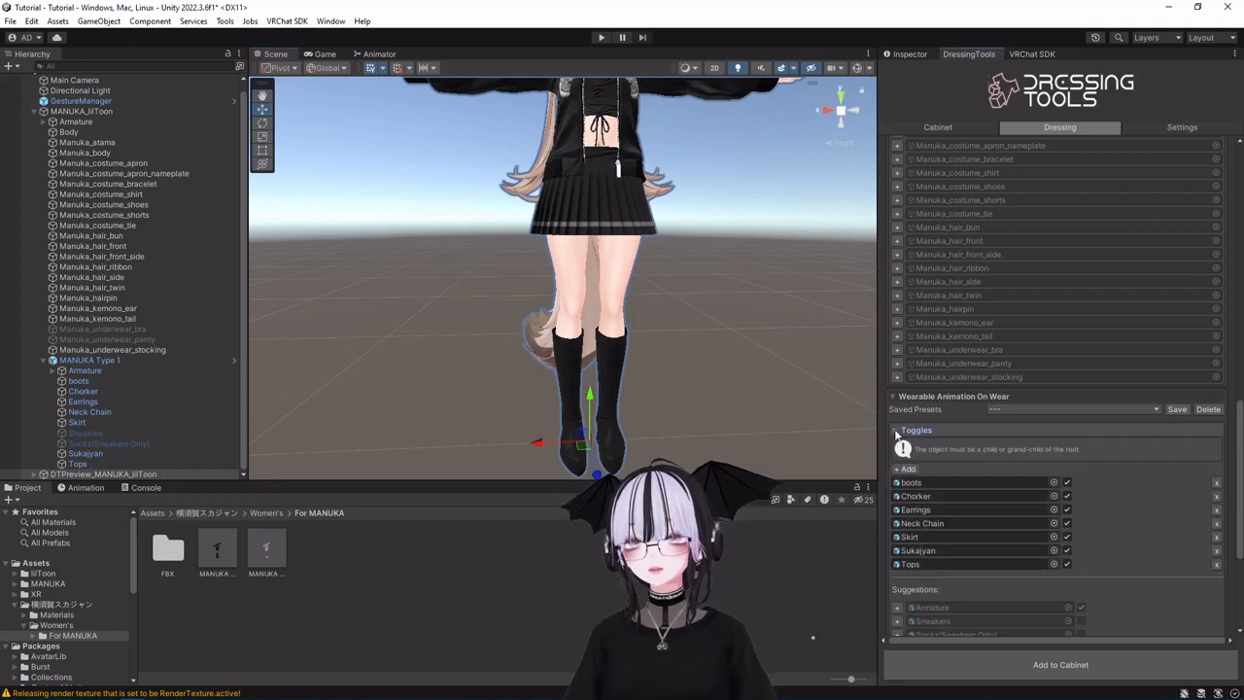
{"action": "scroll", "coordinate": [1097, 448], "scroll_direction": "down", "scroll_amount": 3}
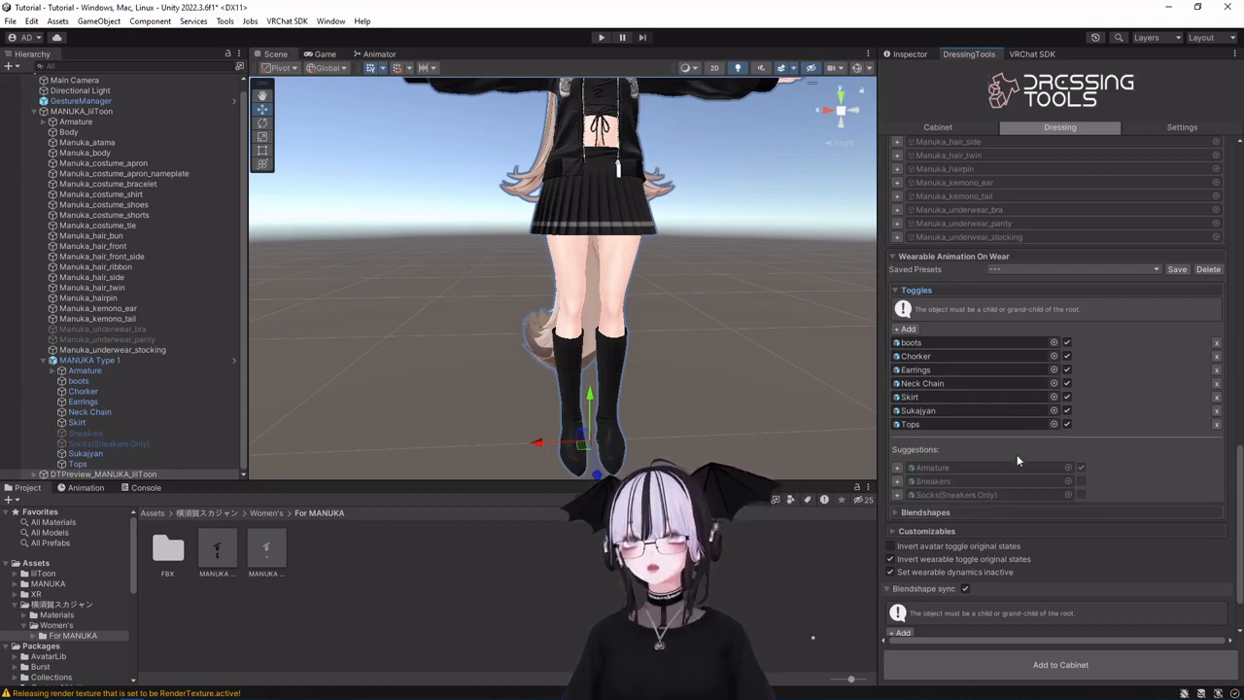
{"action": "scroll", "coordinate": [1021, 466], "scroll_direction": "up", "scroll_amount": 4}
{"action": "scroll", "coordinate": [1058, 474], "scroll_direction": "up", "scroll_amount": 4}
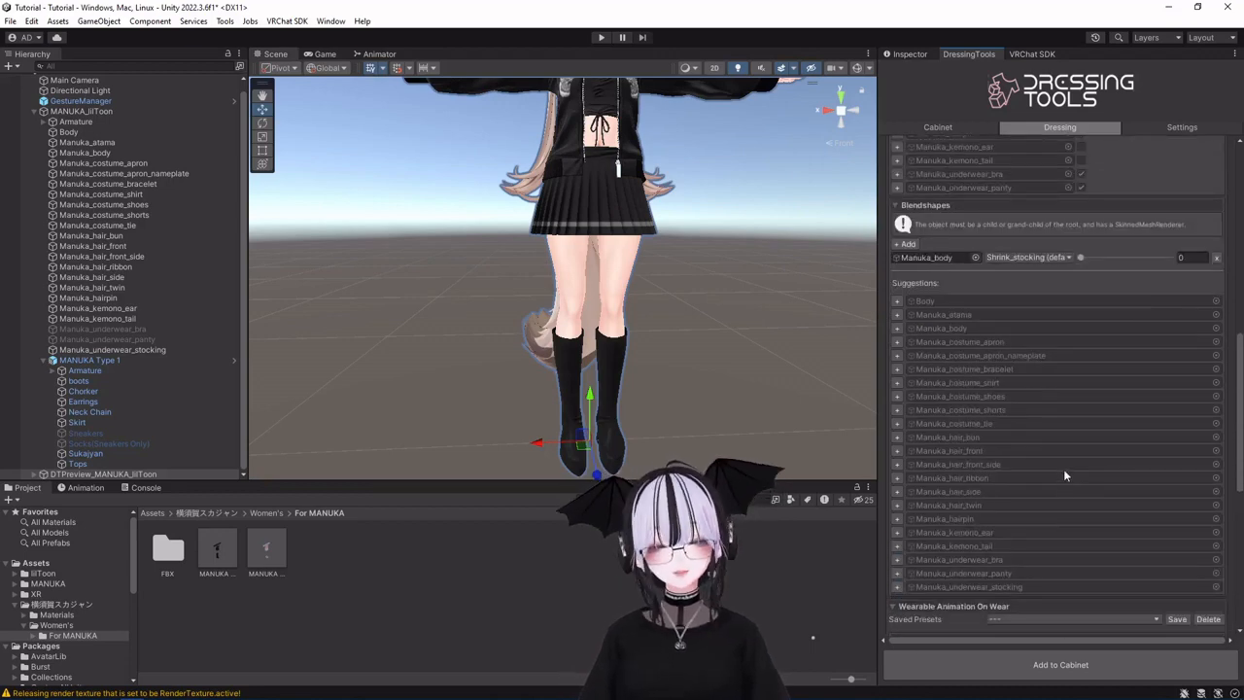
Add a toggle-type customizable to the wearable and name it Sneakers.
{"action": "scroll", "coordinate": [1063, 468], "scroll_direction": "down", "scroll_amount": 10}
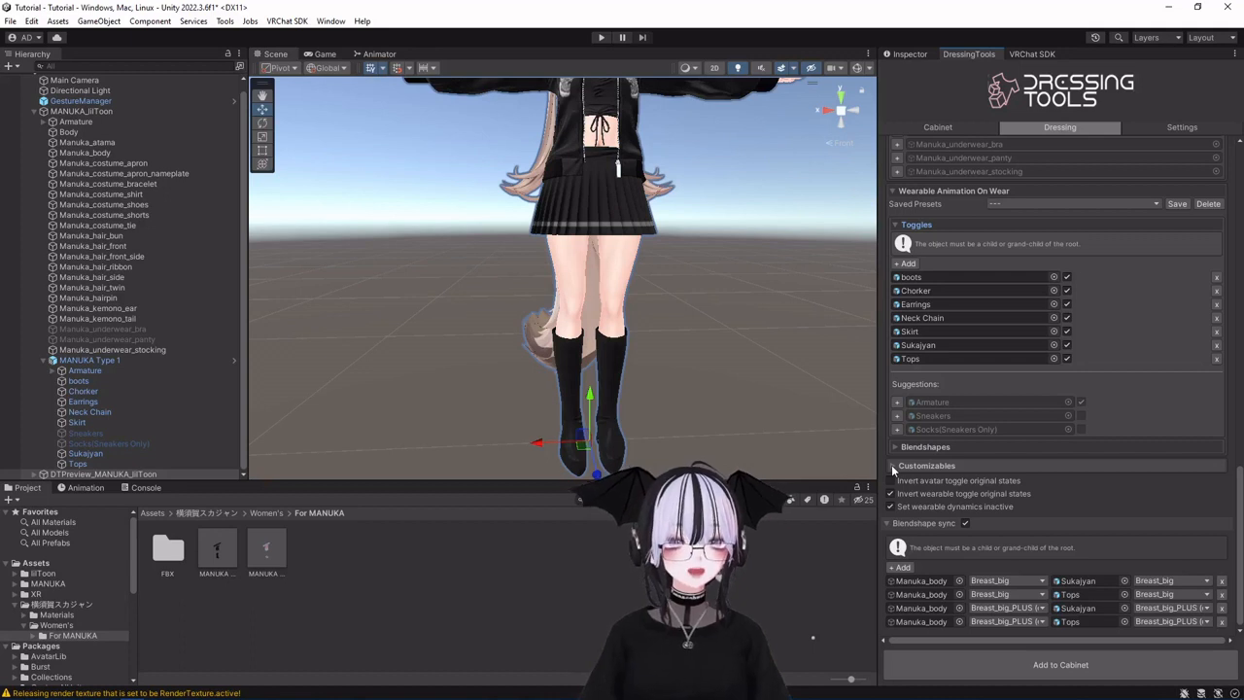
{"action": "left_click", "coordinate": [892, 465]}
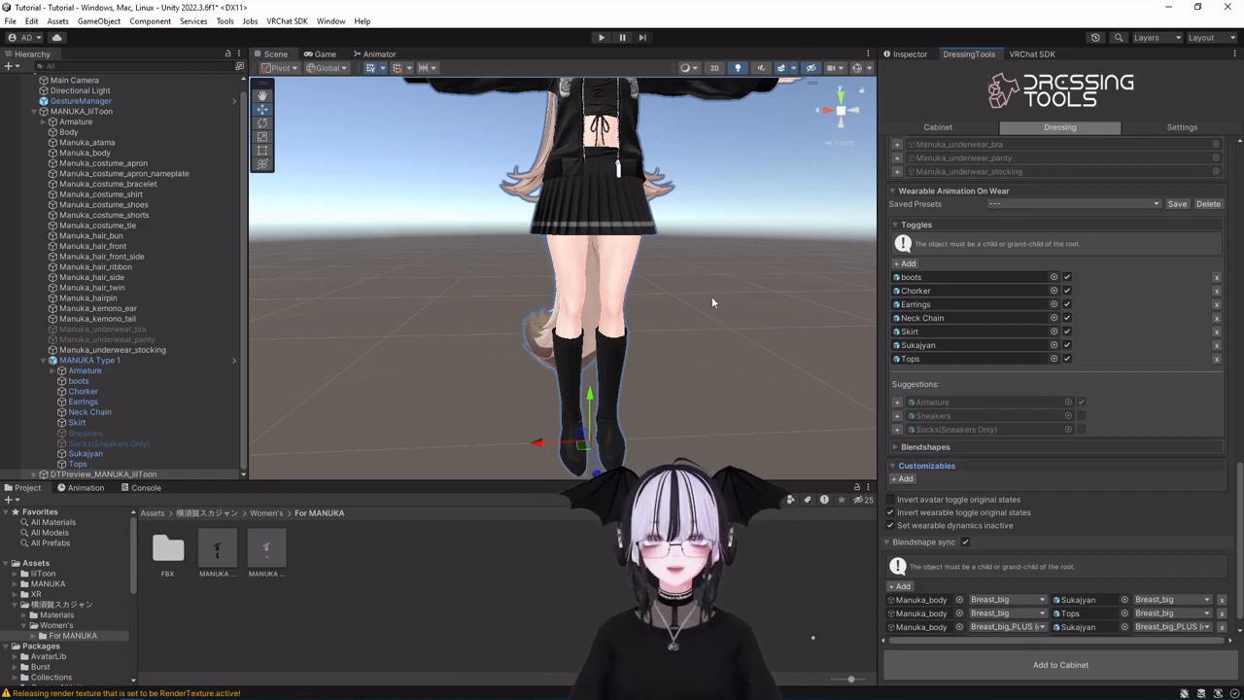
{"action": "left_click", "coordinate": [904, 479]}
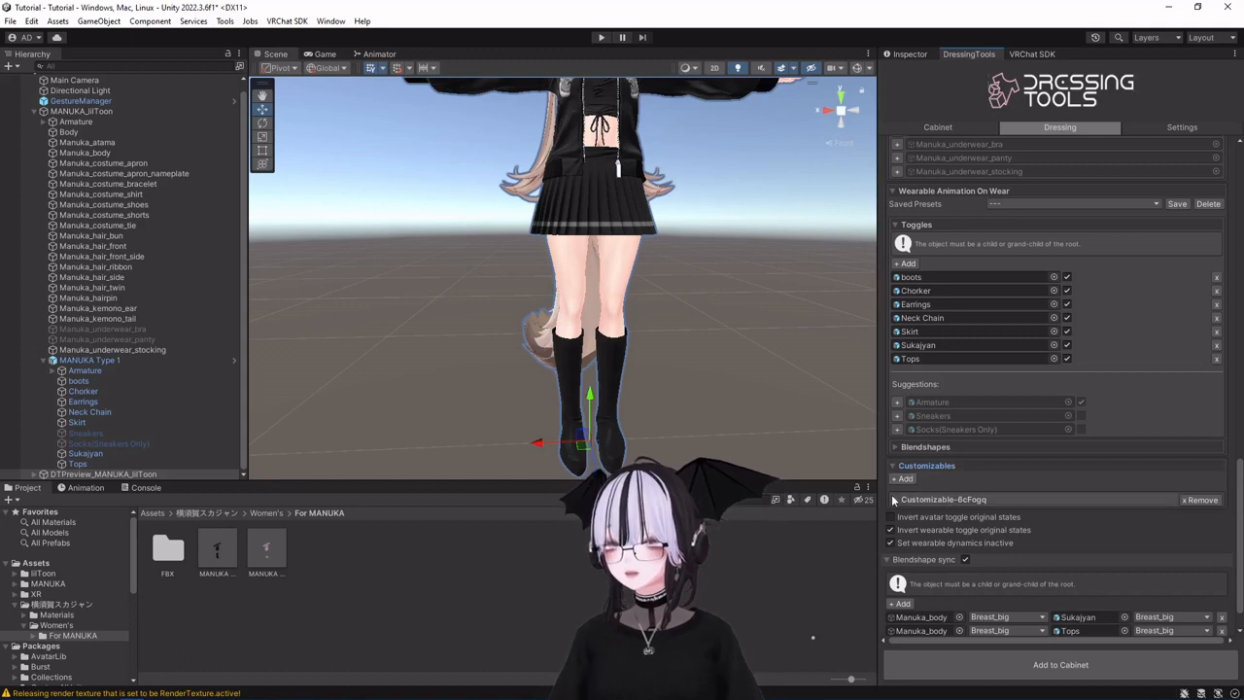
{"action": "left_click", "coordinate": [893, 498]}
{"action": "left_click", "coordinate": [1122, 513]}
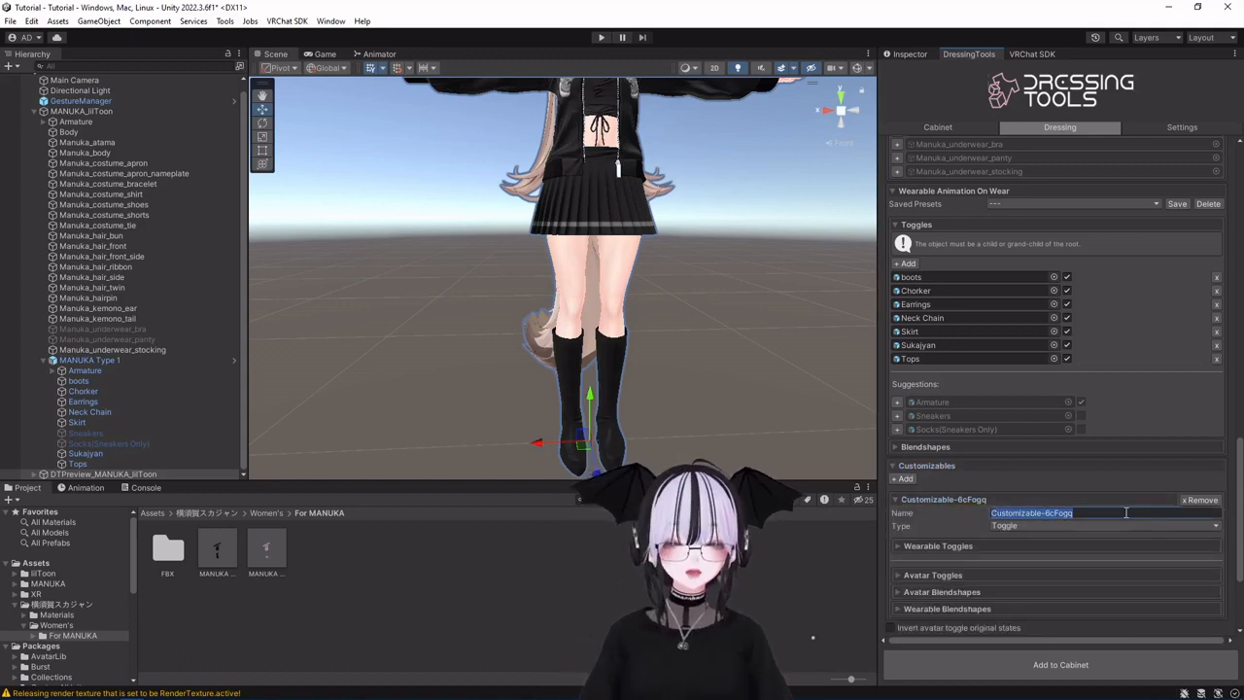
{"action": "type", "text": "Sneakers"}
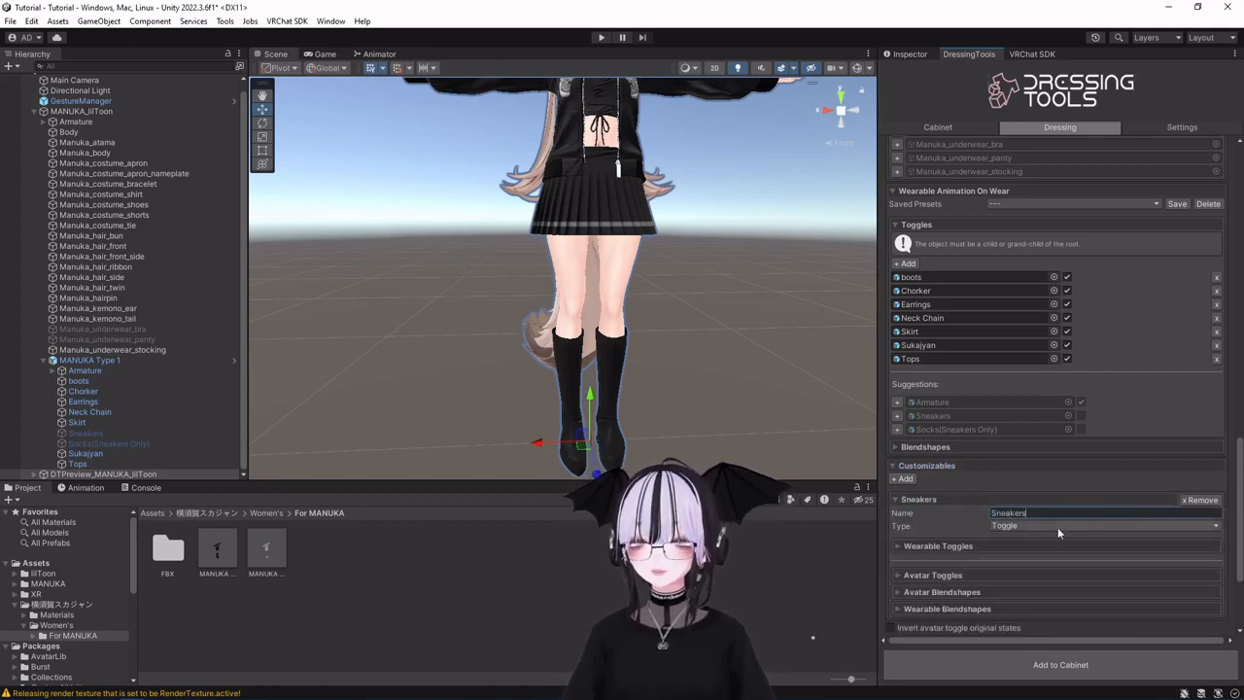
Add Sneakers and Socks(Sneakers Only) as enabled and boots as disabled to the Sneakers customizable's wearable toggles.
{"action": "left_click", "coordinate": [914, 546]}
{"action": "scroll", "coordinate": [974, 477], "scroll_direction": "down", "scroll_amount": 3}
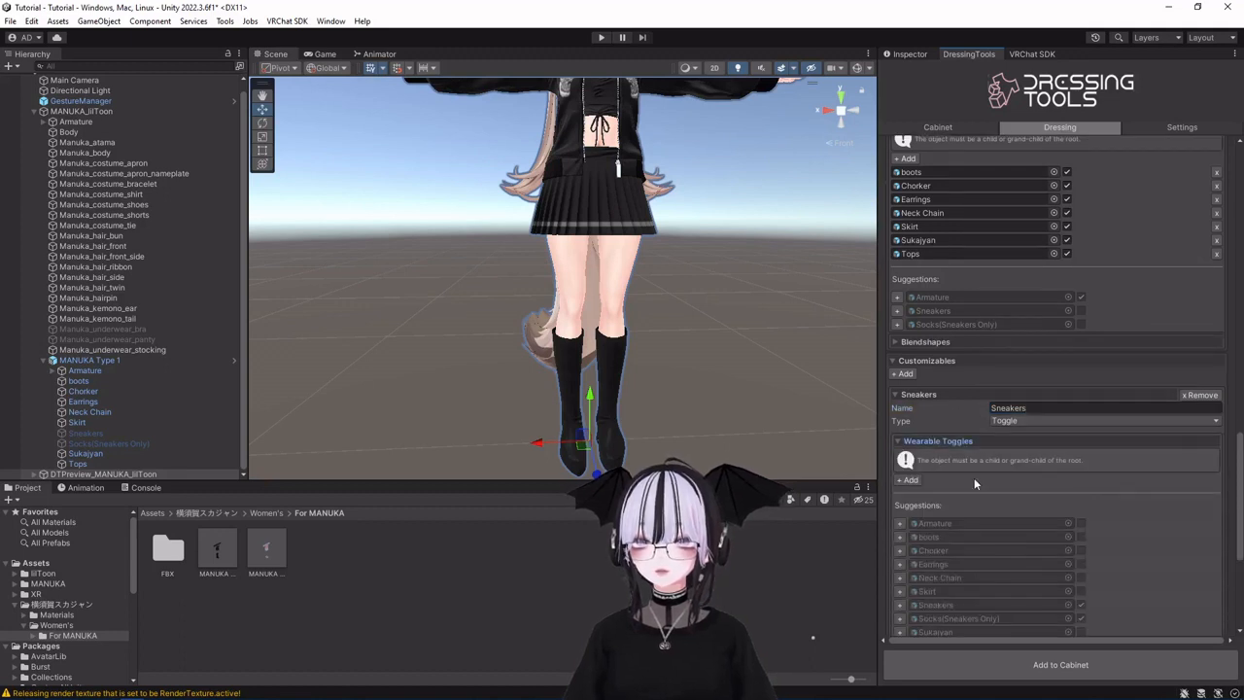
{"action": "scroll", "coordinate": [1158, 483], "scroll_direction": "down", "scroll_amount": 2}
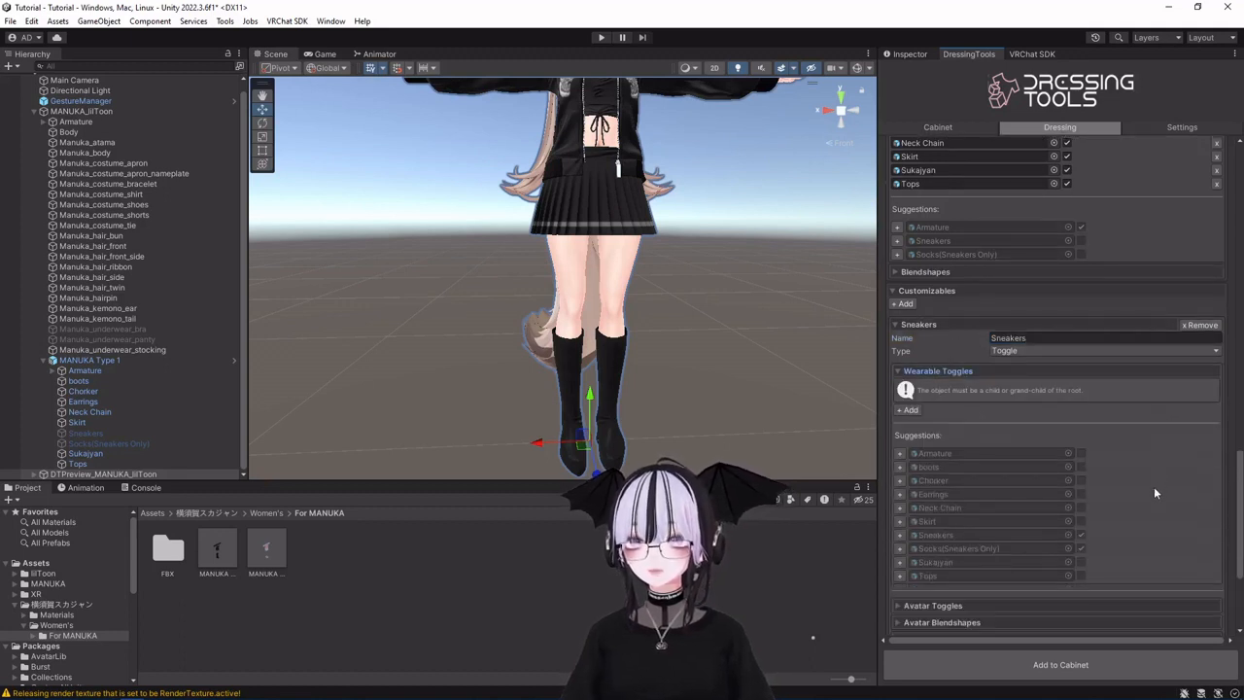
{"action": "left_click", "coordinate": [900, 535]}
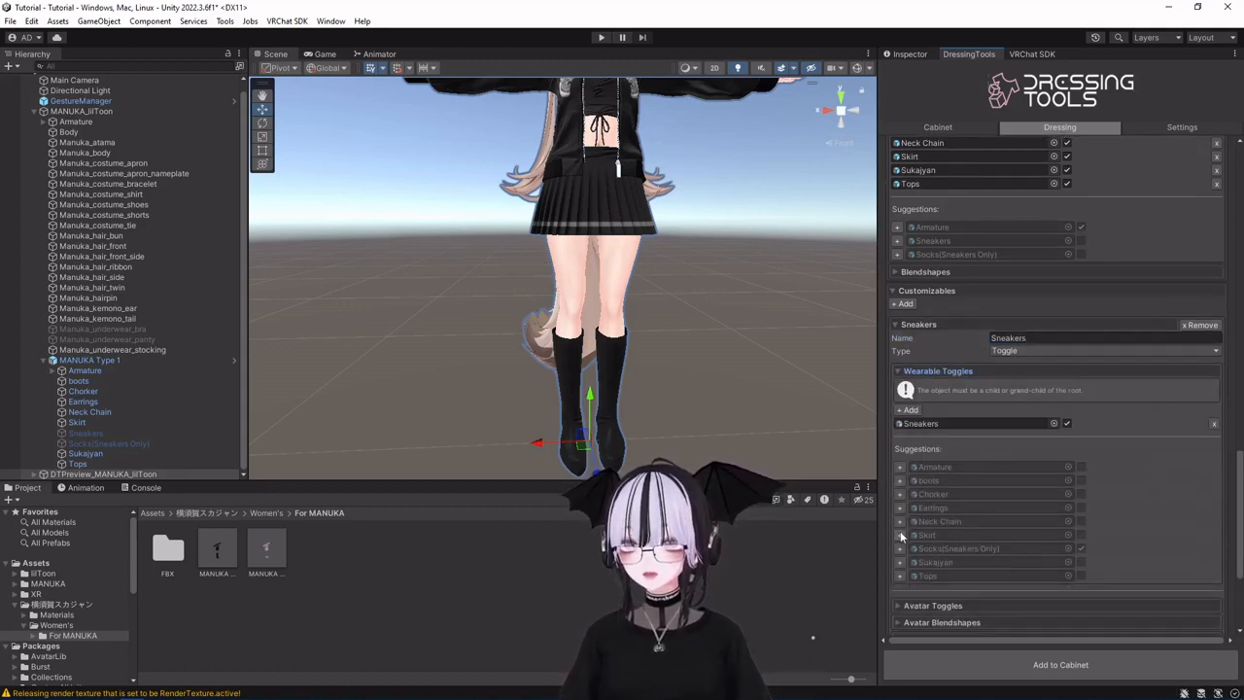
{"action": "left_click", "coordinate": [900, 548]}
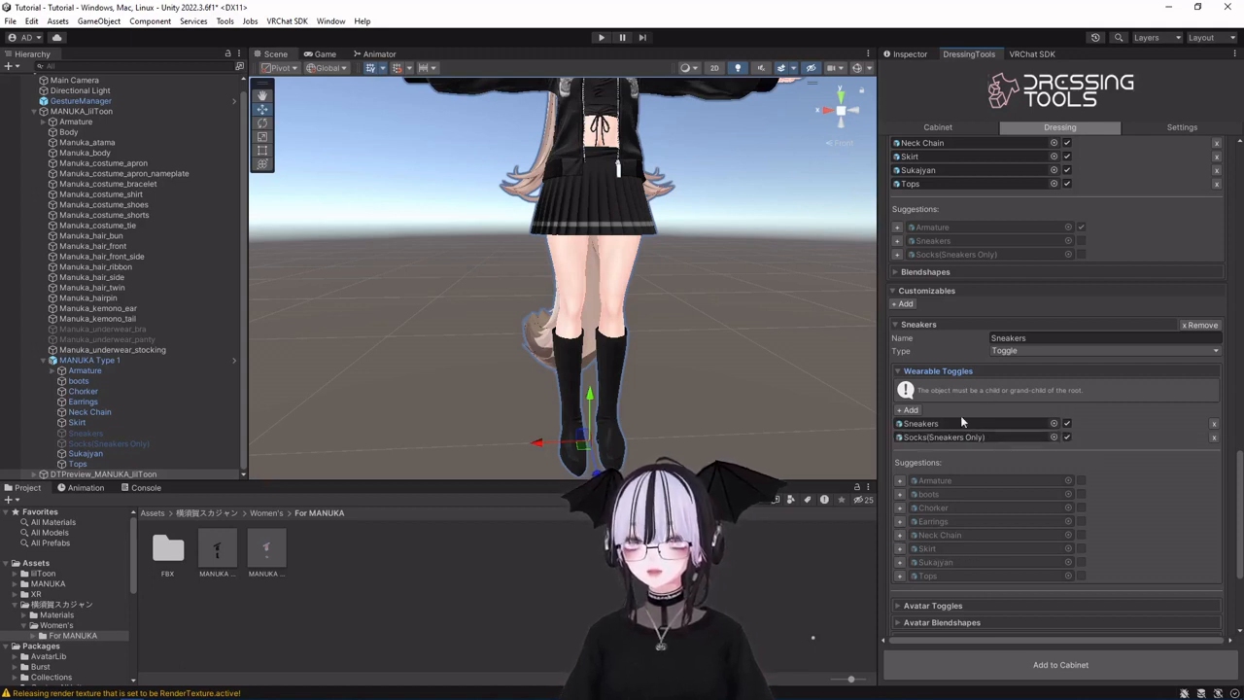
{"action": "left_click", "coordinate": [900, 495]}
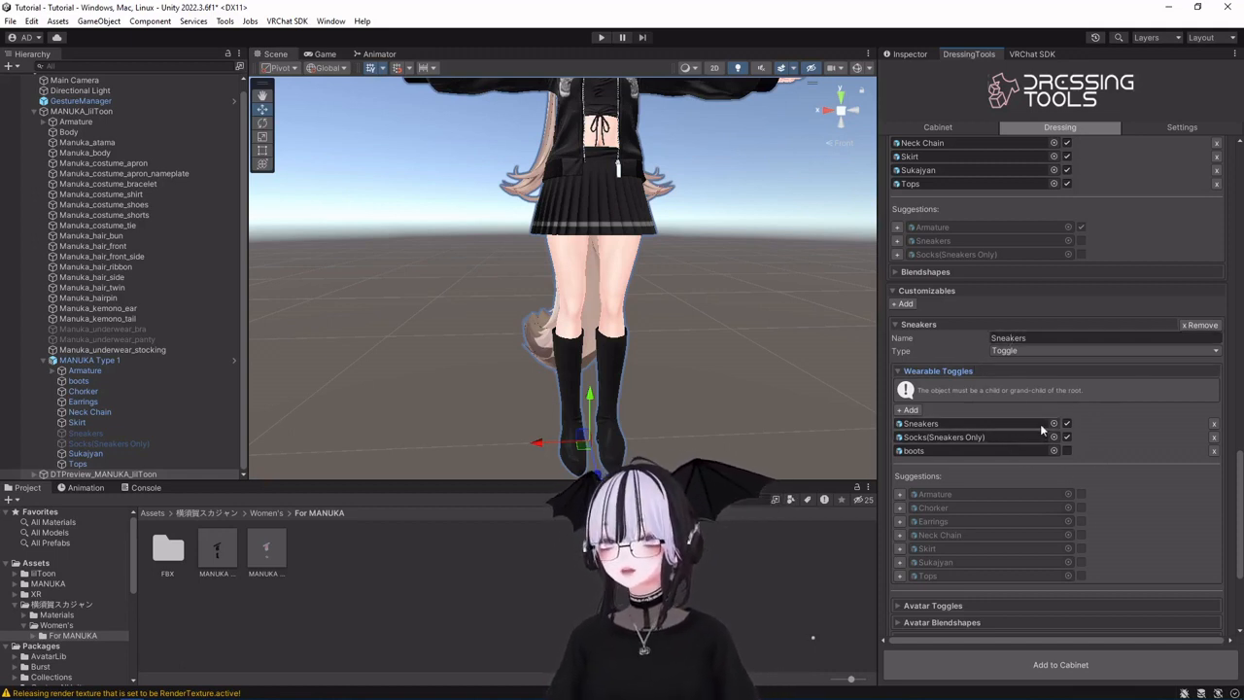
Review the avatar and wearable on-wear toggles and blendshapes, and compare them with the Sneakers customizable's wearable toggles.
{"action": "scroll", "coordinate": [1066, 439], "scroll_direction": "down", "scroll_amount": 10}
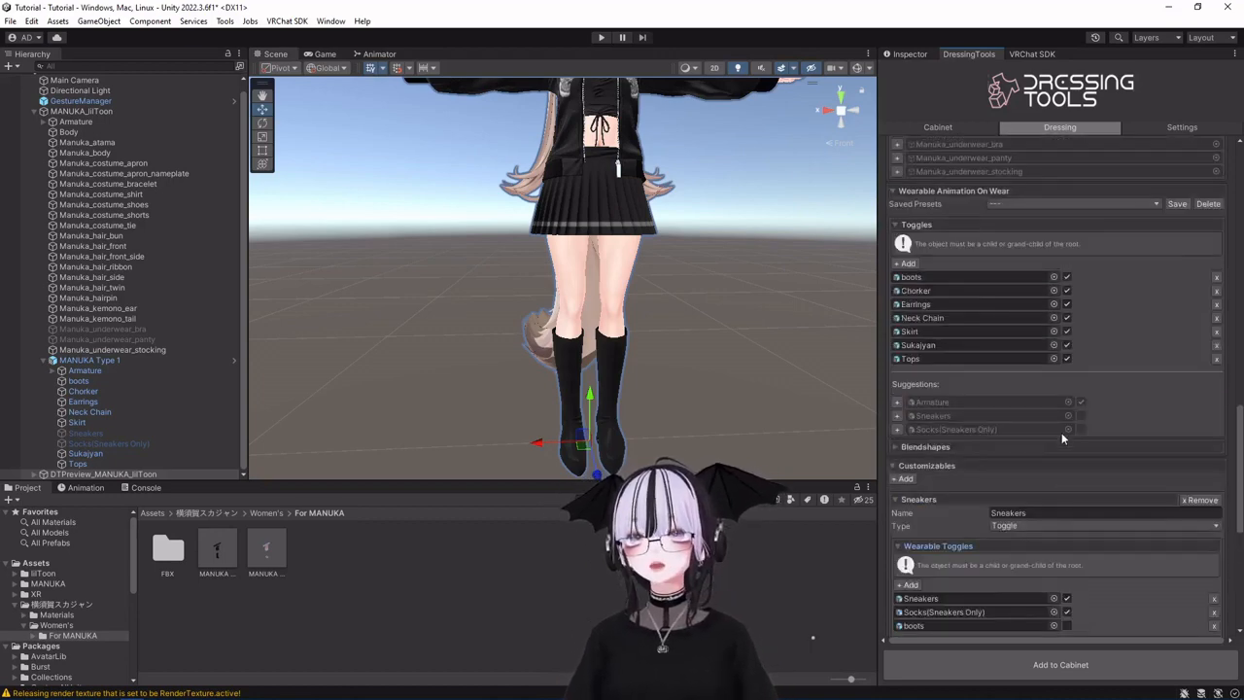
{"action": "scroll", "coordinate": [1085, 448], "scroll_direction": "down", "scroll_amount": 10}
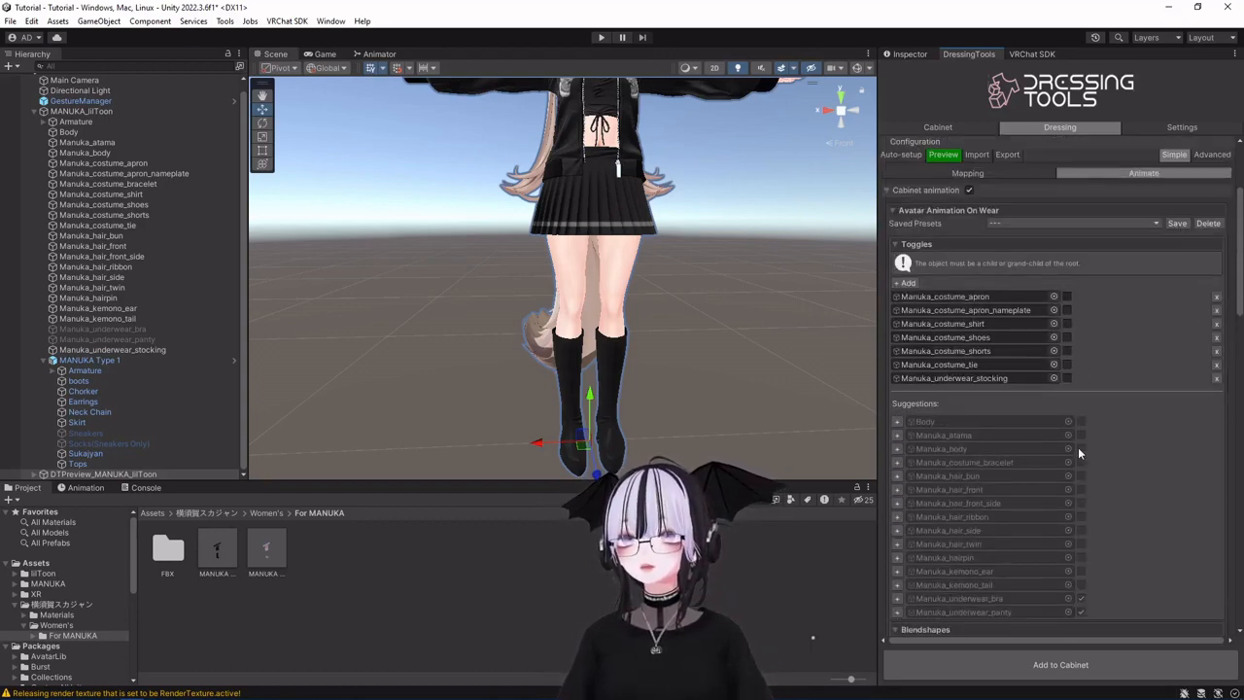
{"action": "scroll", "coordinate": [1089, 389], "scroll_direction": "up", "scroll_amount": 1}
{"action": "scroll", "coordinate": [1101, 388], "scroll_direction": "down", "scroll_amount": 8}
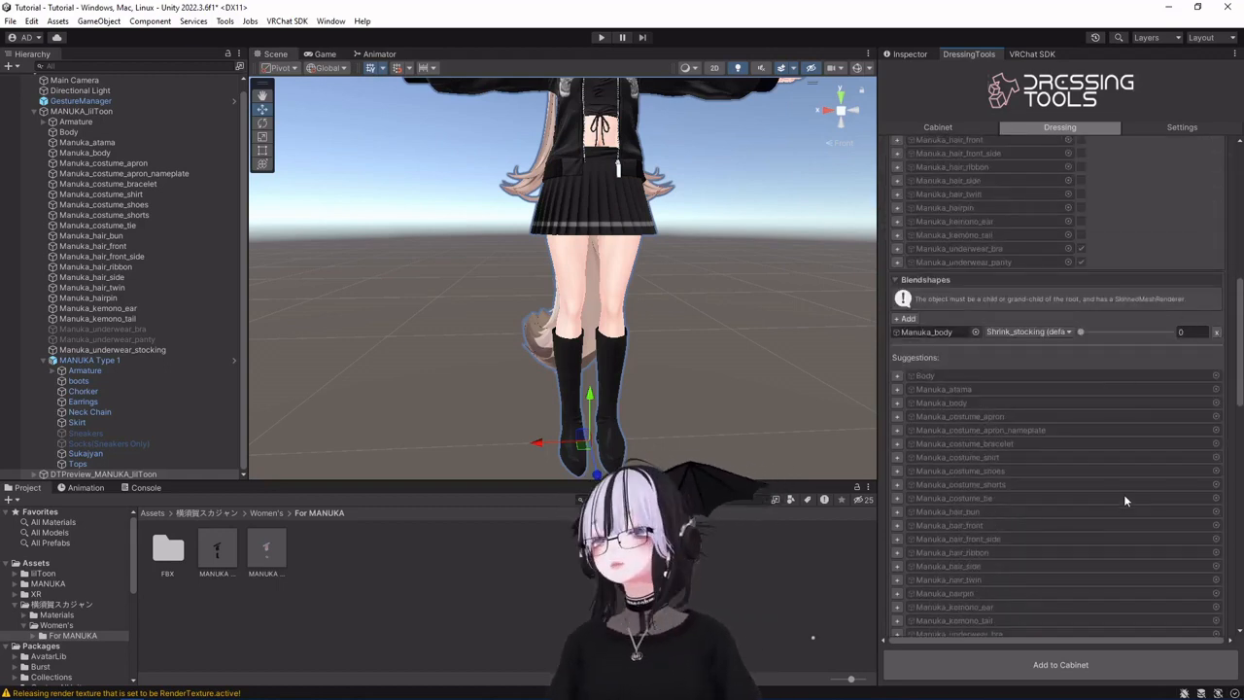
{"action": "scroll", "coordinate": [1124, 494], "scroll_direction": "down", "scroll_amount": 4}
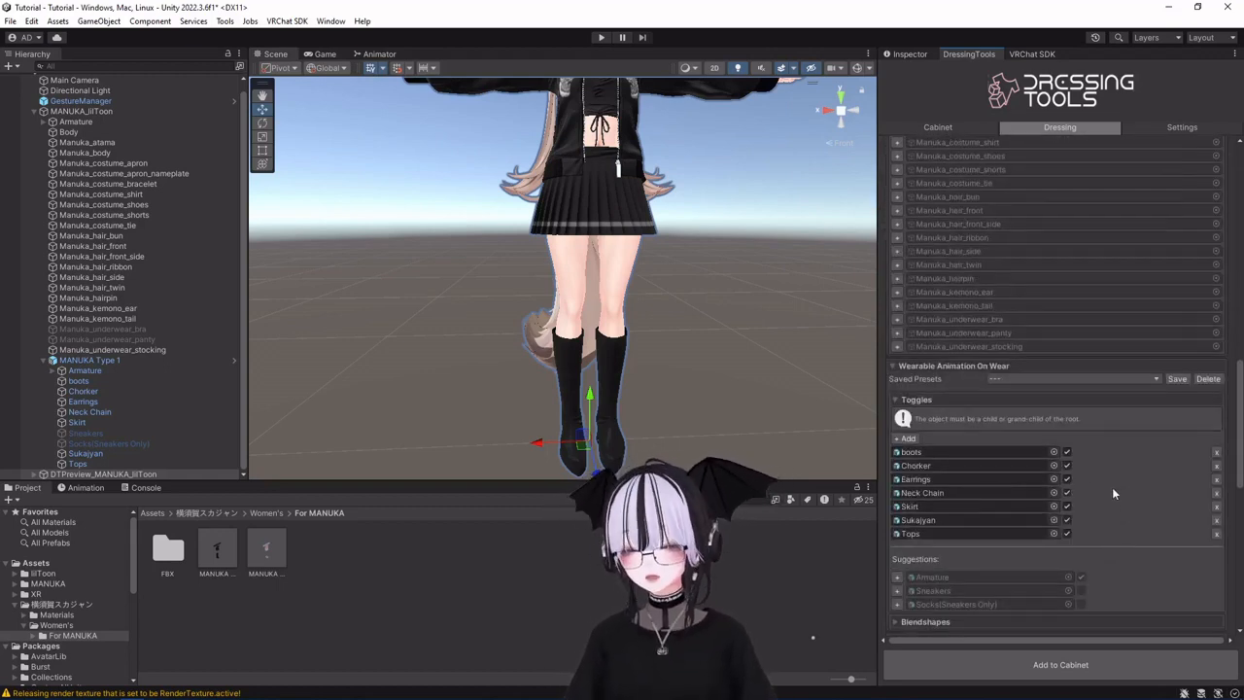
{"action": "scroll", "coordinate": [918, 360], "scroll_direction": "down", "scroll_amount": 4}
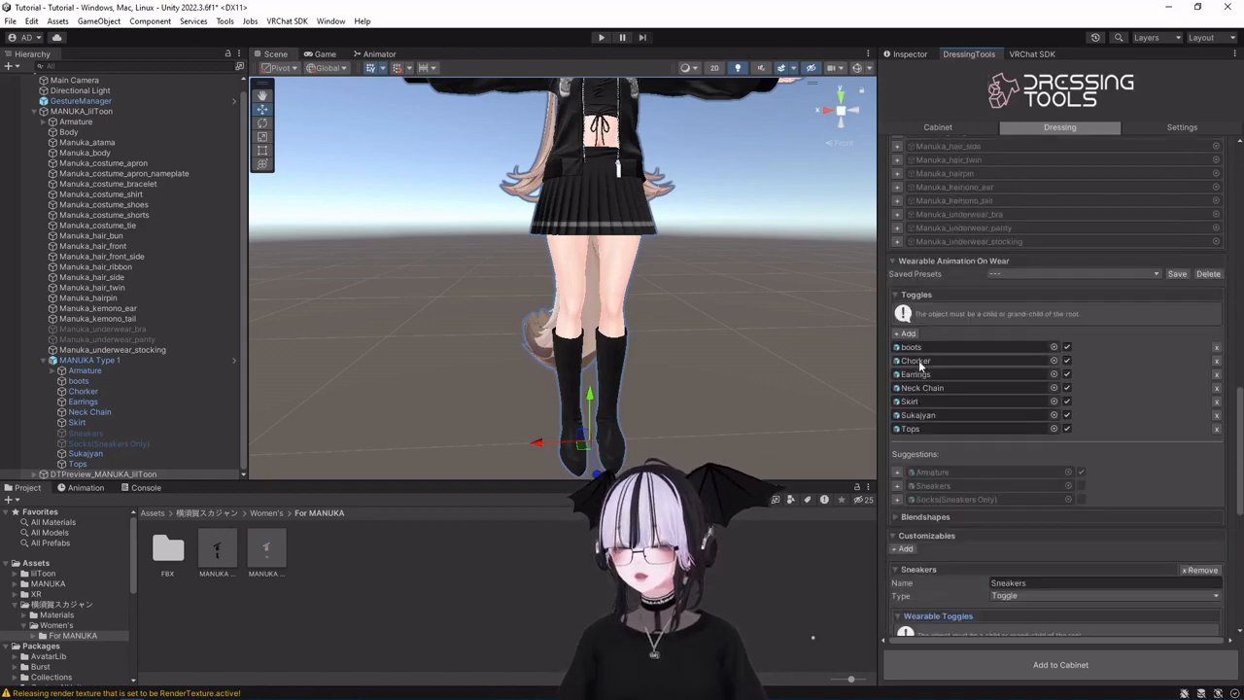
{"action": "scroll", "coordinate": [919, 360], "scroll_direction": "down", "scroll_amount": 2}
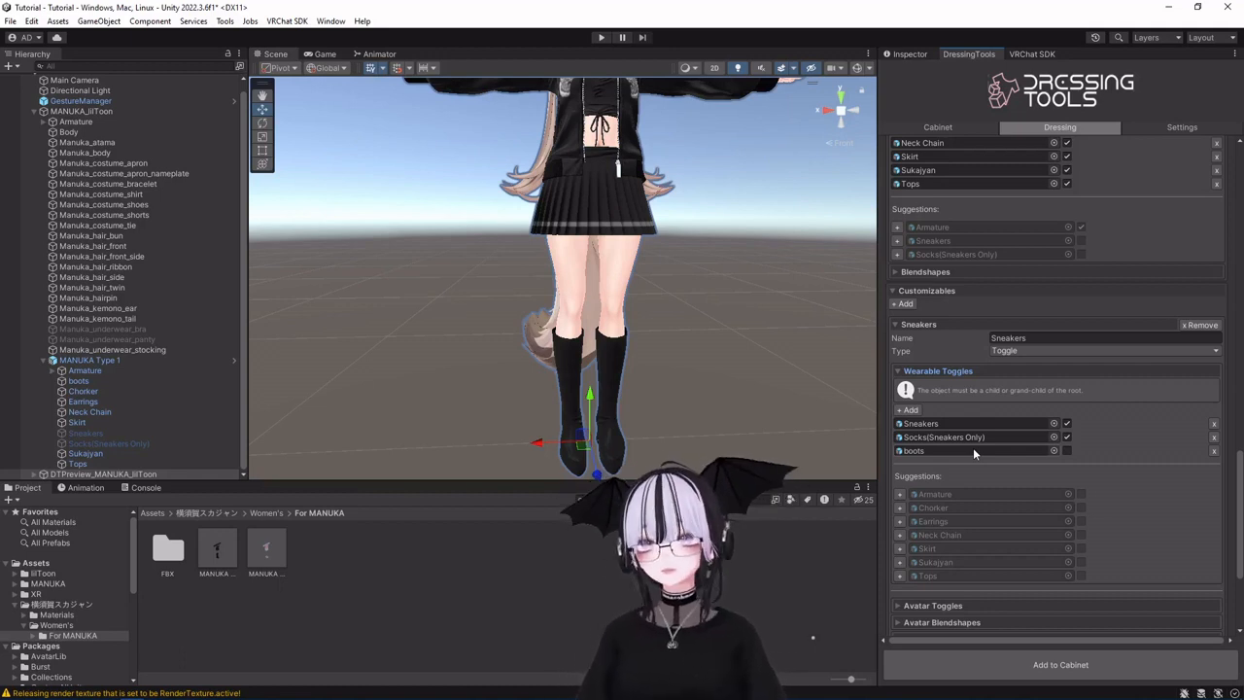
{"action": "scroll", "coordinate": [995, 310], "scroll_direction": "up", "scroll_amount": 5}
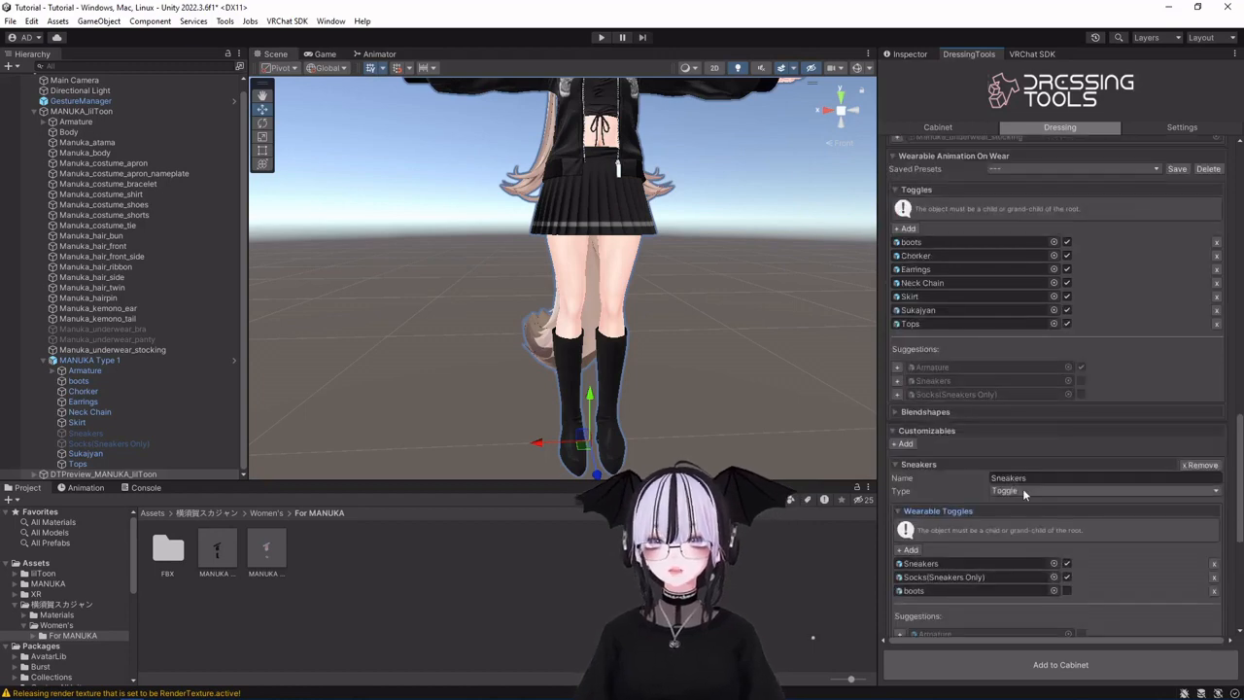
{"action": "scroll", "coordinate": [977, 366], "scroll_direction": "down", "scroll_amount": 5}
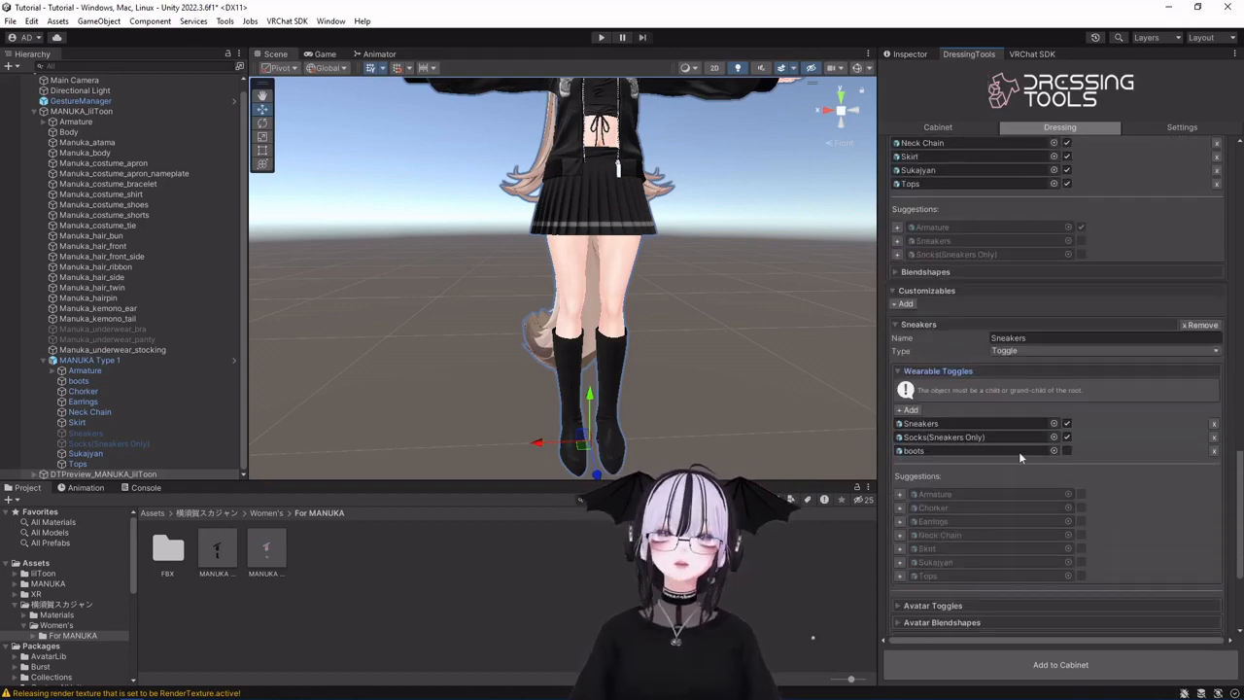
{"action": "scroll", "coordinate": [1122, 459], "scroll_direction": "down", "scroll_amount": 3}
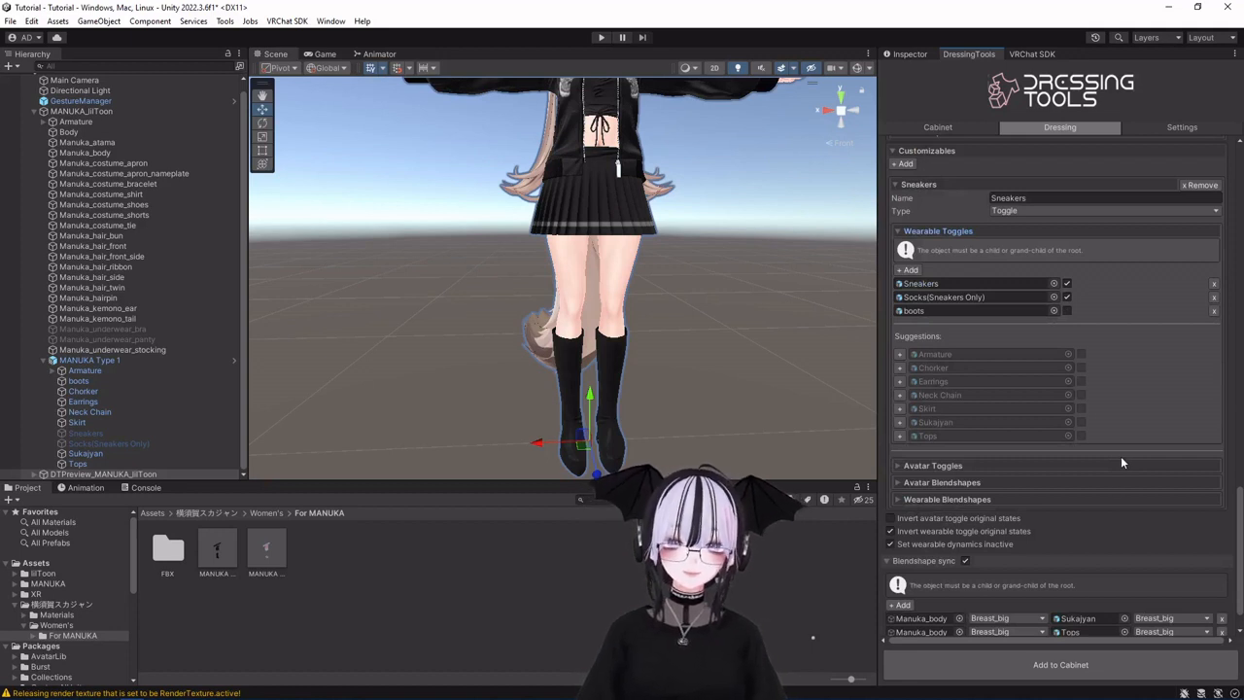
{"action": "scroll", "coordinate": [788, 433], "scroll_direction": "up", "scroll_amount": 2}
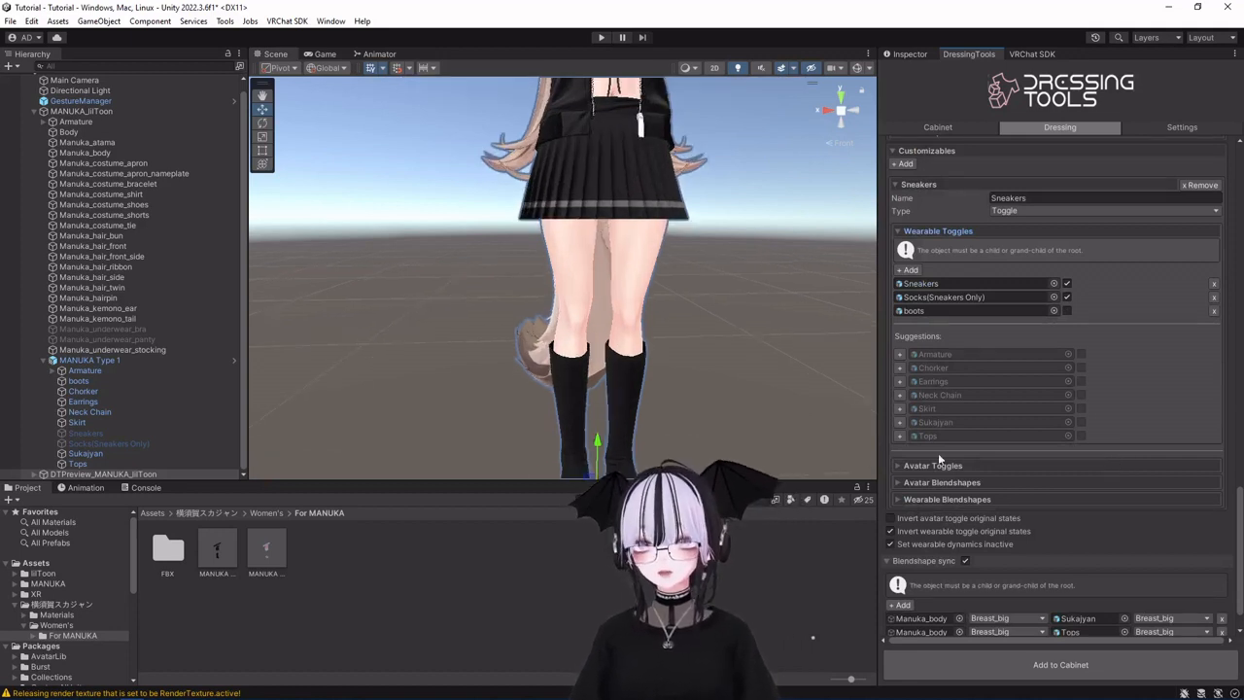
{"action": "scroll", "coordinate": [1098, 344], "scroll_direction": "down", "scroll_amount": 1}
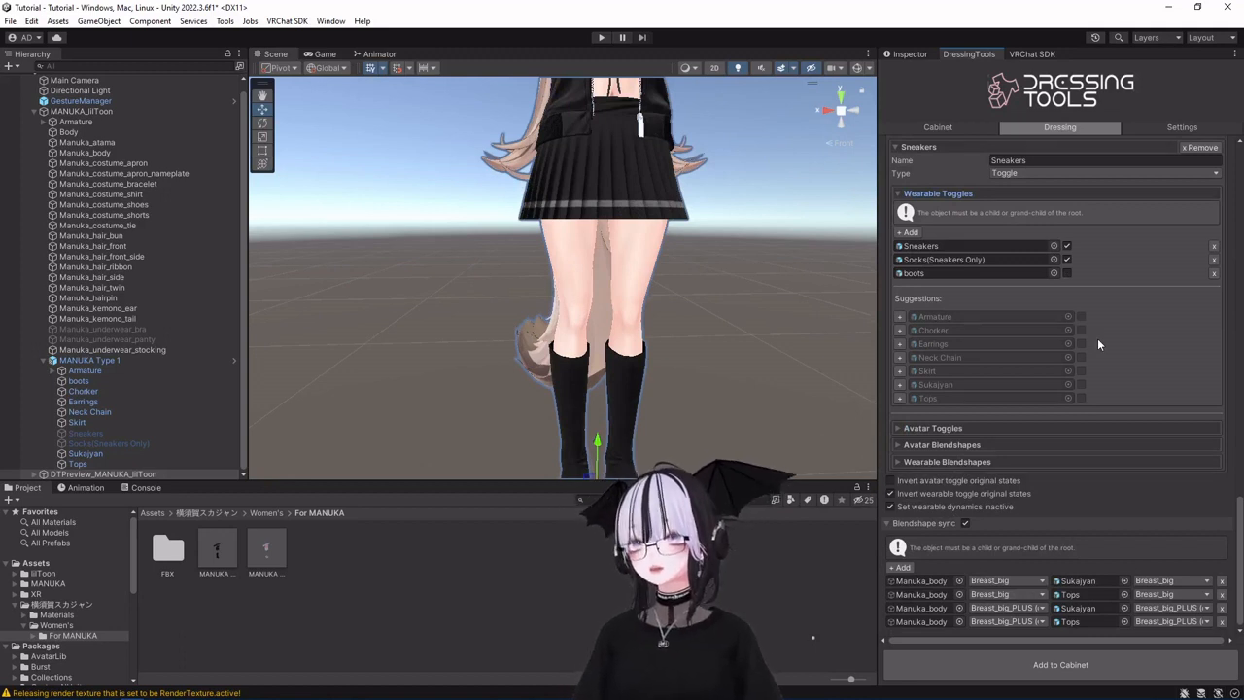
Open the Sneakers customizable's avatar toggles and examine the suggested avatar objects and the options below them.
{"action": "left_click", "coordinate": [933, 429]}
{"action": "scroll", "coordinate": [933, 439], "scroll_direction": "down", "scroll_amount": 2}
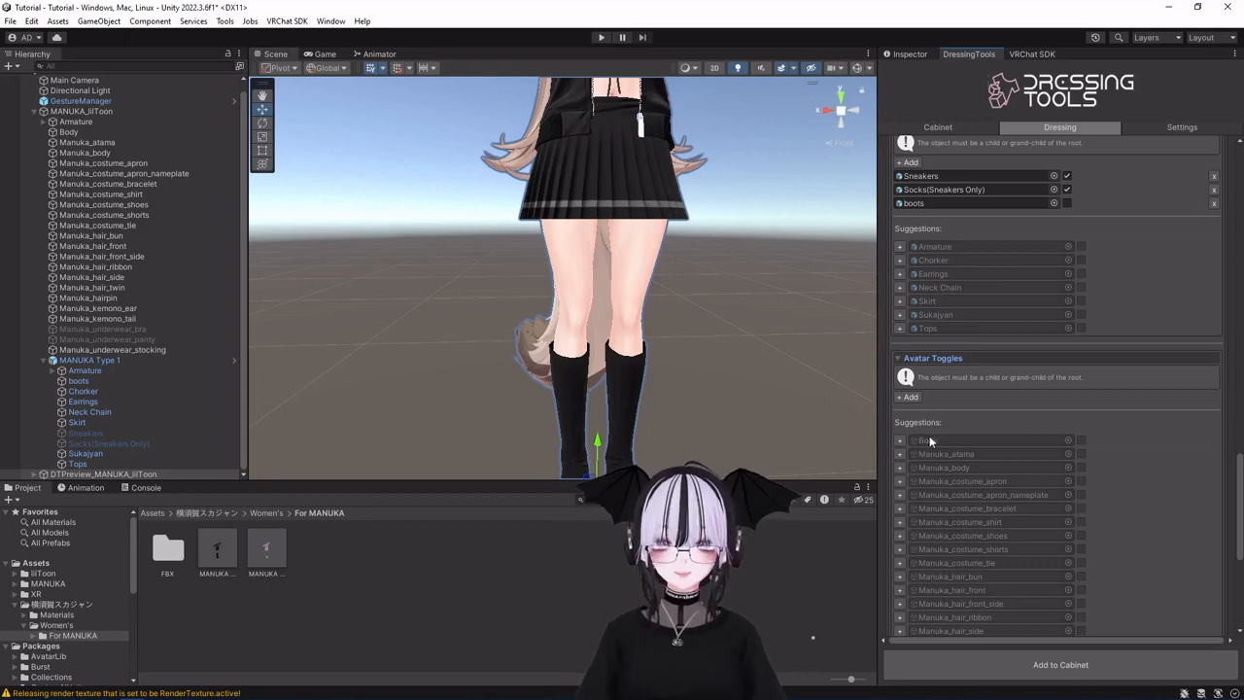
{"action": "scroll", "coordinate": [929, 441], "scroll_direction": "down", "scroll_amount": 6}
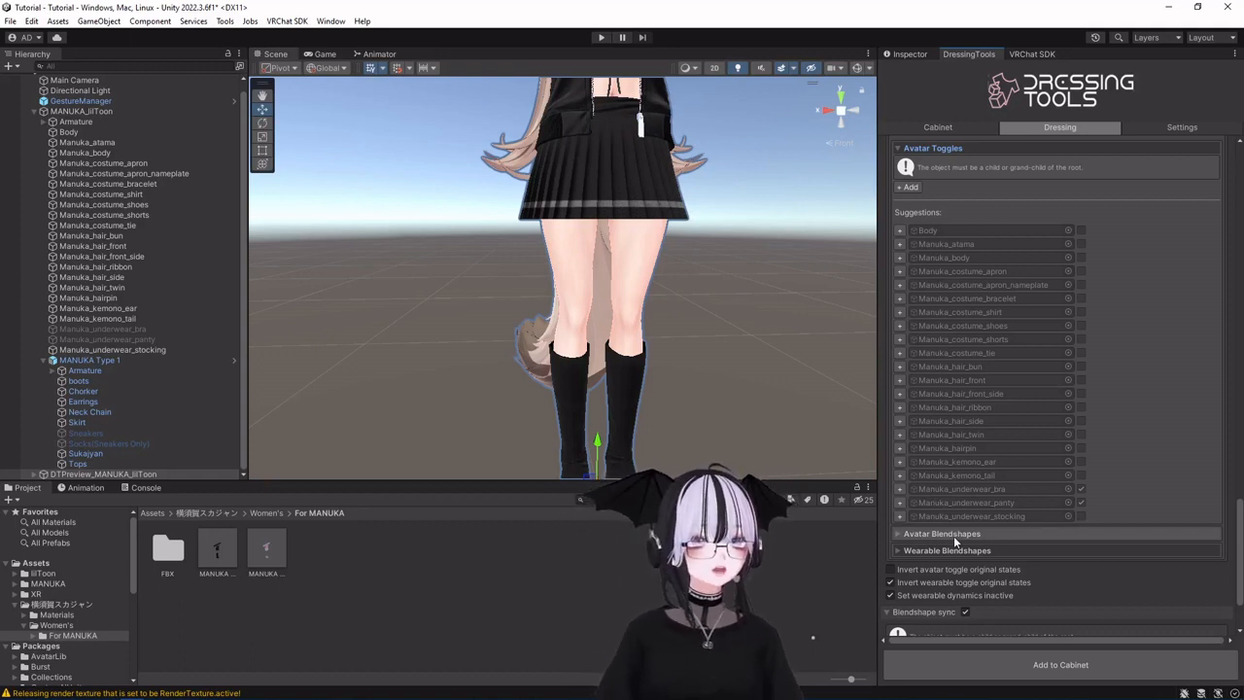
{"action": "scroll", "coordinate": [1077, 457], "scroll_direction": "down", "scroll_amount": 2}
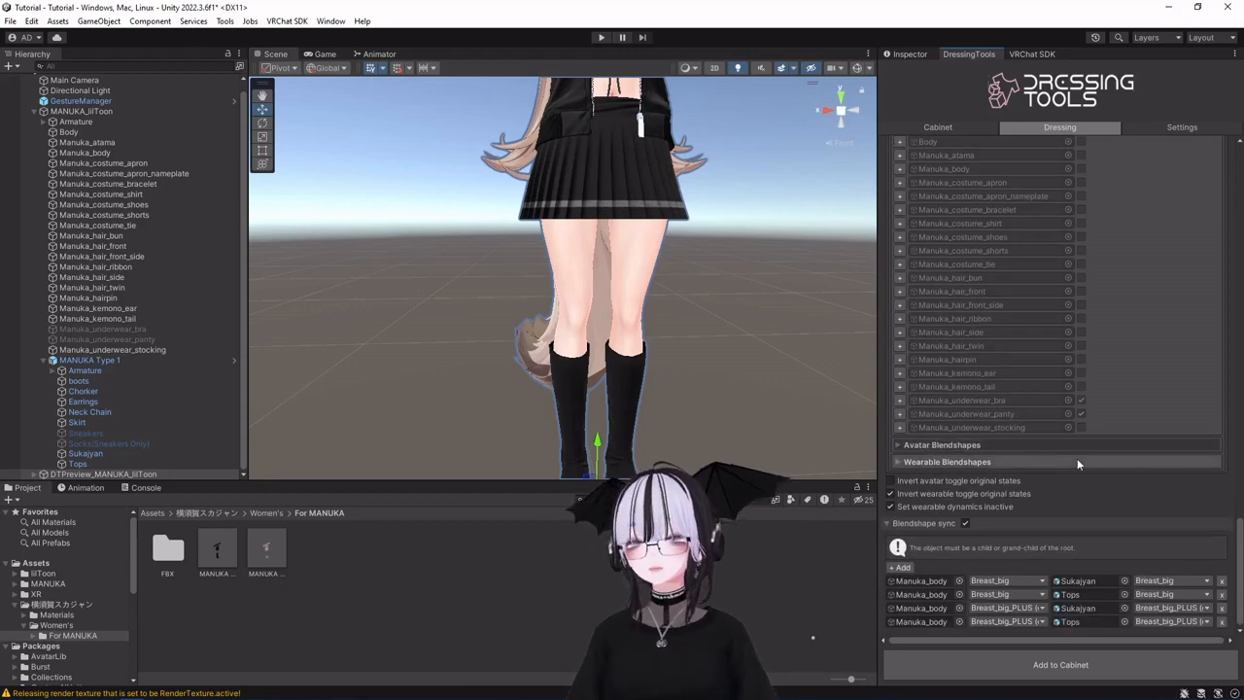
Inspect the dressed preview avatar from an angle and check it against the on-wear animation, Sneakers customizable and blendshape sync settings.
{"action": "left_click_drag", "start_coordinate": [1239, 537], "coordinate": [1239, 223]}
{"action": "scroll", "coordinate": [584, 243], "scroll_direction": "down", "scroll_amount": 4}
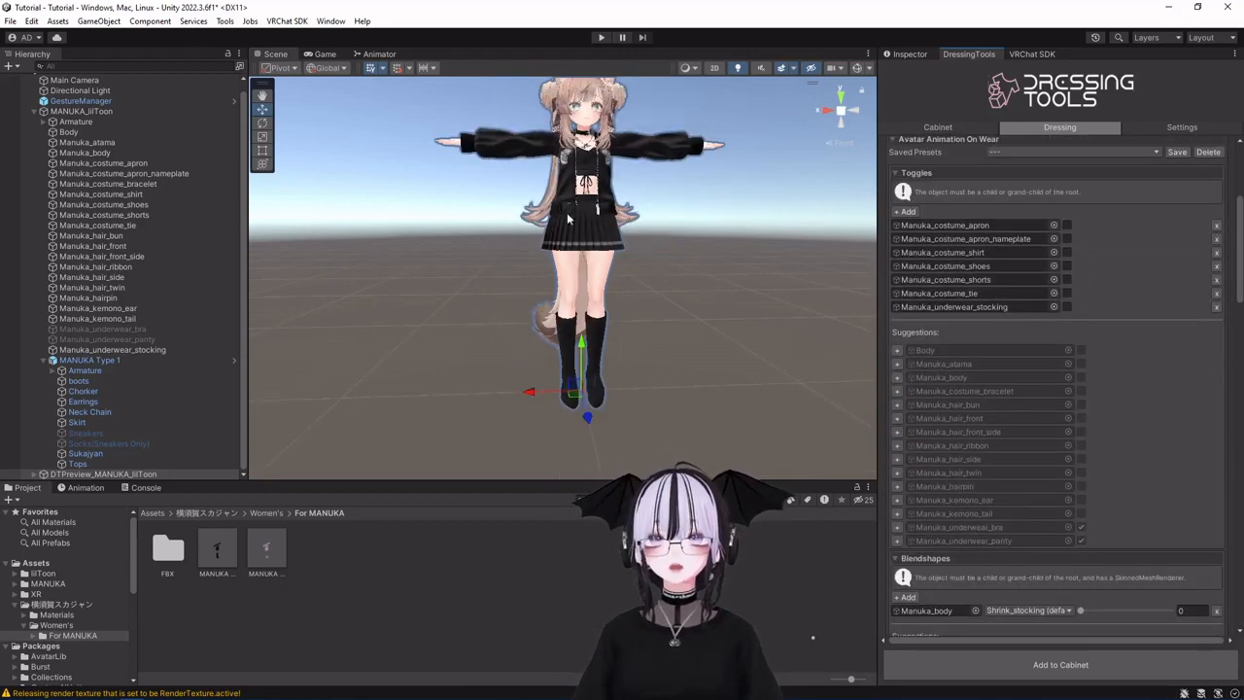
{"action": "left_click_drag", "start_coordinate": [544, 219], "coordinate": [685, 246], "text": "alt"}
{"action": "middle_click_drag", "start_coordinate": [686, 255], "coordinate": [806, 298]}
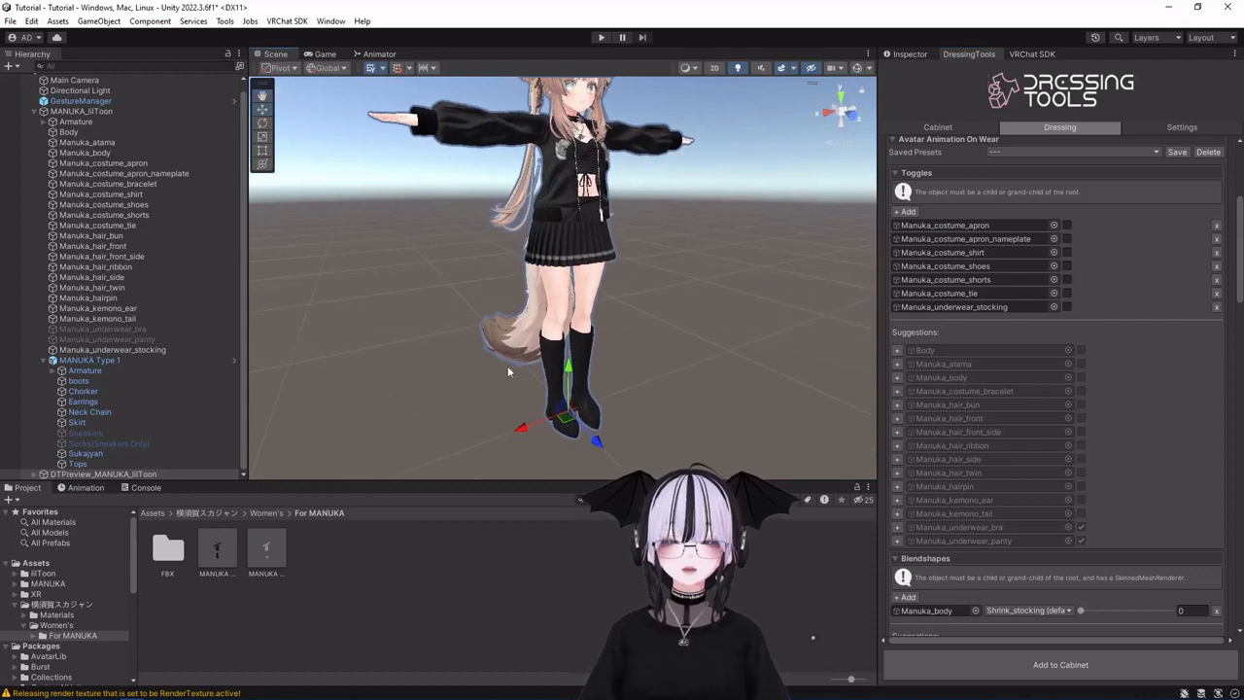
{"action": "scroll", "coordinate": [1099, 600], "scroll_direction": "down", "scroll_amount": 15}
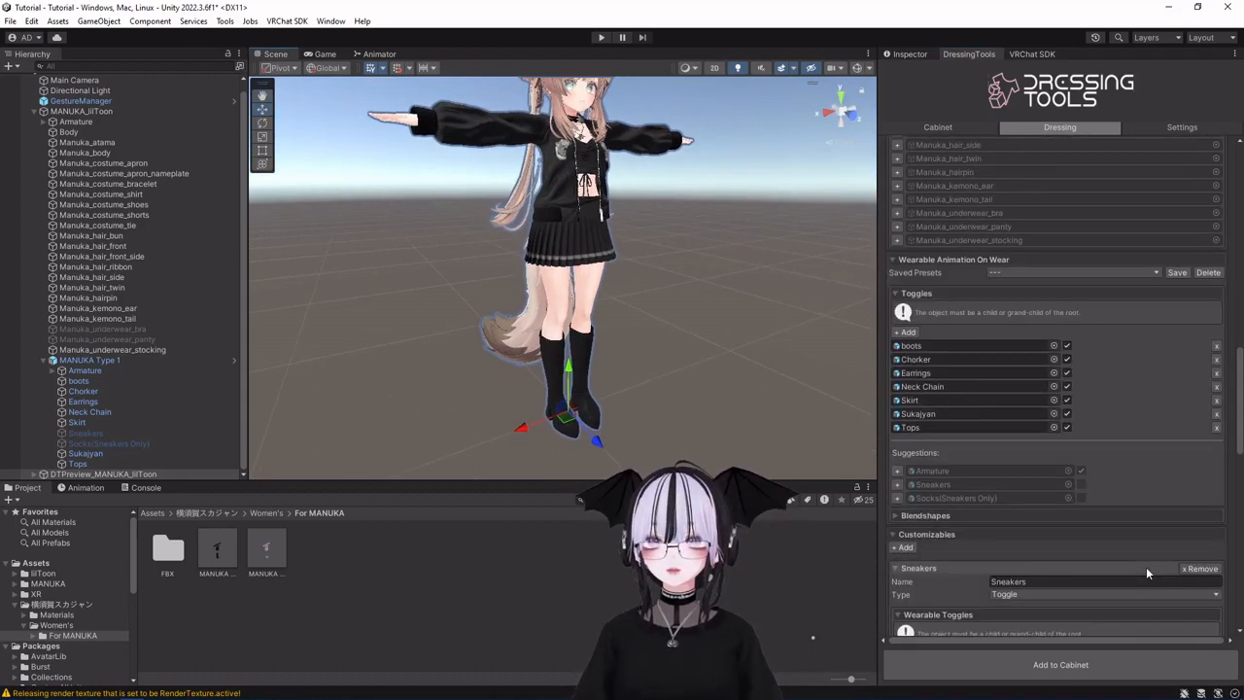
{"action": "scroll", "coordinate": [1155, 601], "scroll_direction": "down", "scroll_amount": 5}
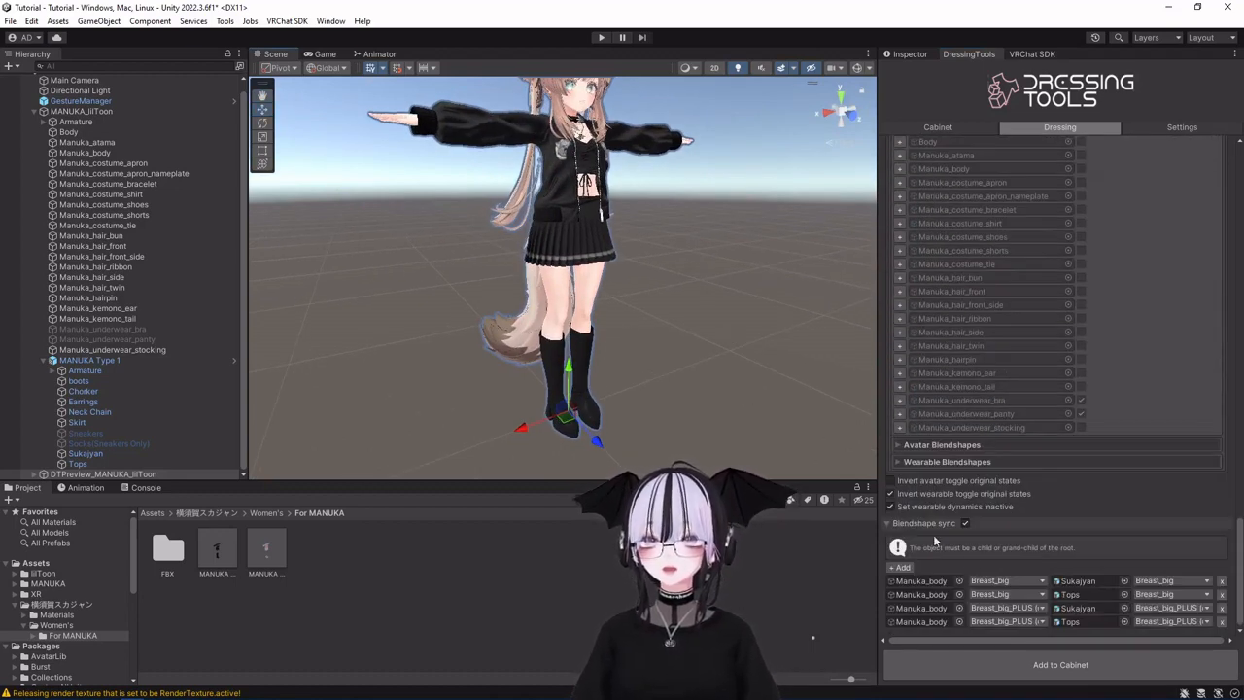
{"action": "scroll", "coordinate": [1090, 456], "scroll_direction": "up", "scroll_amount": 10}
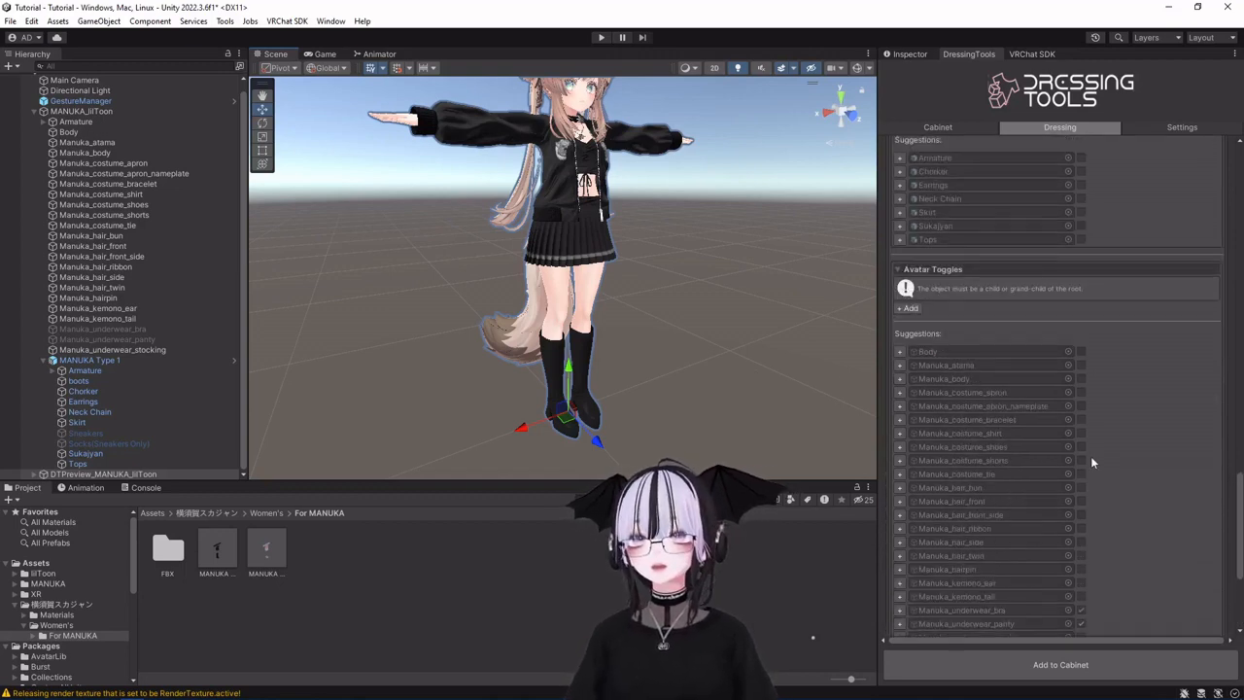
{"action": "scroll", "coordinate": [1096, 467], "scroll_direction": "up", "scroll_amount": 2}
{"action": "scroll", "coordinate": [685, 354], "scroll_direction": "up", "scroll_amount": 1}
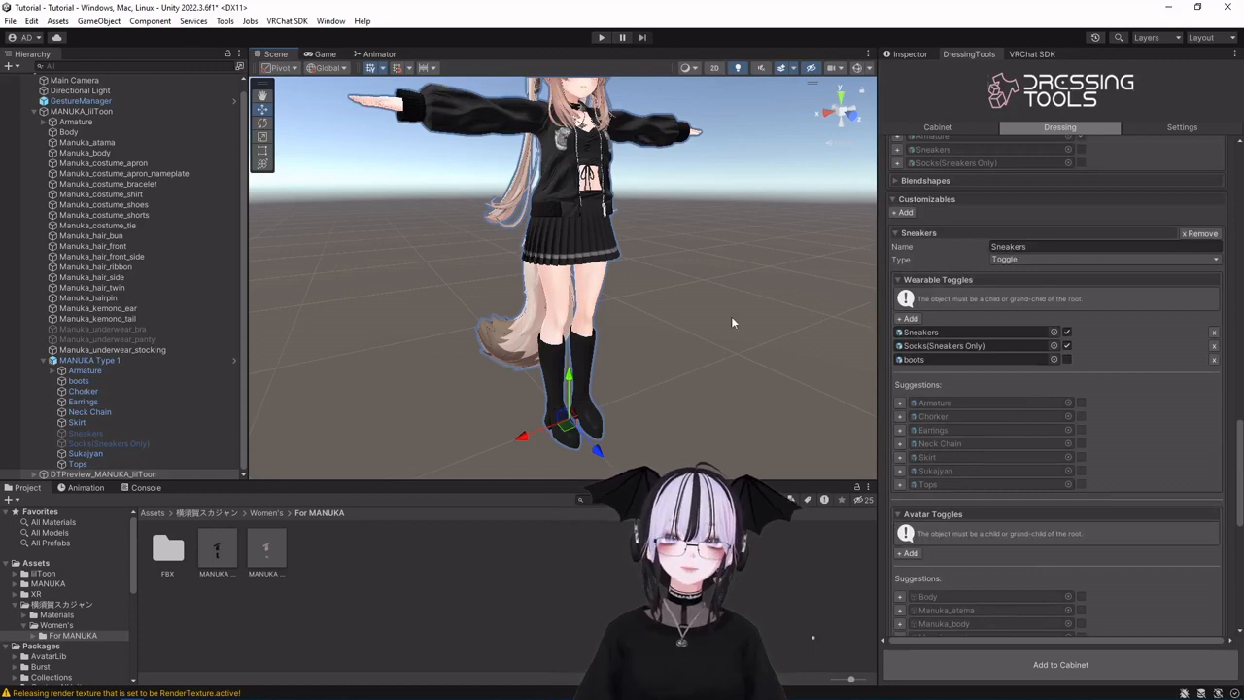
Check the finished wearable configuration once more and add the outfit to the avatar's cabinet.
{"action": "scroll", "coordinate": [1069, 456], "scroll_direction": "down", "scroll_amount": 15}
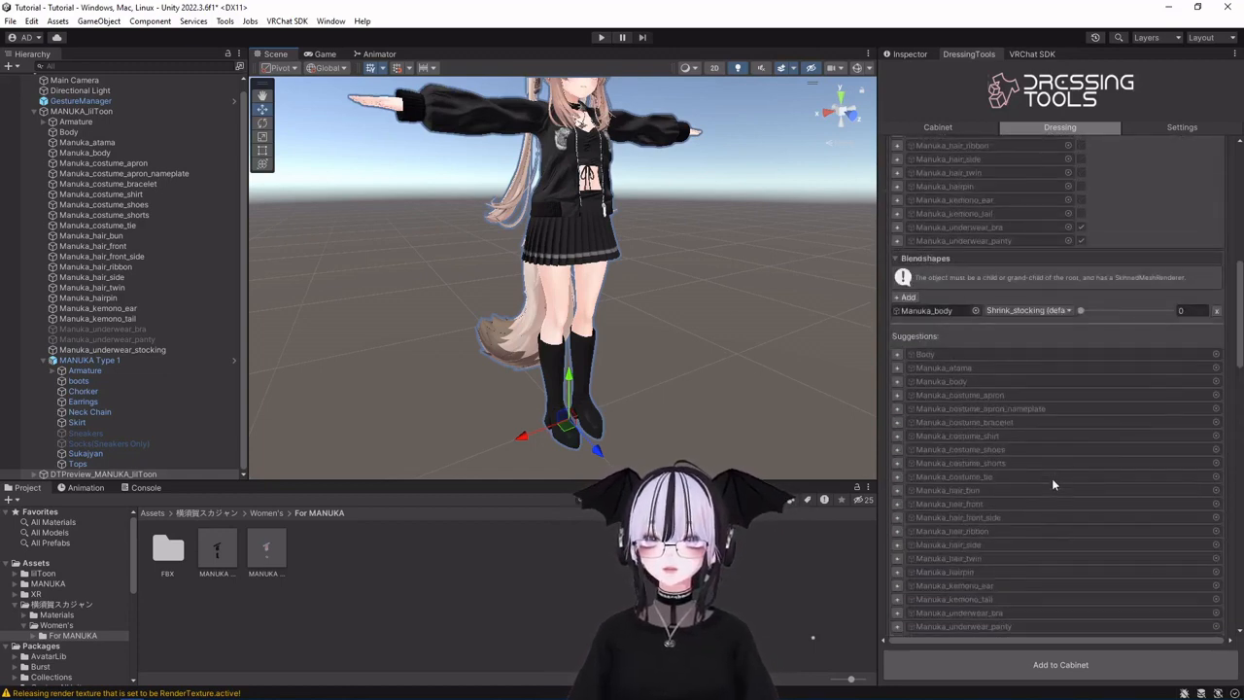
{"action": "scroll", "coordinate": [1047, 483], "scroll_direction": "up", "scroll_amount": 5}
{"action": "scroll", "coordinate": [1044, 491], "scroll_direction": "down", "scroll_amount": 12}
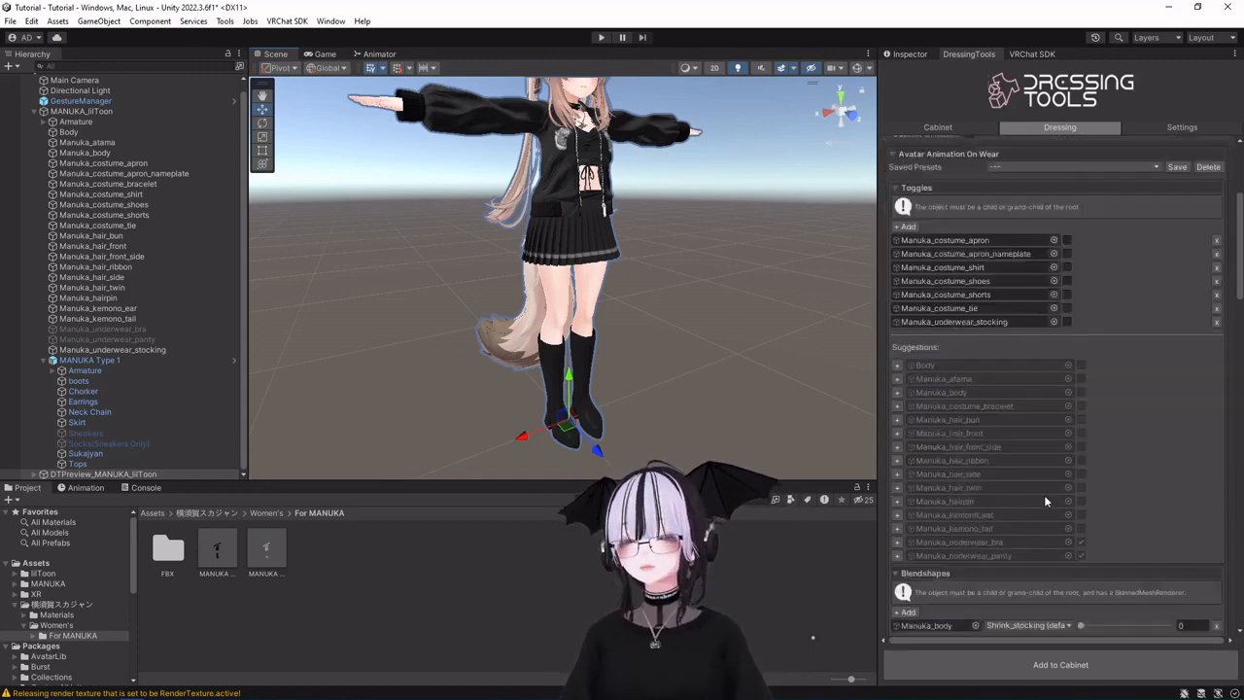
{"action": "scroll", "coordinate": [1040, 491], "scroll_direction": "down", "scroll_amount": 5}
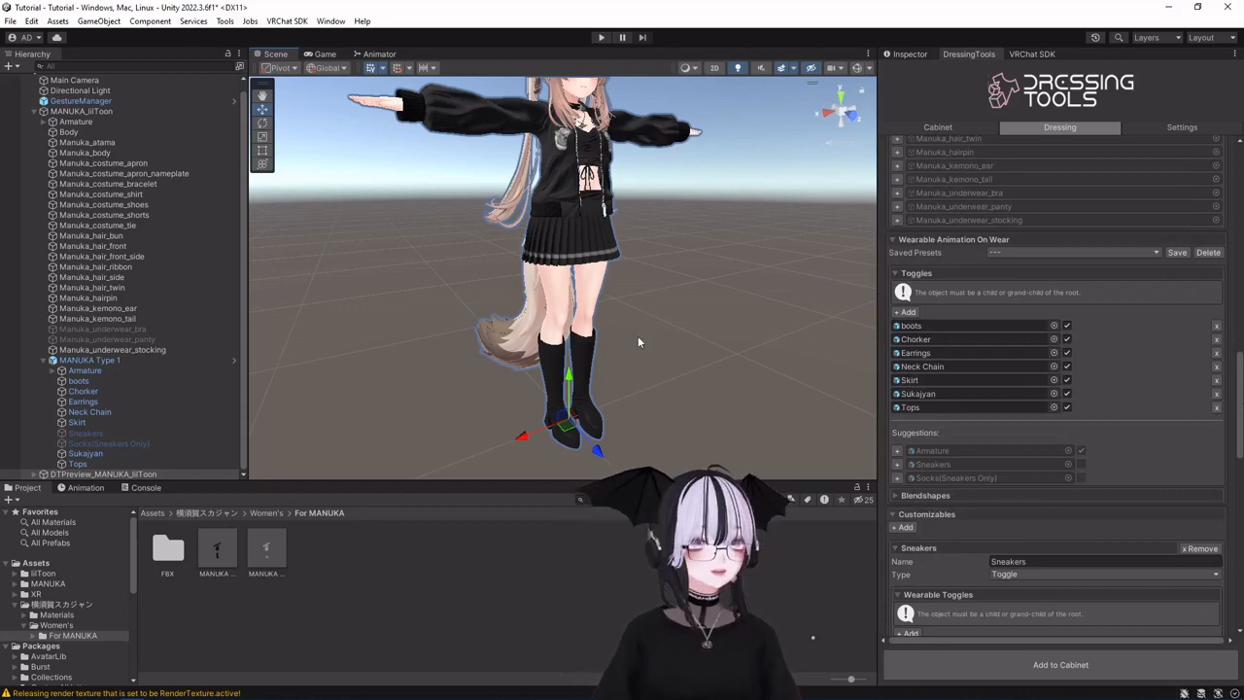
{"action": "scroll", "coordinate": [1174, 585], "scroll_direction": "down", "scroll_amount": 12}
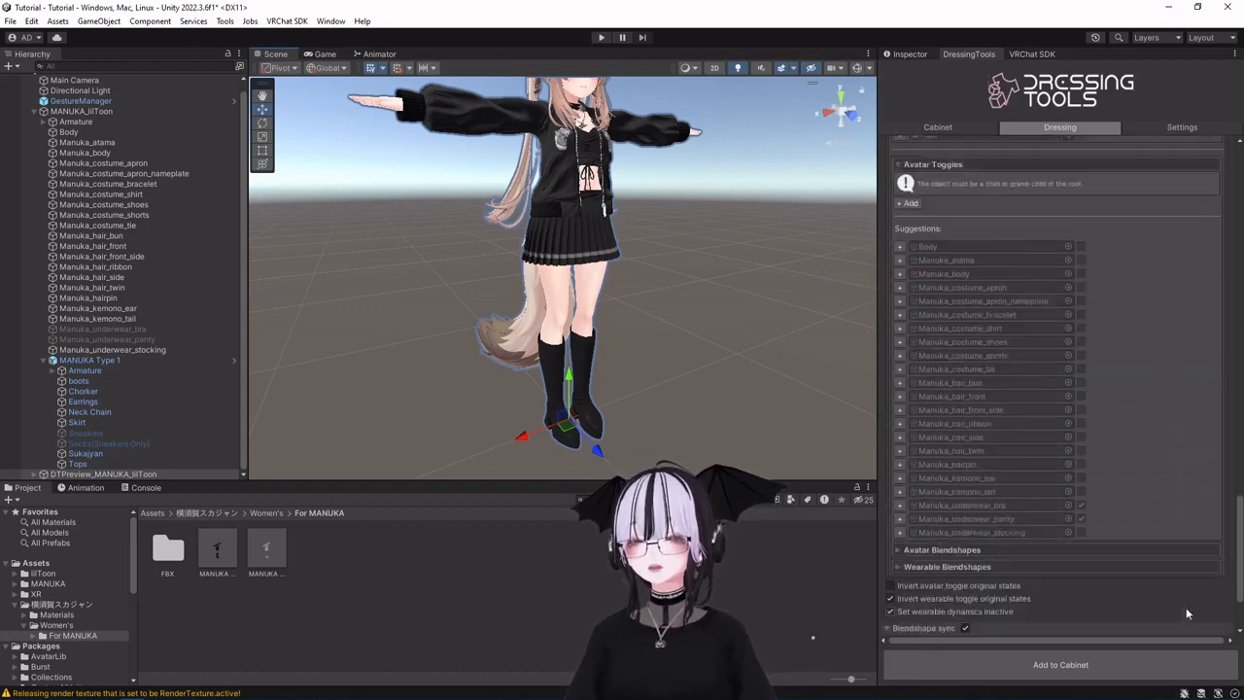
{"action": "left_click", "coordinate": [1047, 665]}
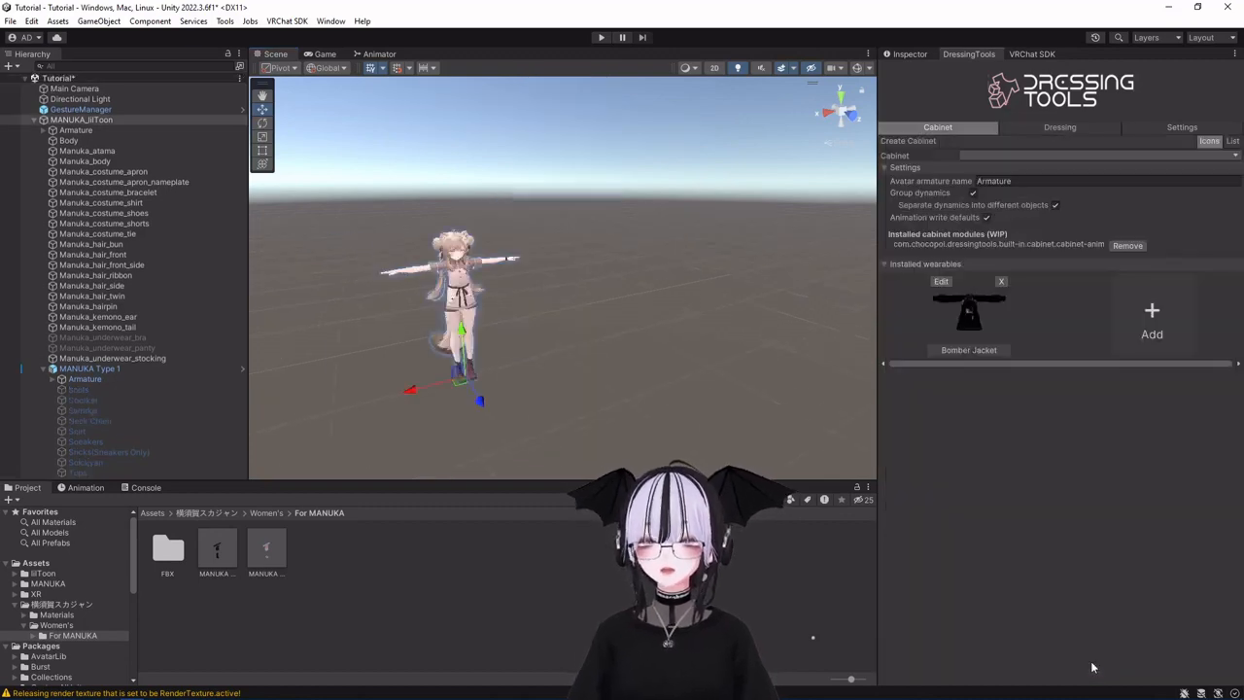
View the avatar up close in the scene and collapse the MANUKA Type 1 outfit's hierarchy.
{"action": "scroll", "coordinate": [638, 340], "scroll_direction": "up", "scroll_amount": 2}
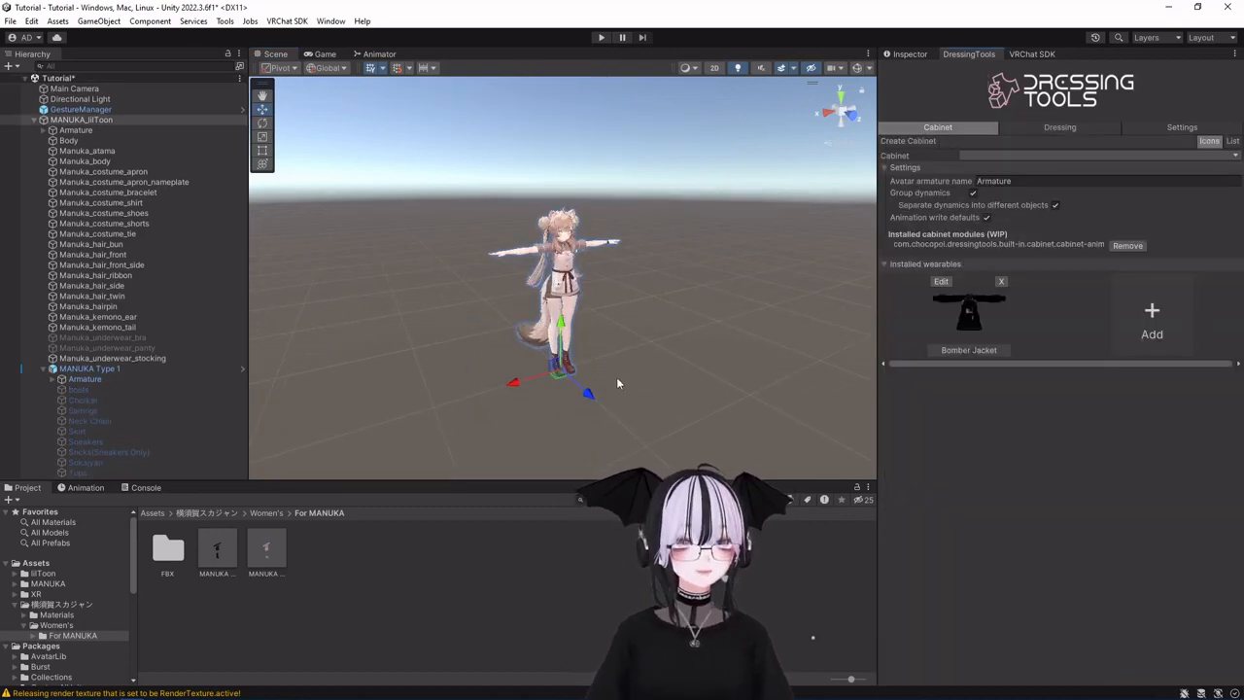
{"action": "scroll", "coordinate": [620, 376], "scroll_direction": "up", "scroll_amount": 3}
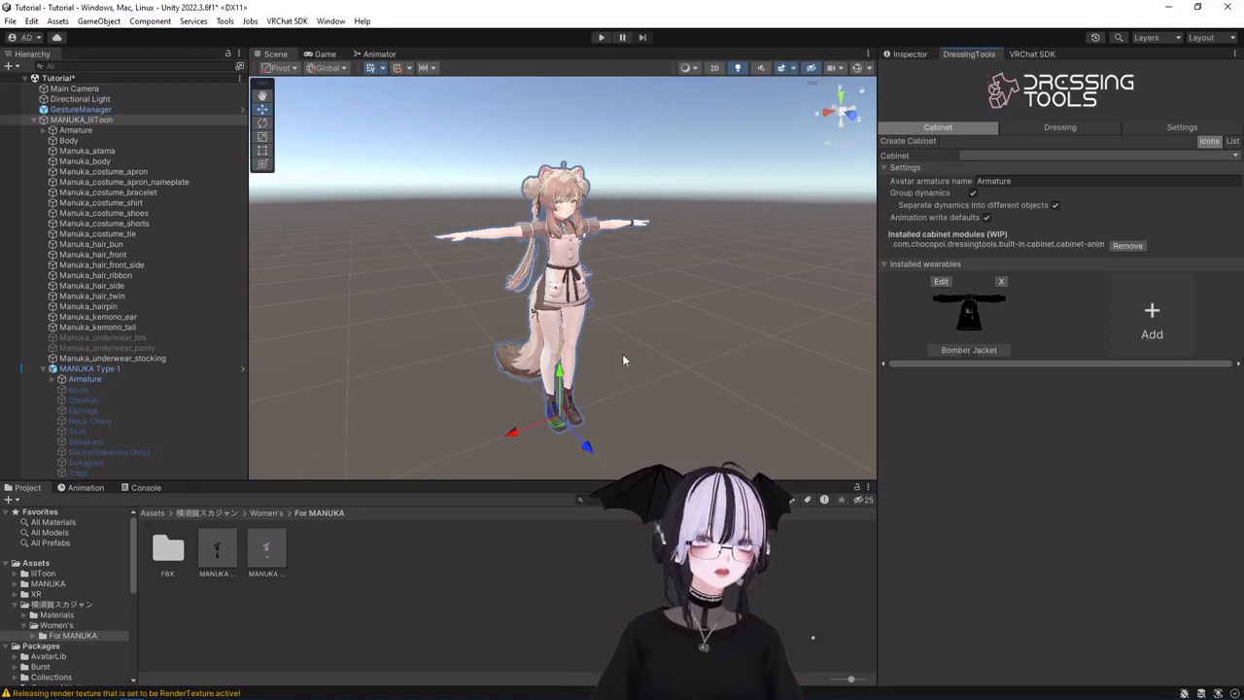
{"action": "left_click", "coordinate": [110, 113]}
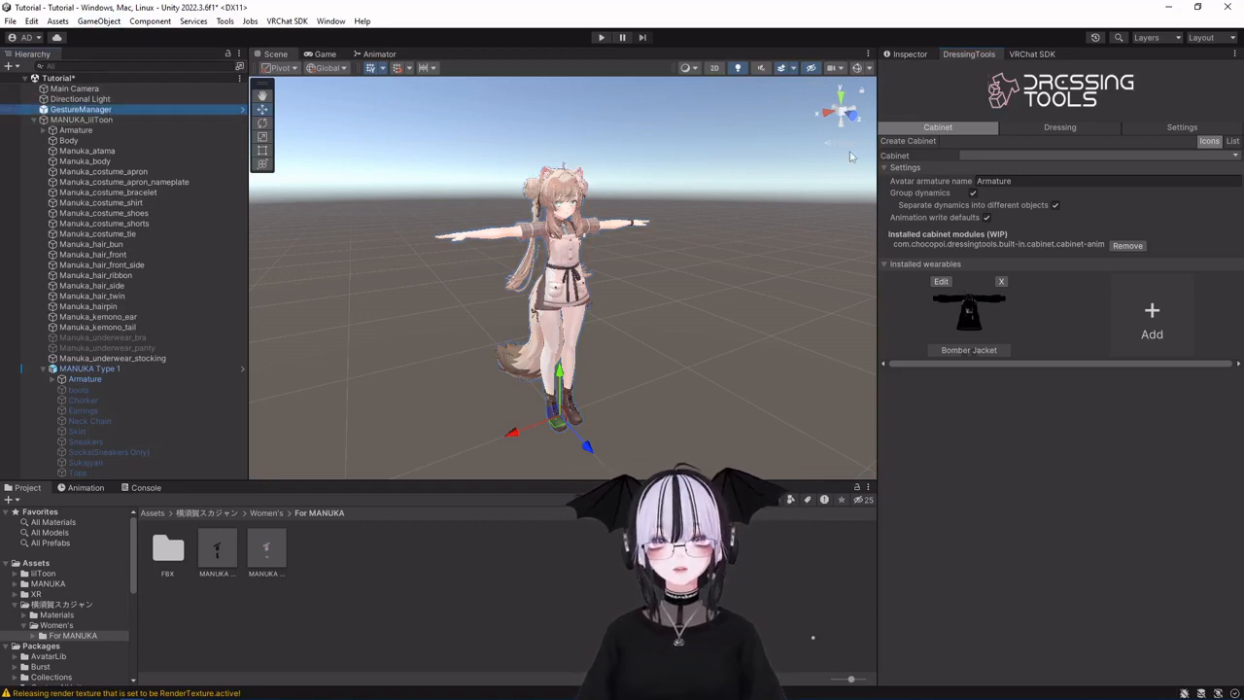
{"action": "left_click", "coordinate": [43, 368]}
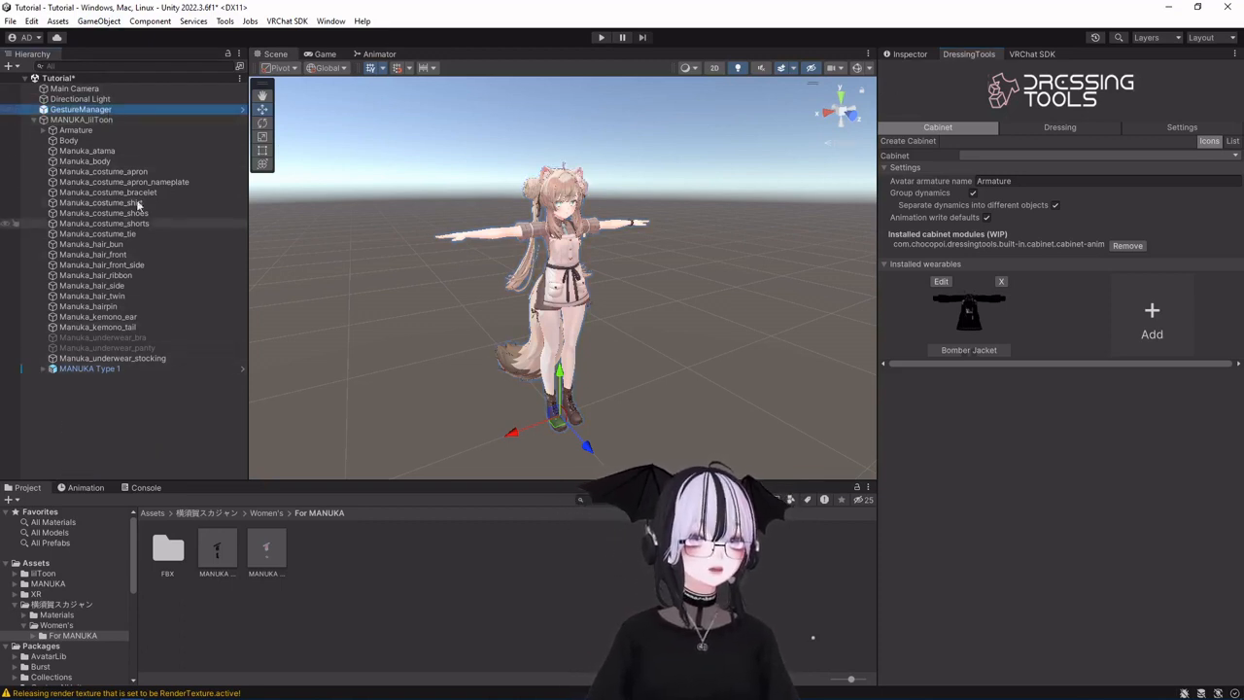
Open the MANUKA_FX animator controller from the FX playable layer of the MANUKA_lilToon avatar descriptor.
{"action": "left_click", "coordinate": [130, 119]}
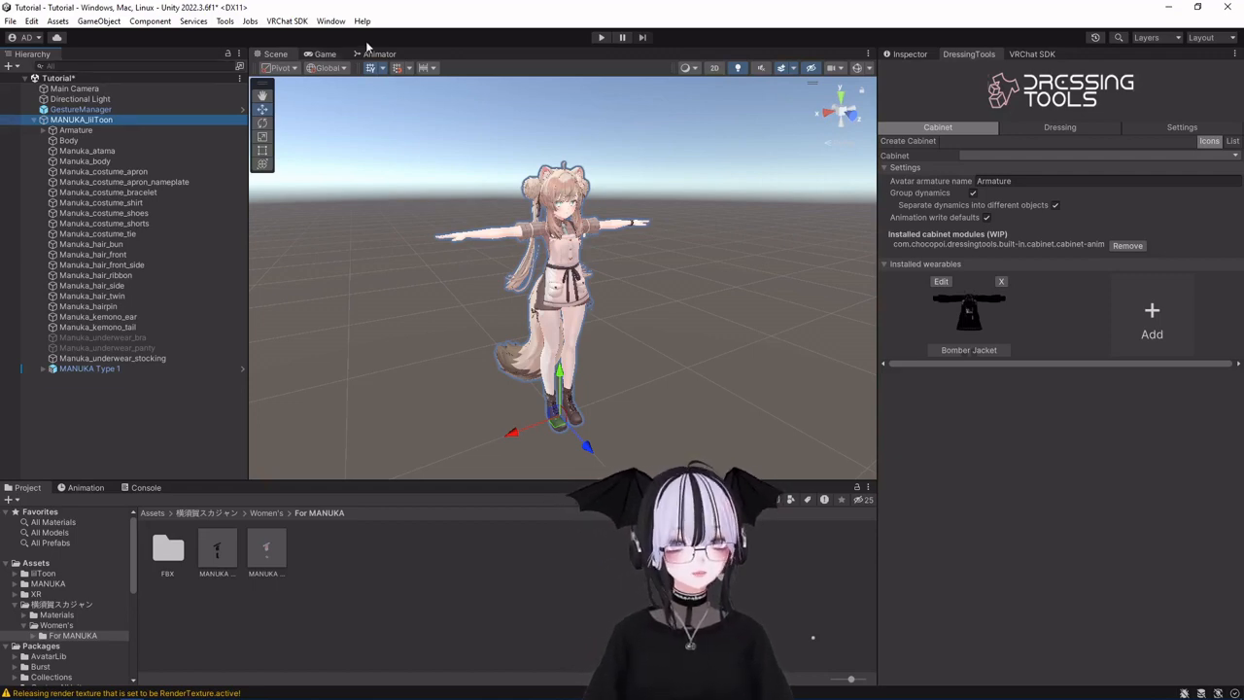
{"action": "left_click", "coordinate": [908, 55]}
{"action": "scroll", "coordinate": [970, 405], "scroll_direction": "down", "scroll_amount": 10}
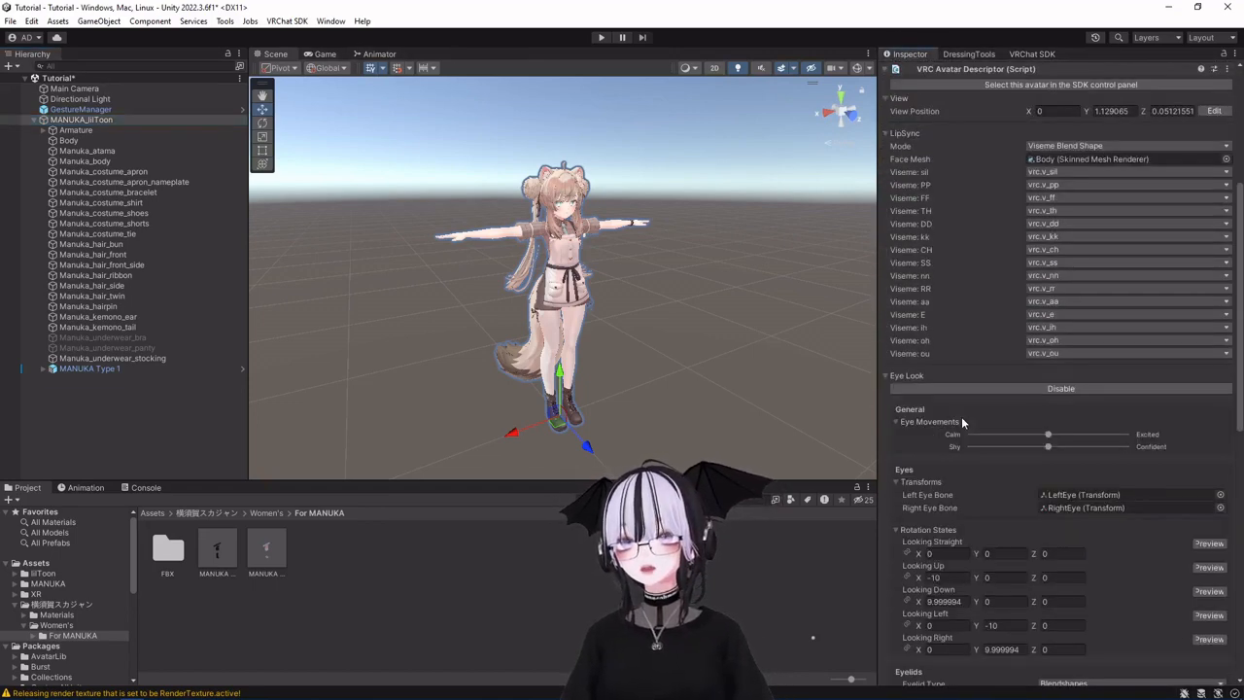
{"action": "scroll", "coordinate": [961, 418], "scroll_direction": "up", "scroll_amount": 3}
{"action": "scroll", "coordinate": [960, 415], "scroll_direction": "down", "scroll_amount": 8}
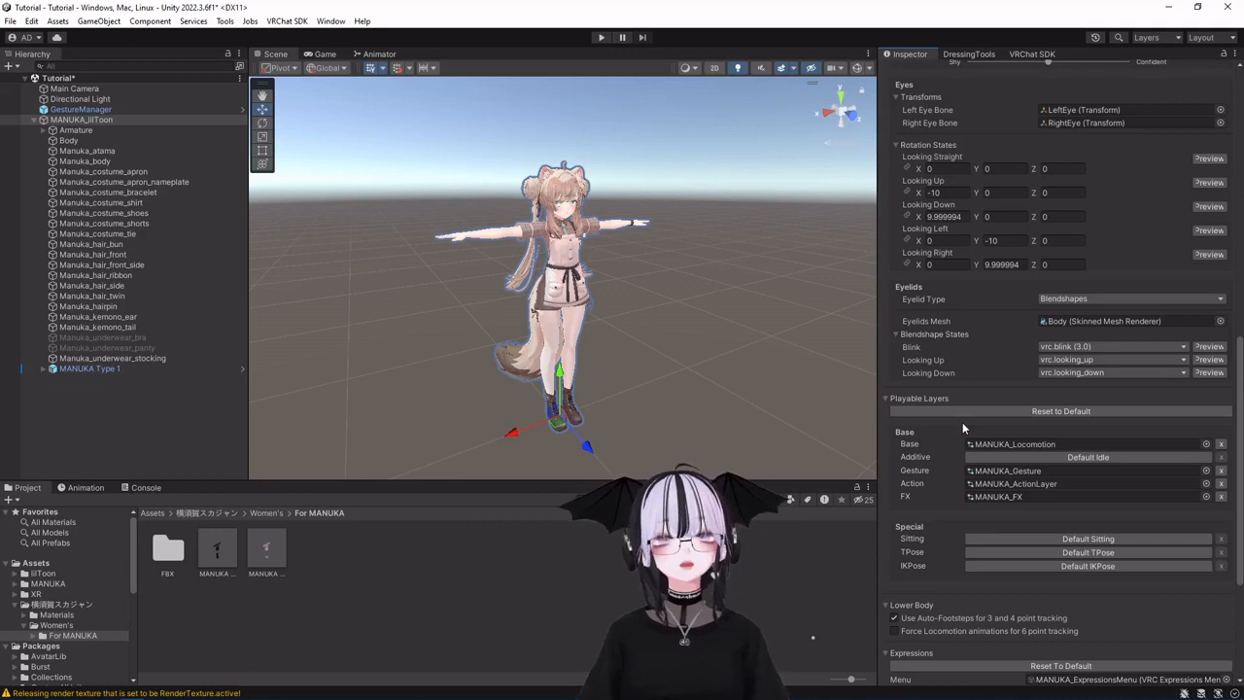
{"action": "double_click", "coordinate": [999, 496]}
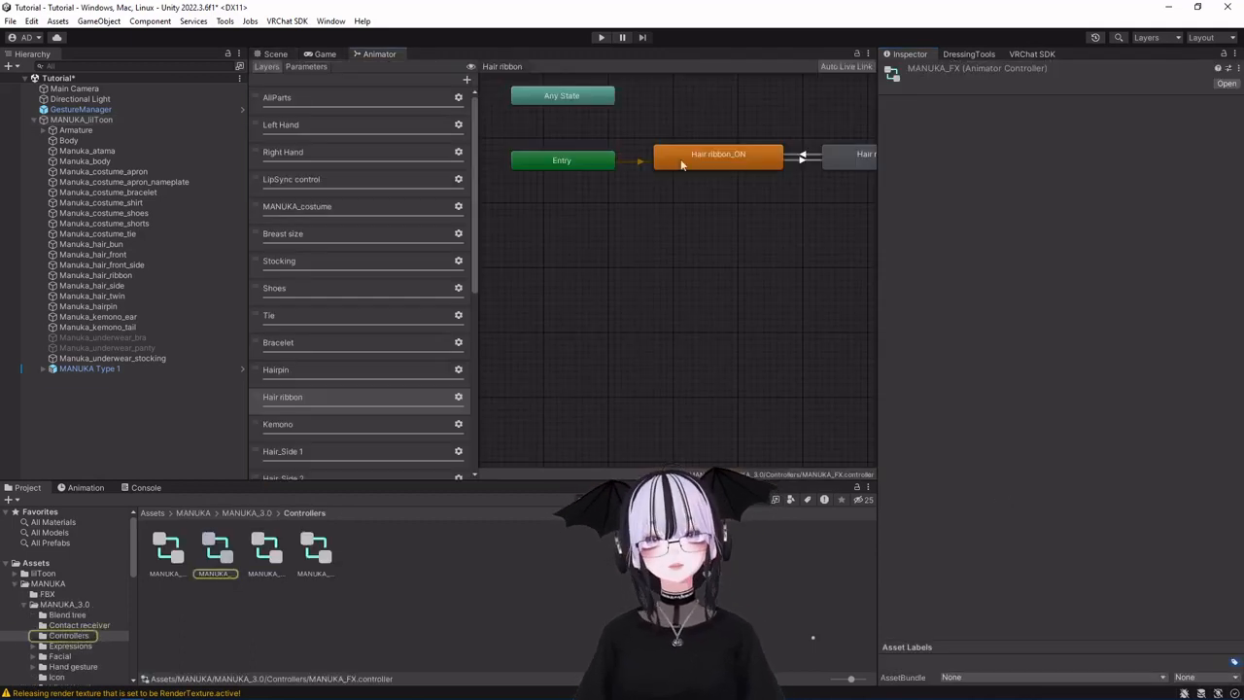
Inspect the Write Defaults setting of the states in the FX controller's Hair ribbon layer.
{"action": "scroll", "coordinate": [680, 183], "scroll_direction": "down", "scroll_amount": 5}
{"action": "left_click", "coordinate": [715, 165]}
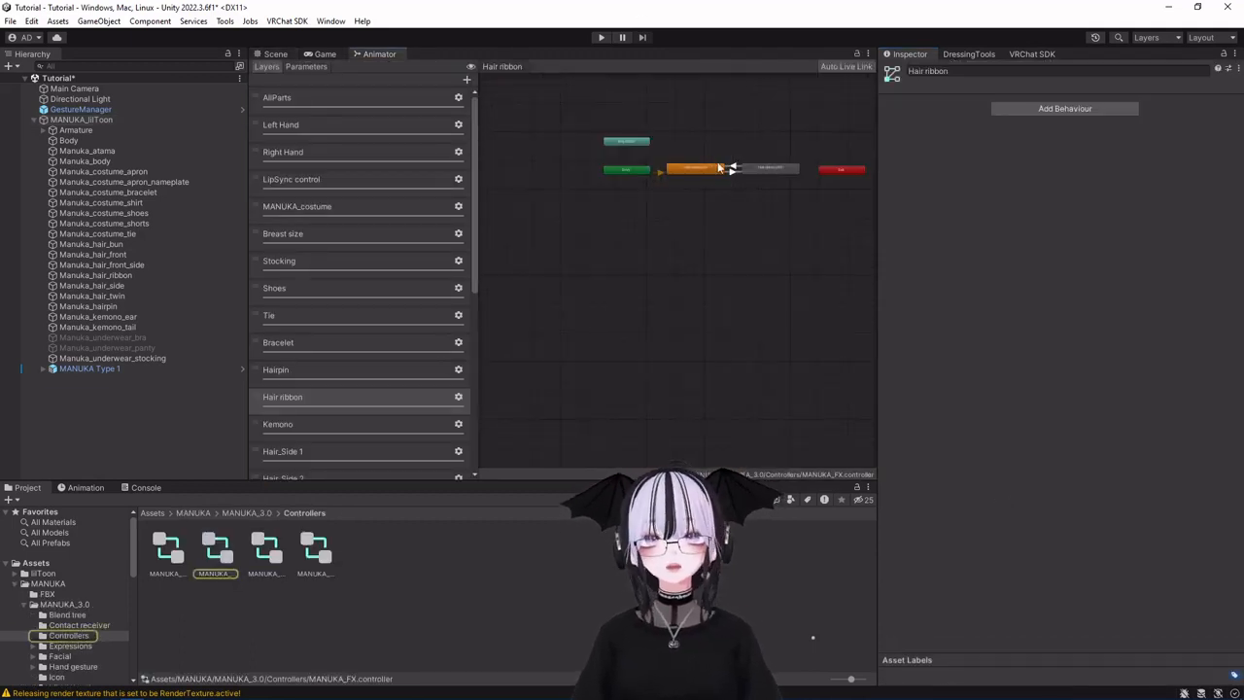
{"action": "left_click", "coordinate": [834, 171]}
{"action": "left_click", "coordinate": [775, 170]}
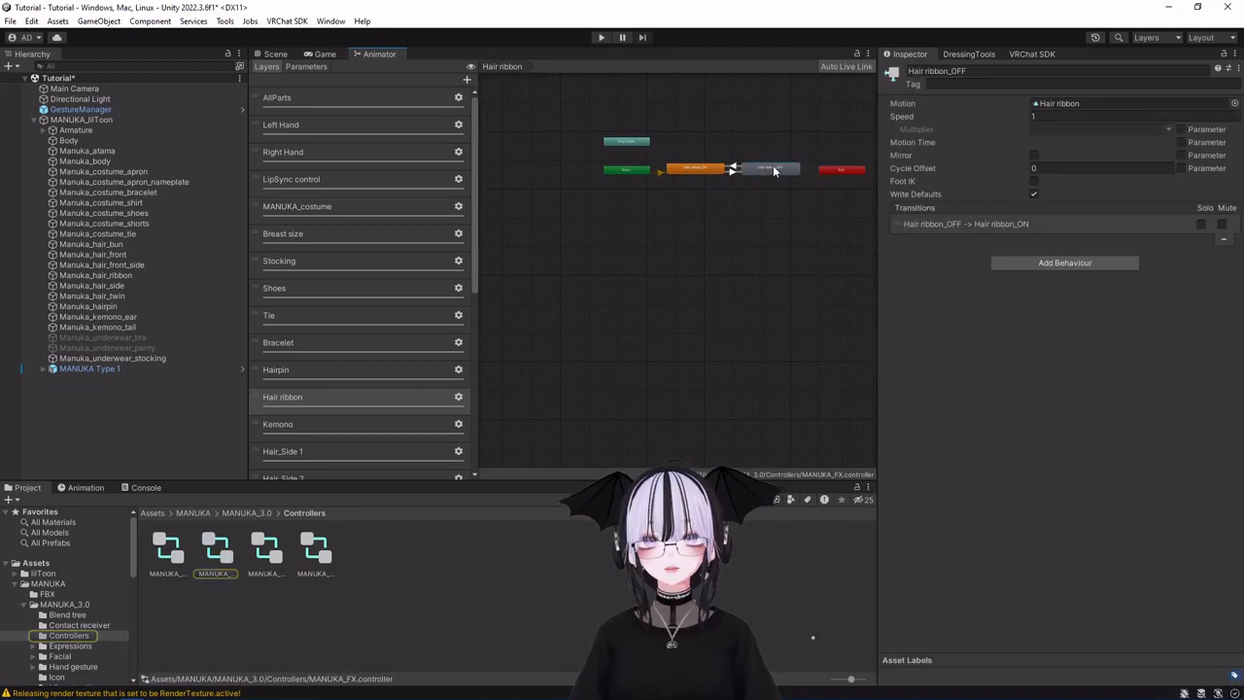
Select the gesture states in the Left Hand and Right Hand layers and check their Write Defaults setting.
{"action": "left_click", "coordinate": [361, 103]}
{"action": "left_click", "coordinate": [413, 126]}
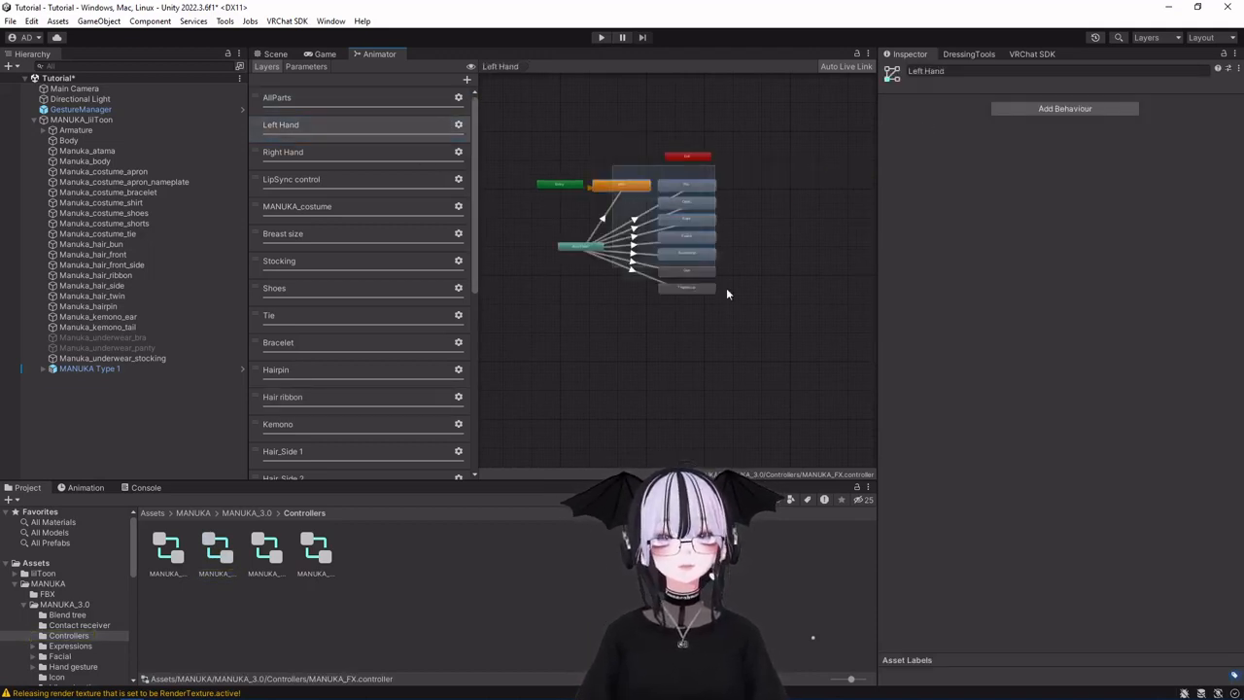
{"action": "left_click", "coordinate": [688, 286]}
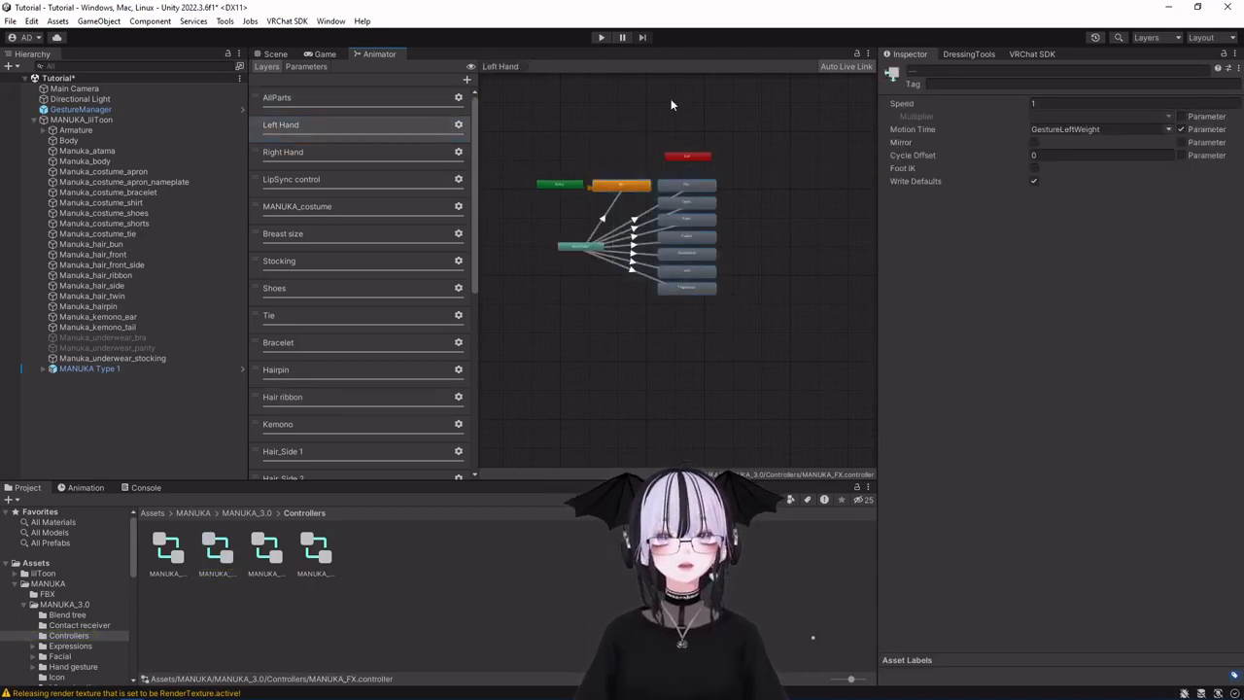
{"action": "left_click_drag", "start_coordinate": [671, 105], "coordinate": [805, 293]}
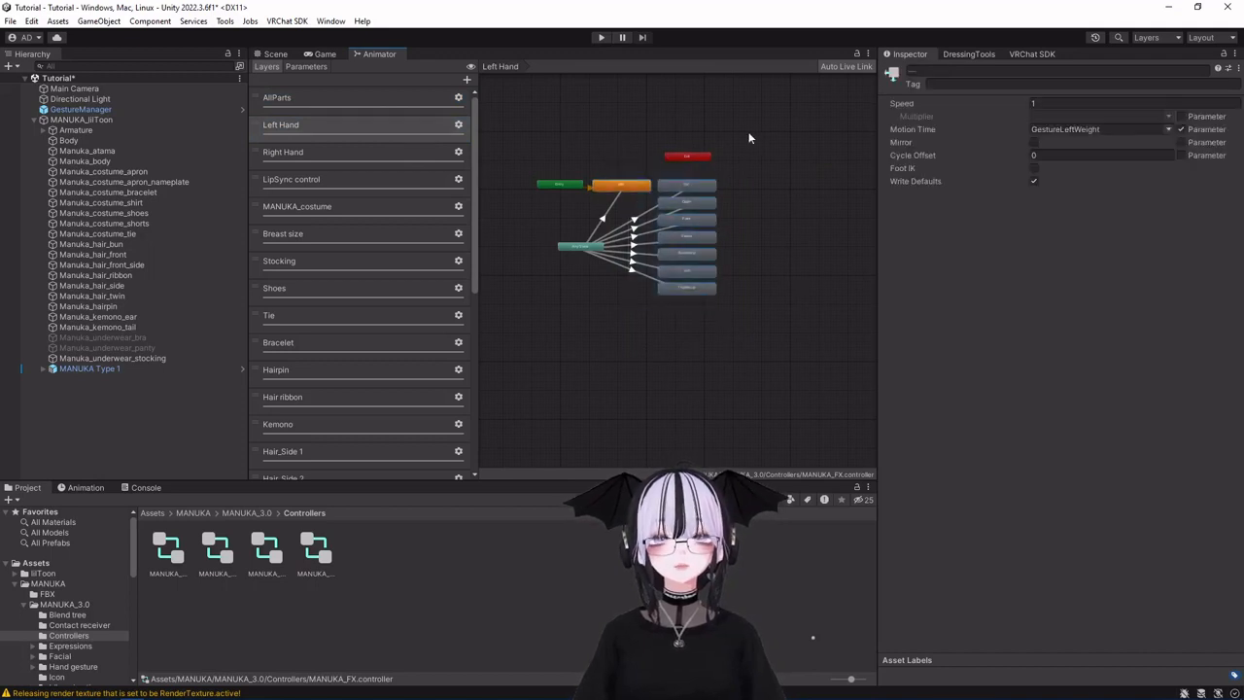
{"action": "left_click", "coordinate": [338, 154]}
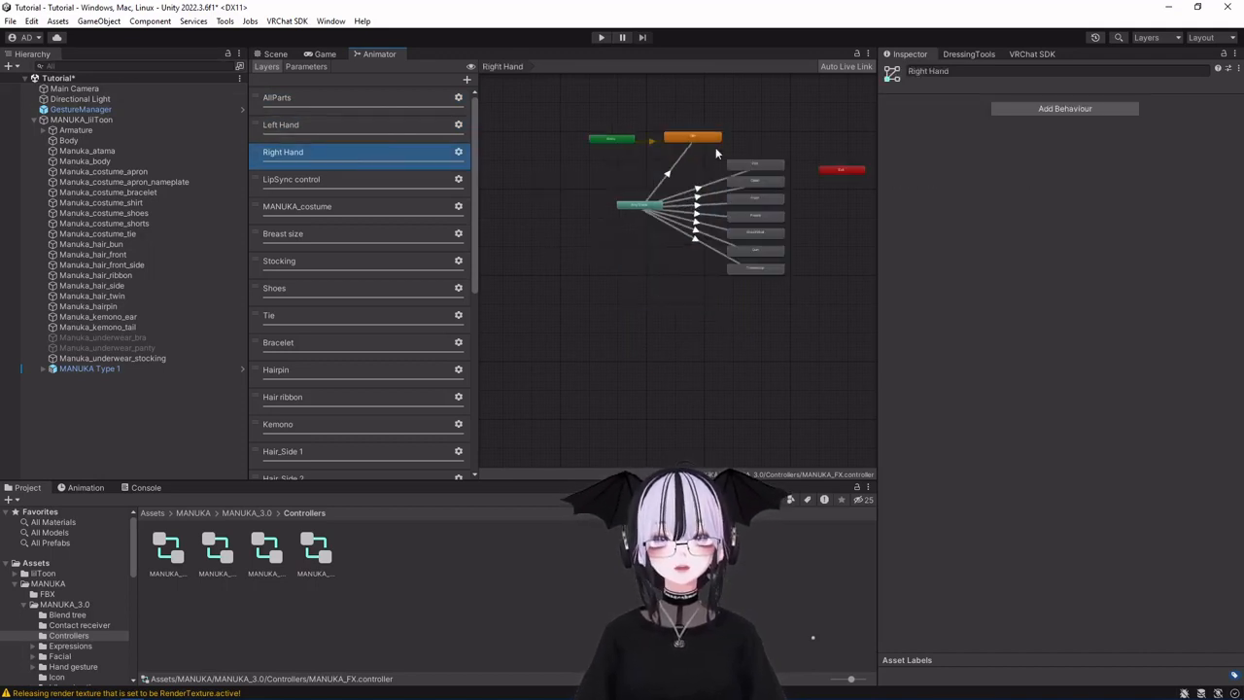
{"action": "left_click_drag", "start_coordinate": [688, 103], "coordinate": [783, 323]}
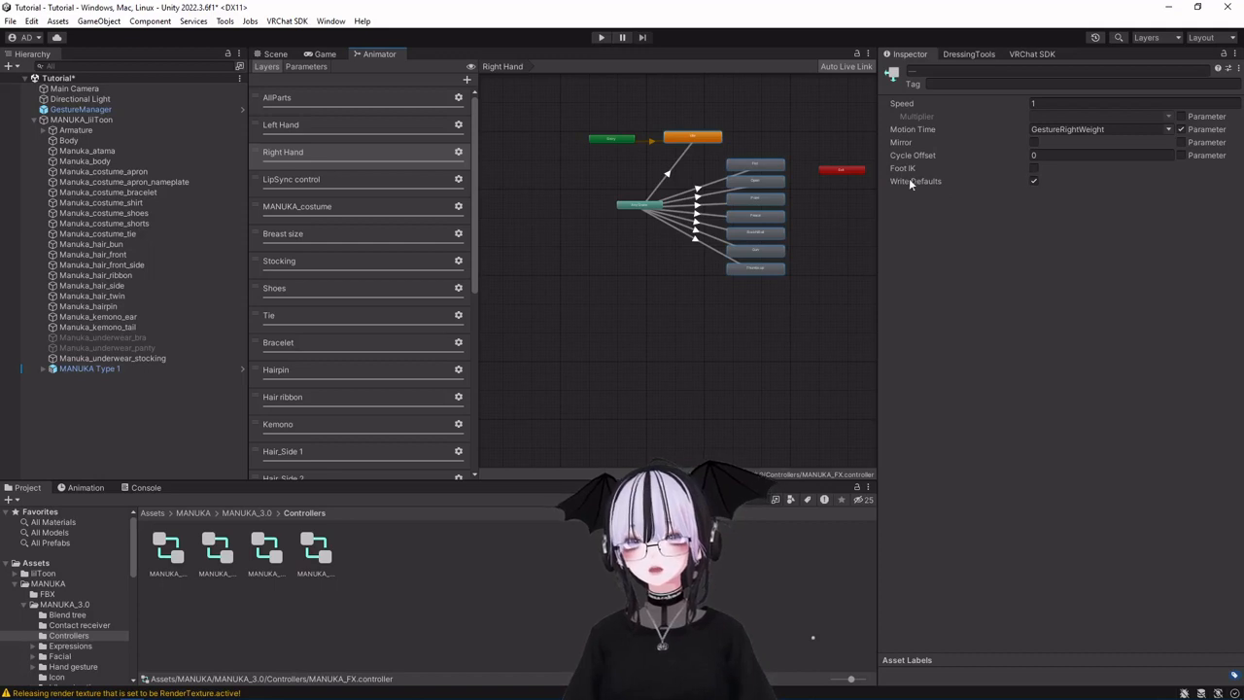
Check the Write Defaults setting of the states in the LipSync control and Stocking layers.
{"action": "left_click", "coordinate": [368, 182]}
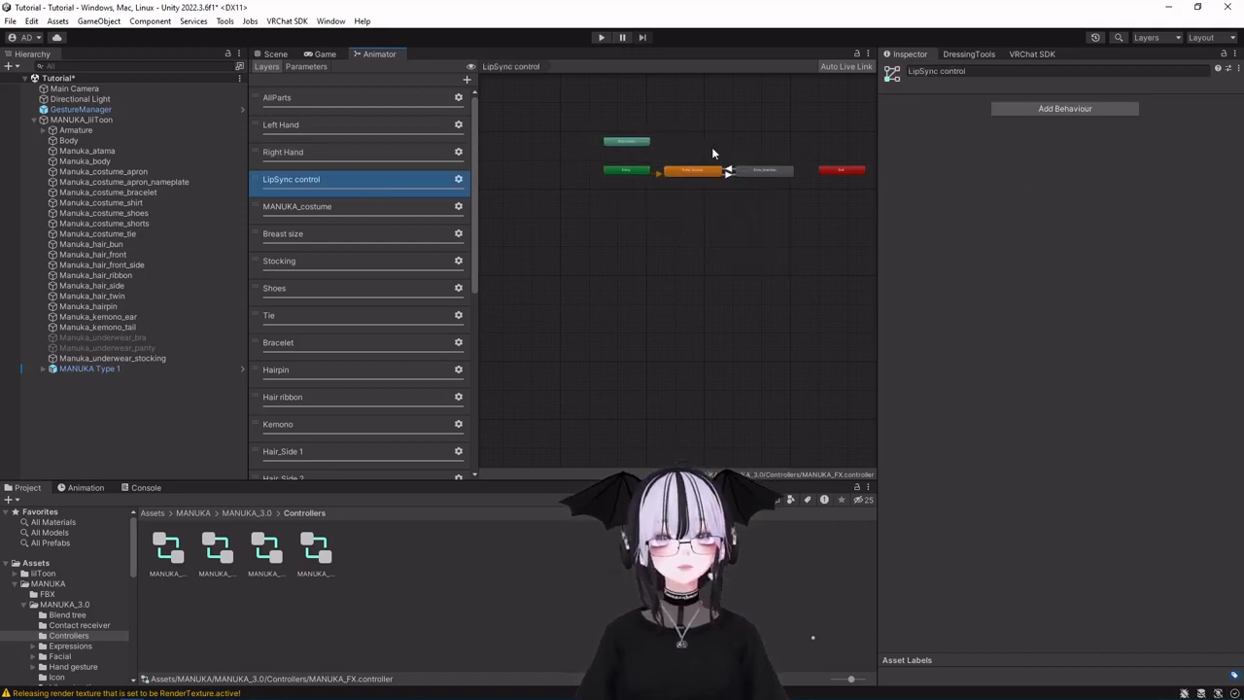
{"action": "left_click_drag", "start_coordinate": [712, 152], "coordinate": [795, 227]}
{"action": "left_click", "coordinate": [756, 192]}
{"action": "left_click", "coordinate": [692, 172]}
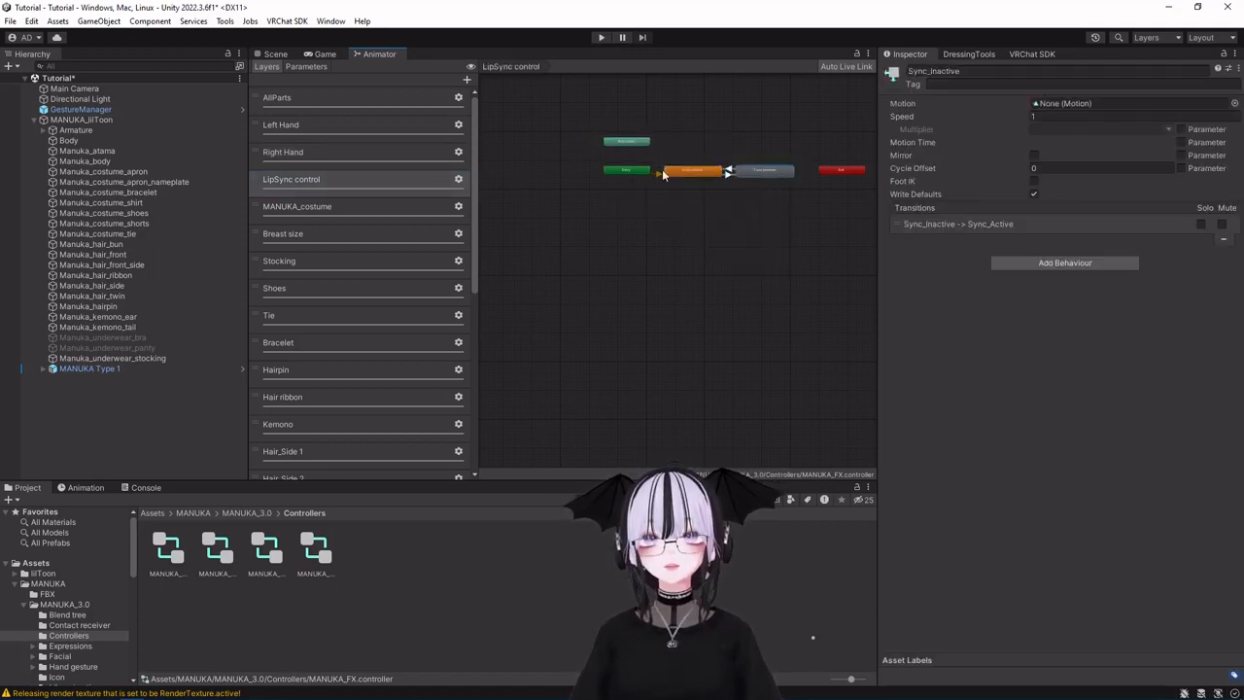
{"action": "left_click", "coordinate": [365, 270]}
{"action": "left_click", "coordinate": [763, 172]}
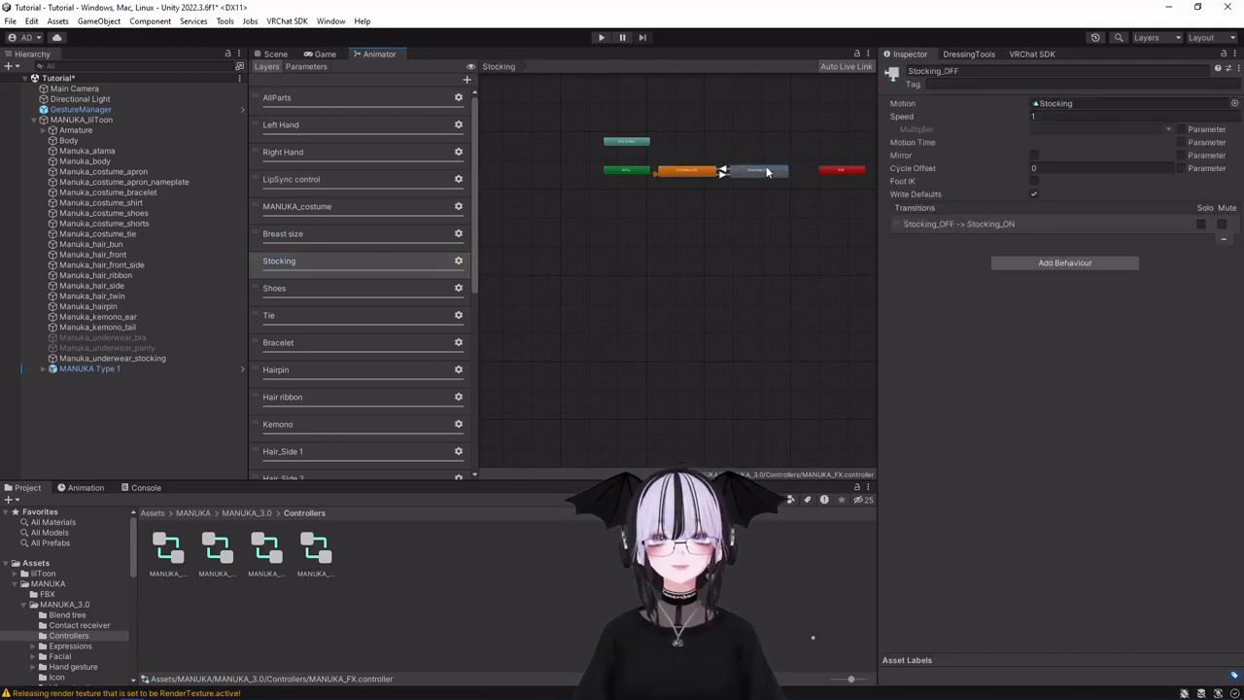
Check the Write Defaults setting of the on and off states in the Hair_Side 1 and Hair_Side 2 layers.
{"action": "scroll", "coordinate": [370, 311], "scroll_direction": "down", "scroll_amount": 4}
{"action": "left_click", "coordinate": [367, 295]}
{"action": "left_click", "coordinate": [659, 169]}
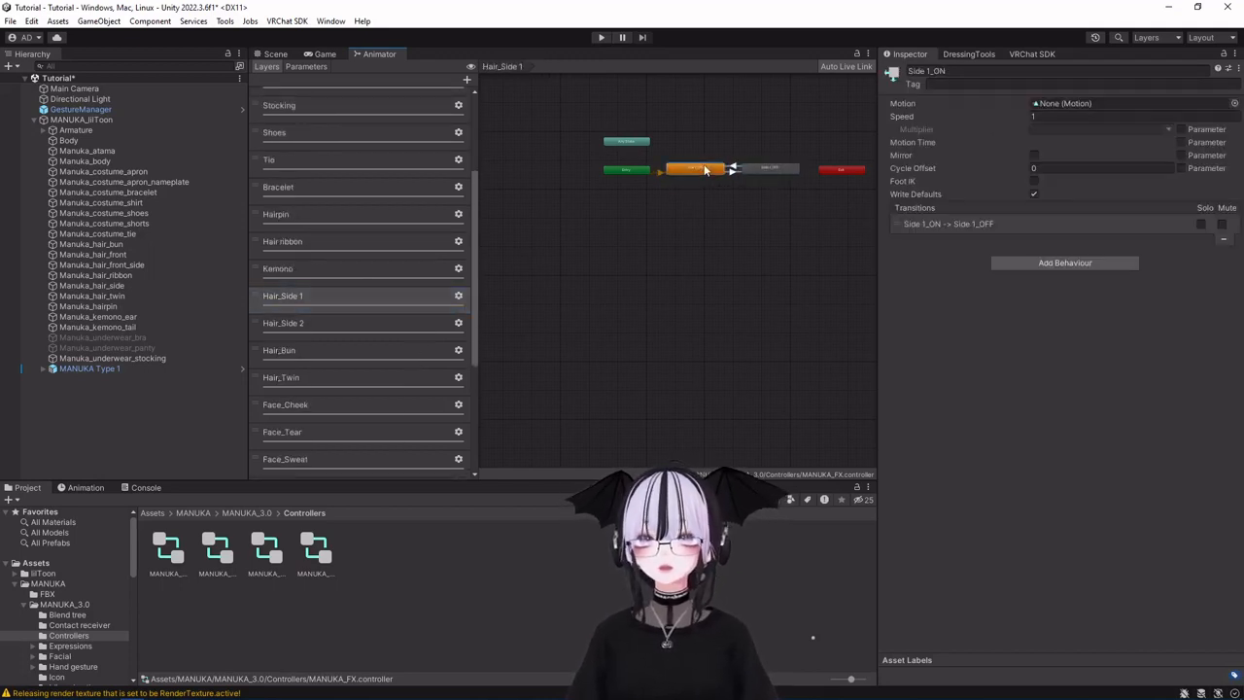
{"action": "left_click", "coordinate": [781, 168]}
{"action": "left_click", "coordinate": [741, 335]}
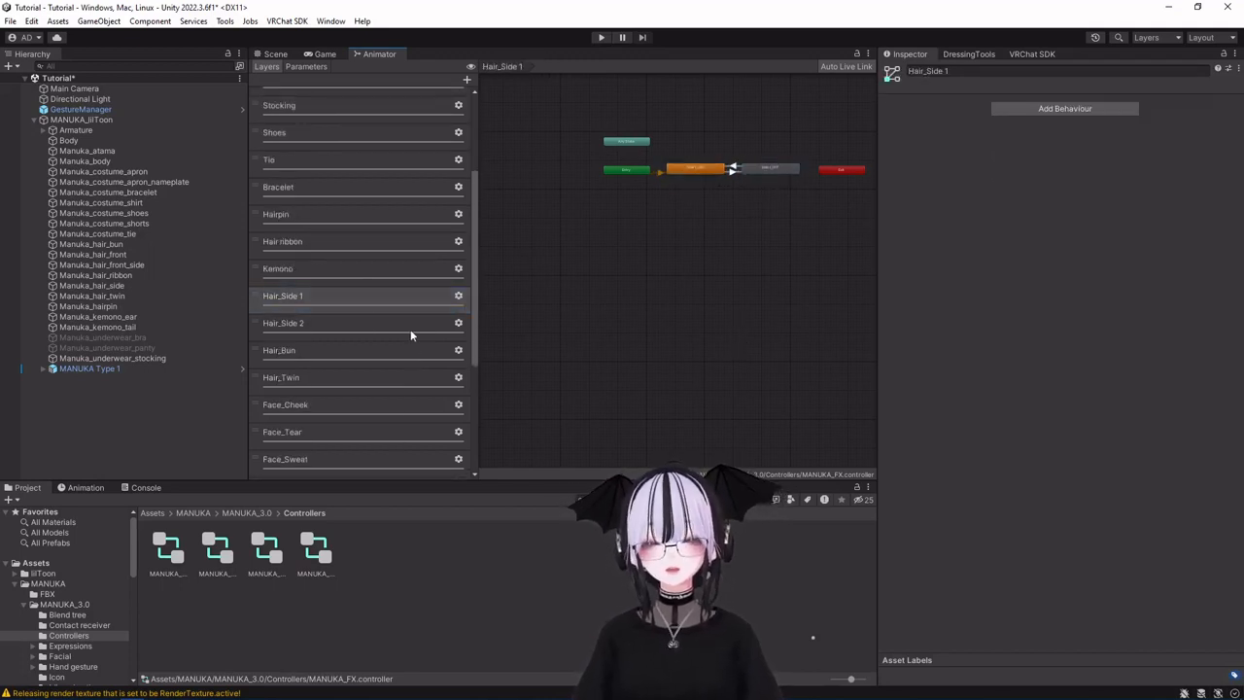
{"action": "left_click", "coordinate": [371, 330]}
{"action": "left_click", "coordinate": [685, 169]}
{"action": "left_click", "coordinate": [763, 169]}
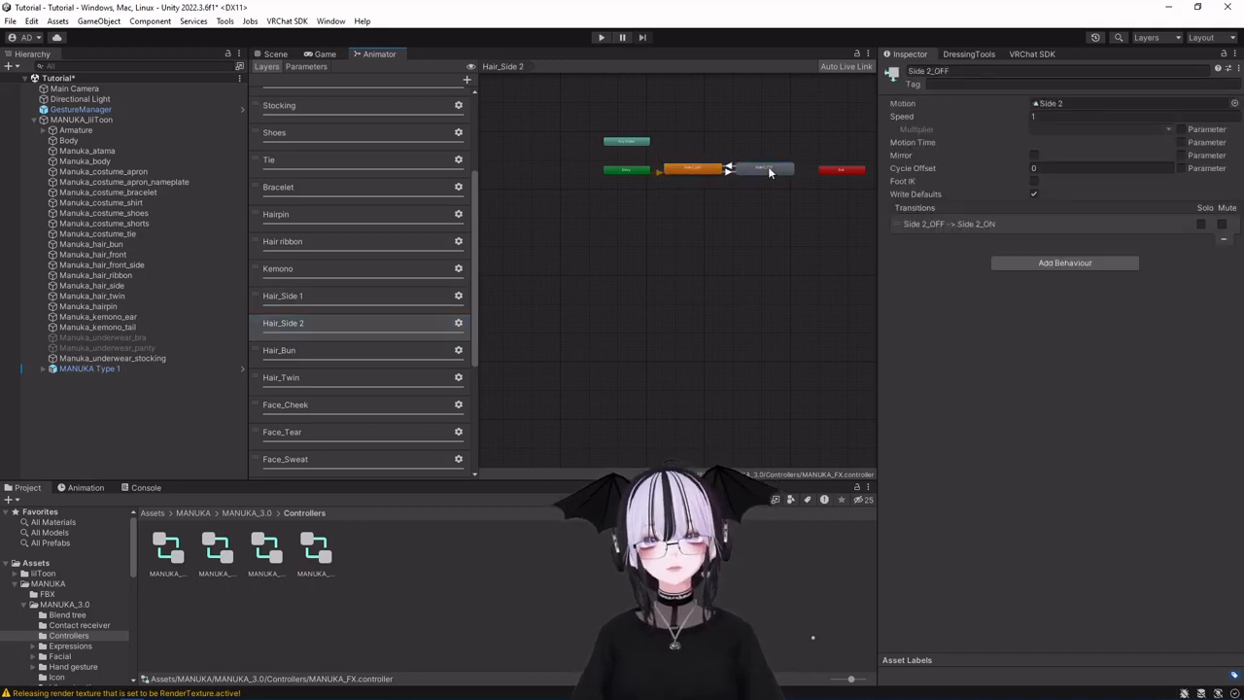
{"action": "left_click", "coordinate": [667, 327]}
Check the Write Defaults setting of the on and off states in the Hair_Bun and Hair_Twin layers.
{"action": "left_click", "coordinate": [294, 352]}
{"action": "left_click", "coordinate": [692, 170]}
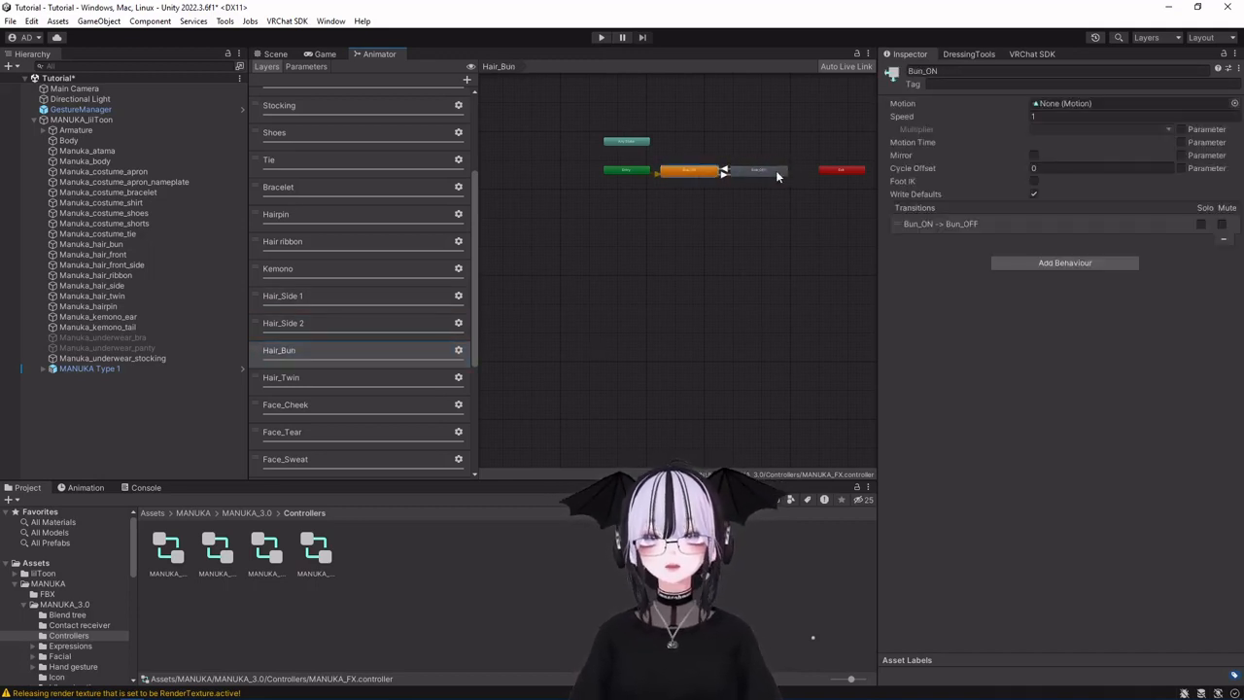
{"action": "left_click", "coordinate": [776, 170]}
{"action": "left_click", "coordinate": [725, 143]}
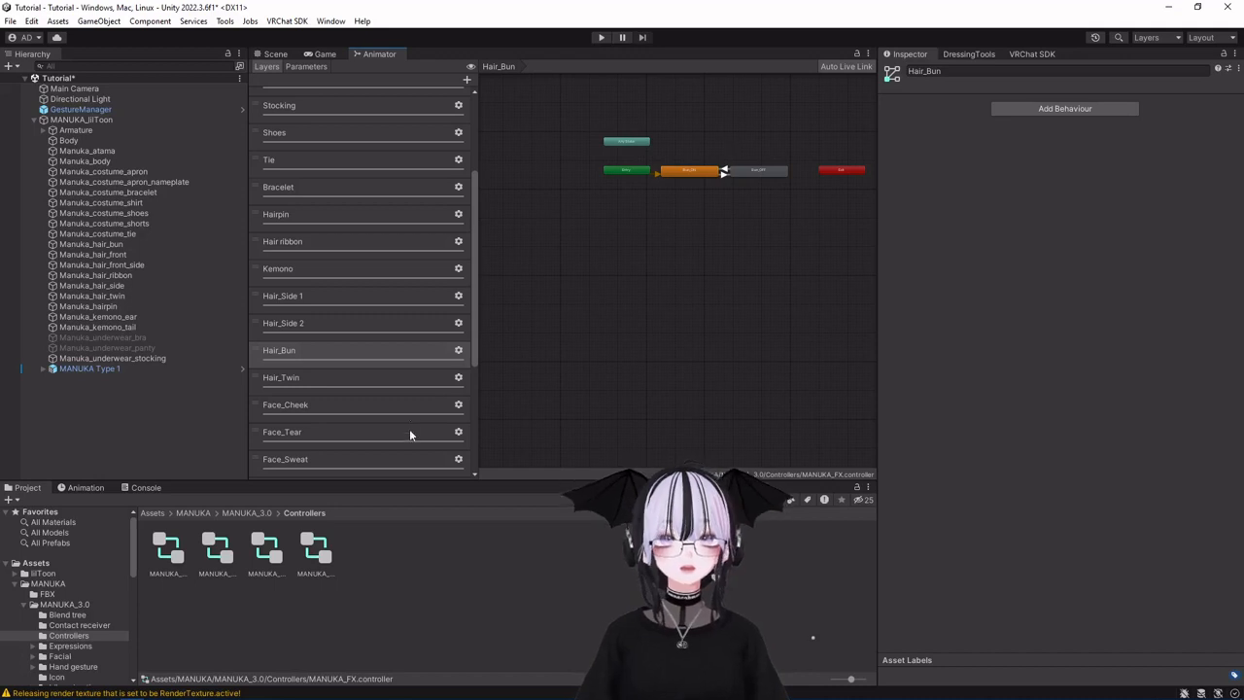
{"action": "left_click", "coordinate": [379, 378]}
{"action": "left_click", "coordinate": [696, 175]}
{"action": "left_click", "coordinate": [763, 169]}
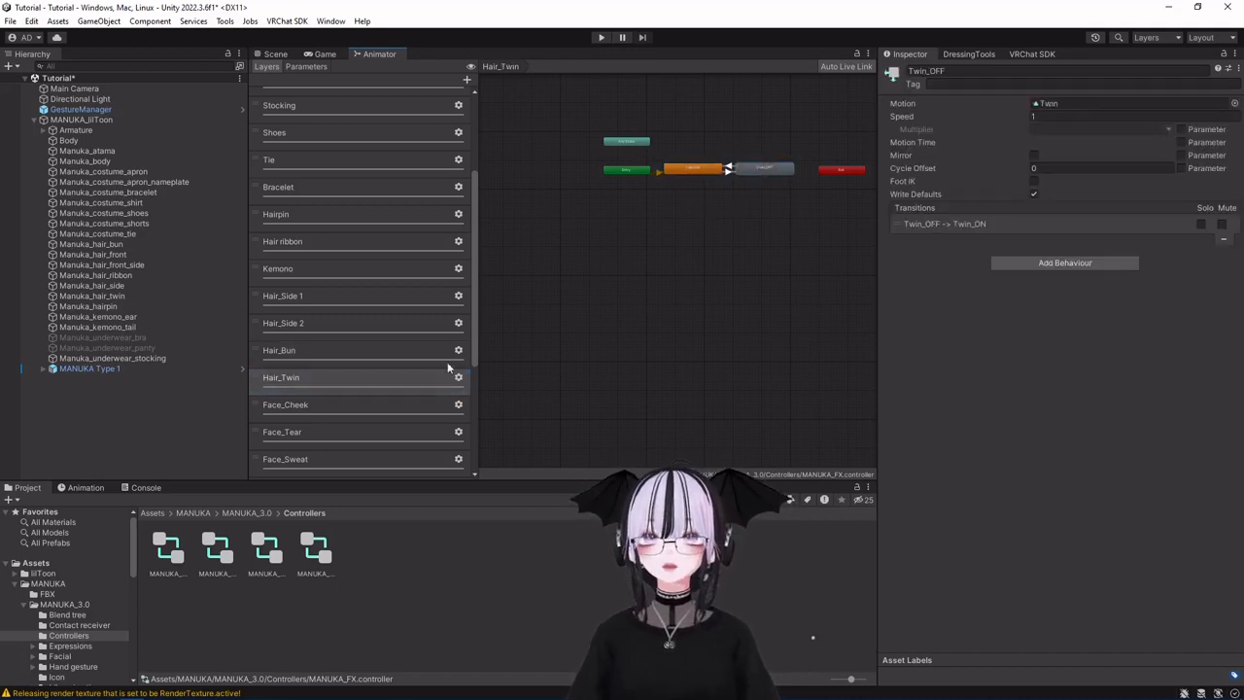
Check the Write Defaults setting of the states in the Face_Cheek and Face_Tear layers.
{"action": "left_click", "coordinate": [379, 404]}
{"action": "left_click", "coordinate": [683, 173]}
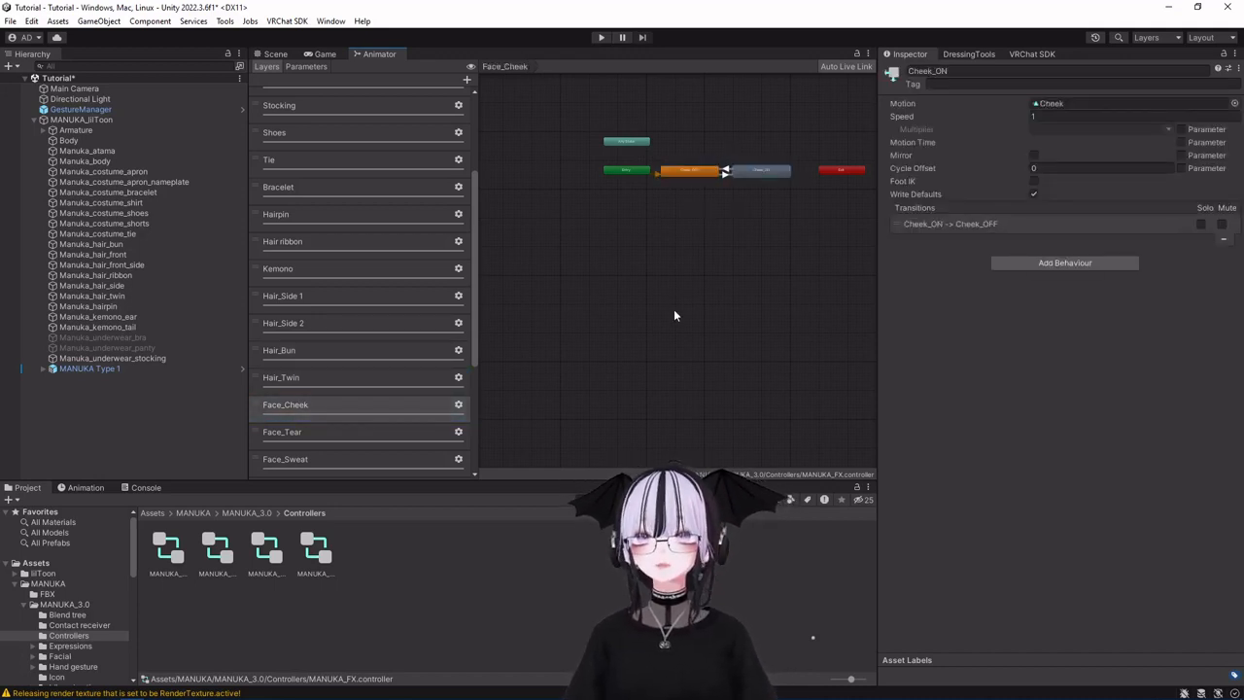
{"action": "left_click", "coordinate": [673, 309]}
{"action": "scroll", "coordinate": [359, 363], "scroll_direction": "down", "scroll_amount": 5}
{"action": "left_click", "coordinate": [336, 237]}
{"action": "left_click", "coordinate": [732, 173]}
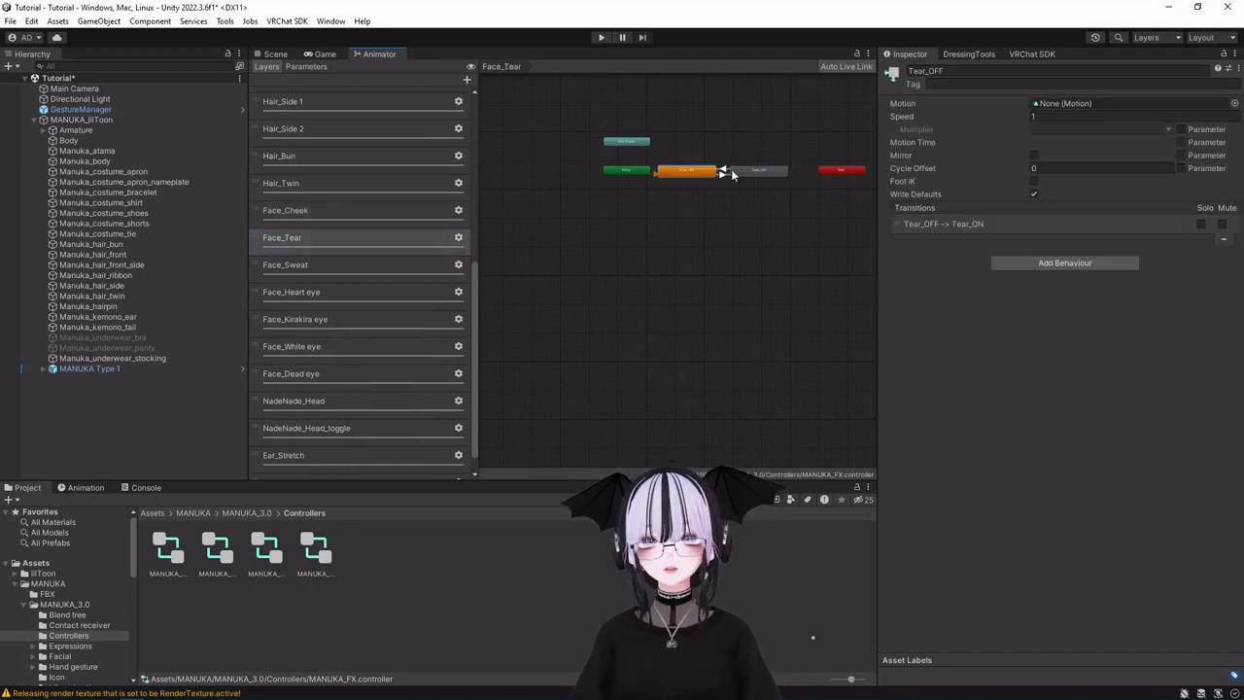
{"action": "left_click", "coordinate": [694, 306]}
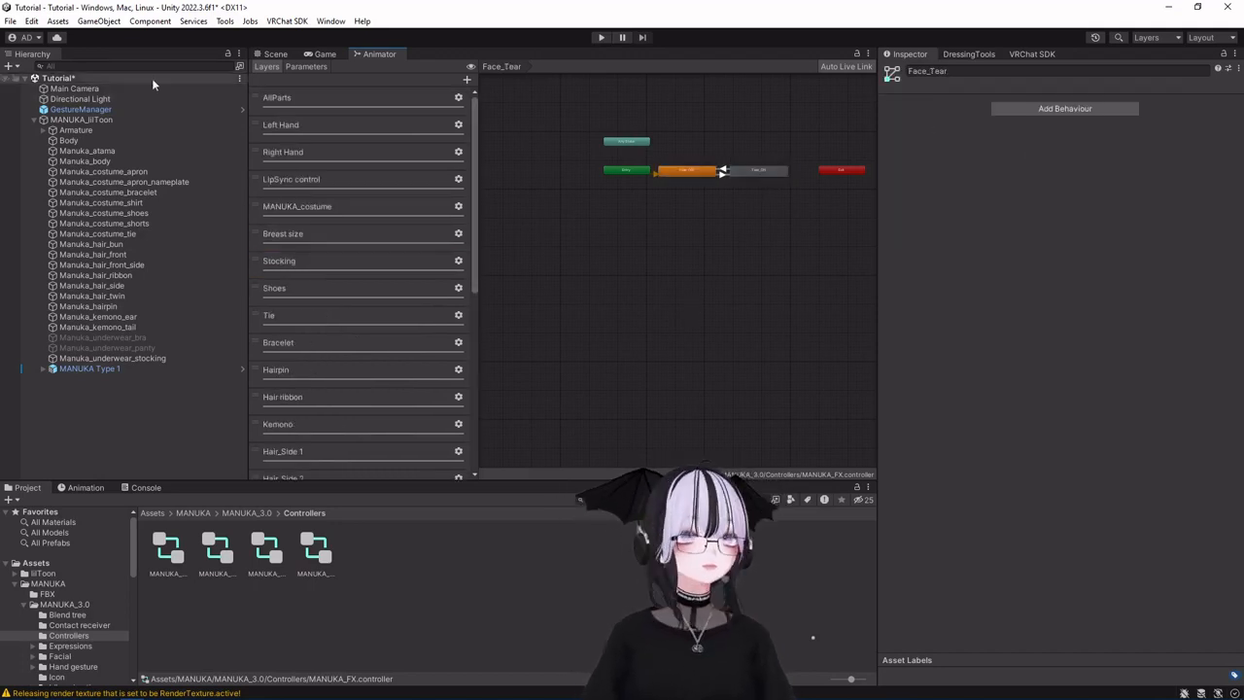
Select the MANUKA_lilToon avatar and return to the Scene view showing its whole body.
{"action": "left_click", "coordinate": [96, 120]}
{"action": "left_click", "coordinate": [275, 53]}
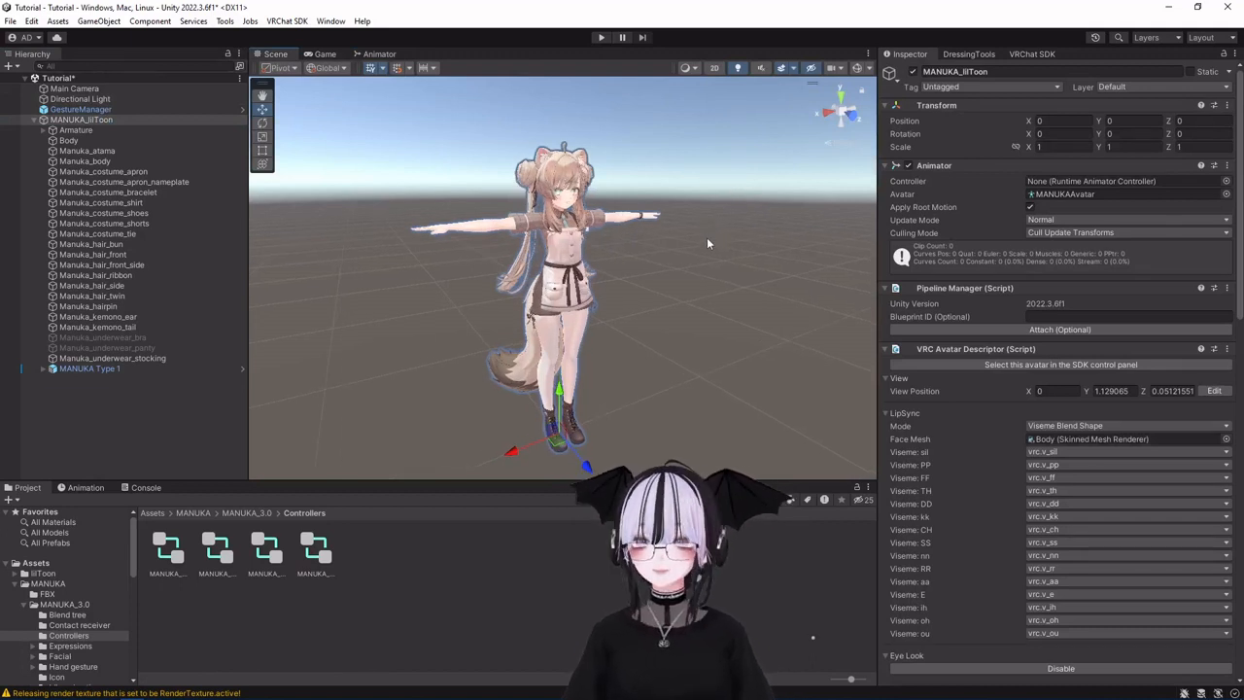
{"action": "scroll", "coordinate": [714, 390], "scroll_direction": "down", "scroll_amount": 2}
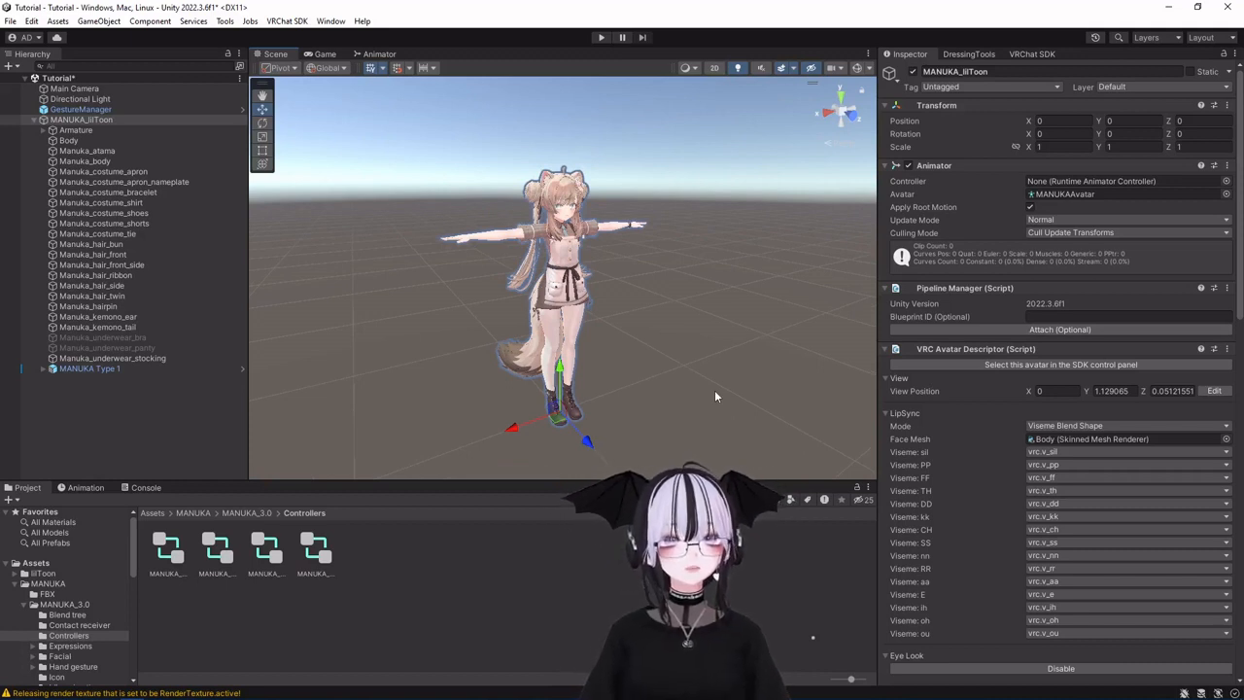
Locate the Gesture Manager package among the project's packages and show its contents.
{"action": "scroll", "coordinate": [80, 646], "scroll_direction": "down", "scroll_amount": 8}
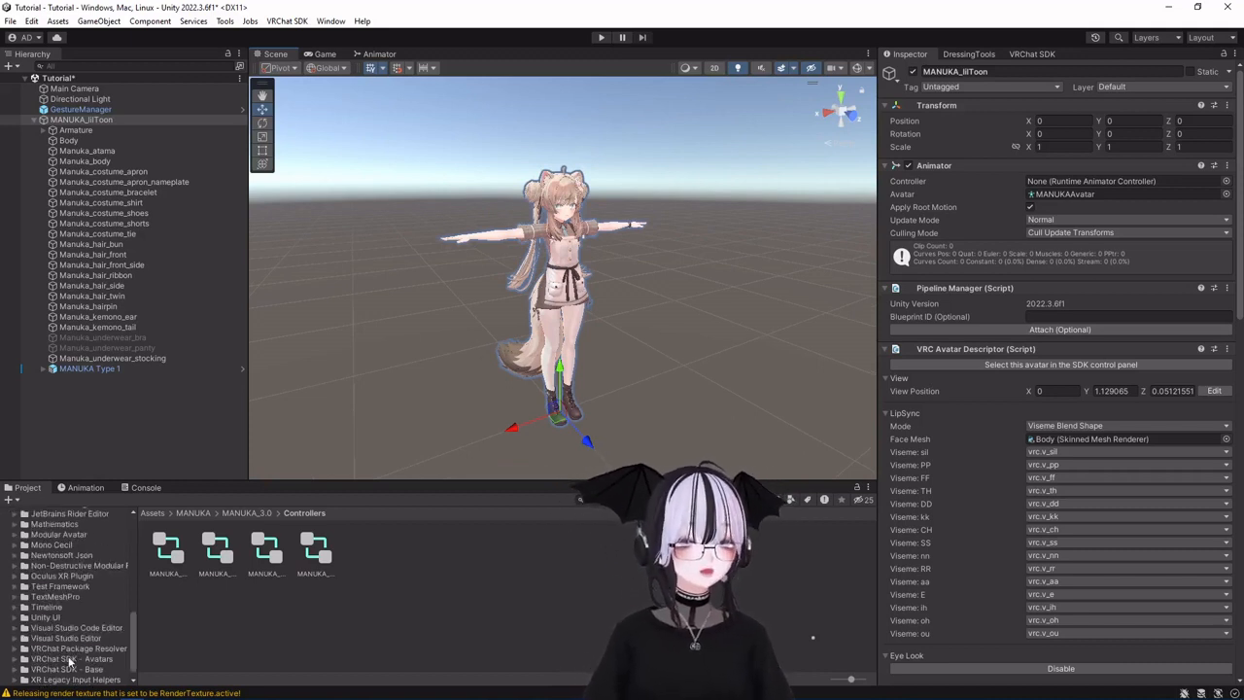
{"action": "scroll", "coordinate": [80, 640], "scroll_direction": "up", "scroll_amount": 3}
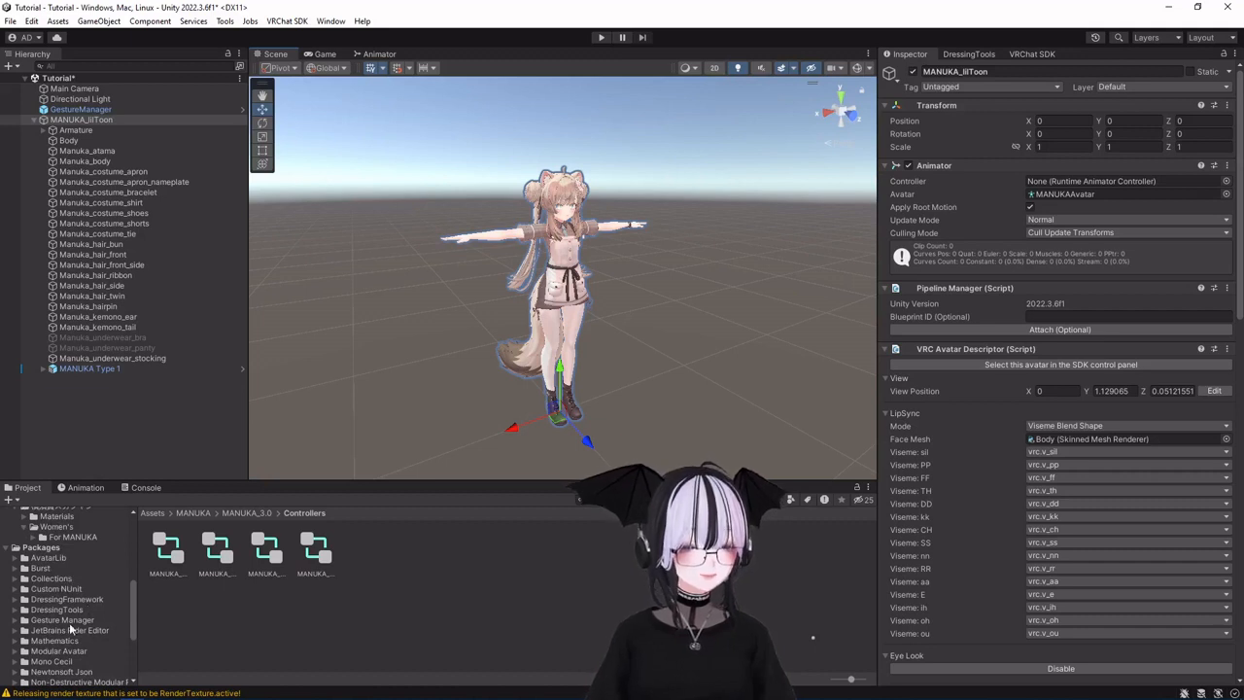
{"action": "left_click", "coordinate": [76, 621]}
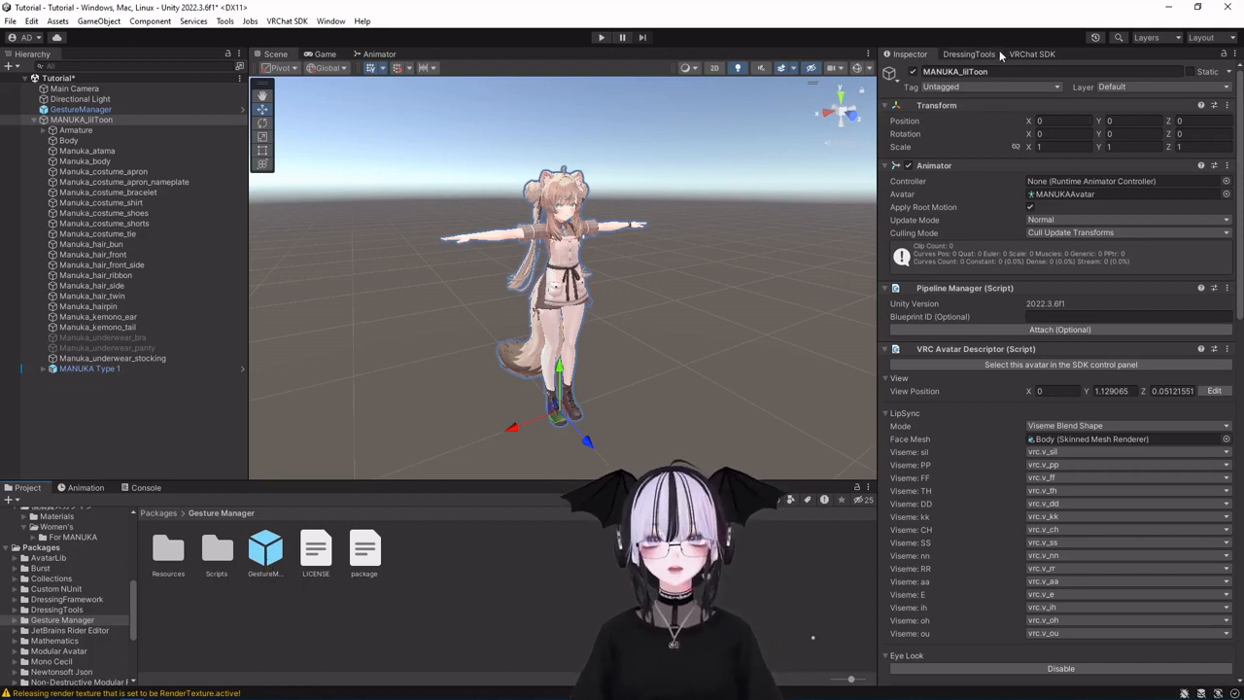
Enter play mode from the GestureManager object and display the avatar in the Scene view.
{"action": "left_click", "coordinate": [148, 111]}
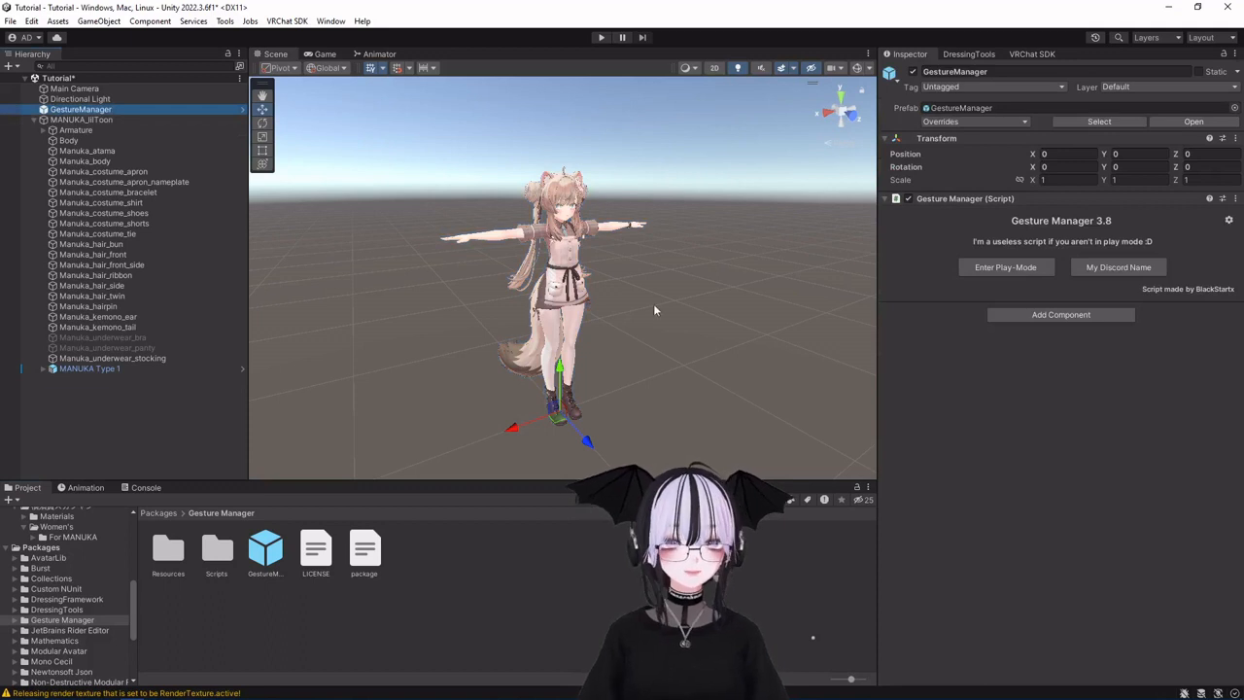
{"action": "left_click", "coordinate": [1044, 267]}
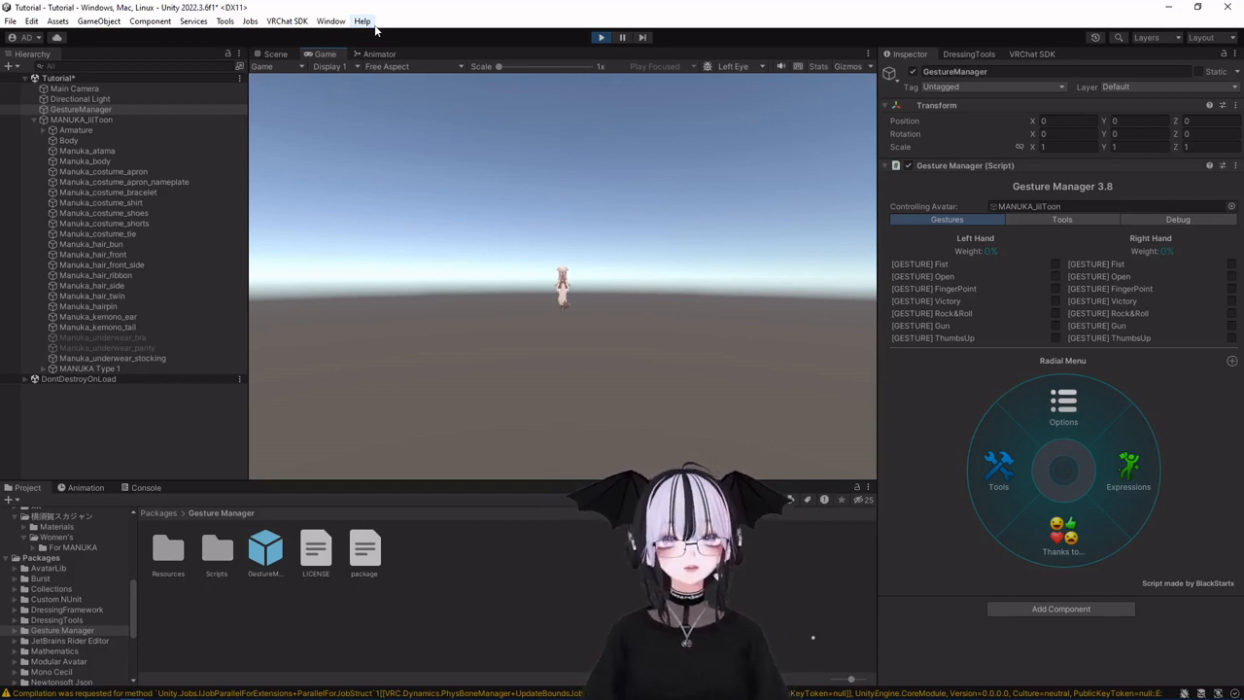
{"action": "left_click", "coordinate": [274, 54]}
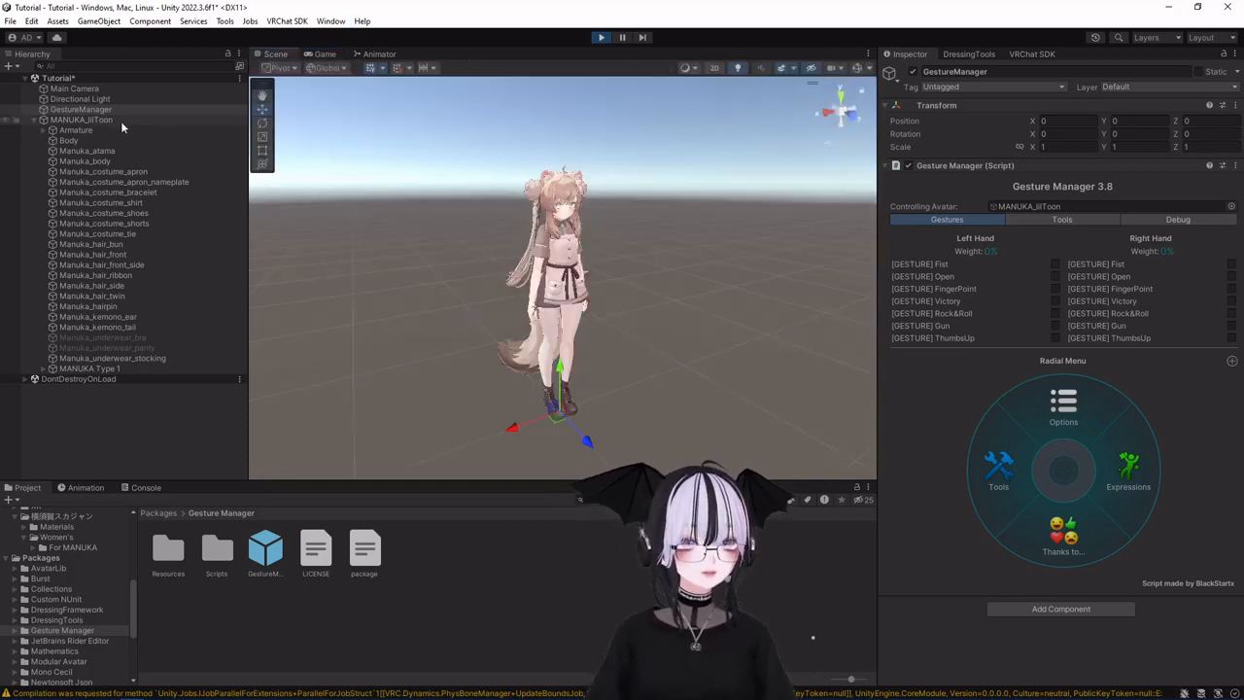
Test the left-hand Open and Victory gestures while viewing the avatar's face and upper body up close.
{"action": "scroll", "coordinate": [712, 355], "scroll_direction": "up", "scroll_amount": 3}
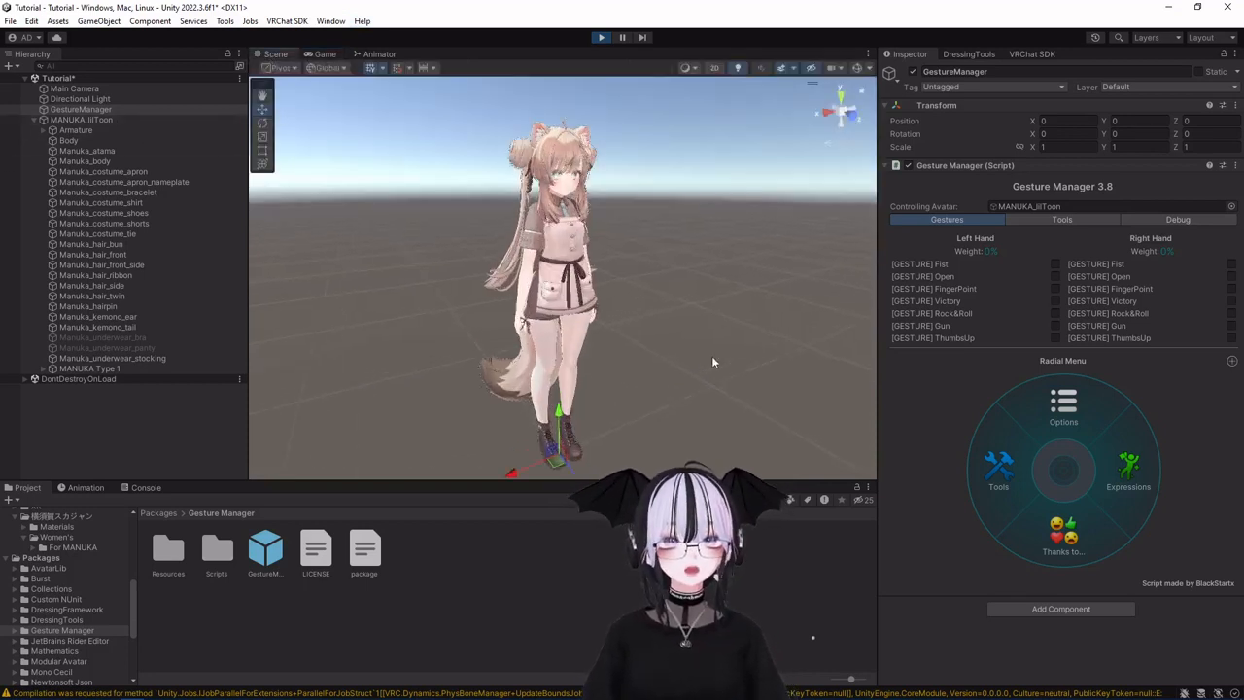
{"action": "scroll", "coordinate": [668, 266], "scroll_direction": "up", "scroll_amount": 2}
{"action": "middle_click_drag", "start_coordinate": [634, 258], "coordinate": [606, 290]}
{"action": "right_click_drag", "start_coordinate": [606, 290], "coordinate": [629, 254]}
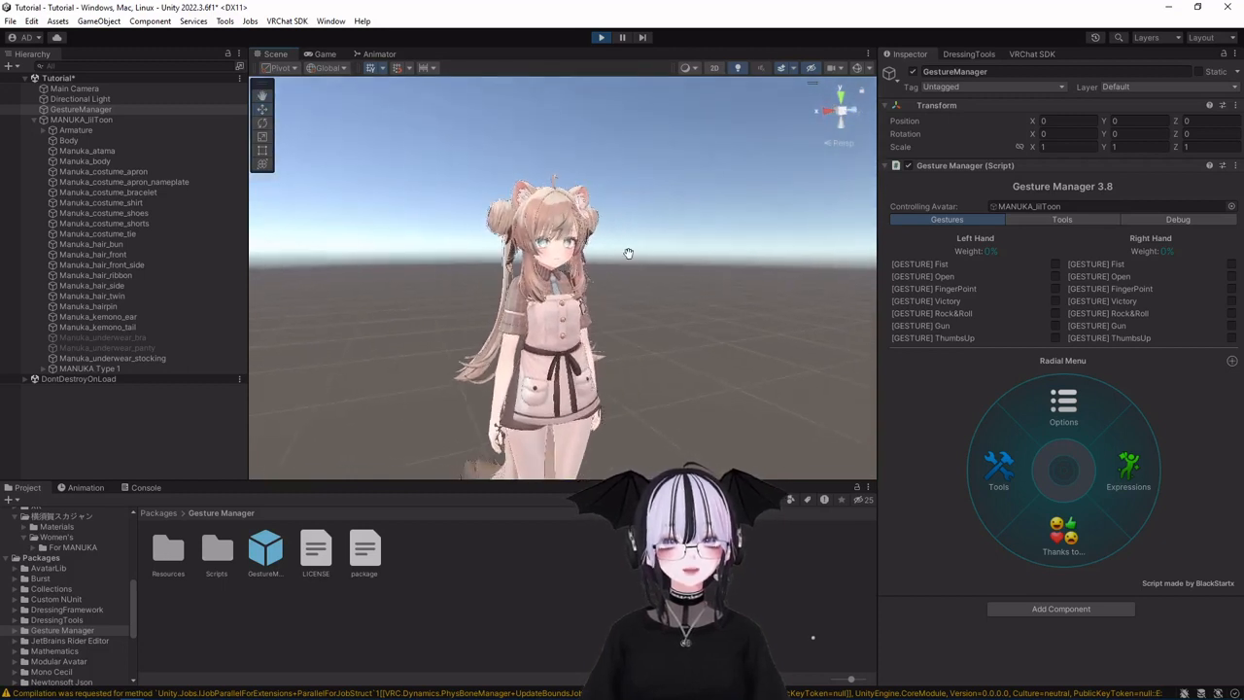
{"action": "left_click", "coordinate": [1056, 276]}
{"action": "left_click", "coordinate": [1056, 277]}
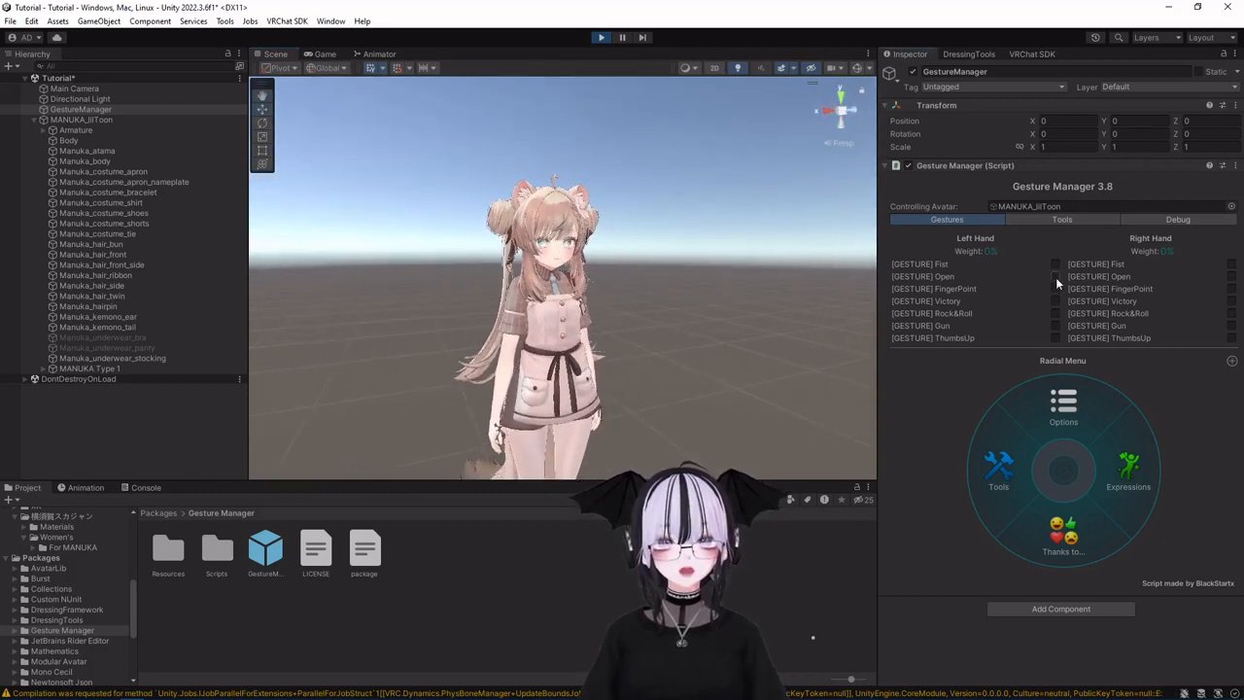
{"action": "left_click", "coordinate": [1056, 299]}
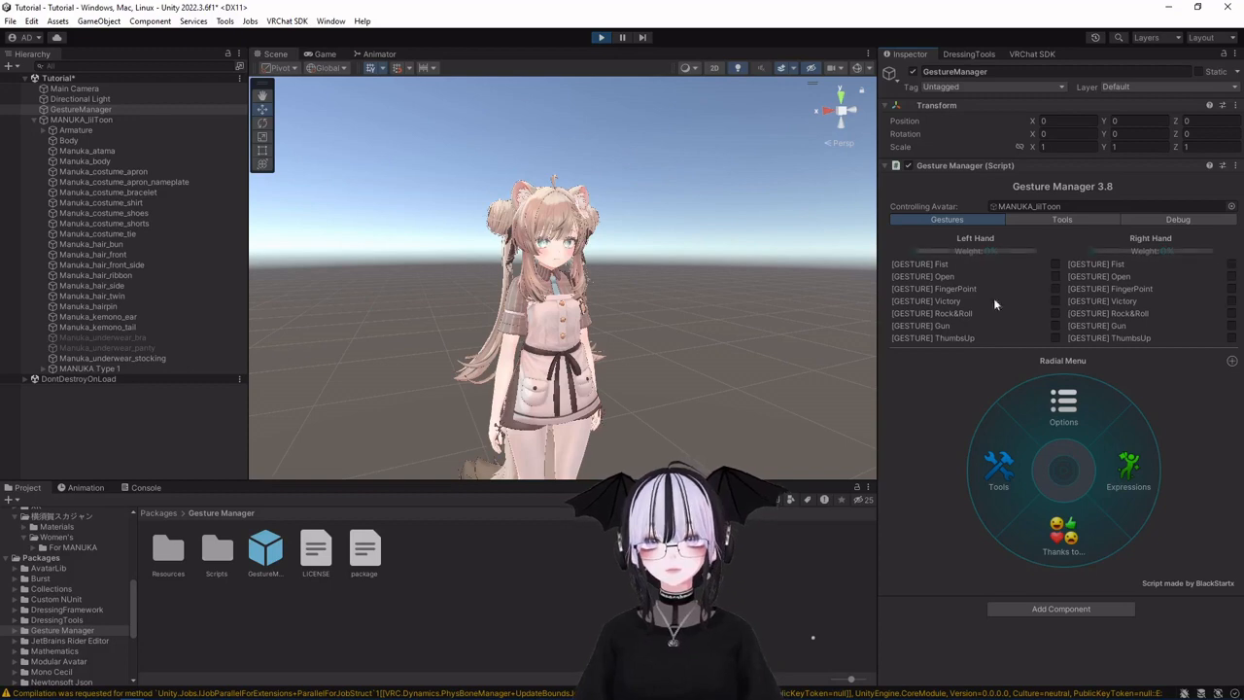
Select the MANUKA_lilToon avatar and shift it along its X axis to test its movement in play mode.
{"action": "scroll", "coordinate": [497, 372], "scroll_direction": "down", "scroll_amount": 4}
{"action": "left_click", "coordinate": [117, 120]}
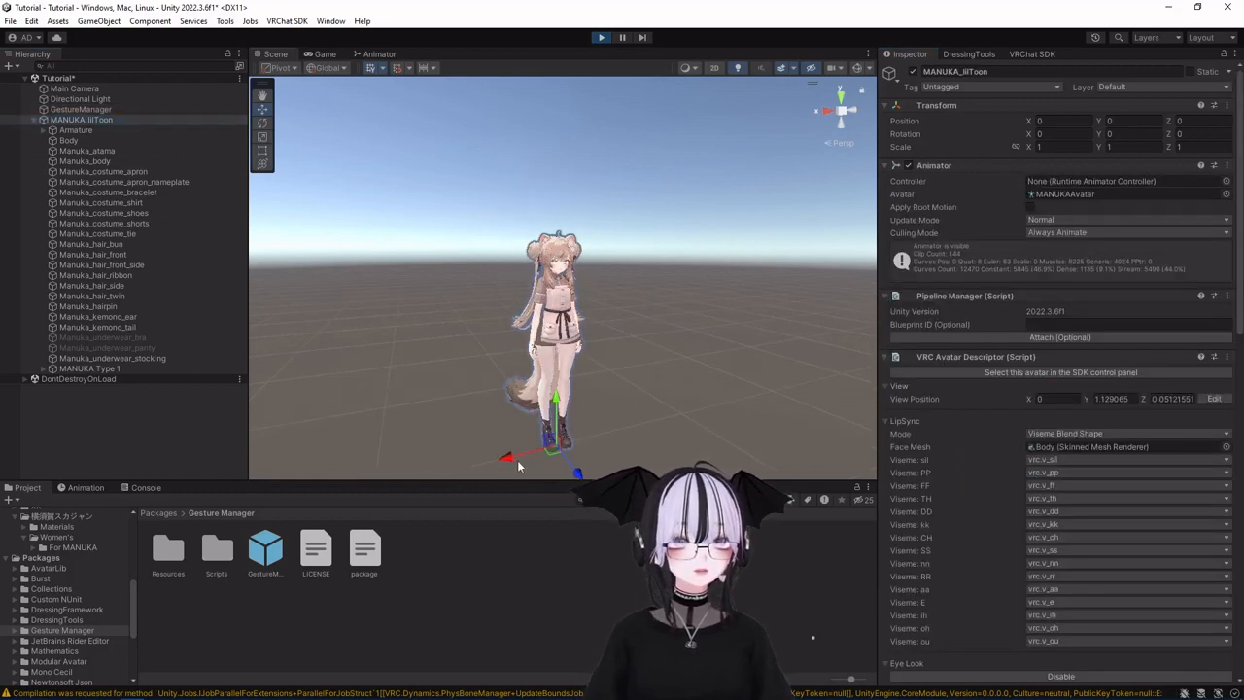
{"action": "left_click", "coordinate": [581, 461]}
{"action": "left_click", "coordinate": [77, 119]}
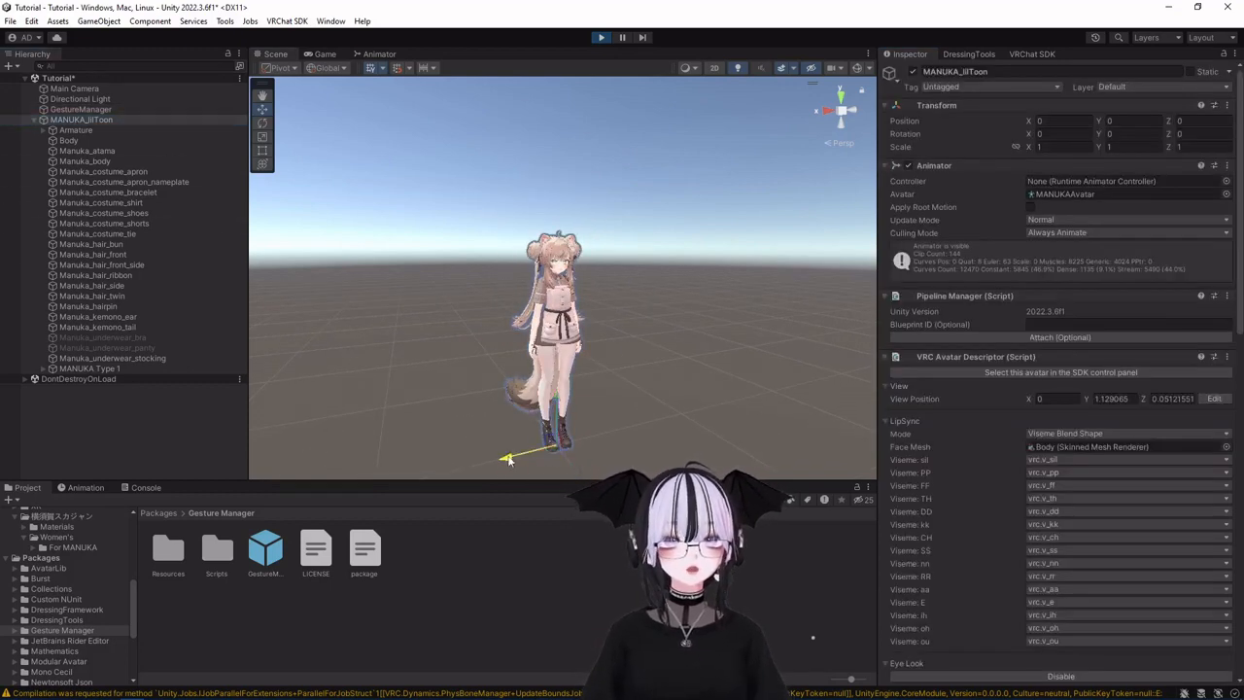
{"action": "mouse_move", "coordinate": [508, 459]}
{"action": "left_mouse_down"}
{"action": "mouse_move", "coordinate": [643, 426]}
{"action": "mouse_move", "coordinate": [494, 453]}
{"action": "mouse_move", "coordinate": [569, 437]}
{"action": "mouse_move", "coordinate": [507, 459]}
{"action": "left_mouse_up"}
Enable the Bomber Jacket outfit through the GestureManager's DT Cabinet expressions.
{"action": "left_click", "coordinate": [87, 108]}
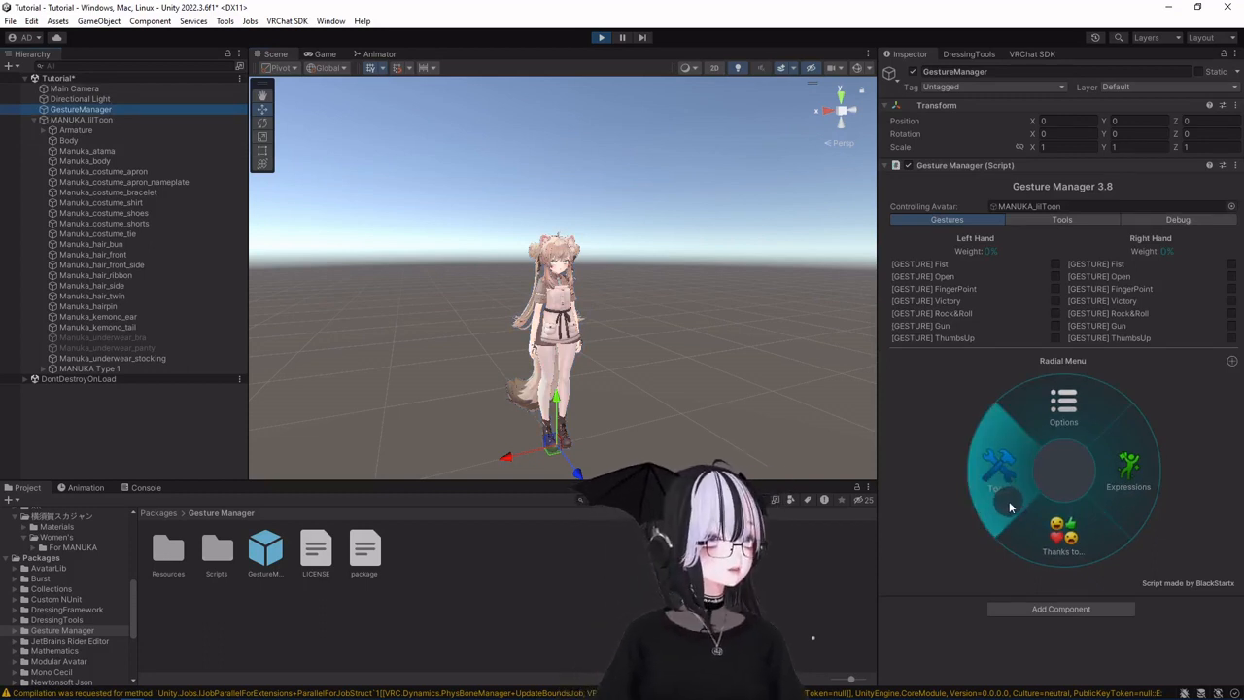
{"action": "left_click", "coordinate": [1127, 496]}
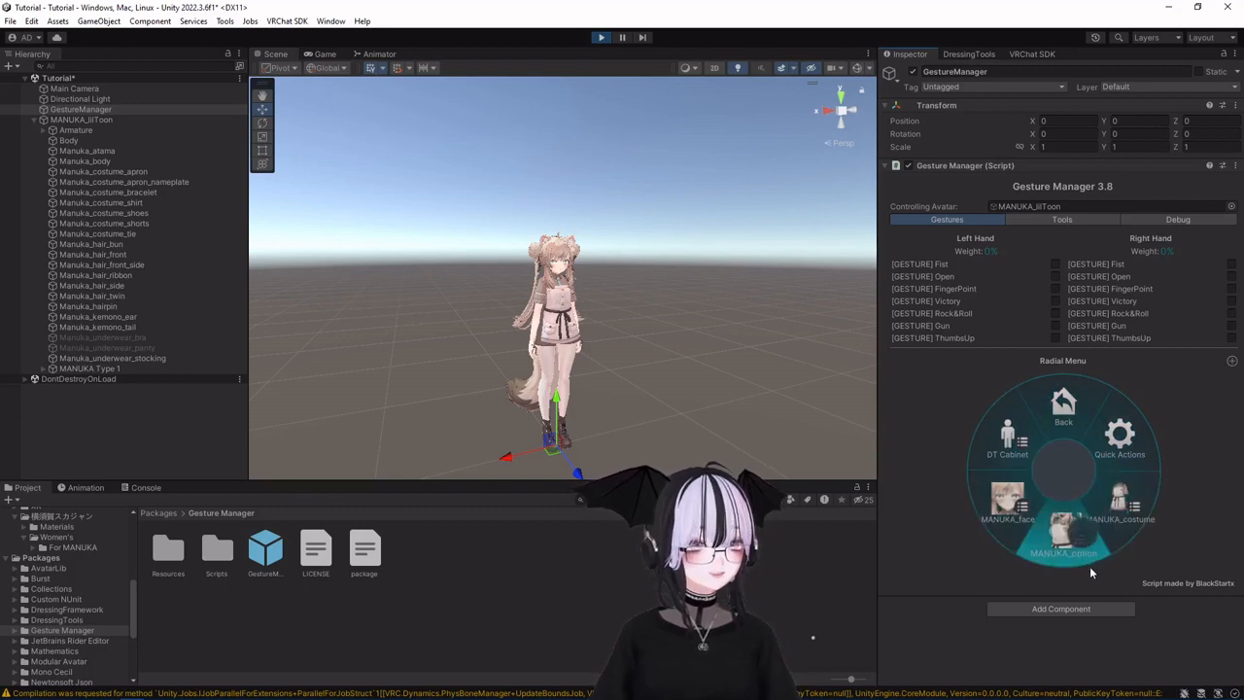
{"action": "left_click", "coordinate": [999, 440]}
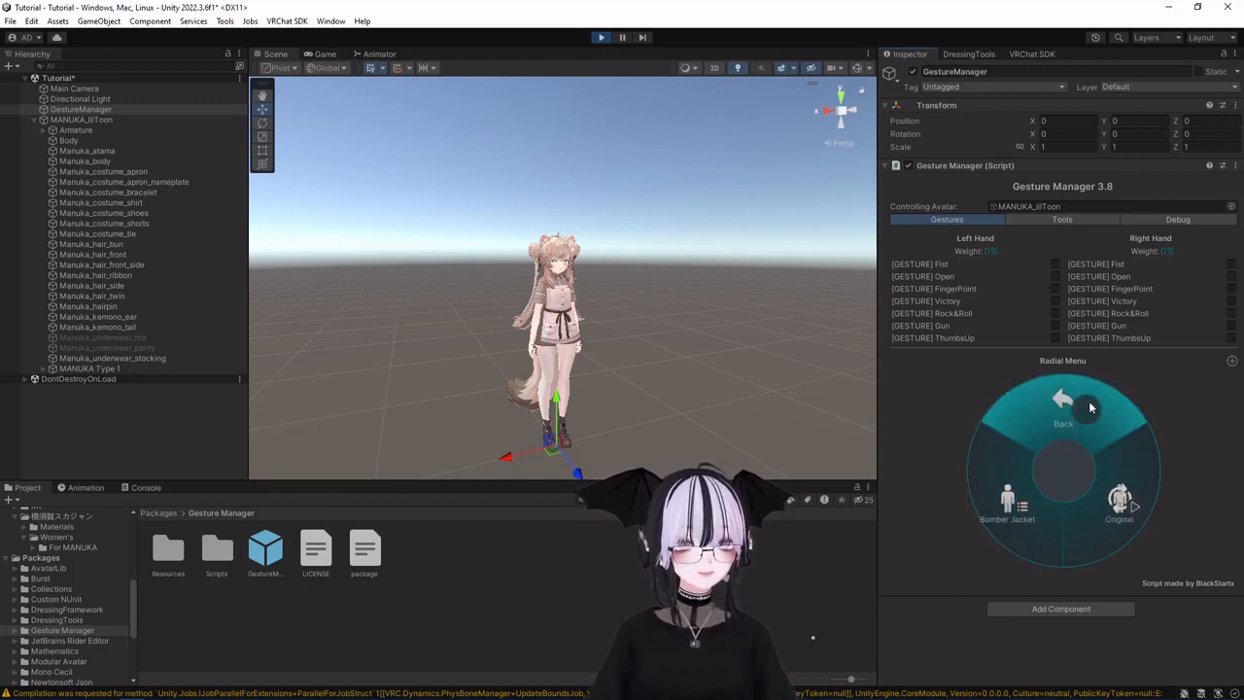
{"action": "scroll", "coordinate": [758, 412], "scroll_direction": "up", "scroll_amount": 5}
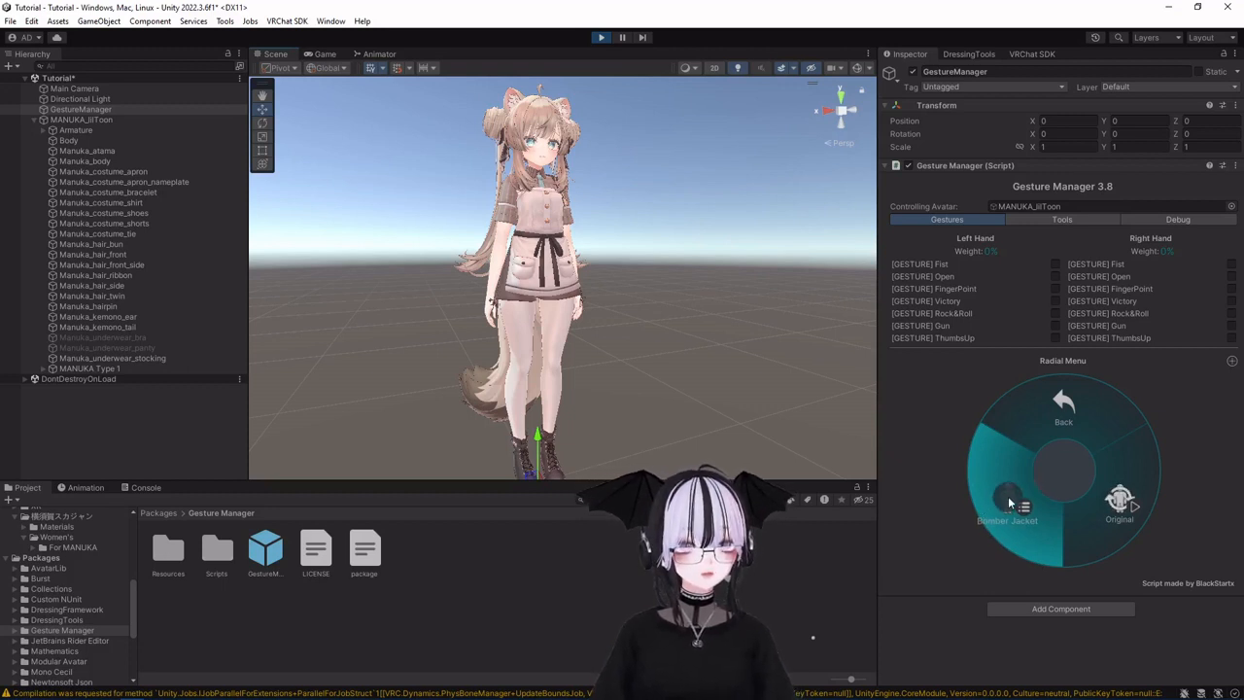
{"action": "left_click", "coordinate": [1008, 497]}
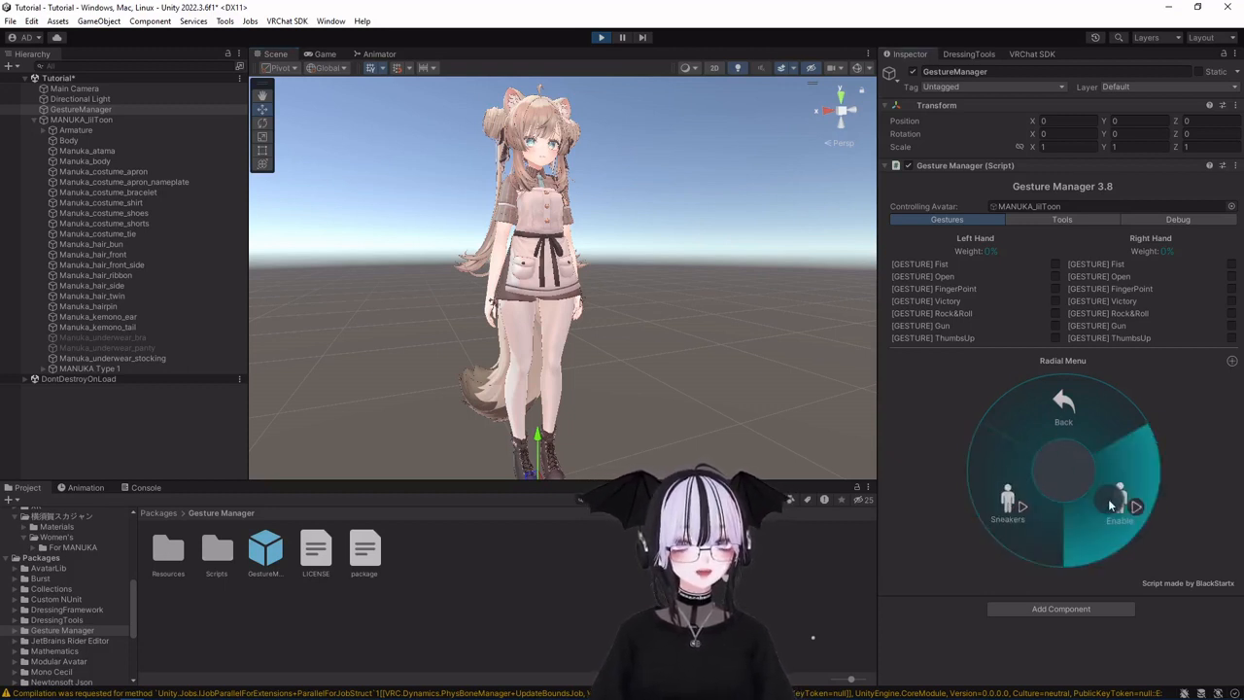
{"action": "left_click", "coordinate": [1111, 500]}
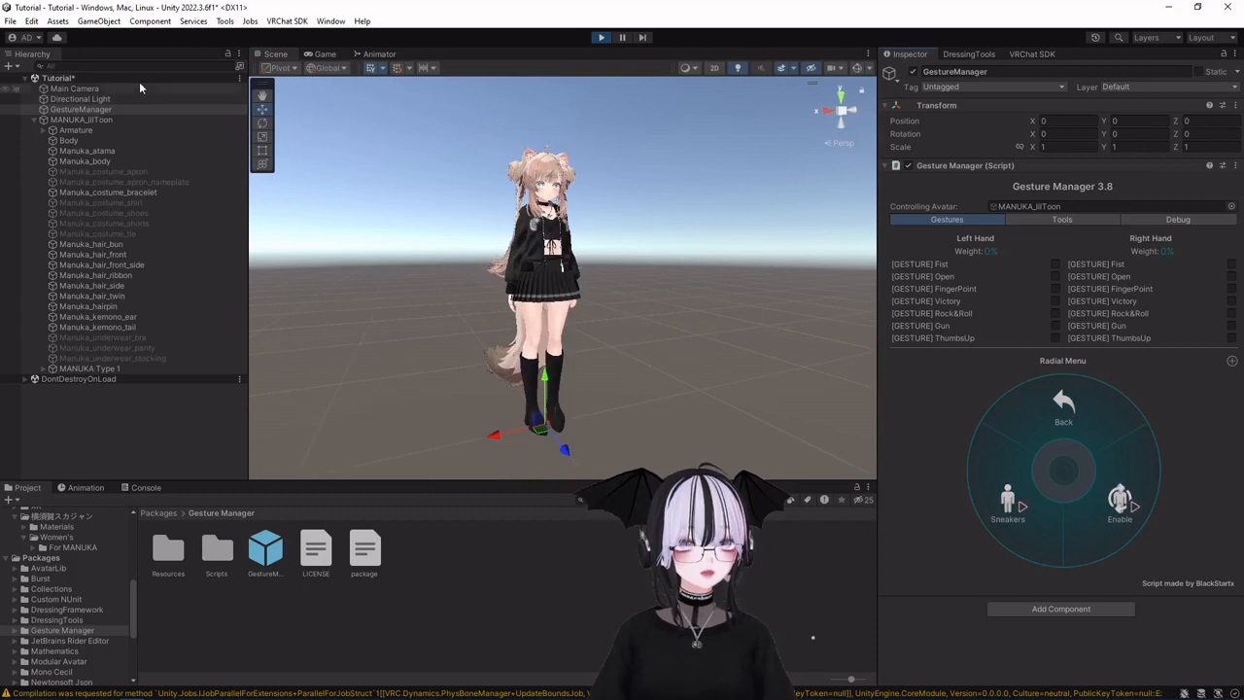
Move the MANUKA_lilToon avatar back and forth along the X axis to test the jacket outfit's motion.
{"action": "left_click", "coordinate": [97, 120]}
{"action": "left_click_drag", "start_coordinate": [505, 438], "coordinate": [599, 517]}
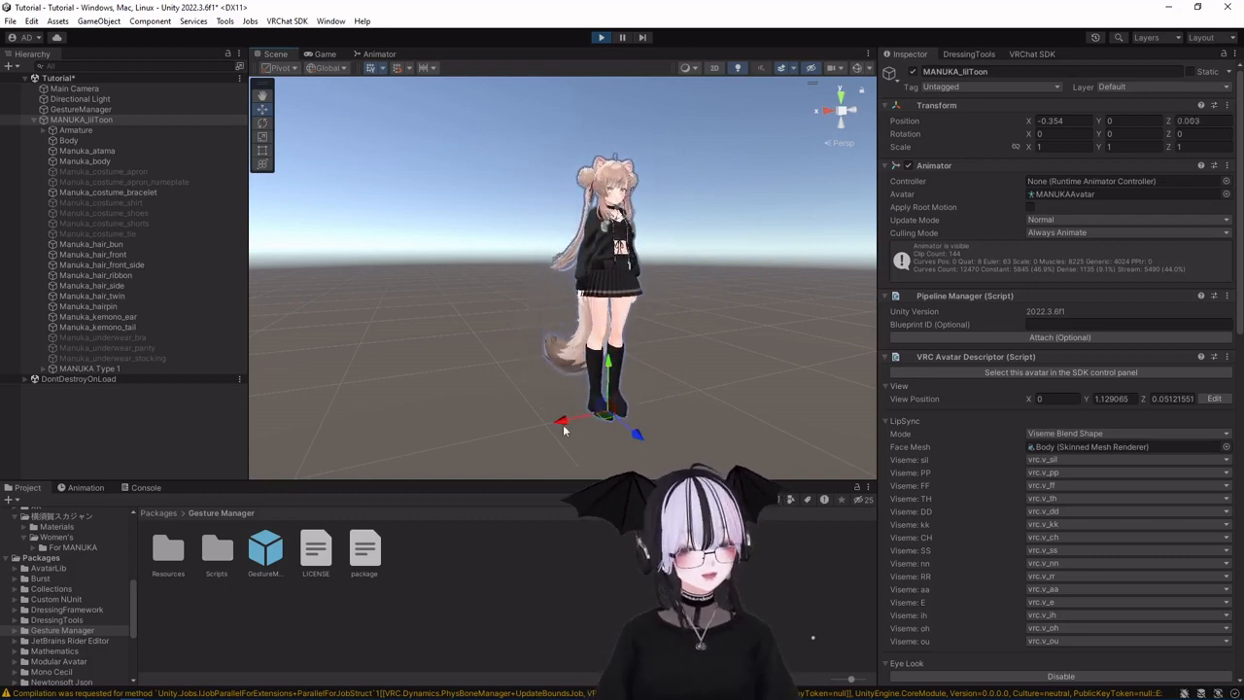
{"action": "left_click_drag", "start_coordinate": [563, 424], "coordinate": [511, 430]}
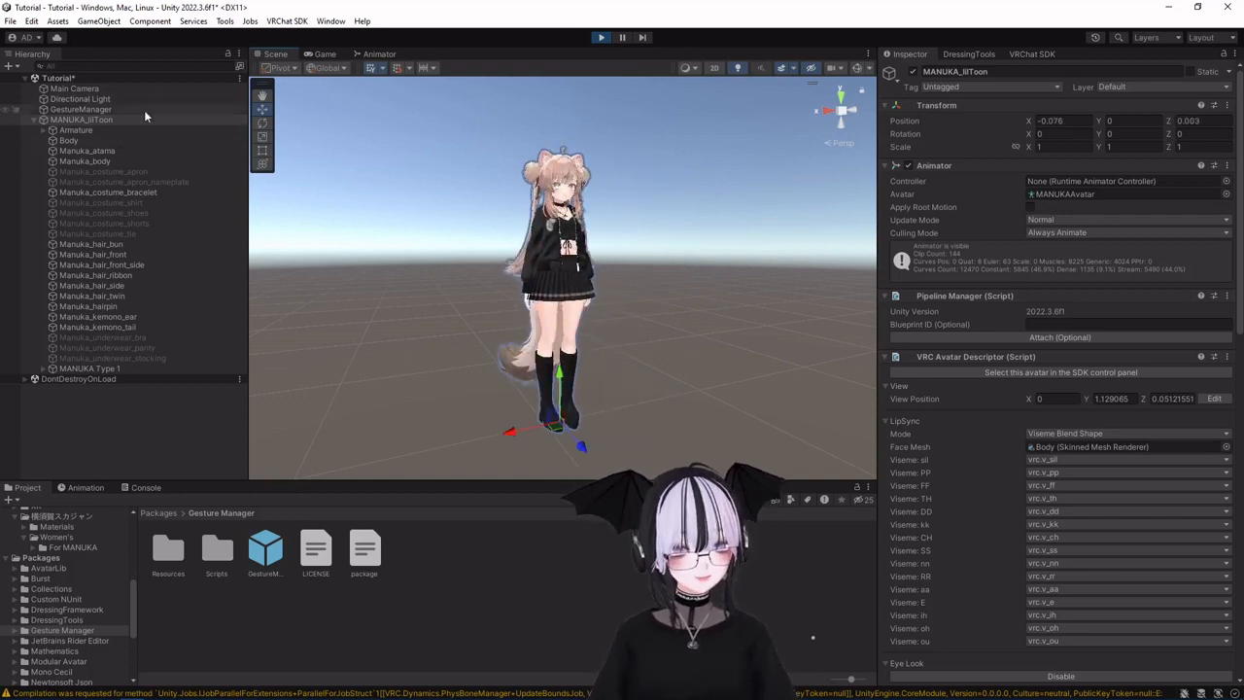
Turn on the Sneakers option of the Bomber Jacket outfit through the GestureManager.
{"action": "left_click", "coordinate": [144, 111]}
{"action": "left_click", "coordinate": [983, 441]}
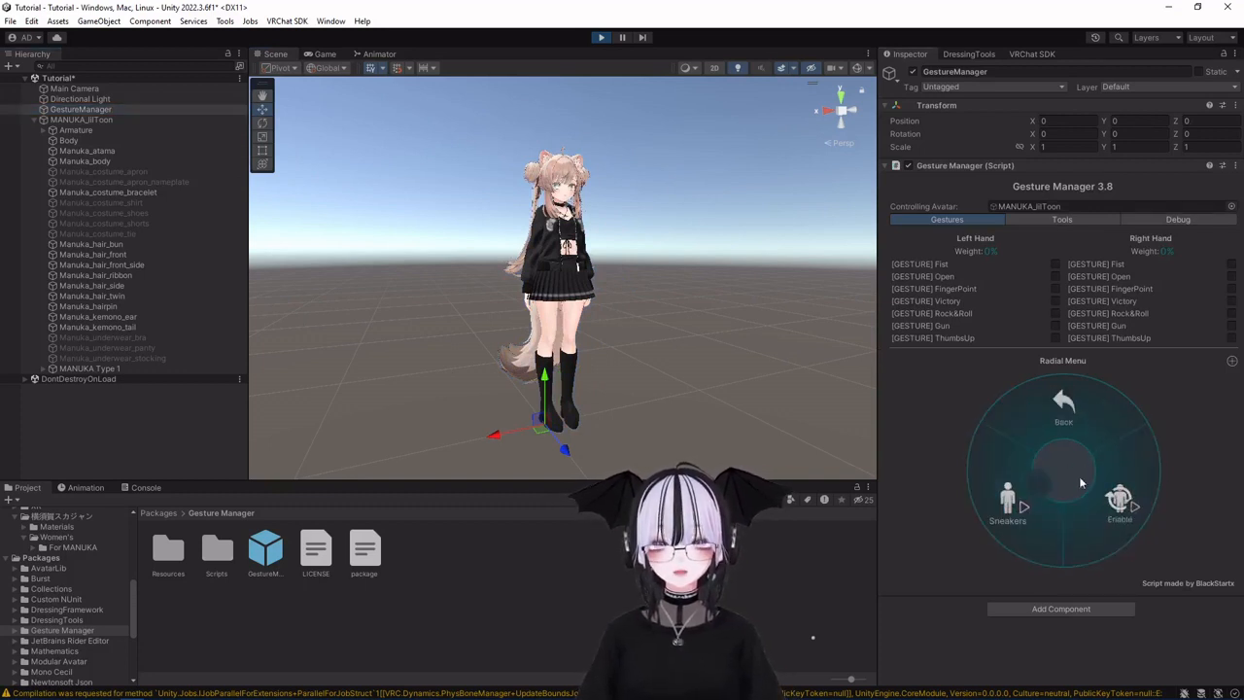
{"action": "left_click", "coordinate": [1015, 488]}
Examine the fit of the sneakers around the feet up close and the outfit on the whole avatar.
{"action": "scroll", "coordinate": [639, 416], "scroll_direction": "up", "scroll_amount": 2}
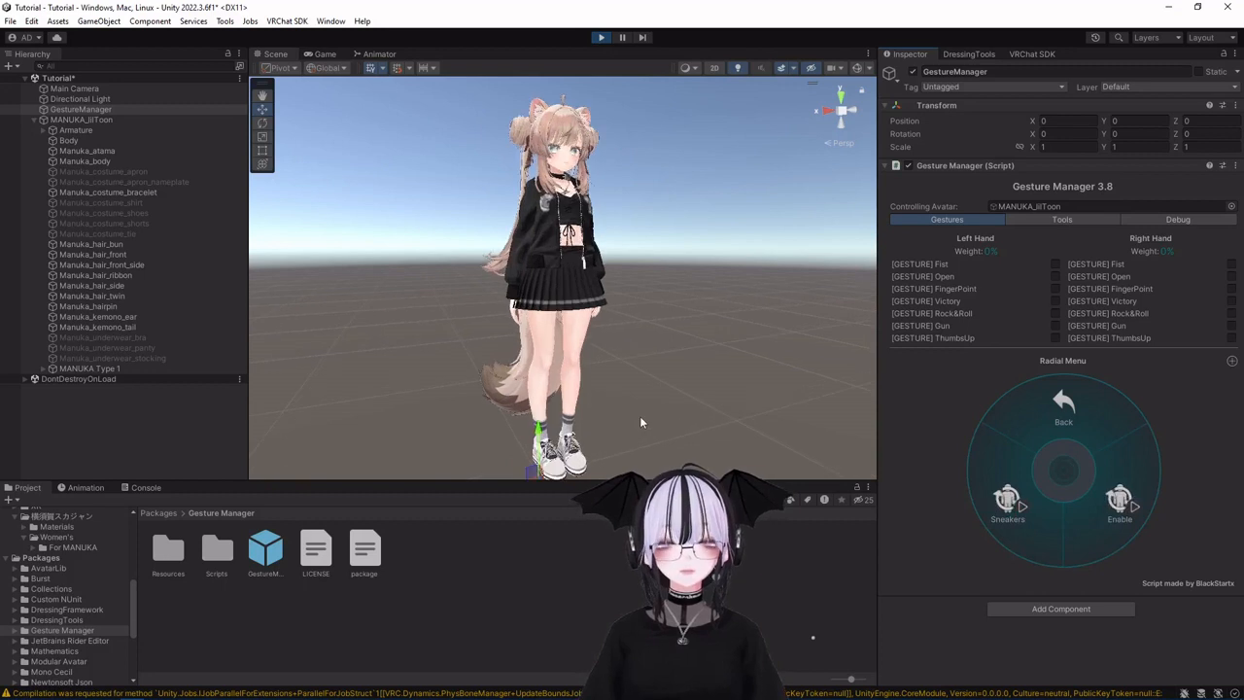
{"action": "middle_click_drag", "start_coordinate": [640, 416], "coordinate": [642, 233]}
{"action": "scroll", "coordinate": [645, 261], "scroll_direction": "up", "scroll_amount": 8}
{"action": "right_click_drag", "start_coordinate": [628, 304], "coordinate": [767, 298]}
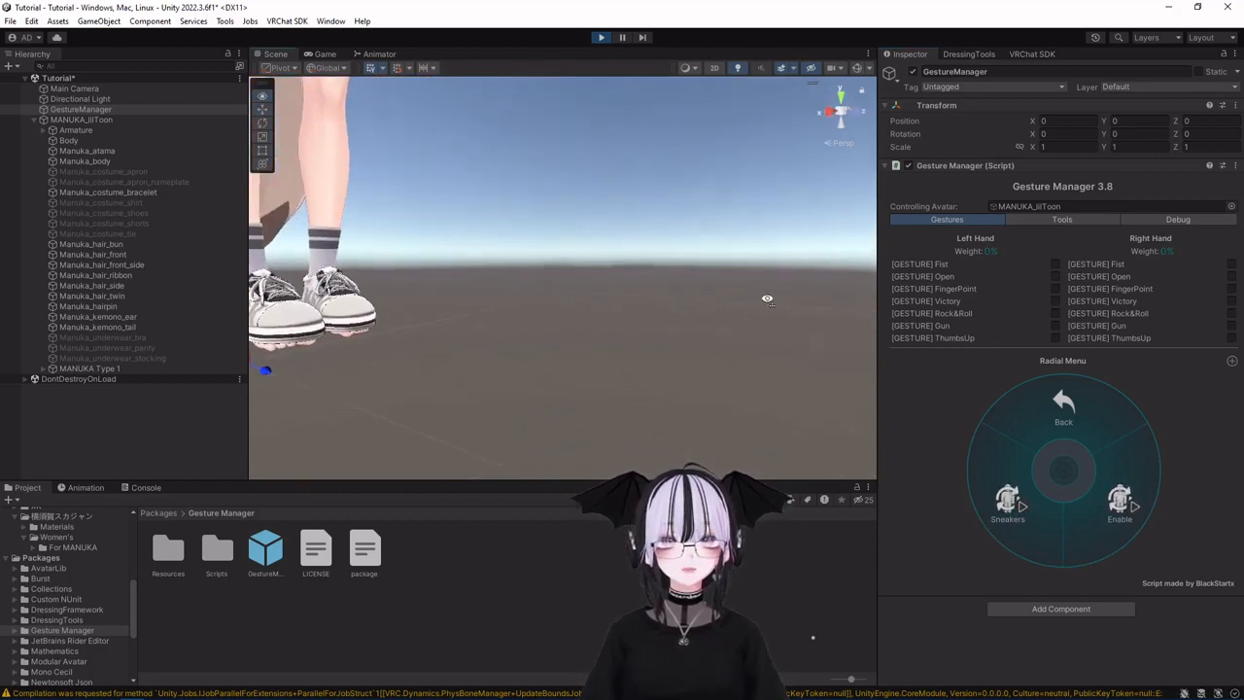
{"action": "middle_click_drag", "start_coordinate": [767, 298], "coordinate": [948, 239]}
{"action": "scroll", "coordinate": [700, 304], "scroll_direction": "up", "scroll_amount": 7}
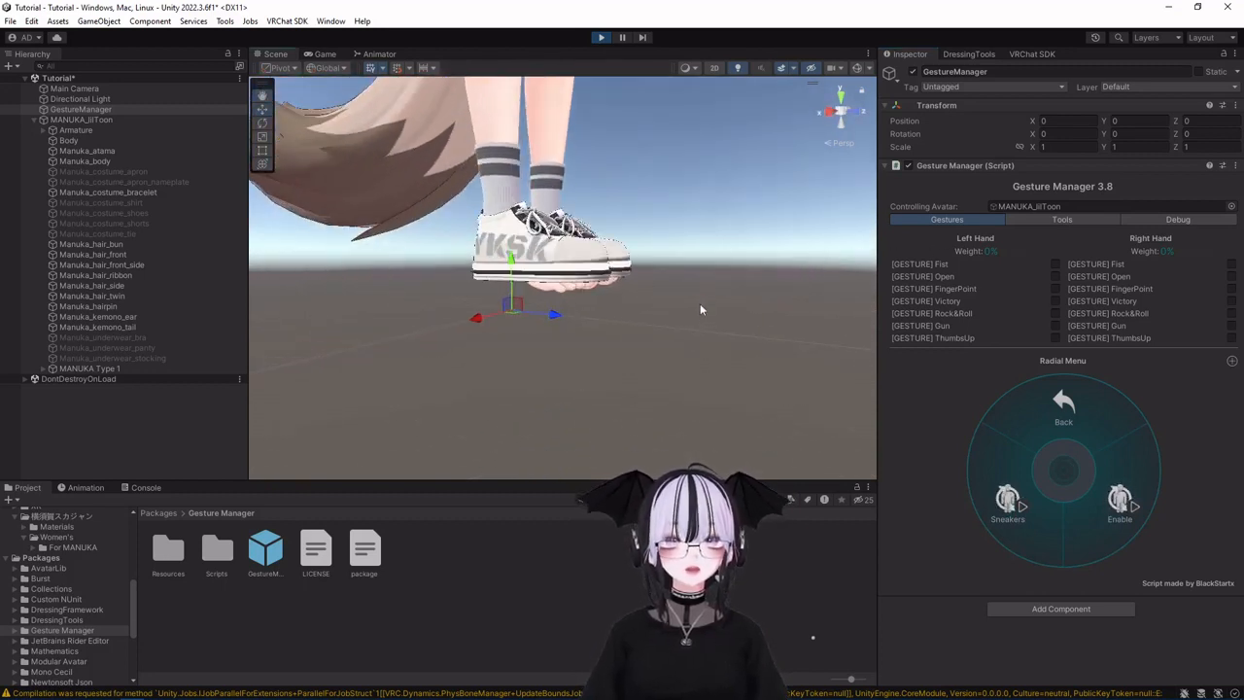
{"action": "scroll", "coordinate": [676, 194], "scroll_direction": "down", "scroll_amount": 15}
{"action": "scroll", "coordinate": [636, 301], "scroll_direction": "up", "scroll_amount": 4}
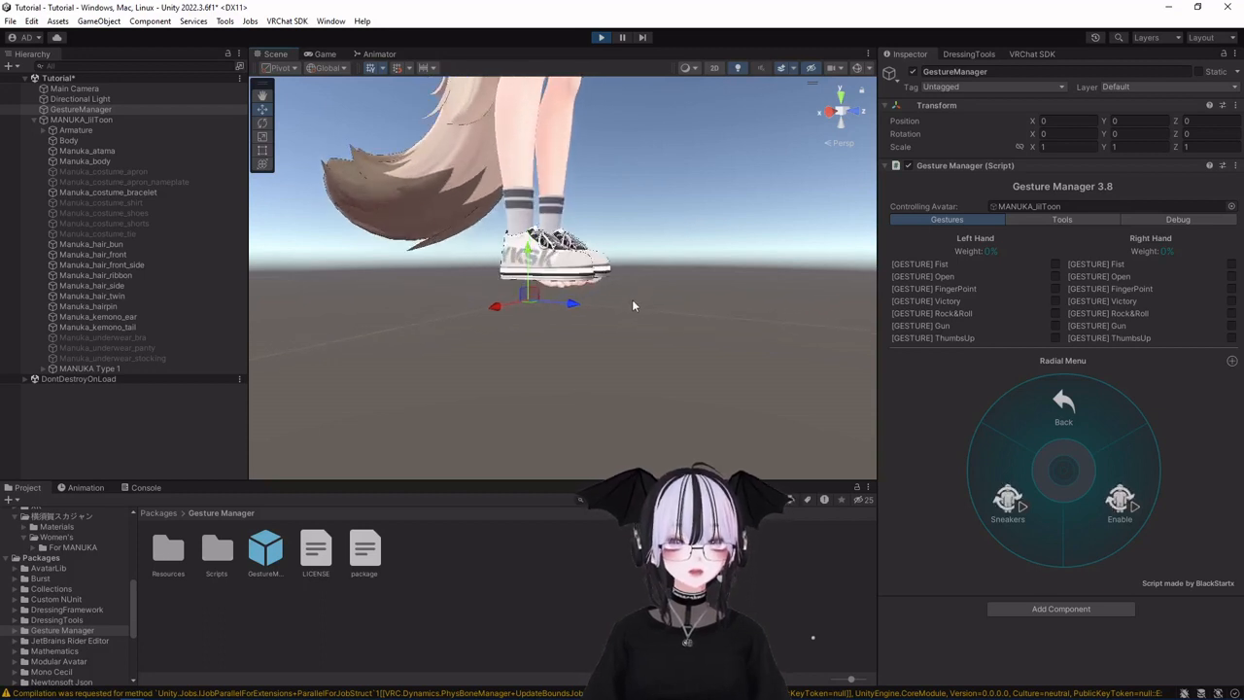
{"action": "scroll", "coordinate": [633, 155], "scroll_direction": "down", "scroll_amount": 4}
{"action": "scroll", "coordinate": [624, 163], "scroll_direction": "down", "scroll_amount": 5}
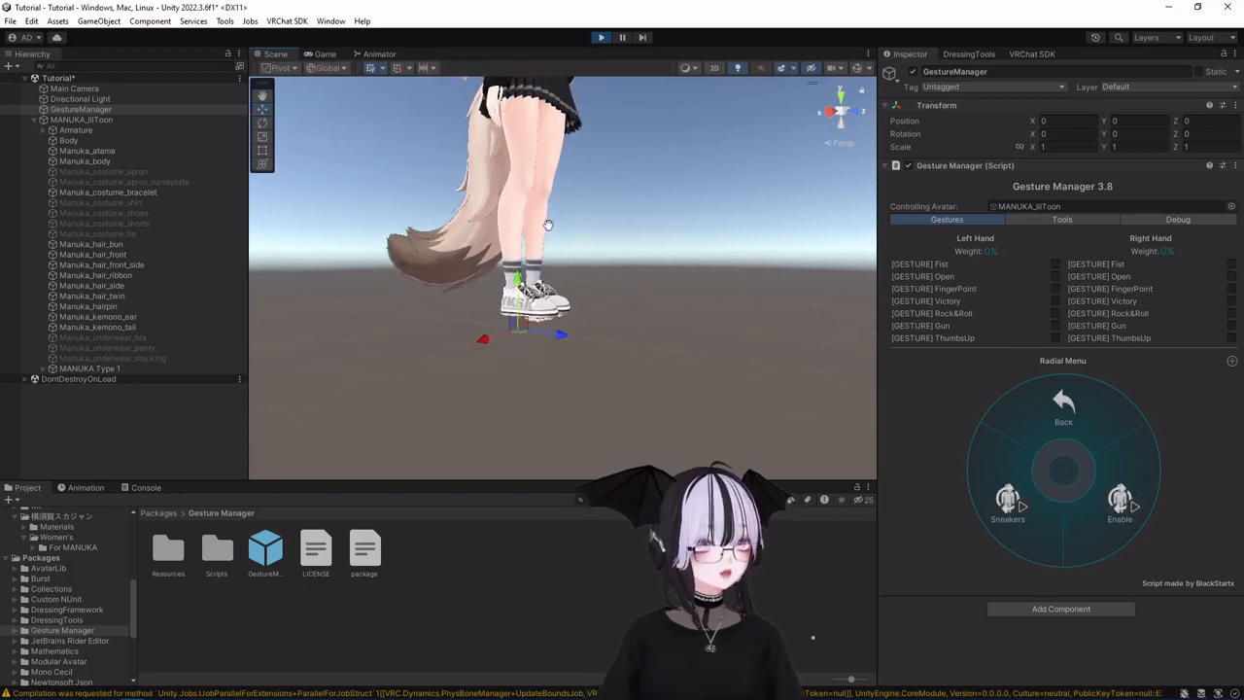
{"action": "scroll", "coordinate": [652, 331], "scroll_direction": "up", "scroll_amount": 5}
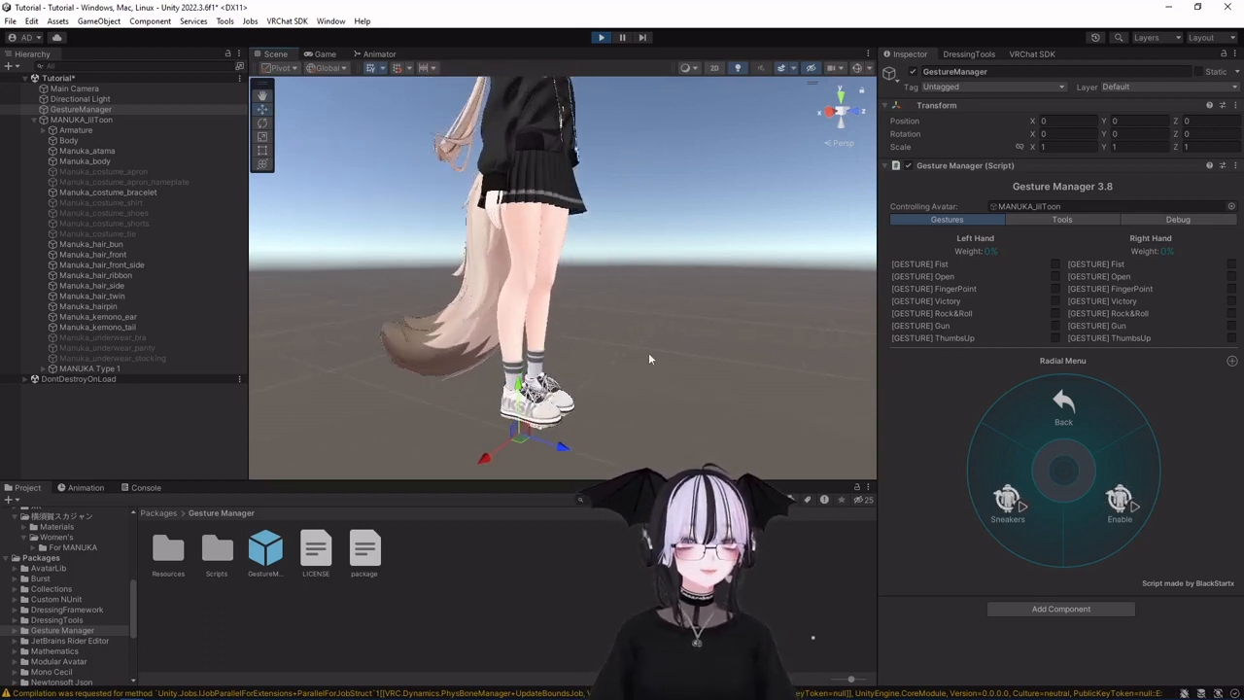
{"action": "middle_click_drag", "start_coordinate": [653, 246], "coordinate": [581, 359]}
{"action": "scroll", "coordinate": [581, 357], "scroll_direction": "down", "scroll_amount": 4}
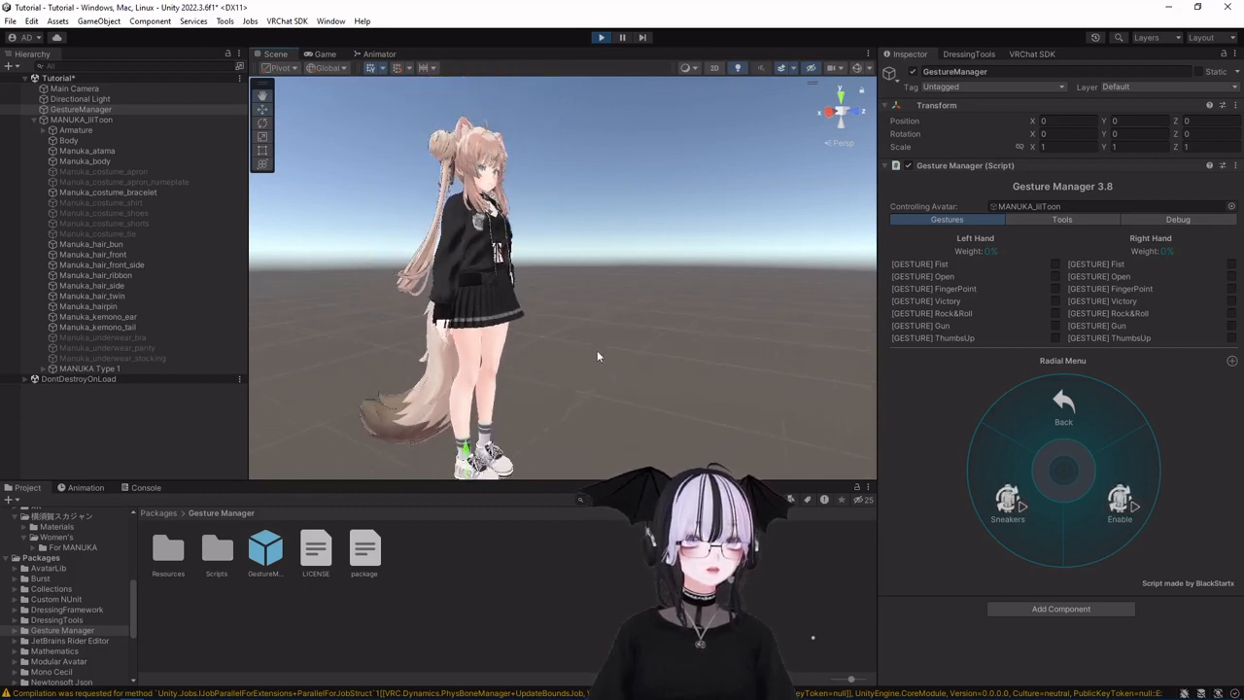
{"action": "right_click_drag", "start_coordinate": [597, 351], "coordinate": [378, 320]}
{"action": "key", "text": "d"}
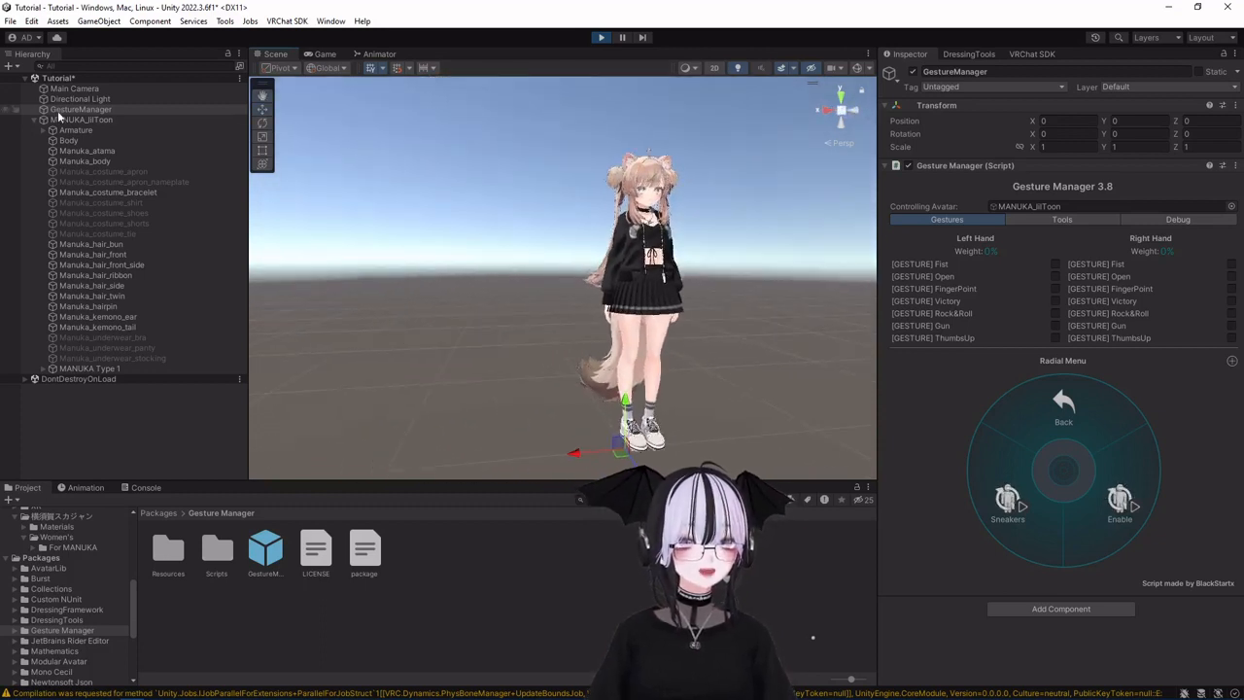
Move the MANUKA_lilToon avatar along its X axis to check the outfit with sneakers, and exit play mode.
{"action": "left_click", "coordinate": [60, 119]}
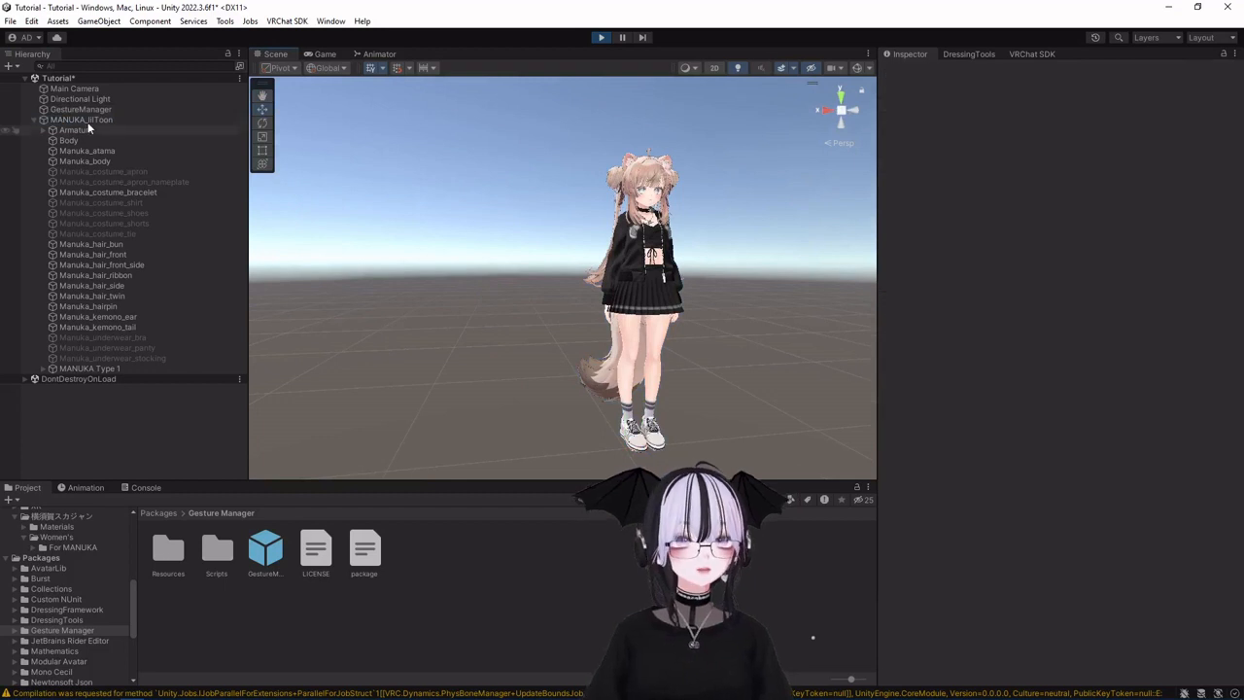
{"action": "left_click", "coordinate": [86, 119]}
{"action": "mouse_move", "coordinate": [589, 456]}
{"action": "left_mouse_down"}
{"action": "mouse_move", "coordinate": [434, 458]}
{"action": "mouse_move", "coordinate": [671, 455]}
{"action": "mouse_move", "coordinate": [577, 469]}
{"action": "left_mouse_up"}
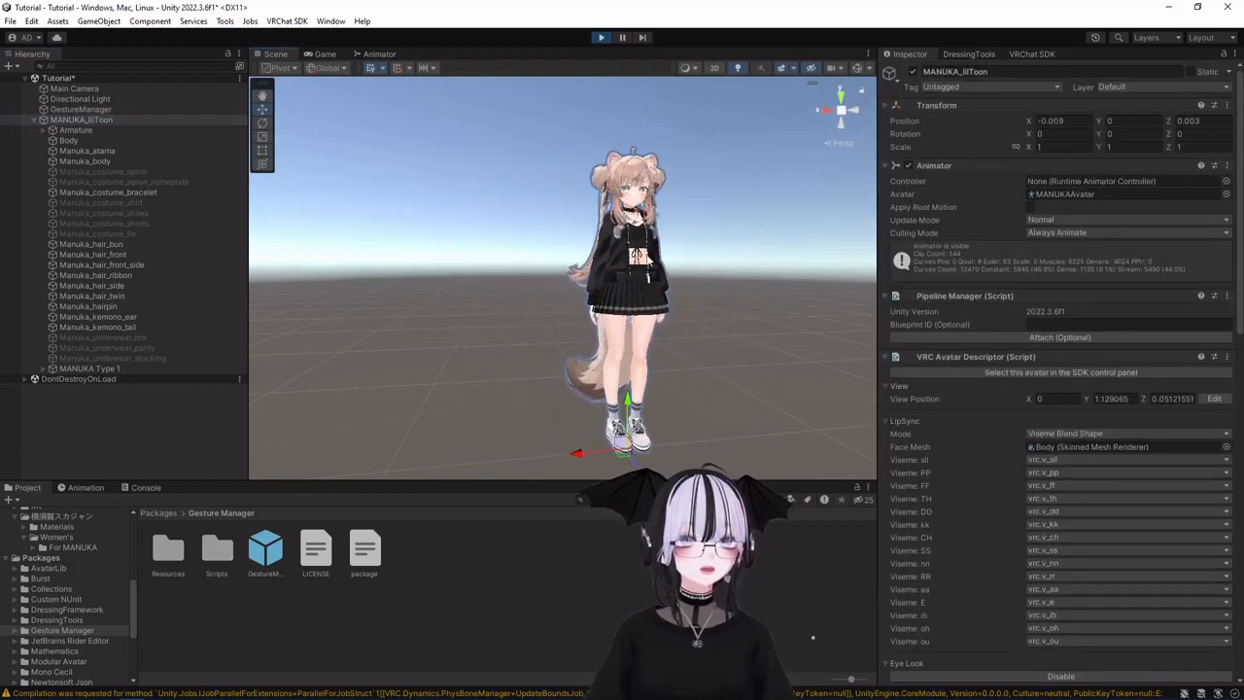
{"action": "left_click", "coordinate": [601, 38]}
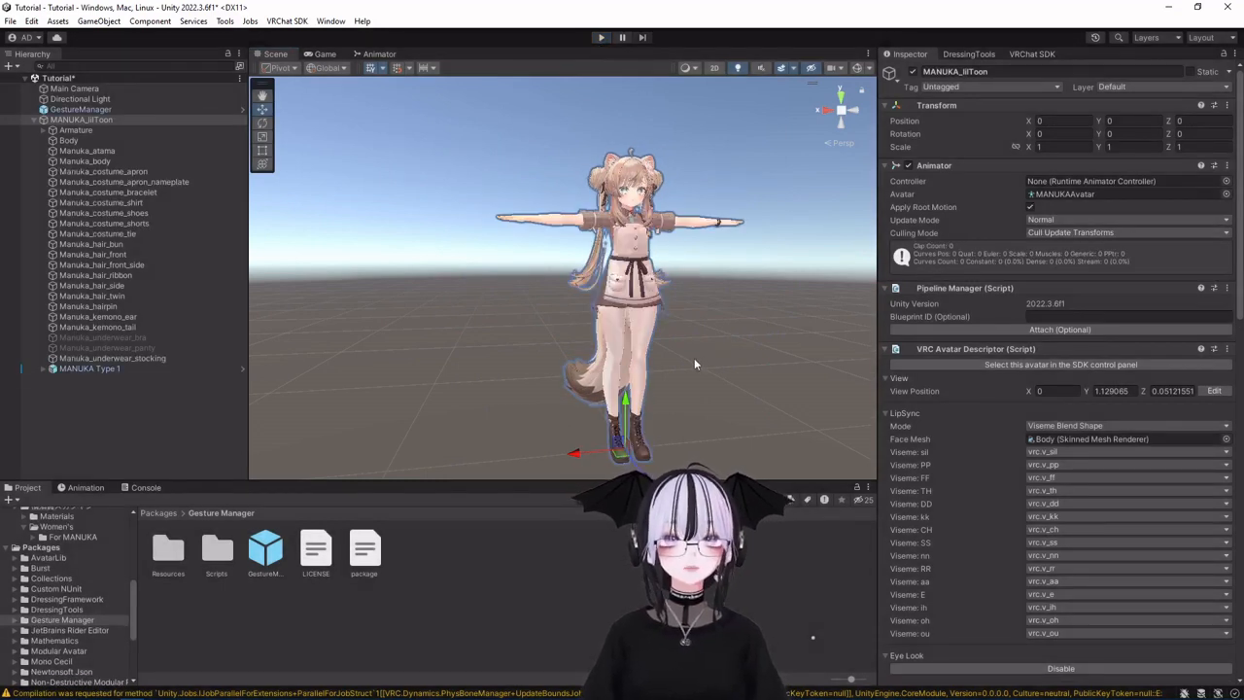
Open the Bomber Jacket wearable for editing in DressingTools and show its Avatar Animation On Wear toggles.
{"action": "left_click", "coordinate": [975, 56]}
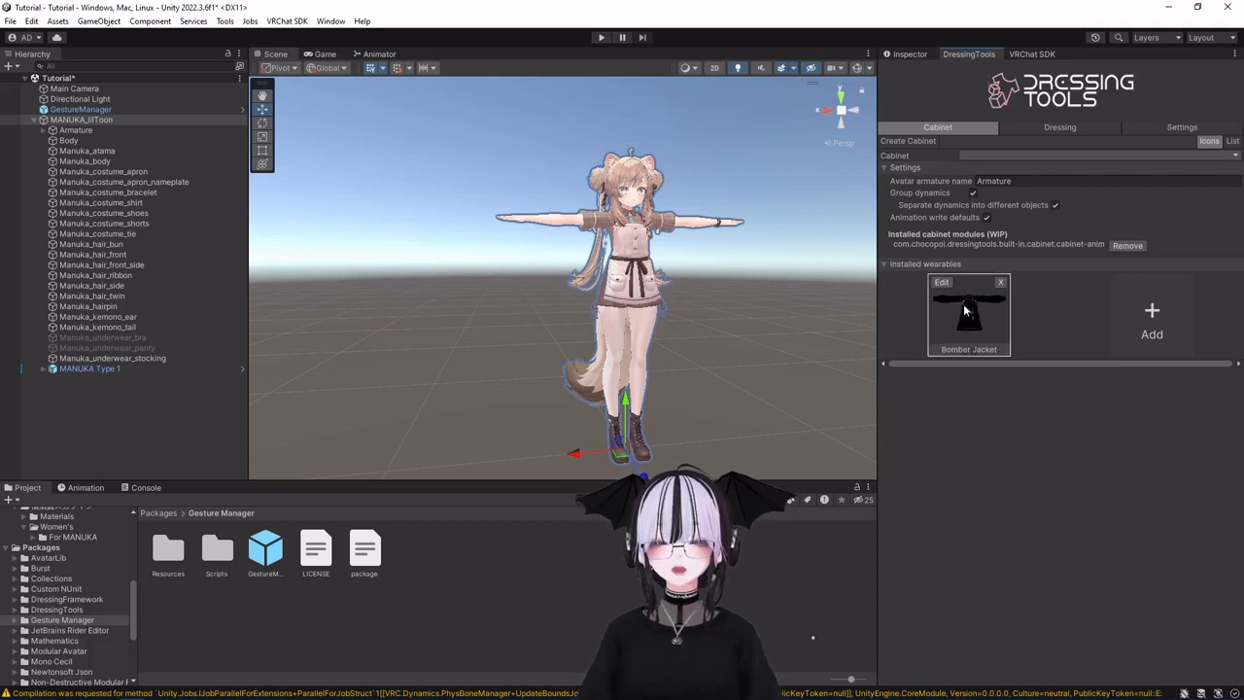
{"action": "left_click", "coordinate": [940, 283]}
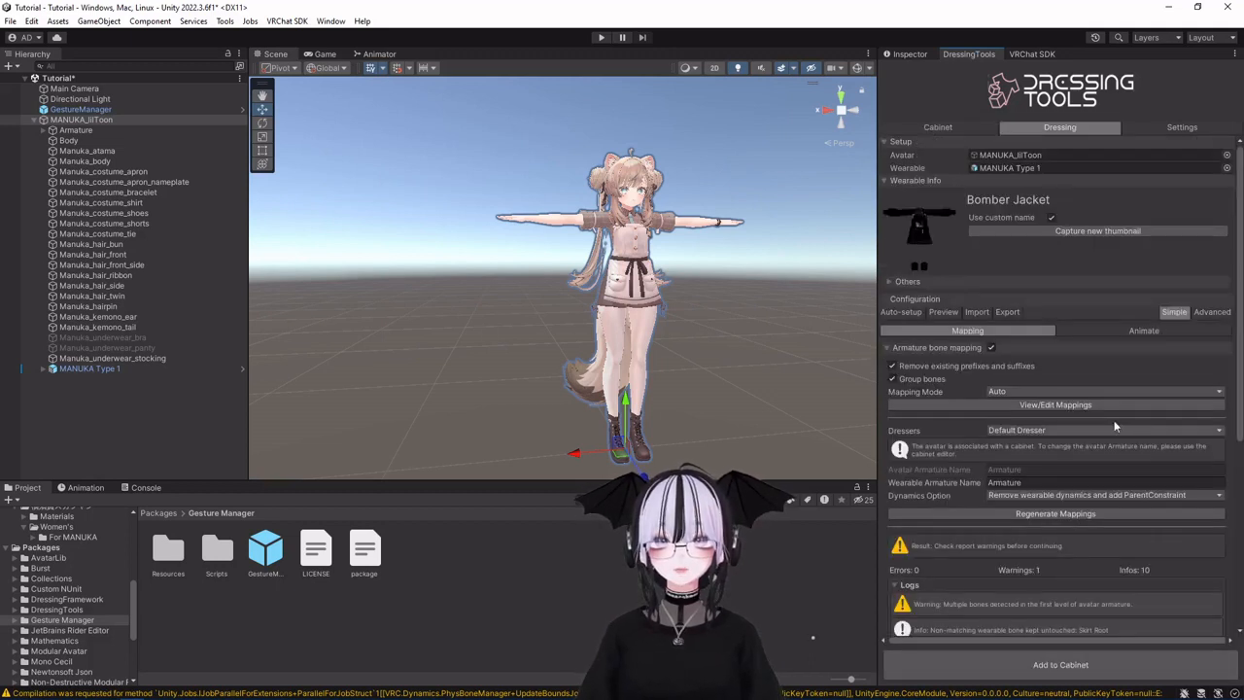
{"action": "middle_click_drag", "start_coordinate": [717, 312], "coordinate": [624, 322]}
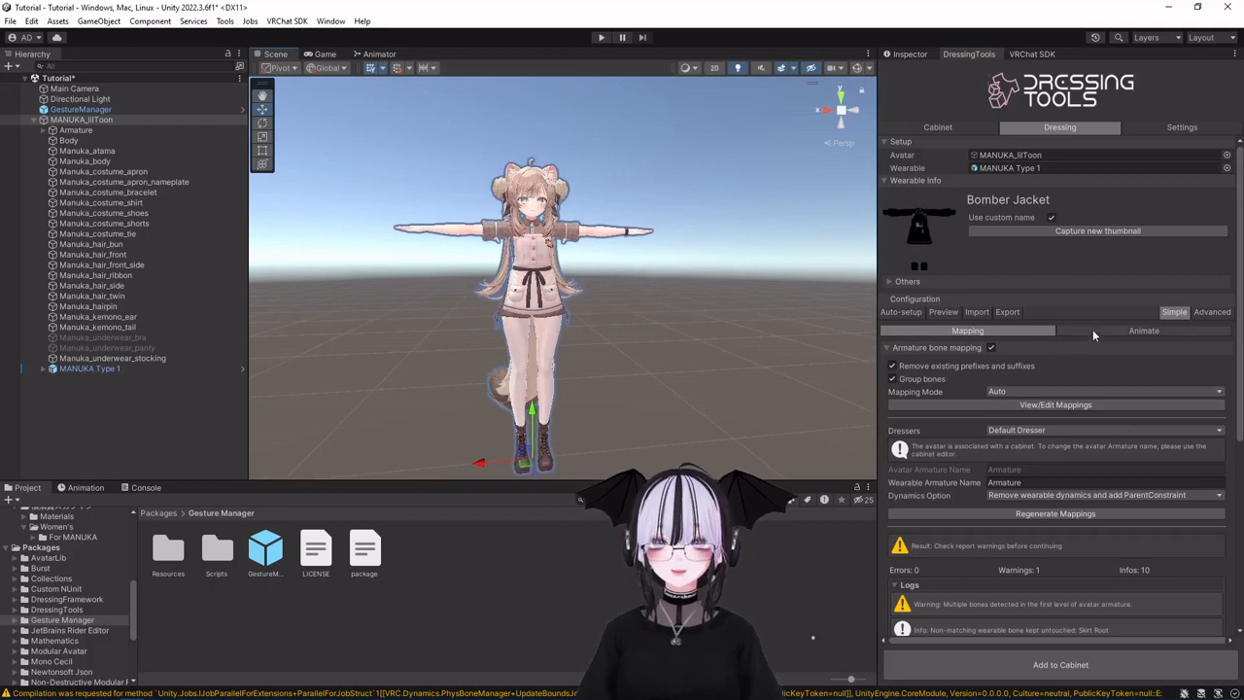
{"action": "left_click", "coordinate": [1092, 329]}
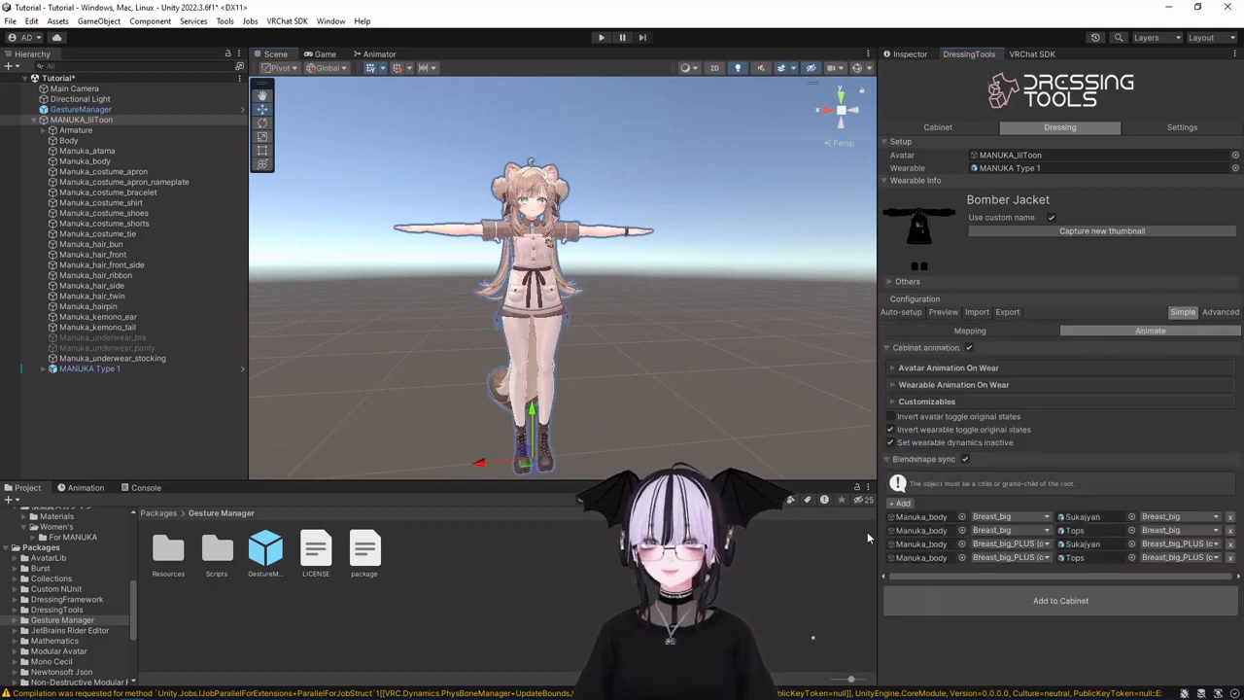
{"action": "left_click", "coordinate": [895, 366]}
{"action": "left_click", "coordinate": [895, 404]}
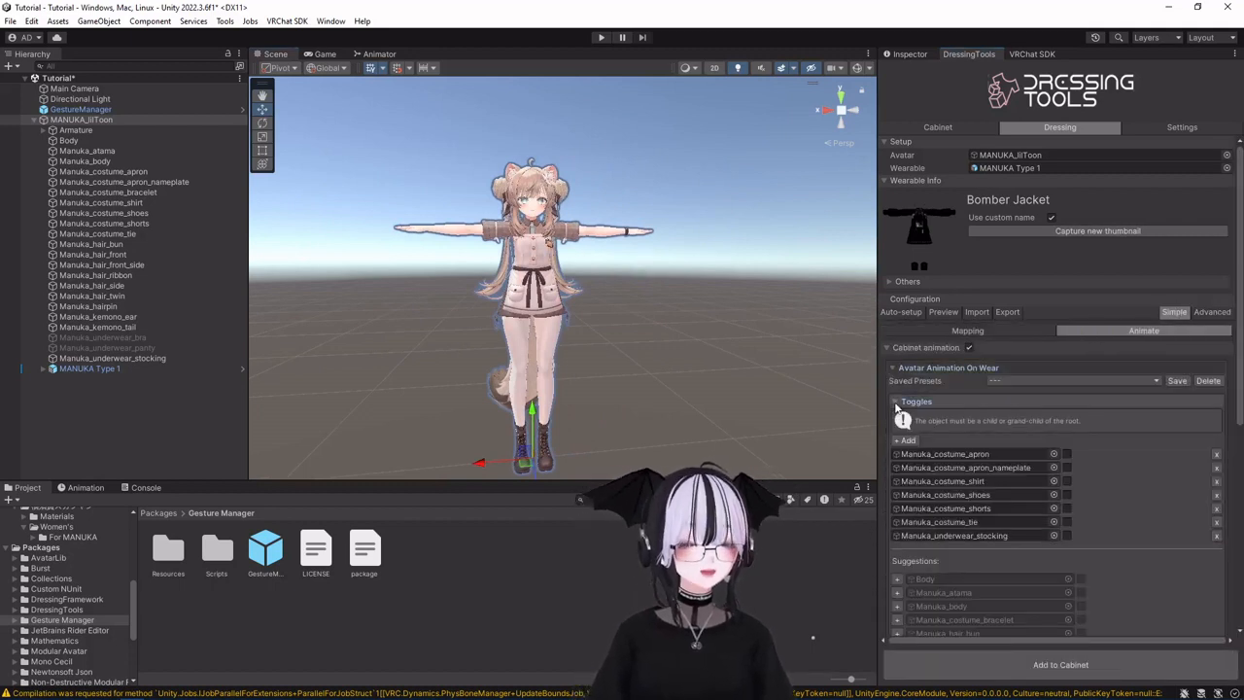
Add the suggested Manuka_underwear_panty object to the avatar's on-wear toggles and preview the outfit.
{"action": "scroll", "coordinate": [976, 408], "scroll_direction": "down", "scroll_amount": 5}
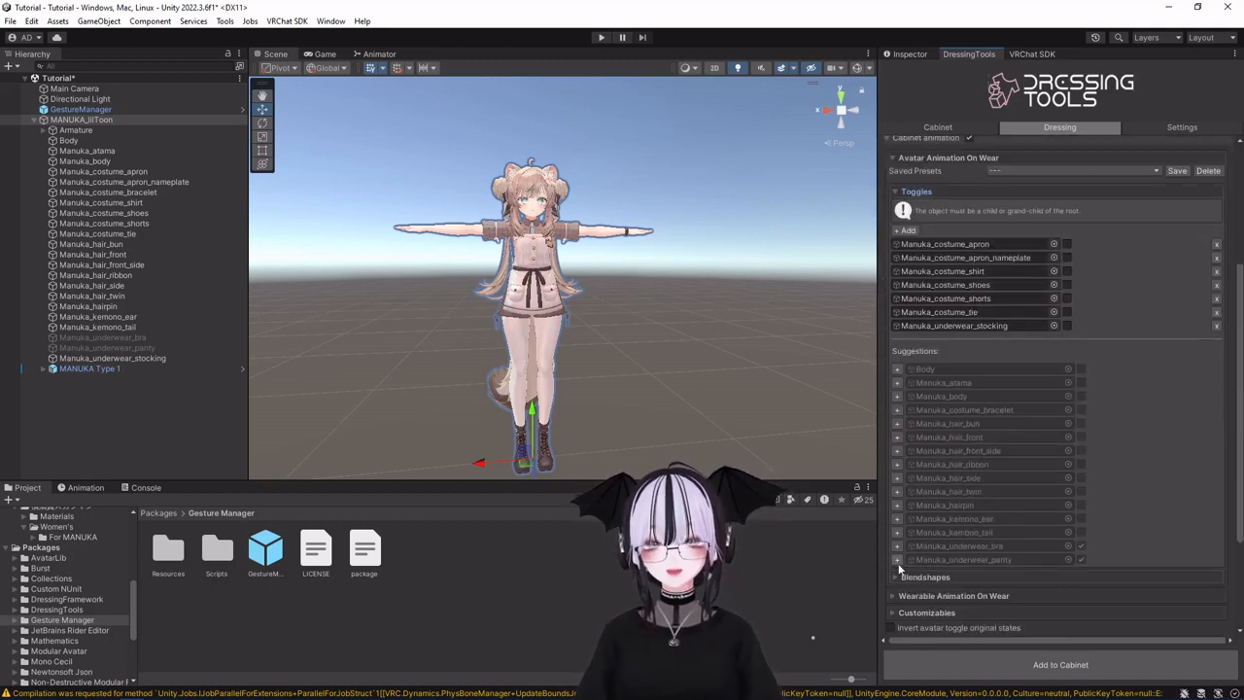
{"action": "scroll", "coordinate": [1059, 161], "scroll_direction": "up", "scroll_amount": 1}
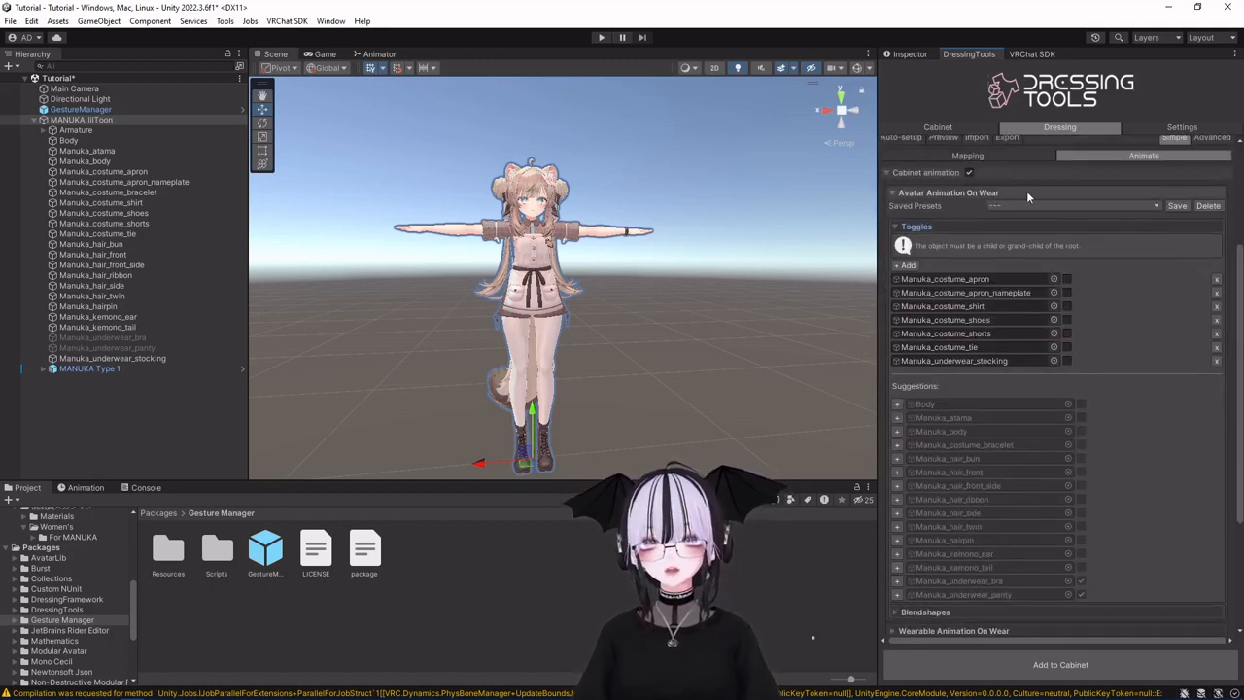
{"action": "left_click", "coordinate": [898, 595]}
{"action": "scroll", "coordinate": [696, 379], "scroll_direction": "up", "scroll_amount": 6}
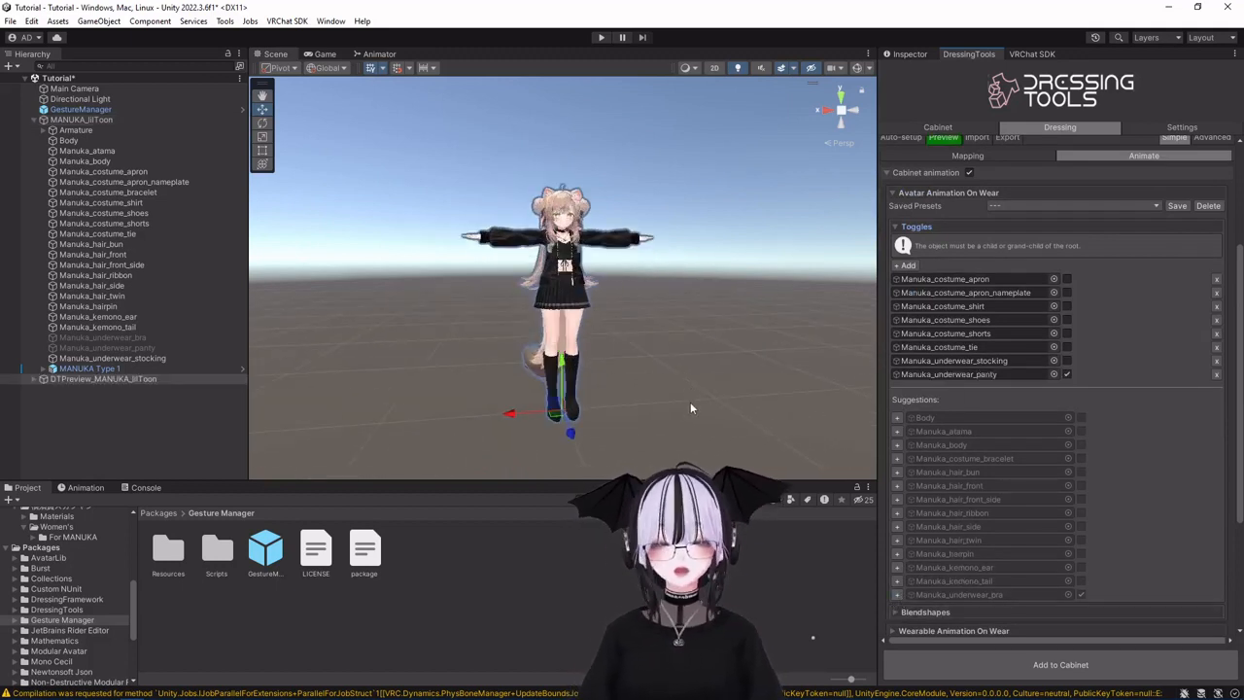
{"action": "scroll", "coordinate": [1098, 403], "scroll_direction": "down", "scroll_amount": 5}
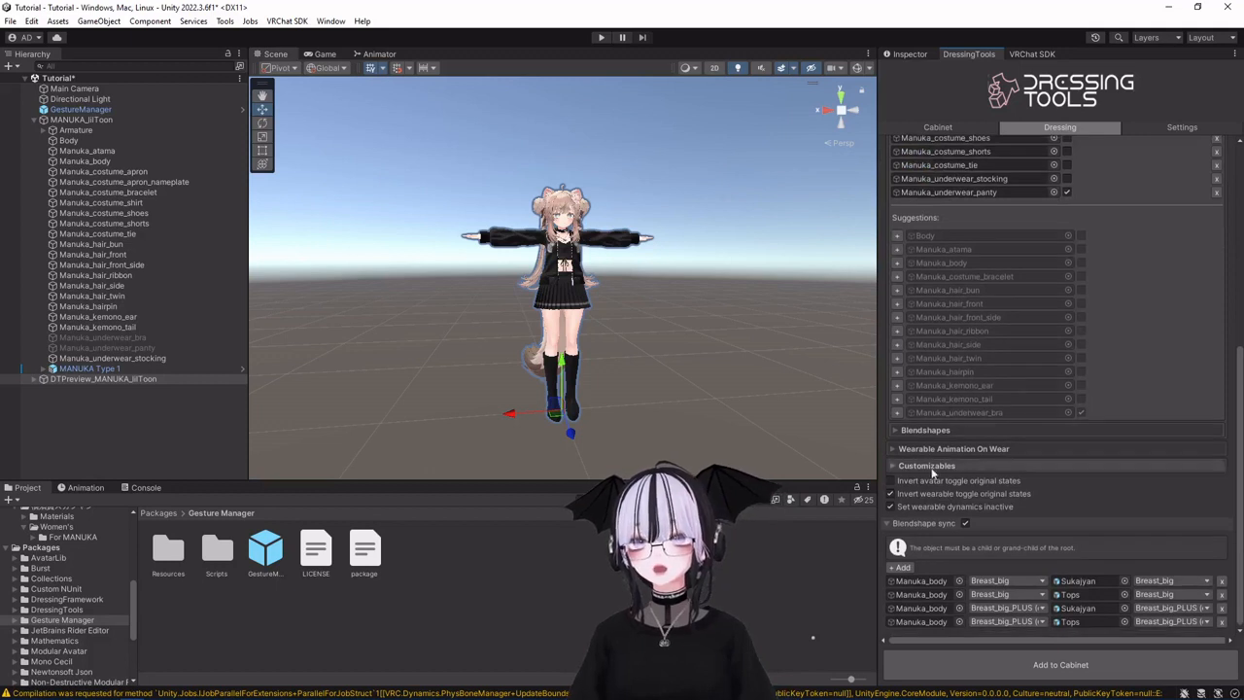
Add Manuka_body's Foot_heel blendshape with value 0 to the avatar blendshapes of the Sneakers customizable.
{"action": "left_click", "coordinate": [896, 466]}
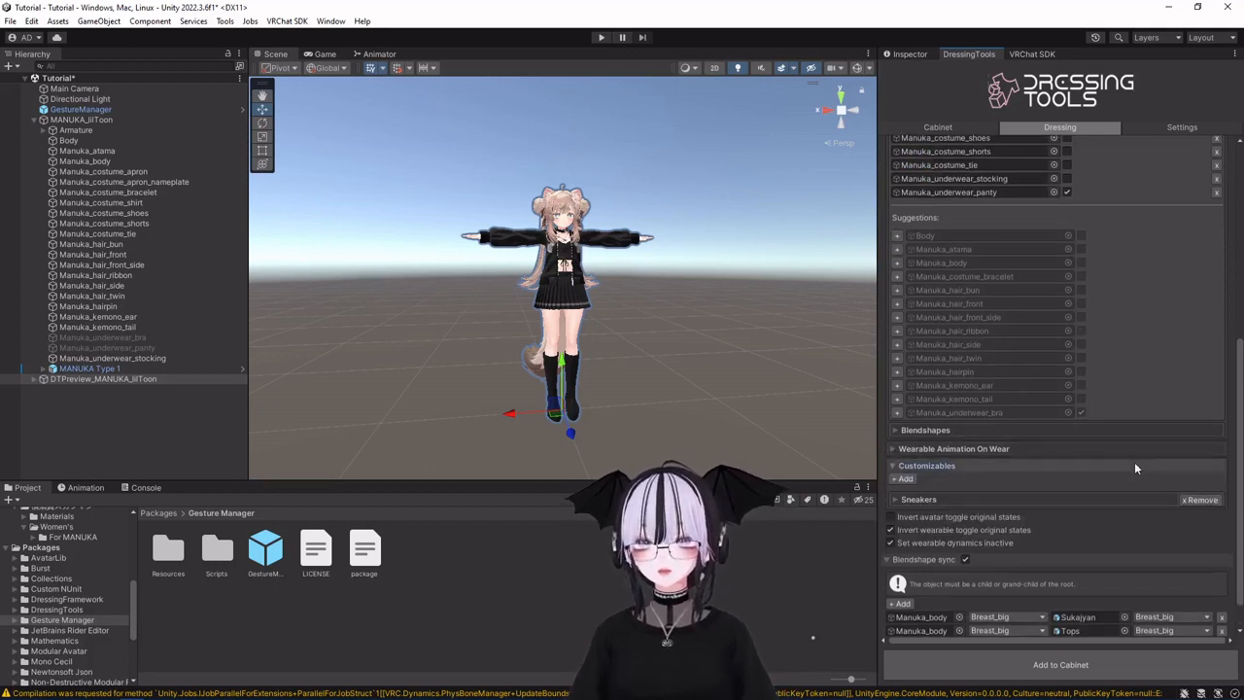
{"action": "scroll", "coordinate": [625, 366], "scroll_direction": "up", "scroll_amount": 2}
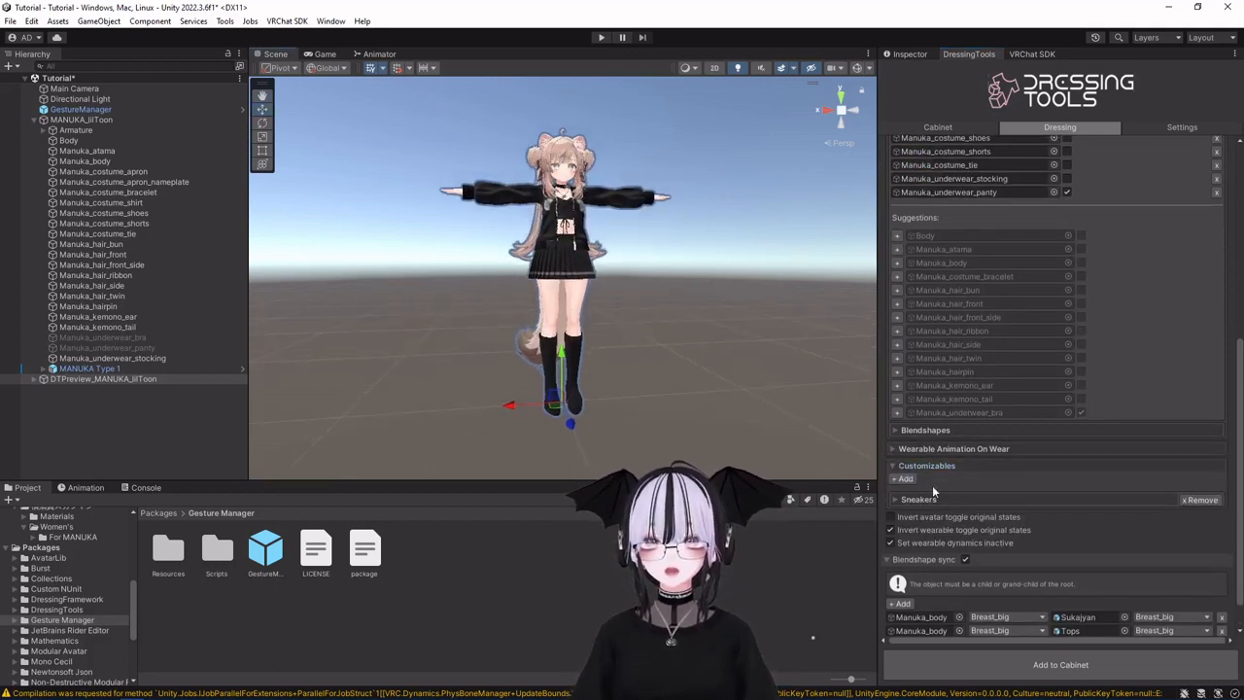
{"action": "left_click", "coordinate": [896, 500]}
{"action": "scroll", "coordinate": [972, 467], "scroll_direction": "down", "scroll_amount": 2}
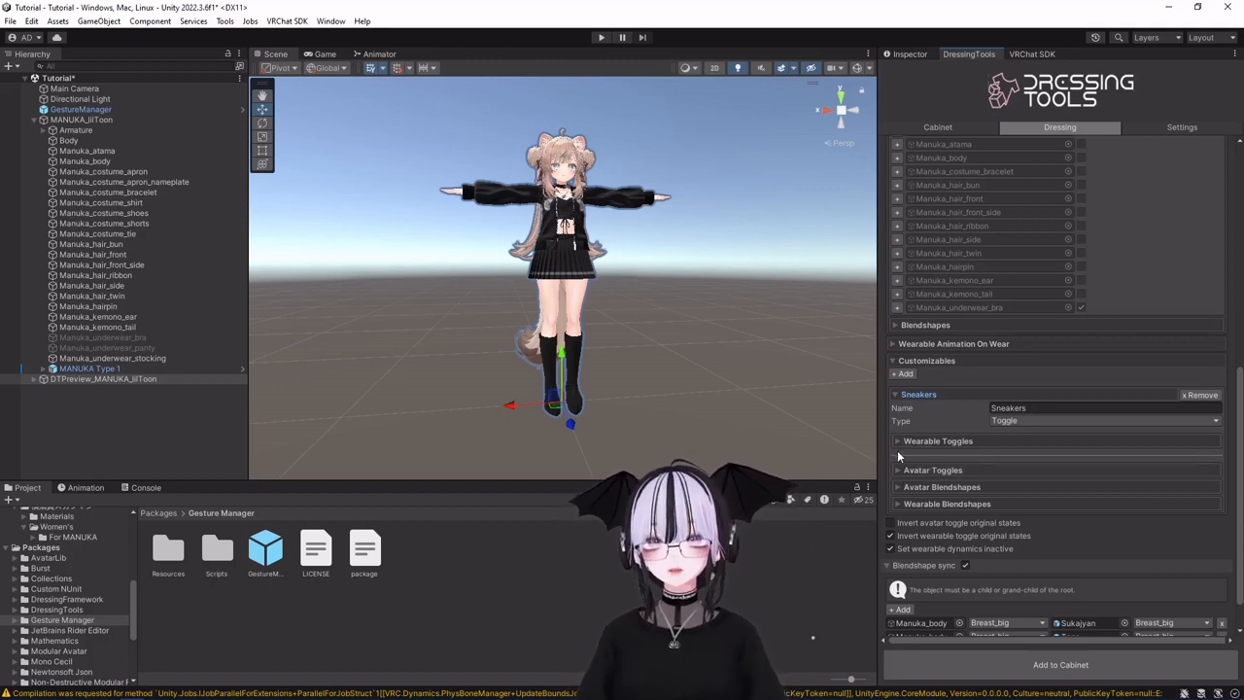
{"action": "left_click", "coordinate": [909, 487]}
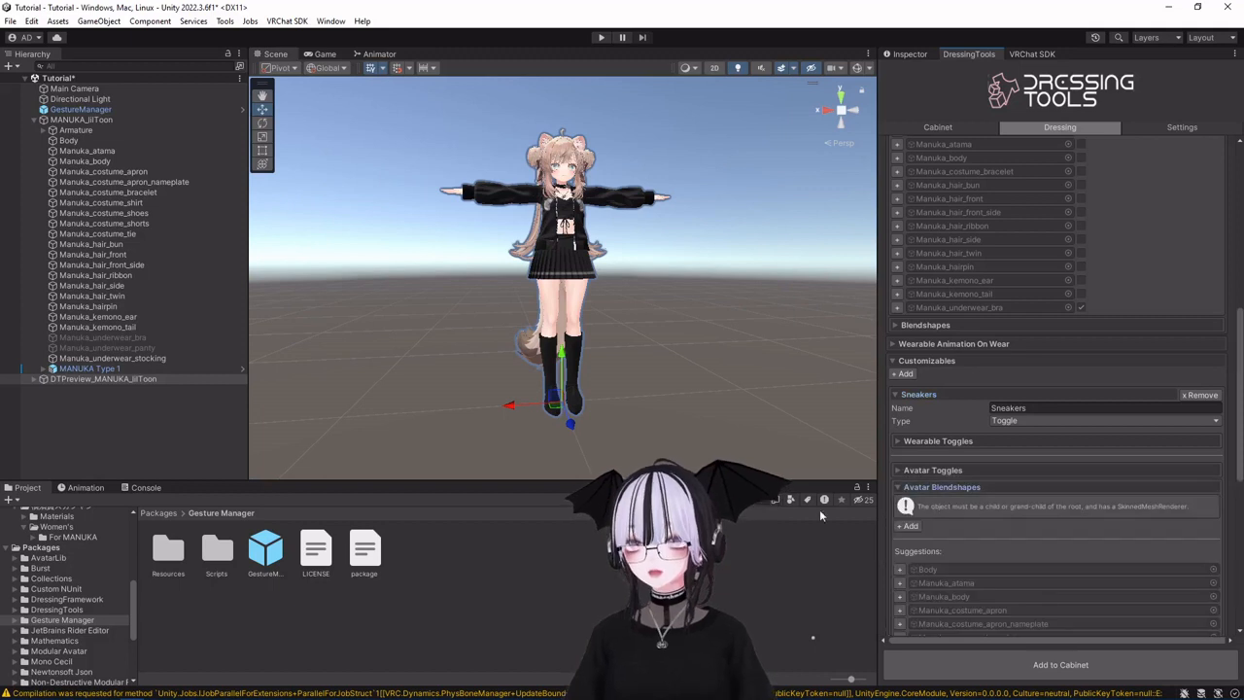
{"action": "left_click", "coordinate": [900, 596]}
{"action": "left_click", "coordinate": [1020, 545]}
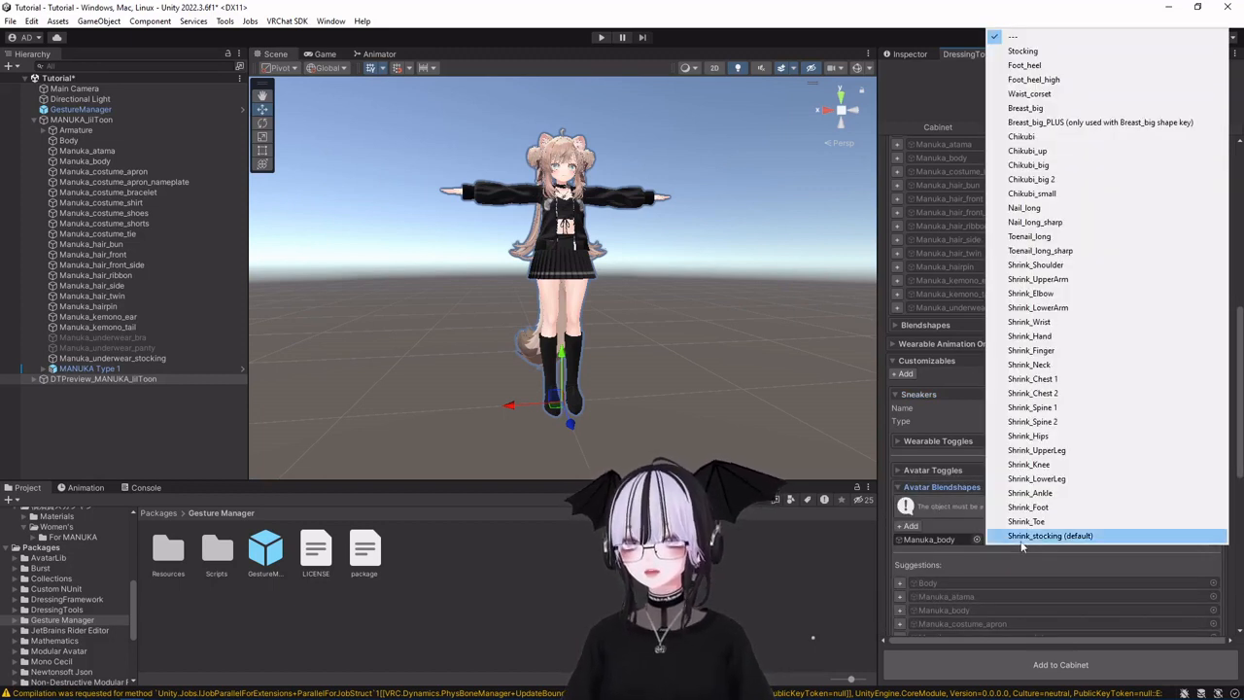
{"action": "left_click", "coordinate": [1058, 69]}
{"action": "scroll", "coordinate": [597, 326], "scroll_direction": "up", "scroll_amount": 6}
{"action": "middle_click_drag", "start_coordinate": [649, 342], "coordinate": [590, 311]}
{"action": "scroll", "coordinate": [1191, 502], "scroll_direction": "down", "scroll_amount": 2}
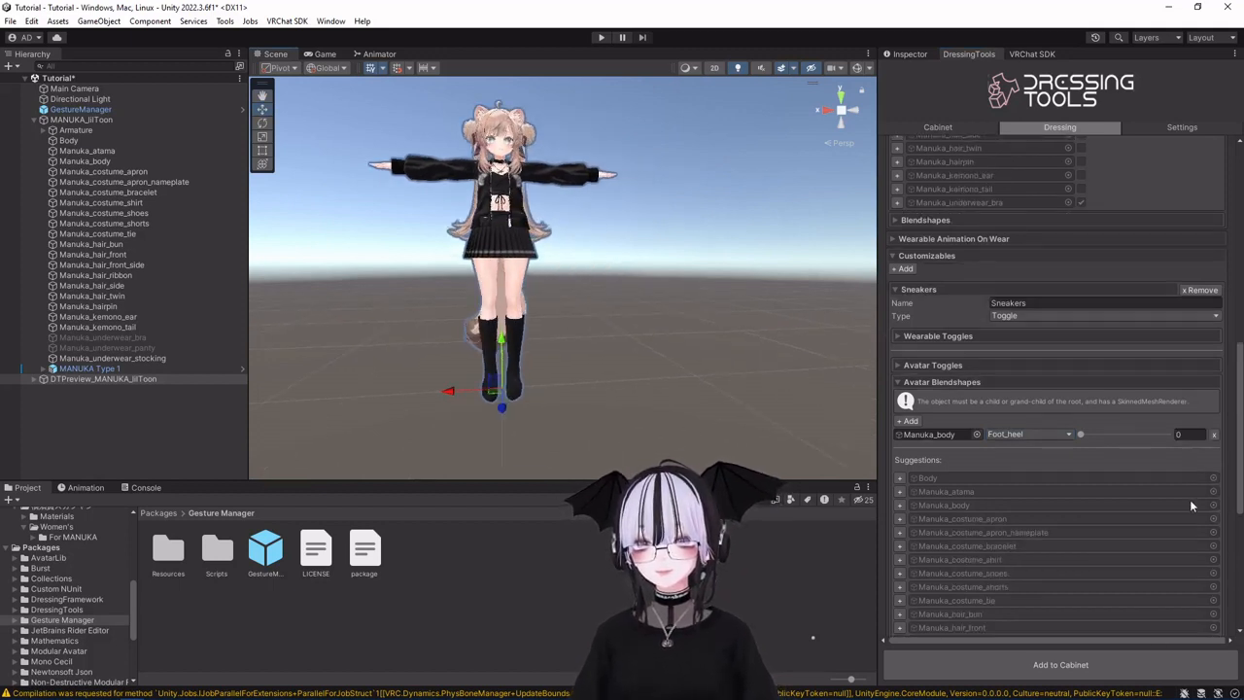
Save the edited Bomber Jacket wearable to the cabinet.
{"action": "scroll", "coordinate": [1191, 499], "scroll_direction": "down", "scroll_amount": 3}
{"action": "scroll", "coordinate": [1147, 525], "scroll_direction": "down", "scroll_amount": 3}
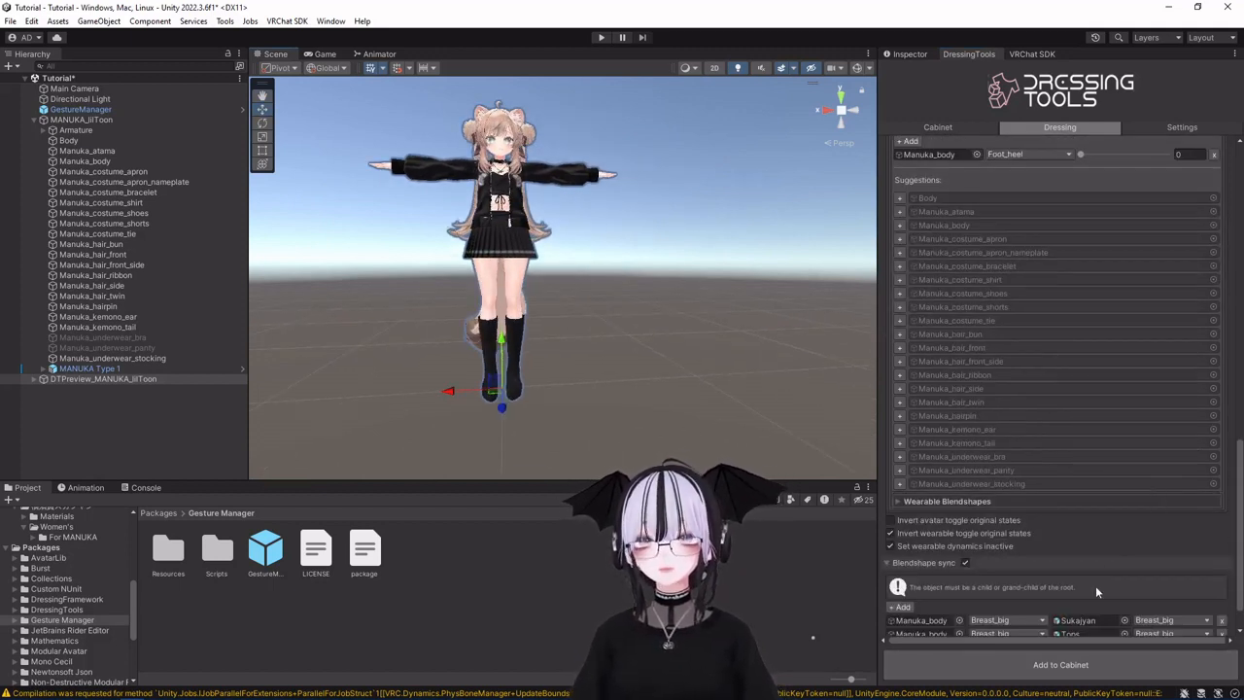
{"action": "left_click", "coordinate": [1099, 670]}
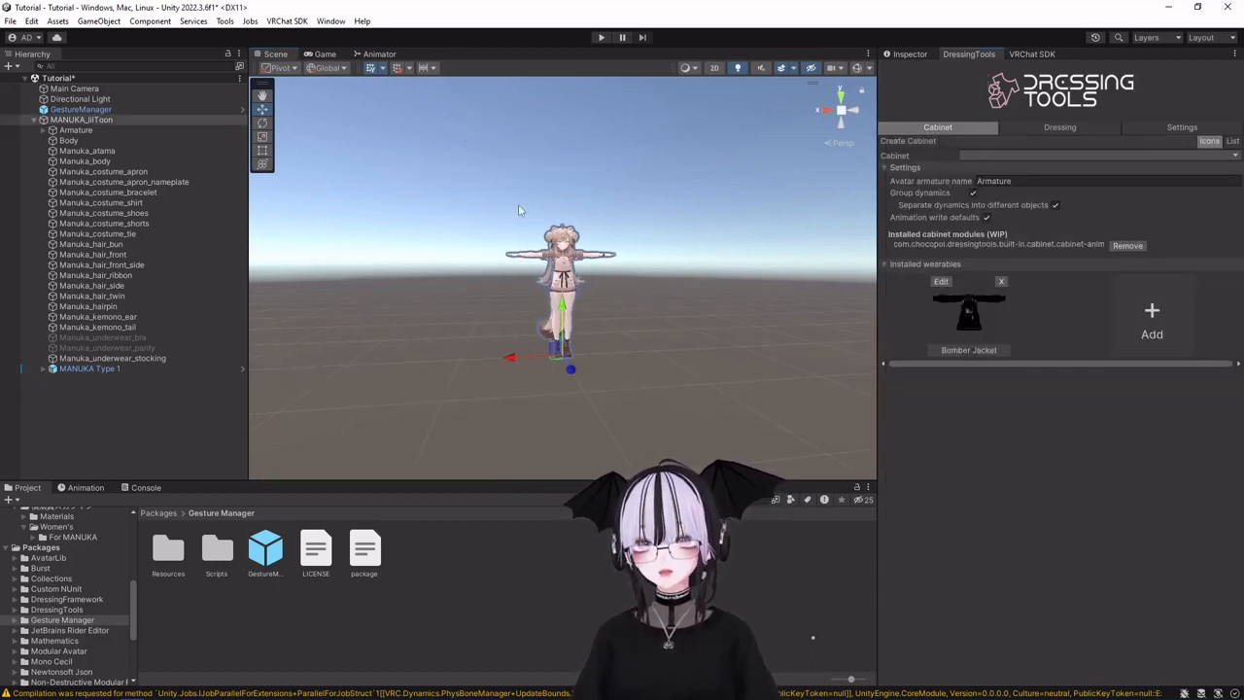
Enter play mode from the GestureManager object and show the avatar in the Scene view.
{"action": "left_click", "coordinate": [121, 108]}
{"action": "left_click", "coordinate": [909, 55]}
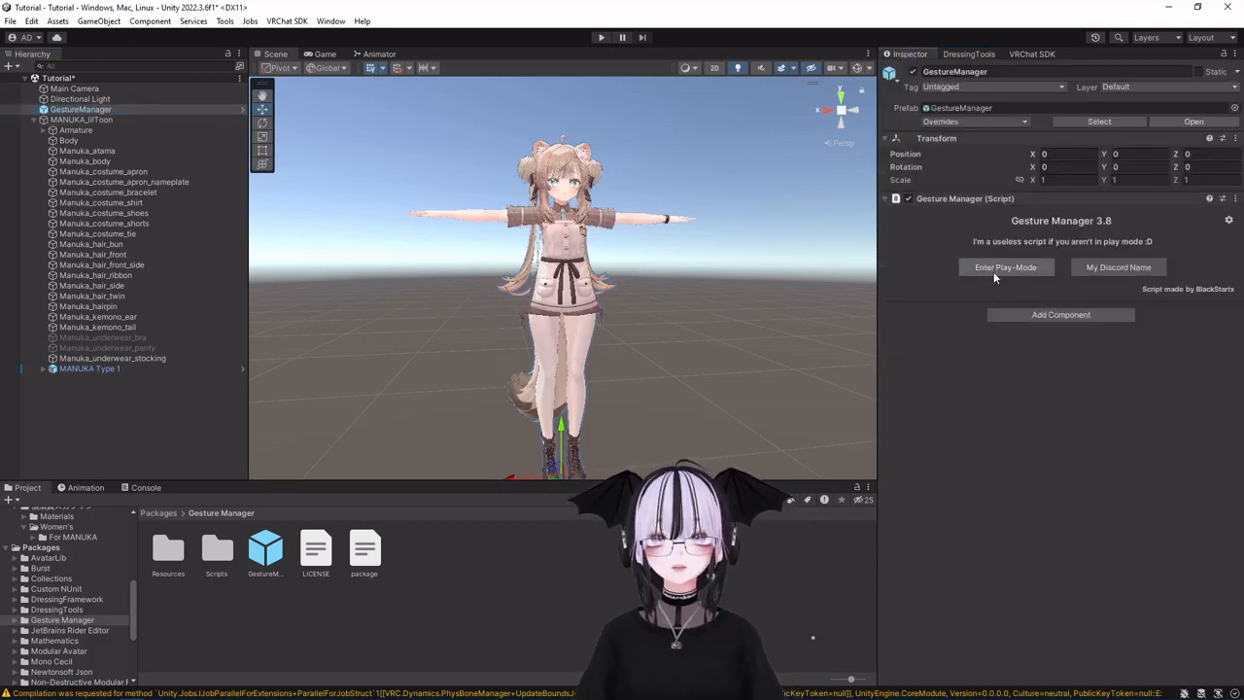
{"action": "left_click", "coordinate": [994, 269]}
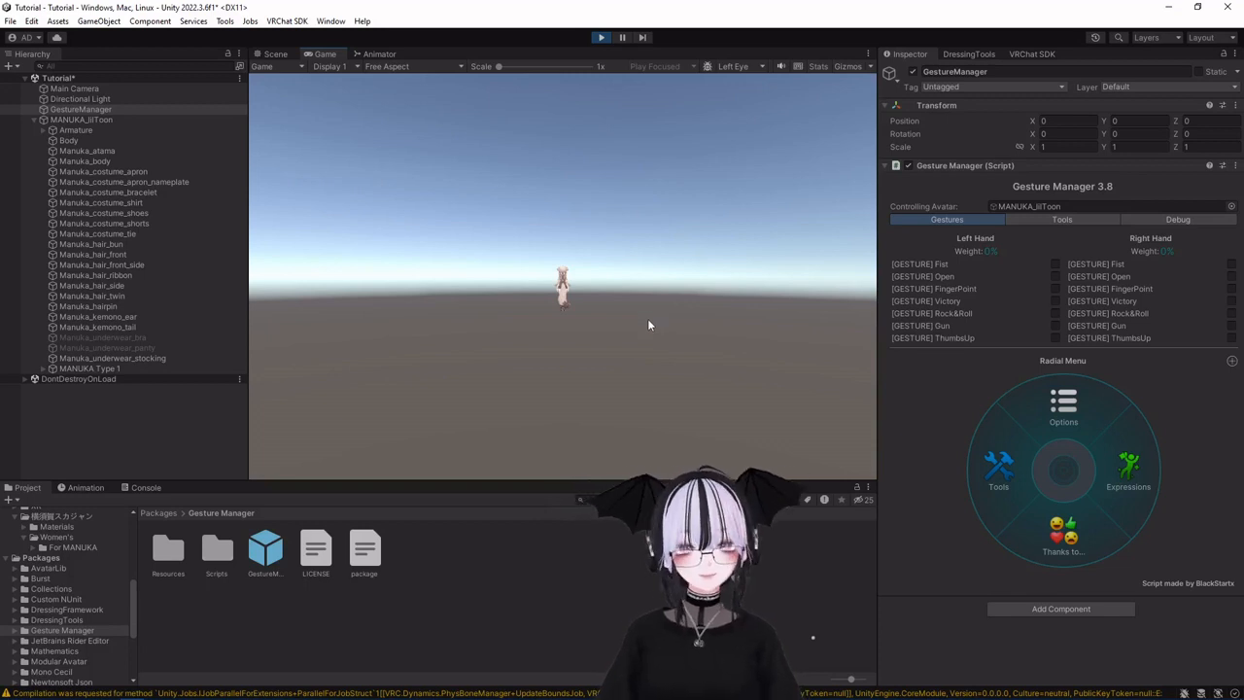
{"action": "left_click", "coordinate": [276, 54]}
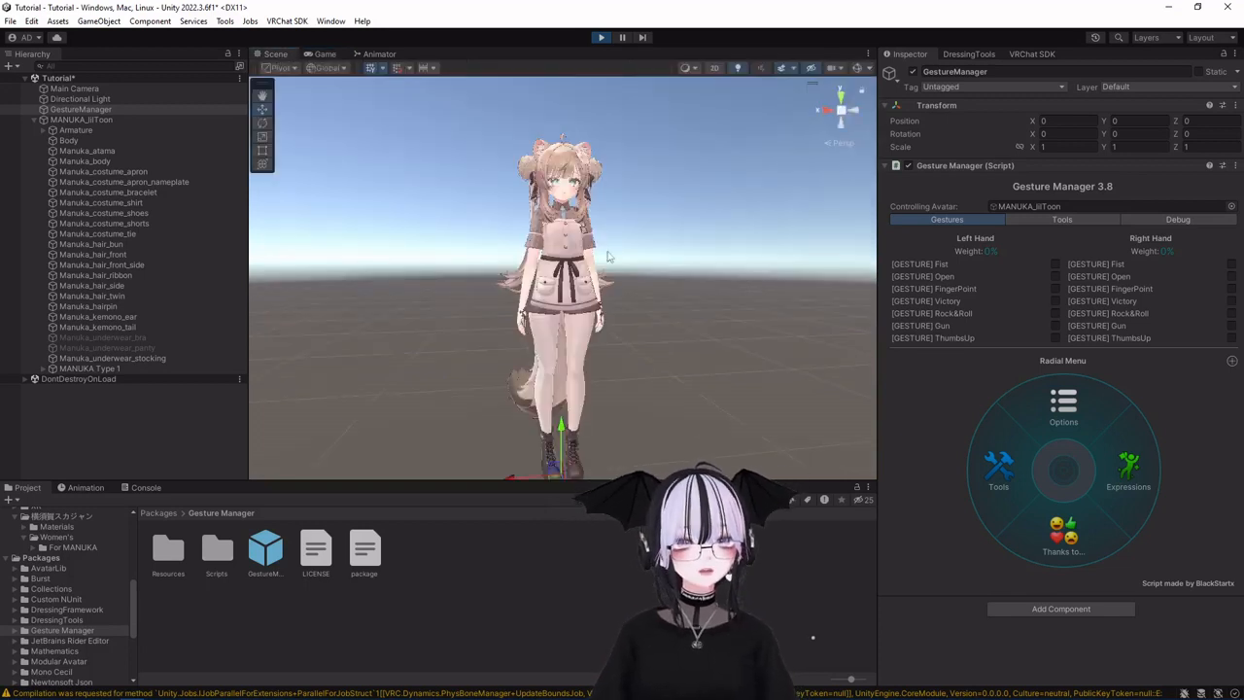
Enable the Bomber Jacket wearable on the avatar through the Gesture Manager expressions.
{"action": "left_click", "coordinate": [1128, 464]}
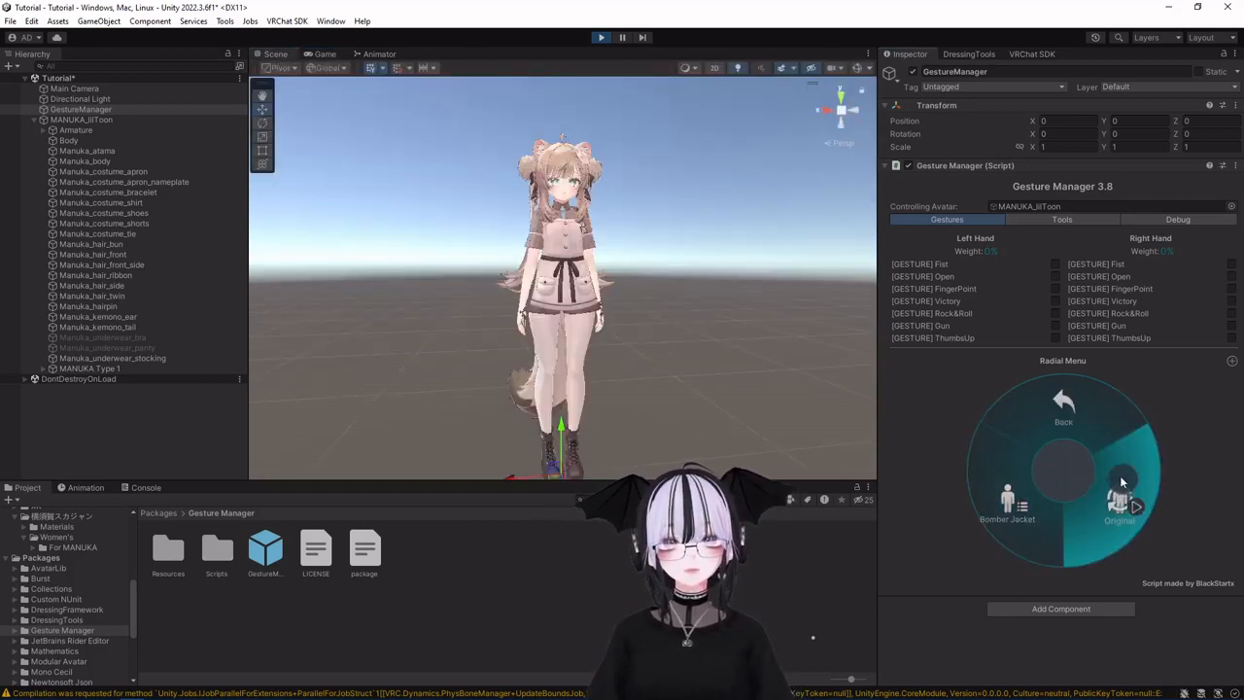
{"action": "left_click", "coordinate": [1017, 473]}
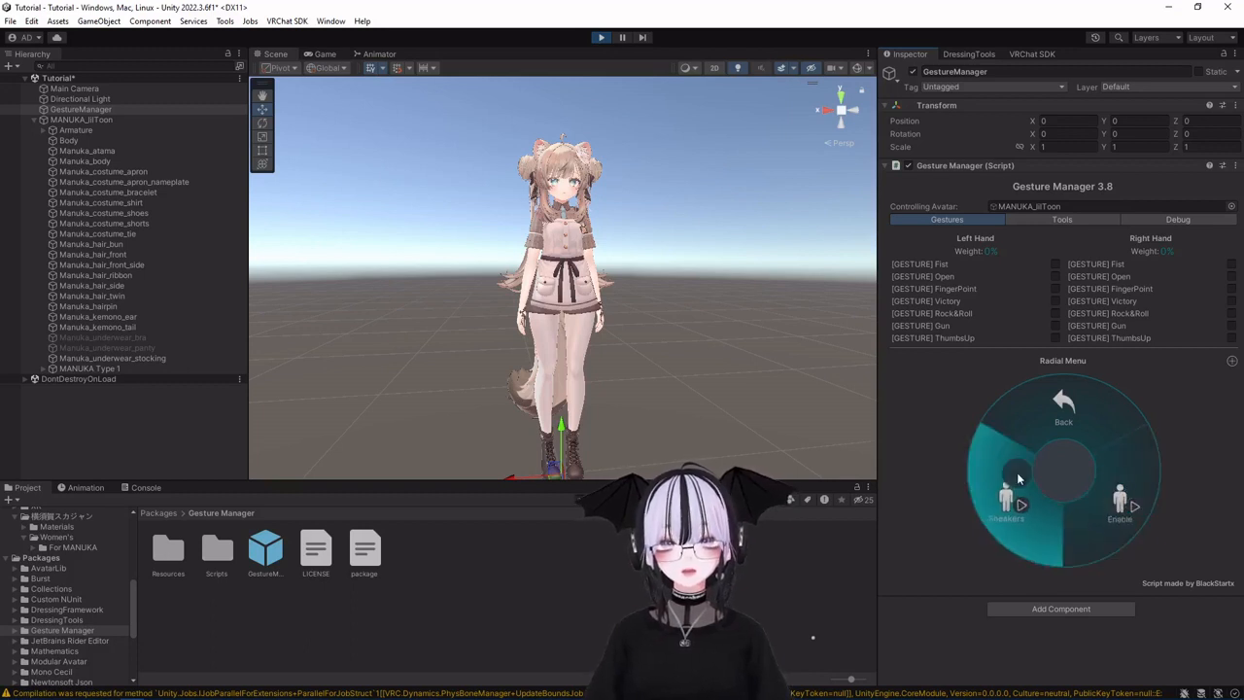
{"action": "left_click", "coordinate": [1102, 490]}
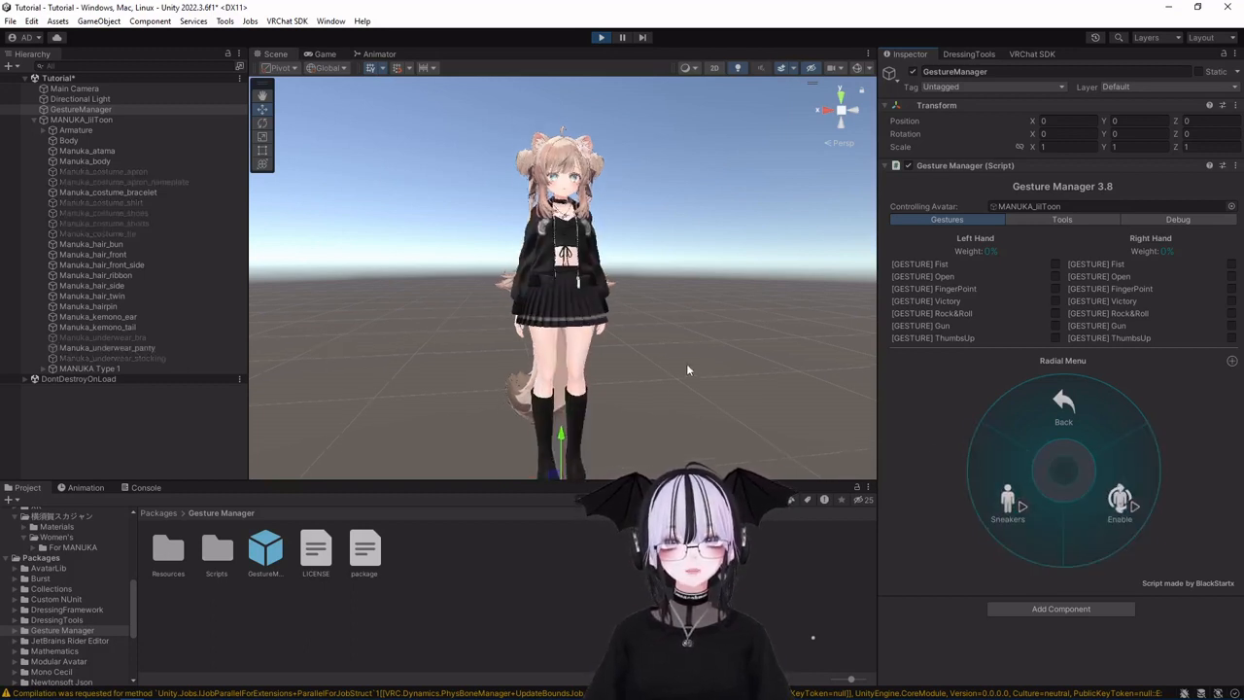
Move the MANUKA_lilToon avatar around the scene to about X -0.702 and Z -0.255 to check the outfit in motion.
{"action": "left_click", "coordinate": [534, 452]}
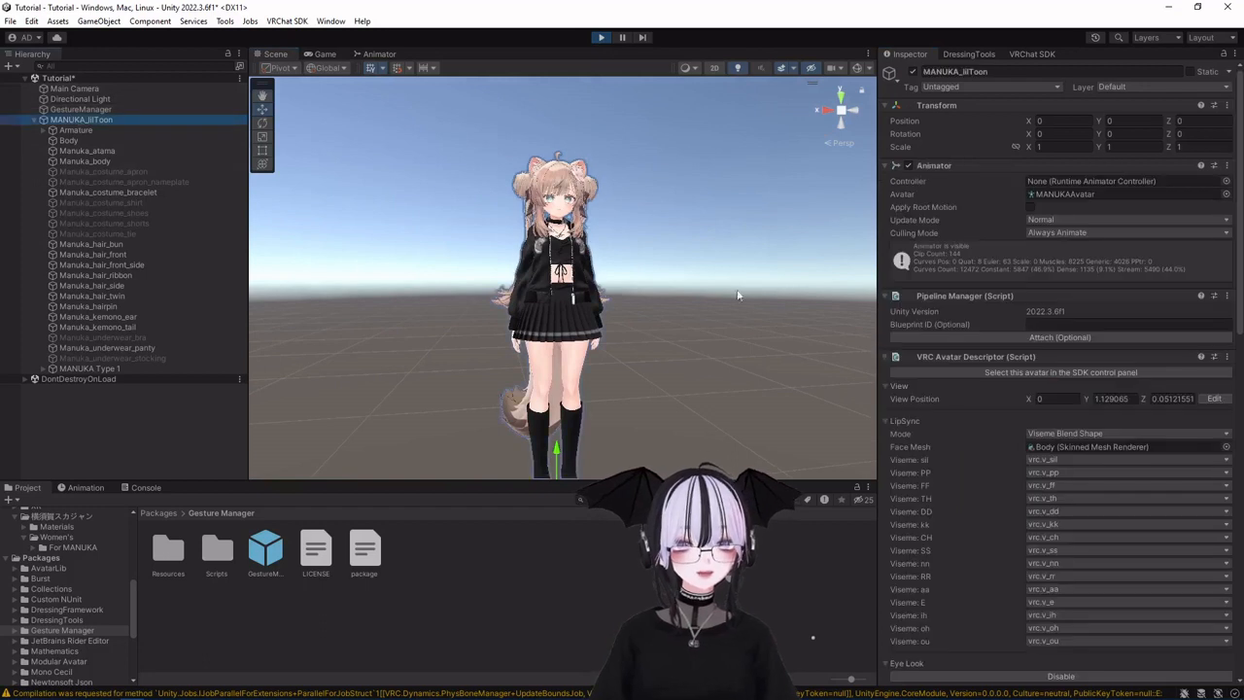
{"action": "left_click_drag", "start_coordinate": [512, 462], "coordinate": [644, 428]}
{"action": "left_click_drag", "start_coordinate": [717, 466], "coordinate": [612, 424]}
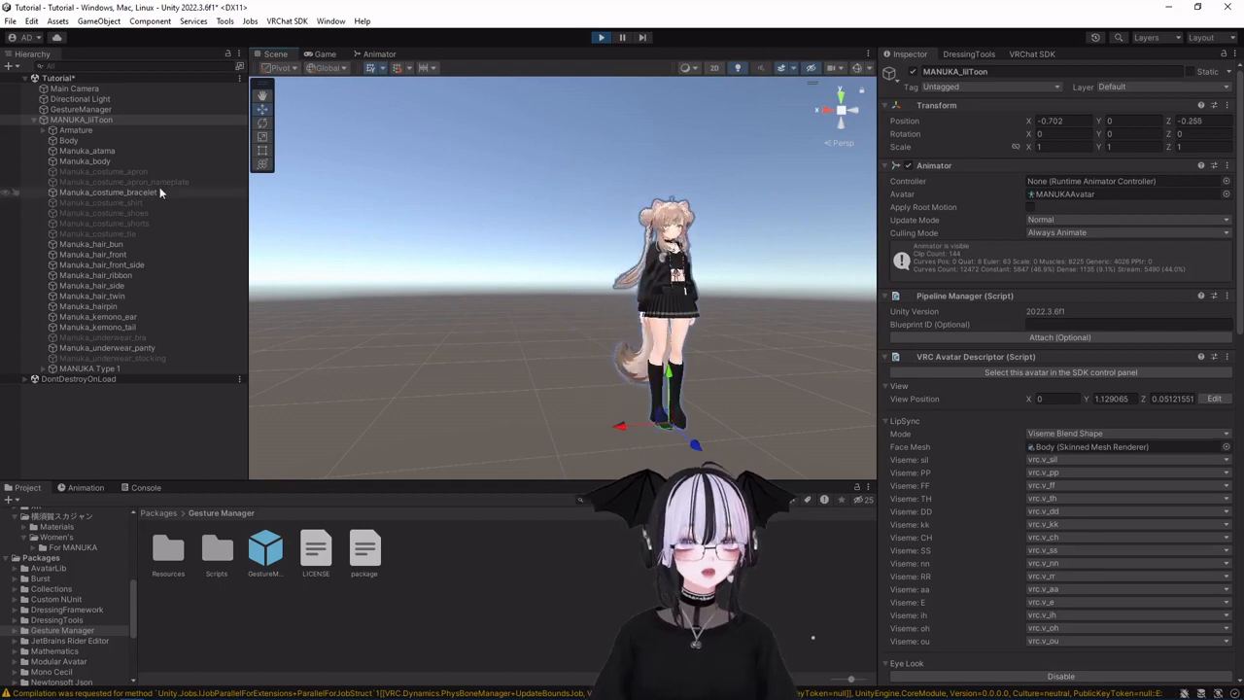
Return to the GestureManager object and turn on the Sneakers toggle of the Bomber Jacket in DT Cabinet.
{"action": "left_click", "coordinate": [119, 114]}
{"action": "left_click", "coordinate": [1065, 436]}
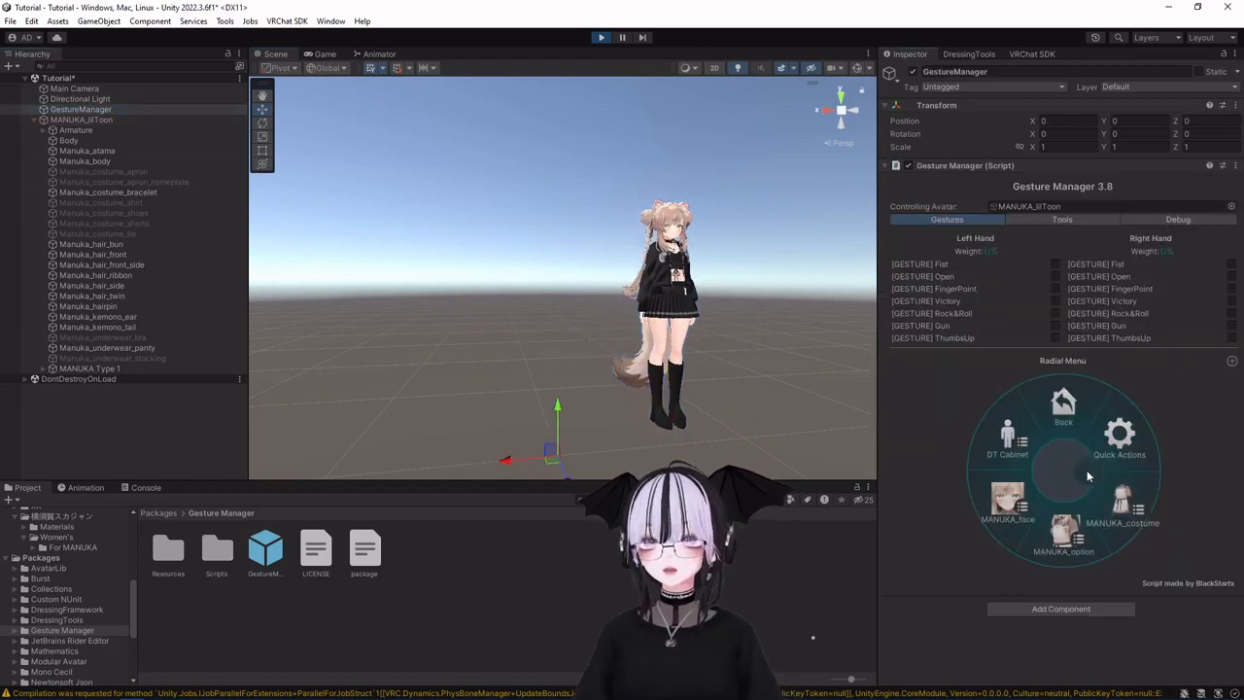
{"action": "left_click", "coordinate": [1007, 451]}
{"action": "left_click", "coordinate": [1013, 480]}
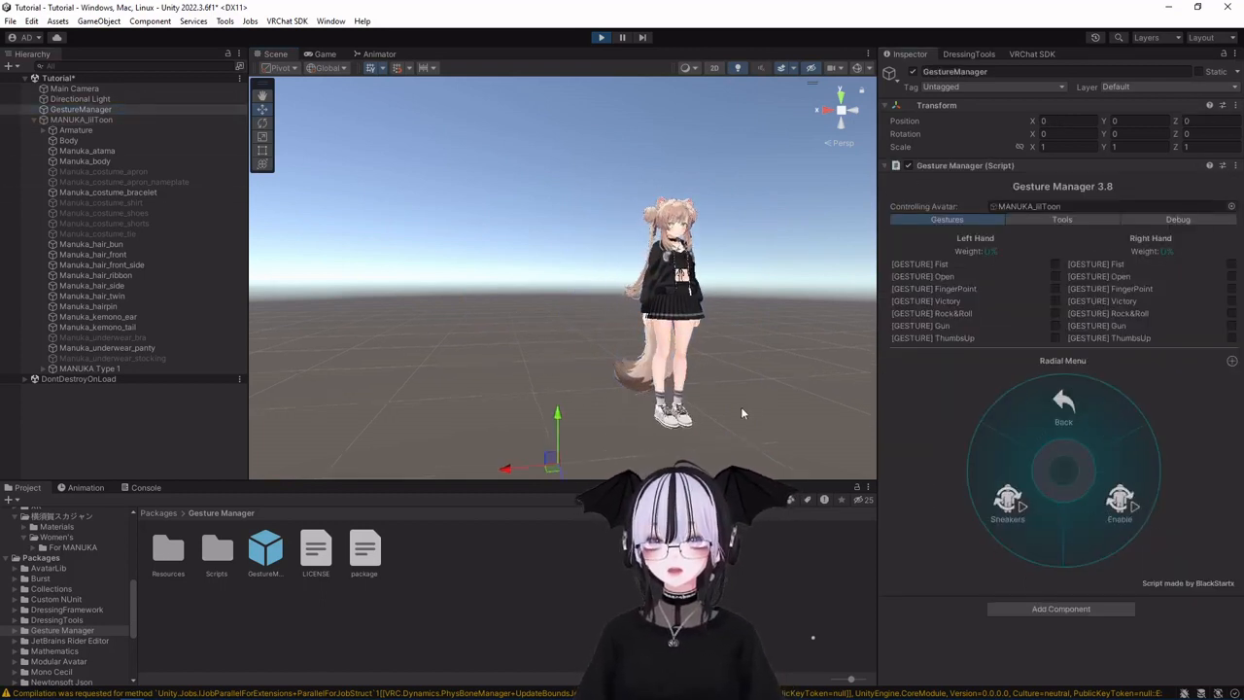
Examine the fit of the sneakers and feet up close from several angles, followed by the whole outfit.
{"action": "scroll", "coordinate": [734, 394], "scroll_direction": "up", "scroll_amount": 2}
{"action": "middle_click_drag", "start_coordinate": [732, 391], "coordinate": [677, 105]}
{"action": "scroll", "coordinate": [697, 179], "scroll_direction": "up", "scroll_amount": 3}
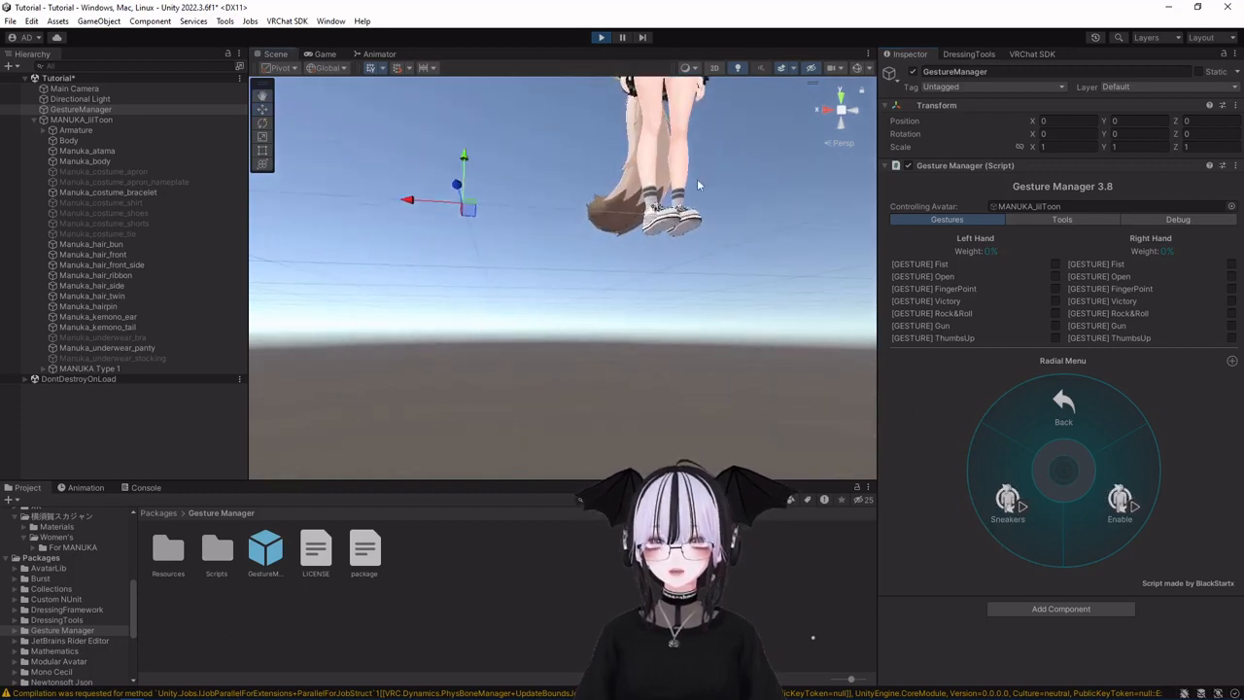
{"action": "scroll", "coordinate": [747, 222], "scroll_direction": "up", "scroll_amount": 1}
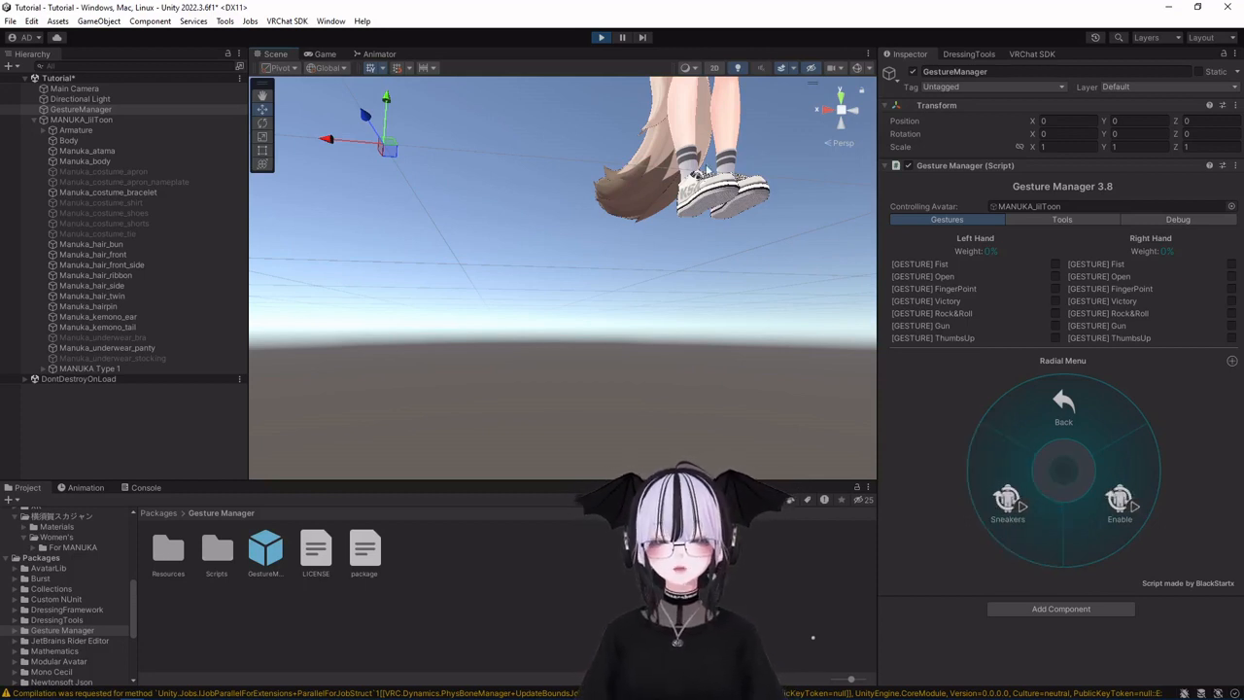
{"action": "middle_click_drag", "start_coordinate": [622, 211], "coordinate": [519, 386]}
{"action": "scroll", "coordinate": [592, 227], "scroll_direction": "down", "scroll_amount": 1}
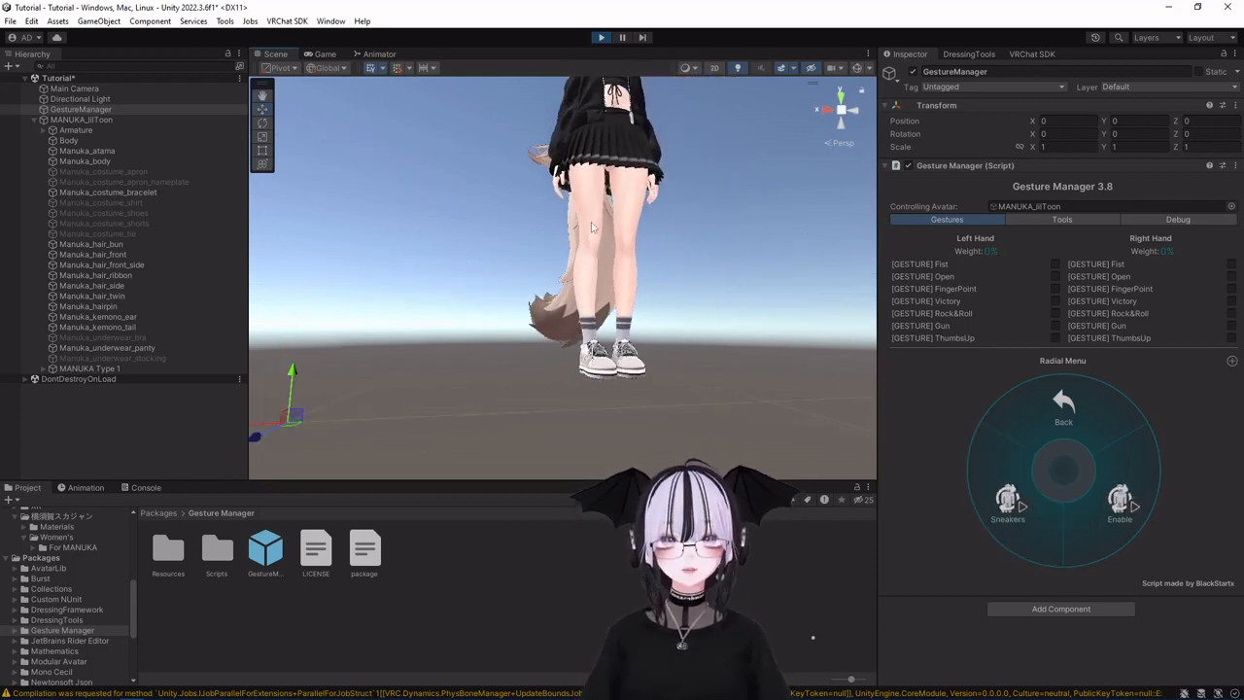
{"action": "scroll", "coordinate": [592, 227], "scroll_direction": "down", "scroll_amount": 1}
{"action": "right_click_drag", "start_coordinate": [592, 194], "coordinate": [573, 233]}
{"action": "middle_click_drag", "start_coordinate": [570, 175], "coordinate": [569, 334]}
{"action": "right_click_drag", "start_coordinate": [708, 191], "coordinate": [679, 255]}
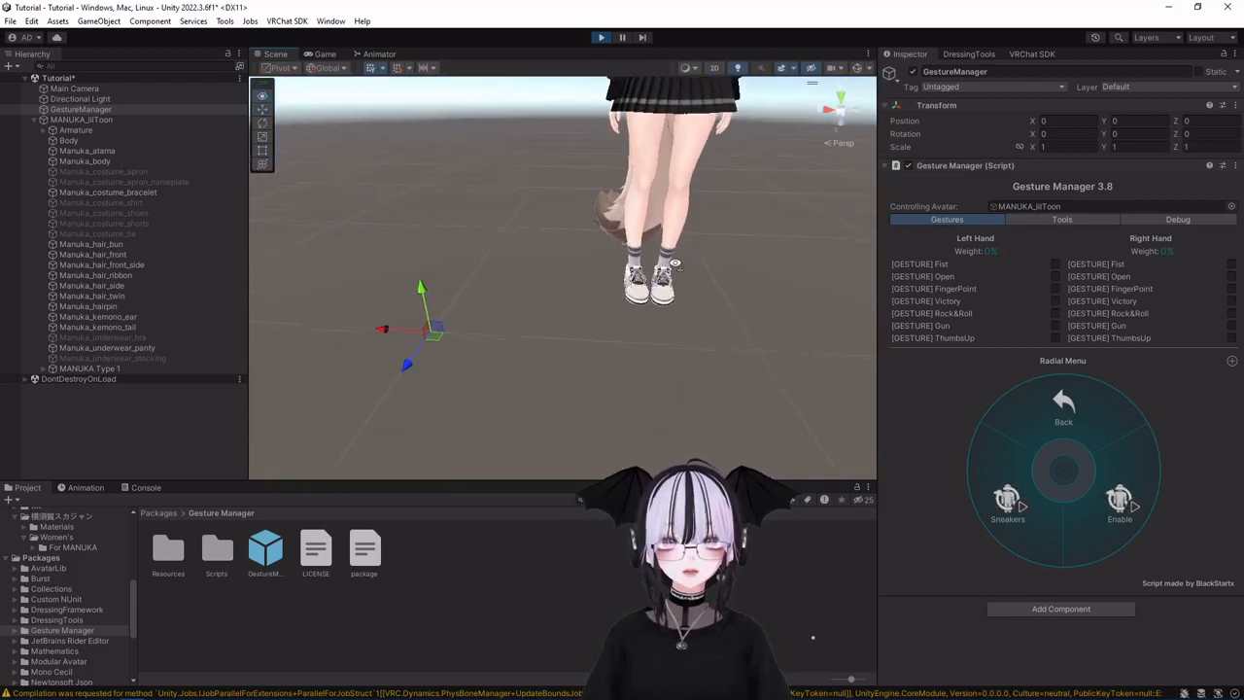
{"action": "scroll", "coordinate": [714, 164], "scroll_direction": "down", "scroll_amount": 1}
{"action": "middle_click_drag", "start_coordinate": [713, 164], "coordinate": [626, 292]}
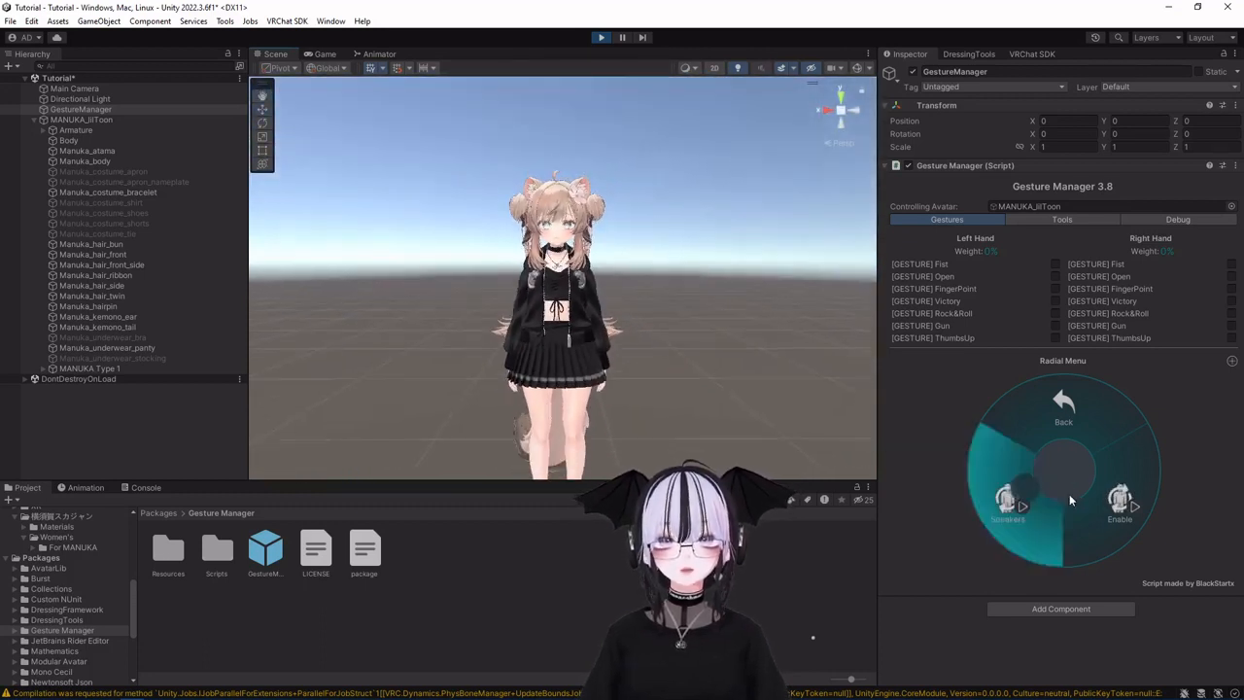
Disable the Bomber Jacket and test its Sneakers toggle on and off with the original outfit, leaving the sneakers off.
{"action": "left_click", "coordinate": [1118, 501]}
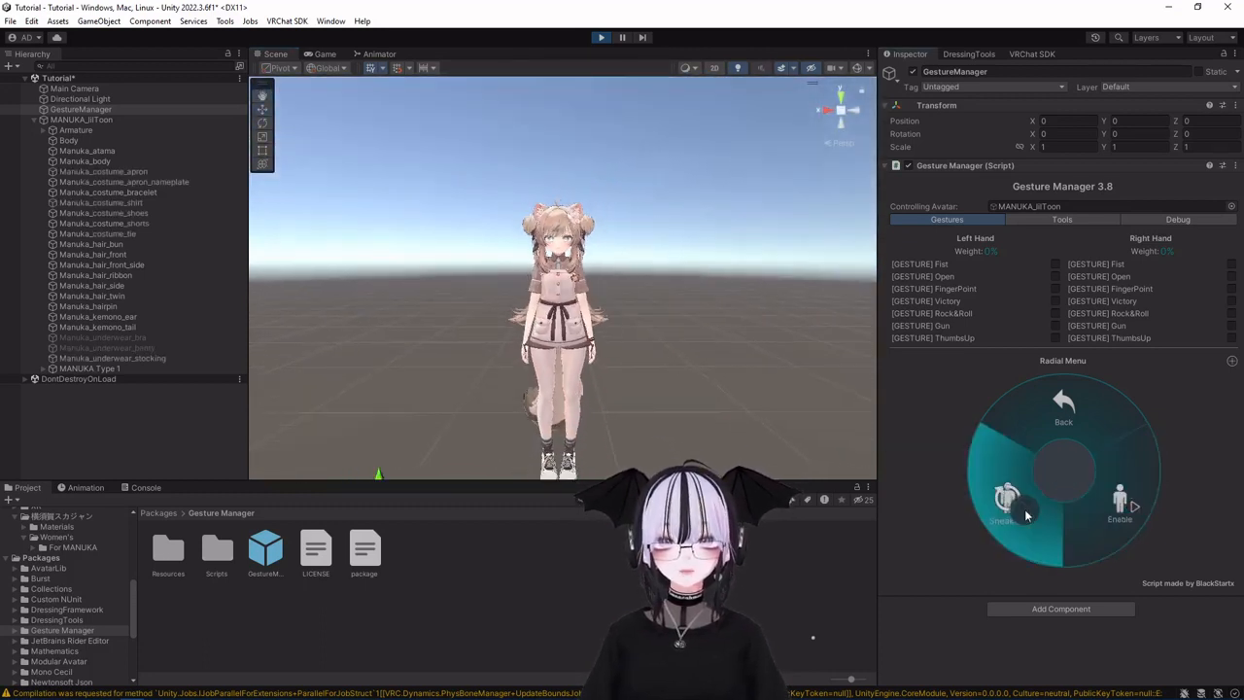
{"action": "left_click", "coordinate": [1126, 503]}
{"action": "left_click", "coordinate": [1135, 512]}
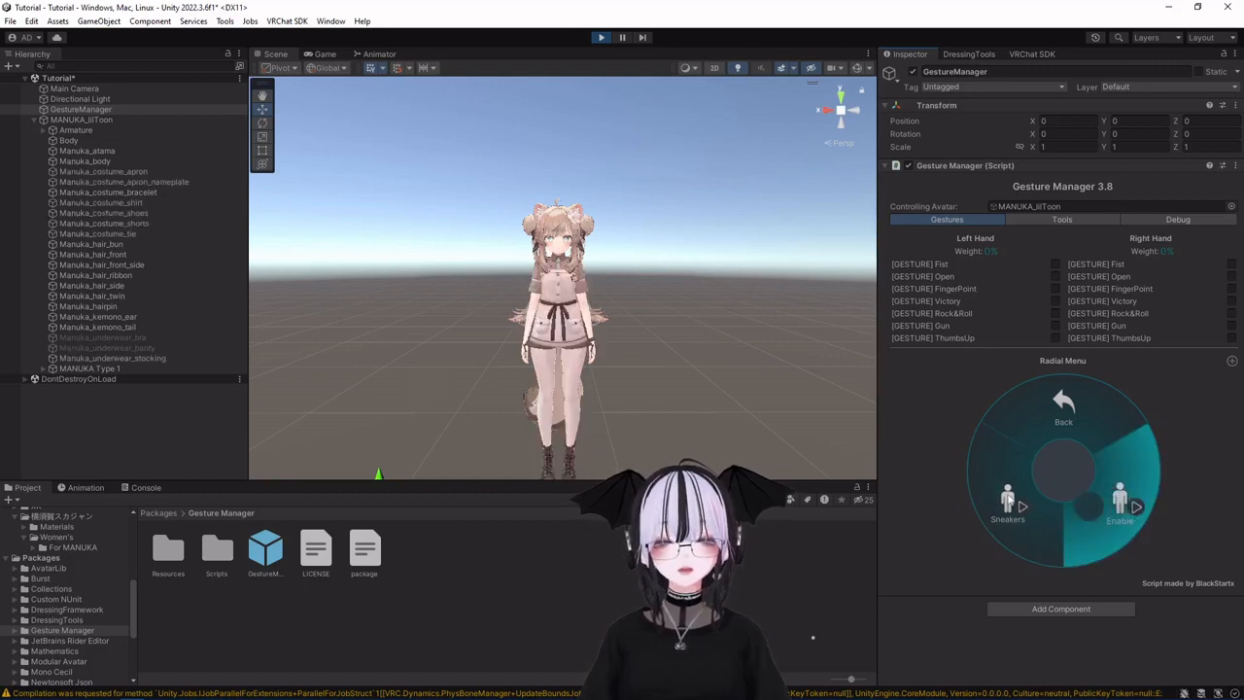
{"action": "left_click", "coordinate": [1009, 513]}
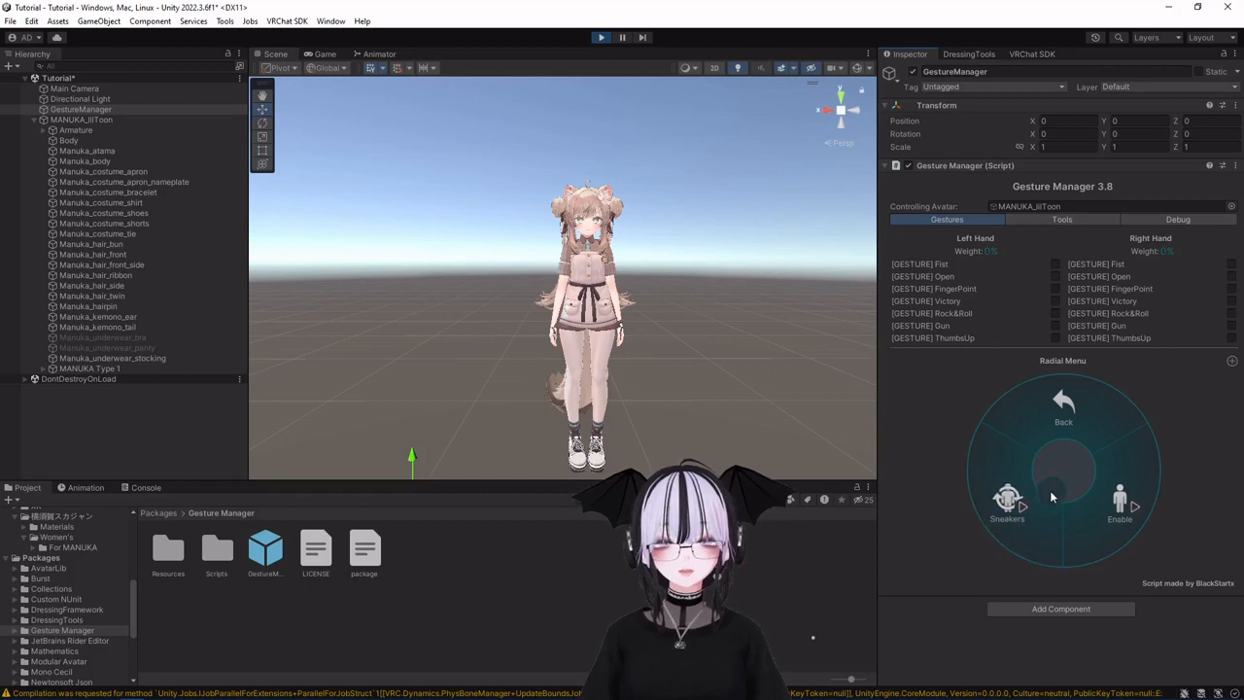
{"action": "scroll", "coordinate": [656, 367], "scroll_direction": "up", "scroll_amount": 5}
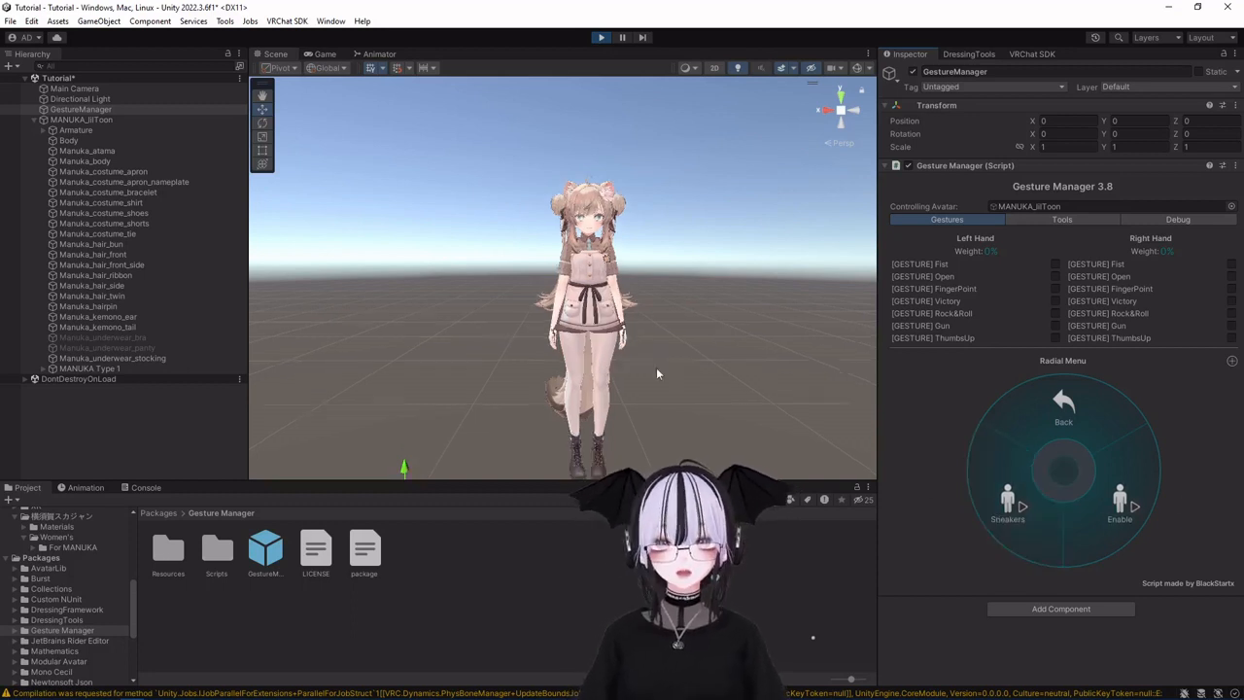
{"action": "left_click_drag", "start_coordinate": [572, 320], "coordinate": [598, 329], "text": "alt"}
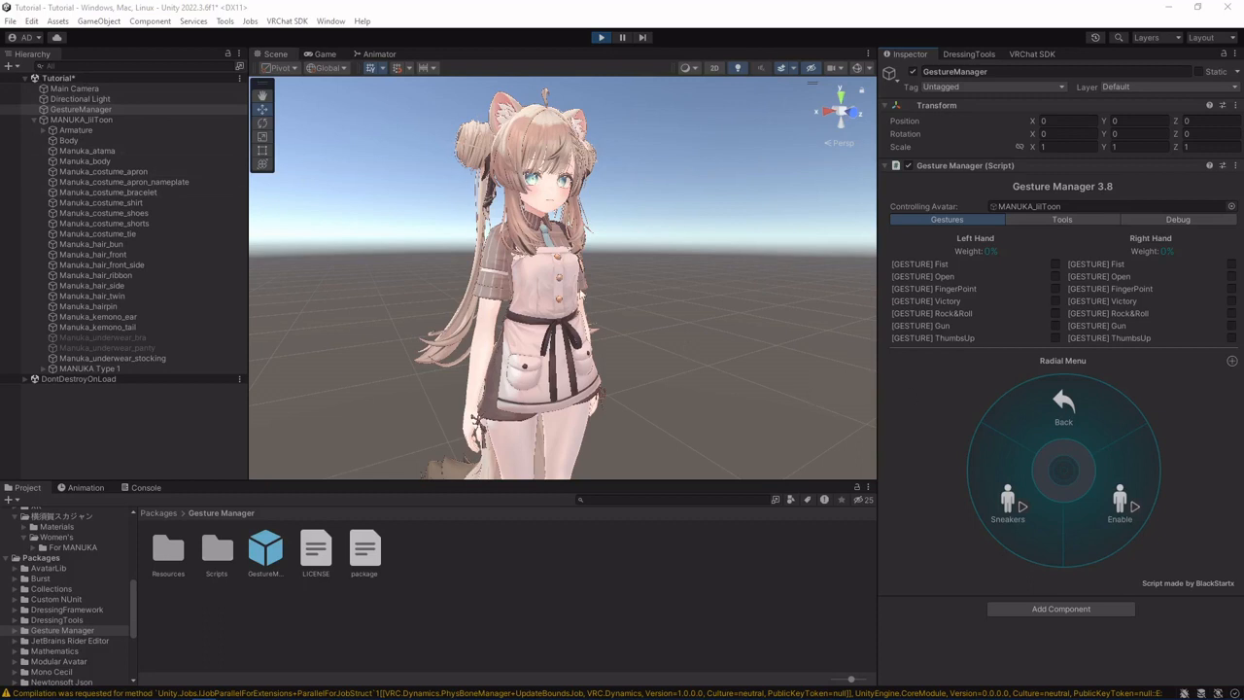
Reopen the Bomber Jacket entry in DT Cabinet and enable the wearable again.
{"action": "left_click", "coordinate": [1038, 505]}
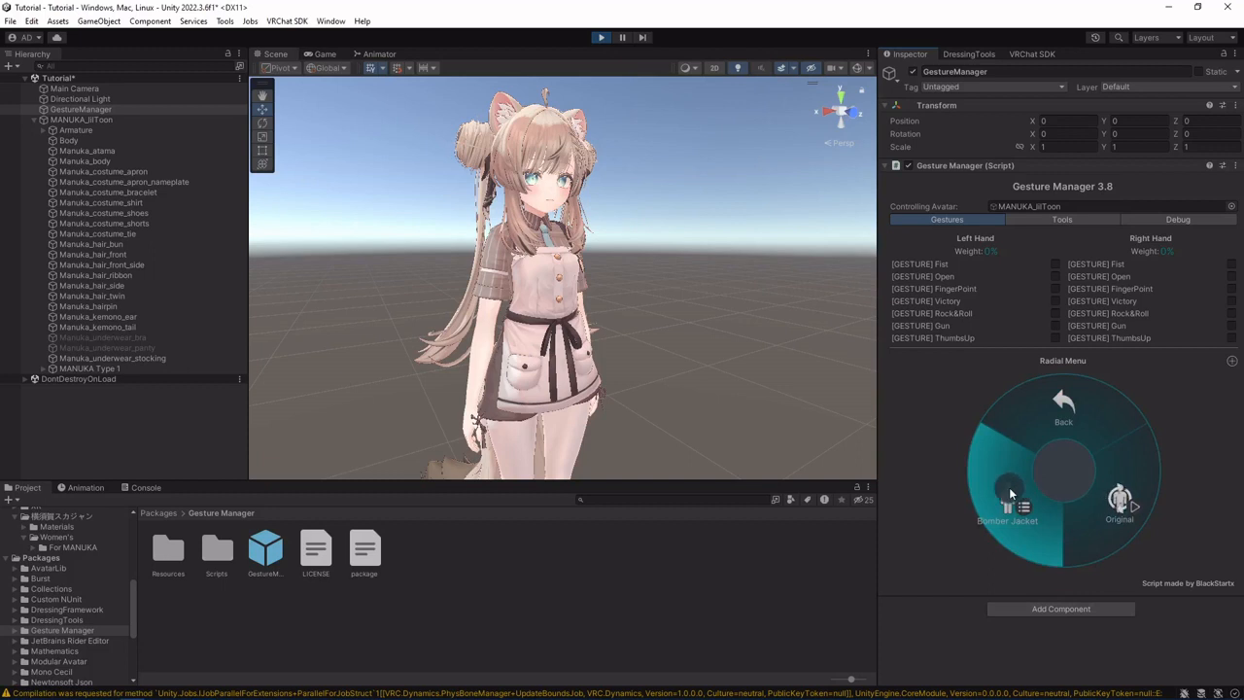
{"action": "left_click", "coordinate": [1011, 494]}
{"action": "left_click", "coordinate": [1120, 508]}
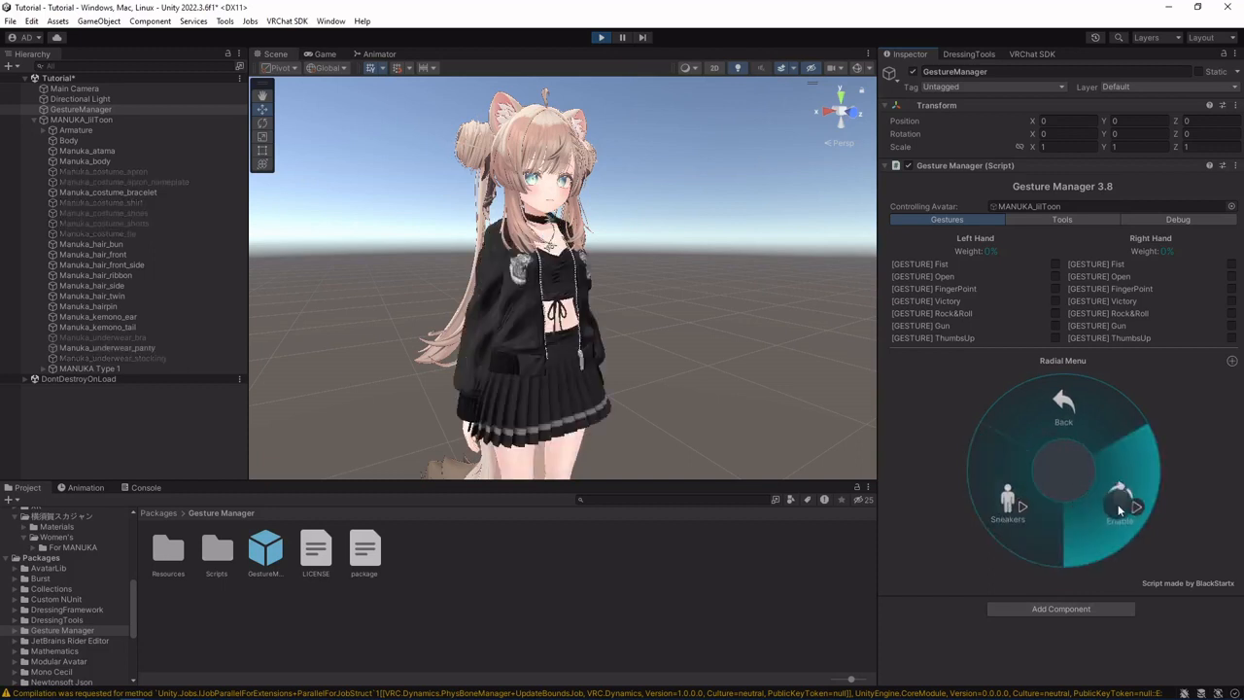
Open the MANUKA_option expressions and set the radial slider to 72%.
{"action": "left_click", "coordinate": [1107, 411]}
{"action": "left_click", "coordinate": [1067, 412]}
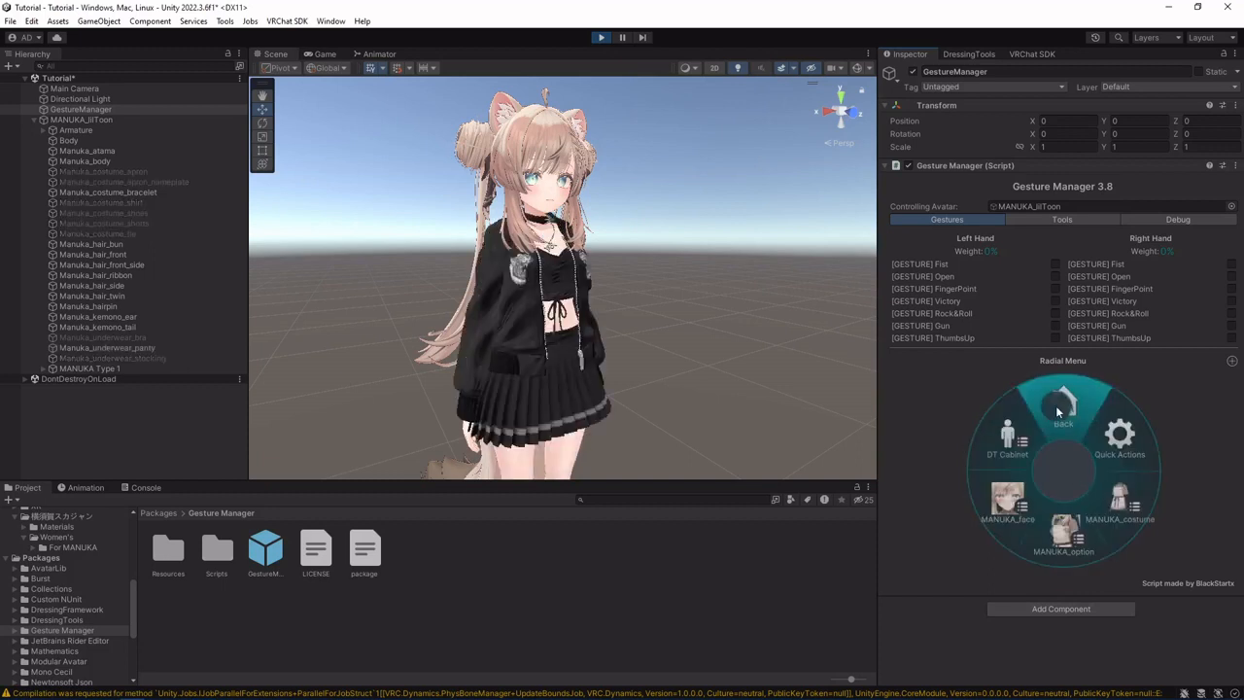
{"action": "left_click", "coordinate": [1066, 534]}
{"action": "left_click", "coordinate": [1105, 437]}
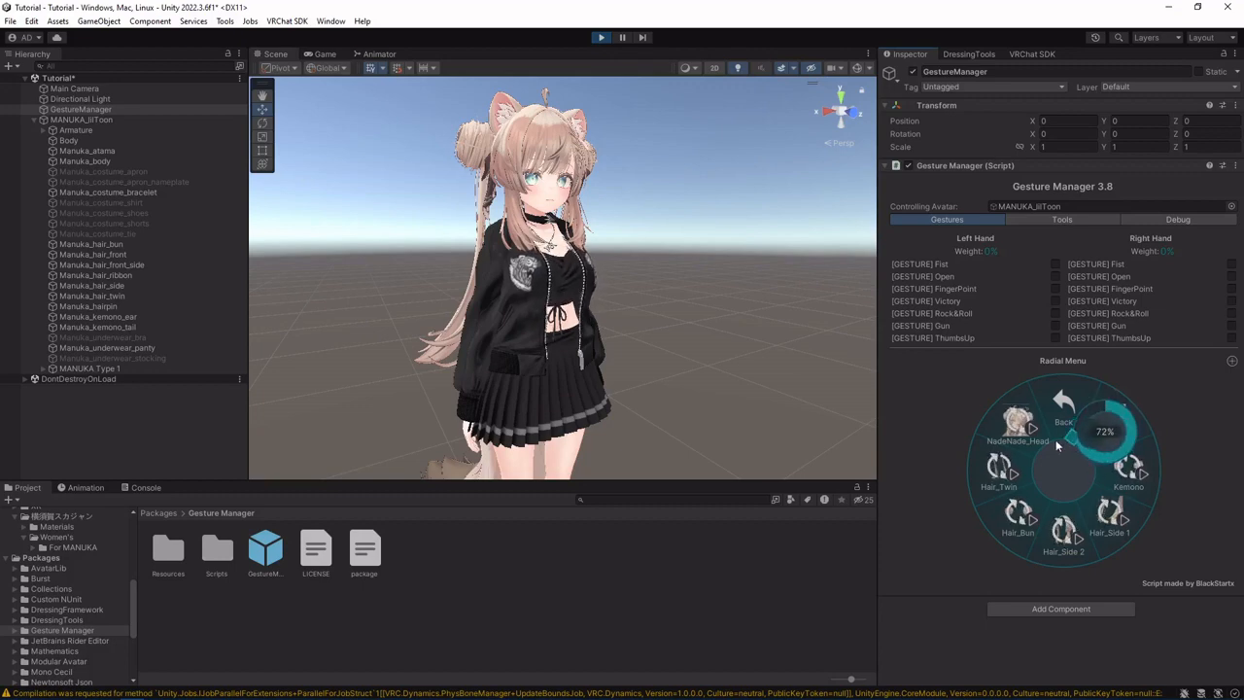
Frame the MANUKA_lilToon avatar and move it through the scene to inspect how the adjusted body and jacket fit together.
{"action": "left_click", "coordinate": [107, 119]}
{"action": "key", "text": "f"}
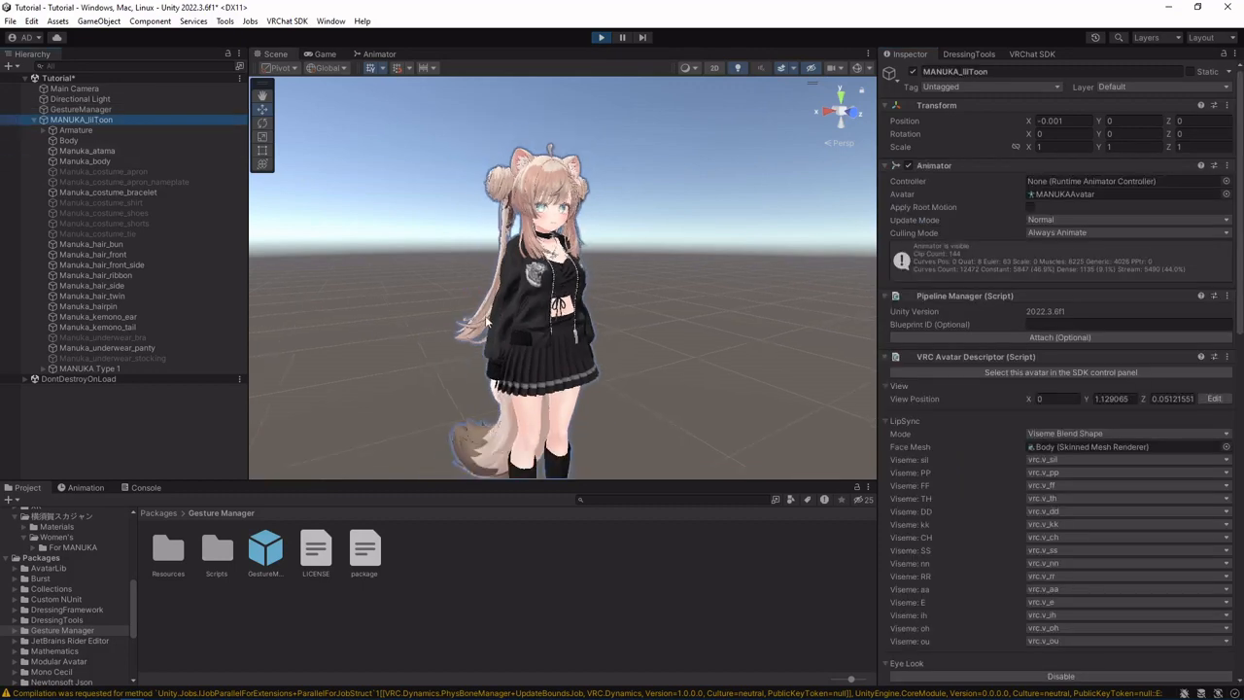
{"action": "left_click_drag", "start_coordinate": [510, 478], "coordinate": [635, 479]}
{"action": "scroll", "coordinate": [709, 329], "scroll_direction": "up", "scroll_amount": 5}
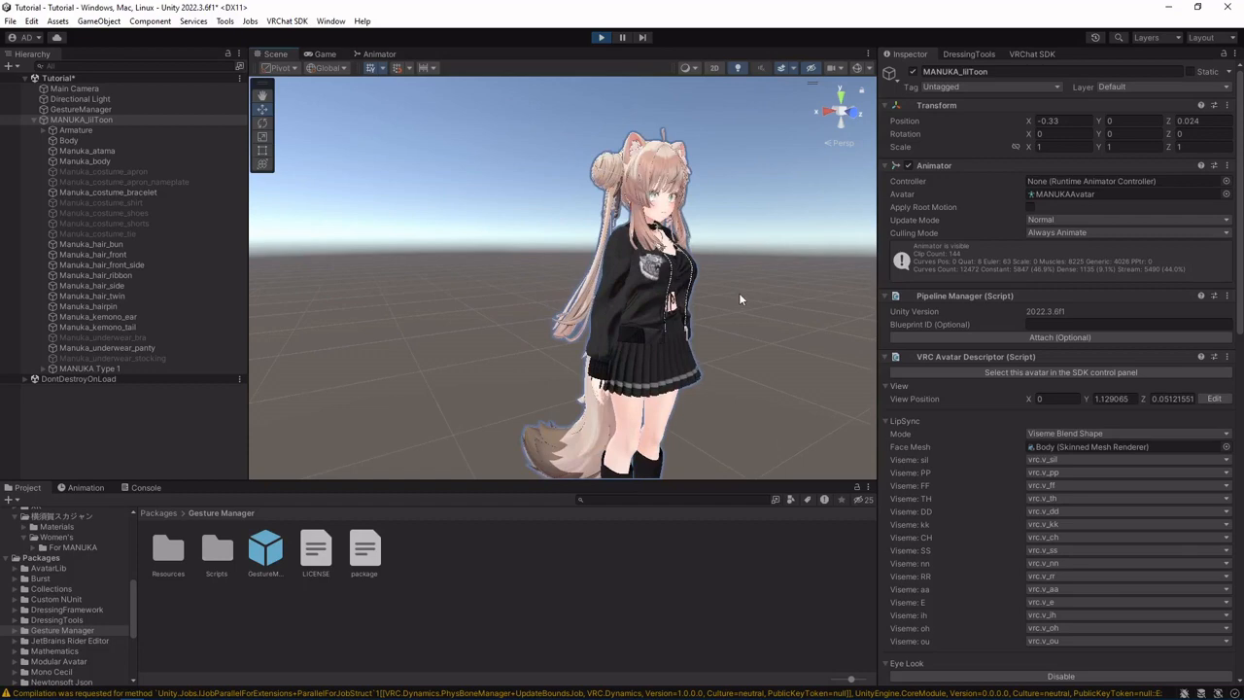
{"action": "middle_click_drag", "start_coordinate": [752, 276], "coordinate": [634, 299]}
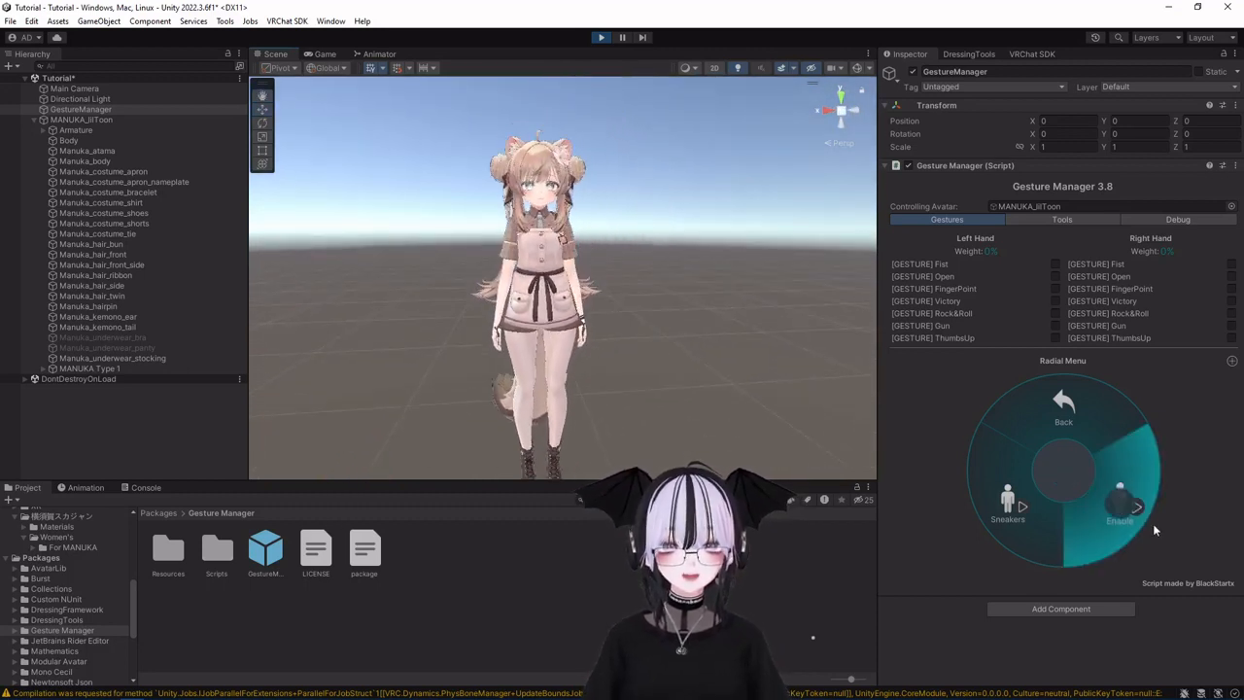
Put the Bomber Jacket back on, return to the DT Cabinet menu, and examine the outfit on the upper body.
{"action": "left_click", "coordinate": [1033, 411]}
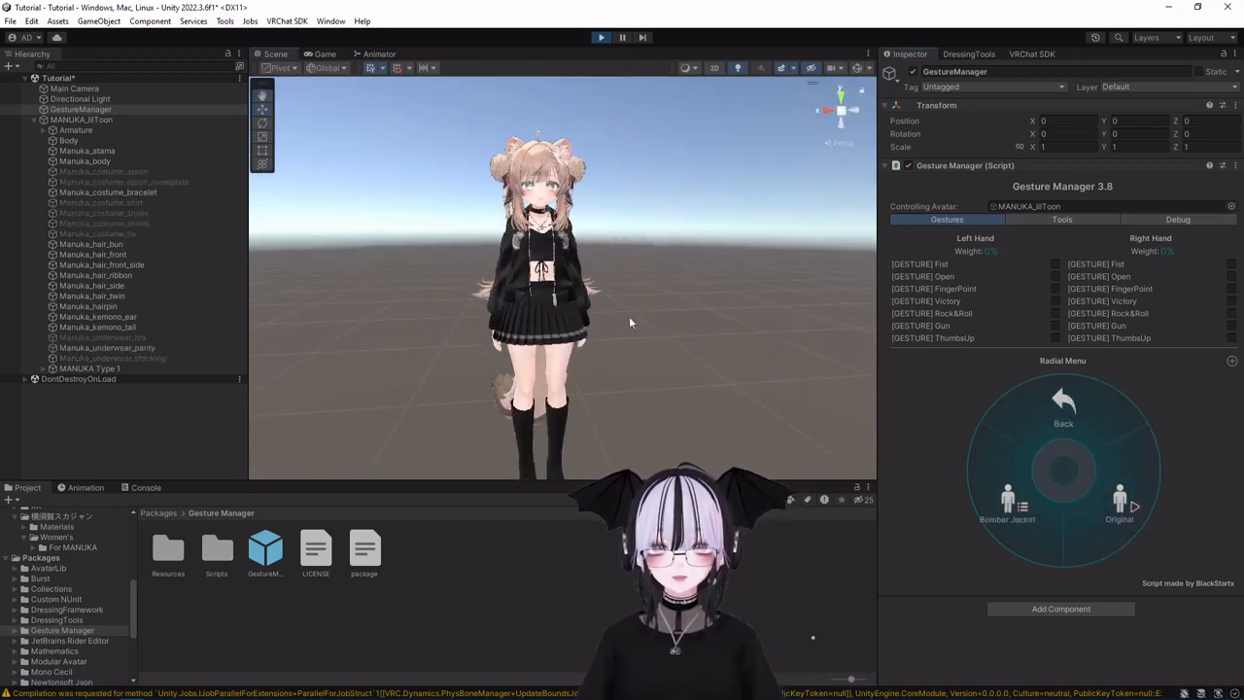
{"action": "scroll", "coordinate": [655, 278], "scroll_direction": "up", "scroll_amount": 2}
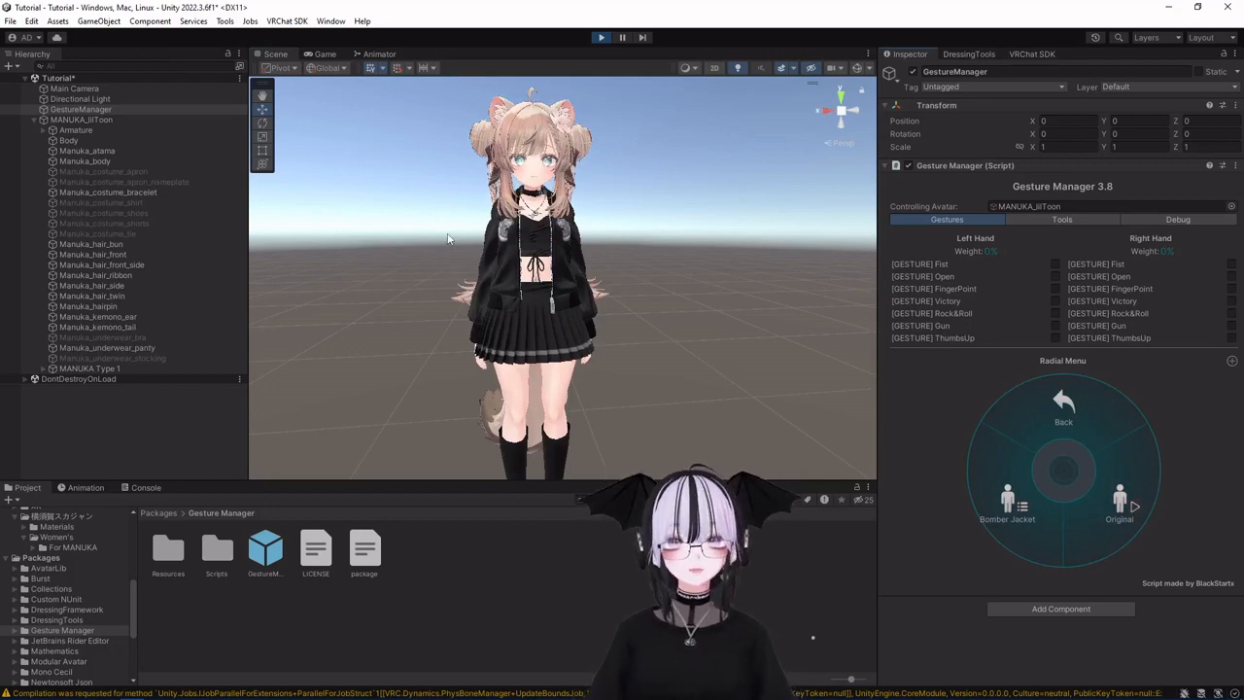
{"action": "scroll", "coordinate": [556, 198], "scroll_direction": "up", "scroll_amount": 4}
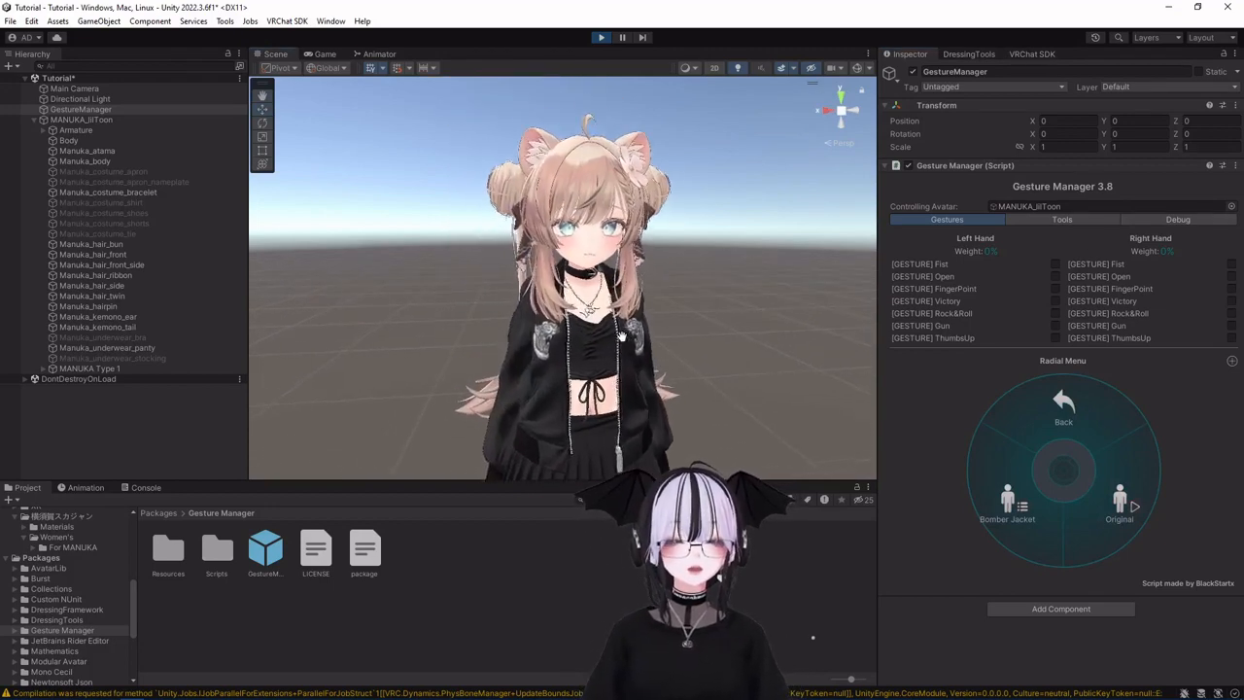